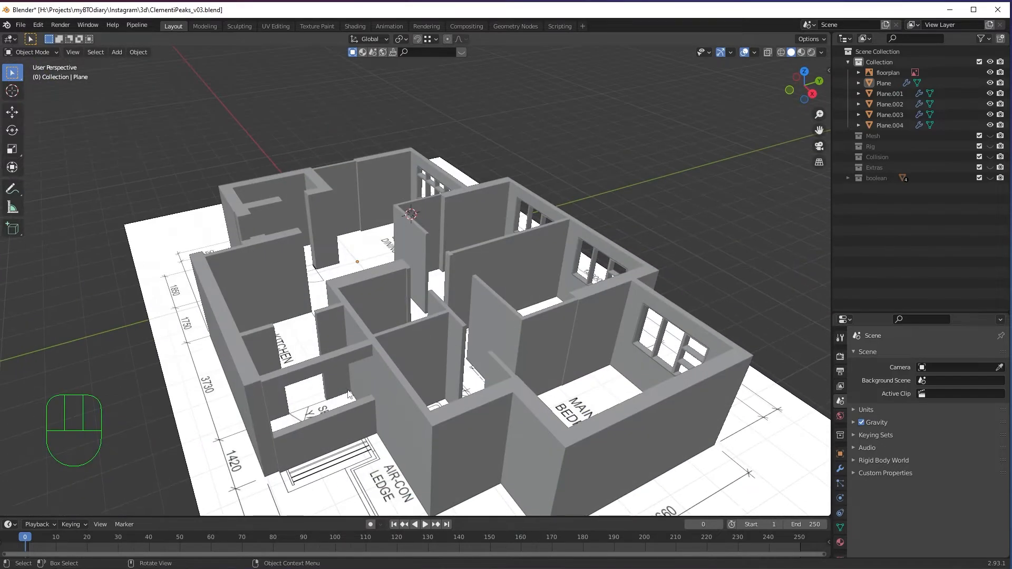
Step: Save the project as ClementiPeaks_v04.blend, overwriting the existing file of that version
middle_click_drag(489, 284, 552, 259)
scroll(504, 277, "up", 4)
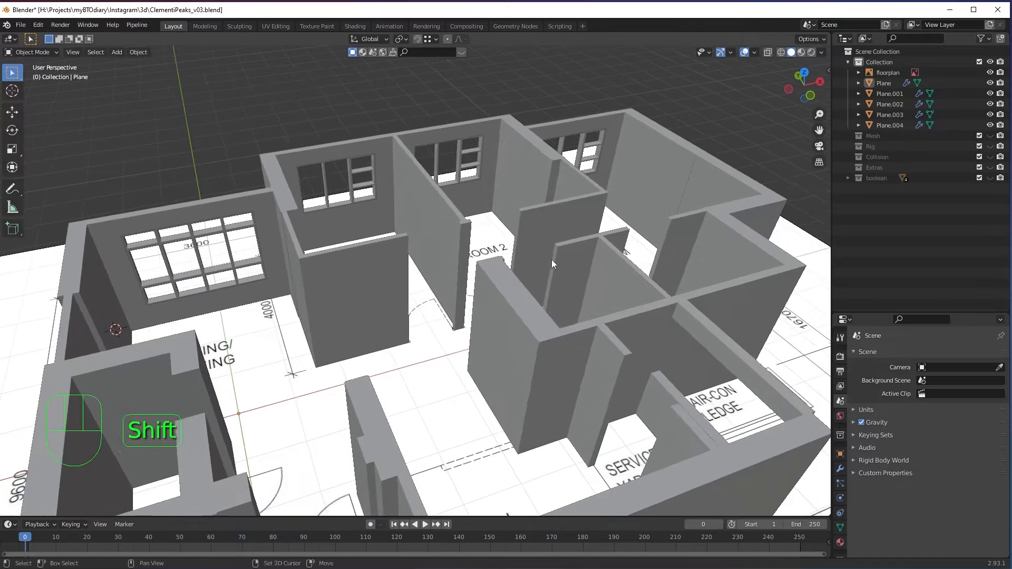
left_click(20, 25)
left_click(63, 106)
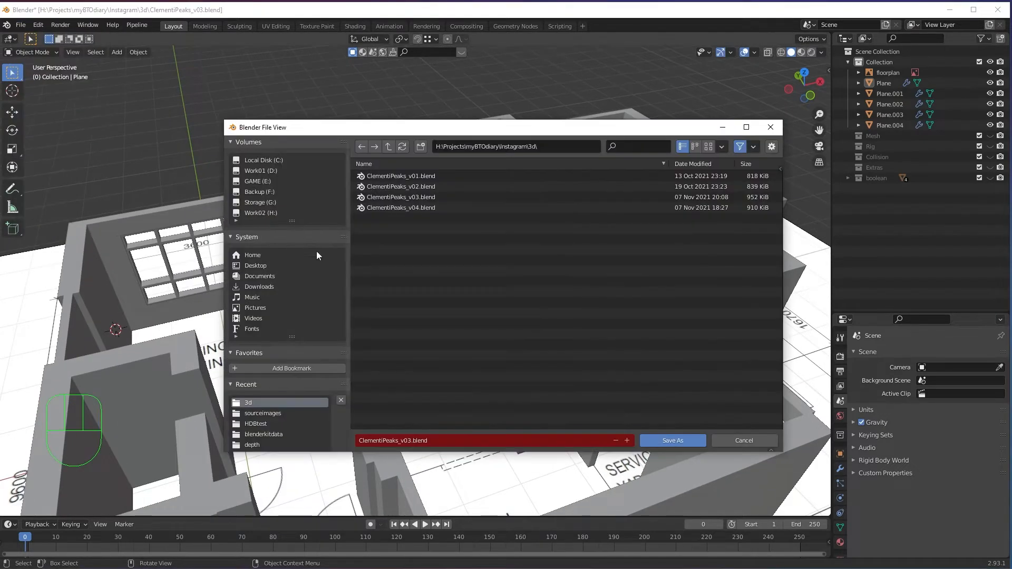
left_click(413, 206)
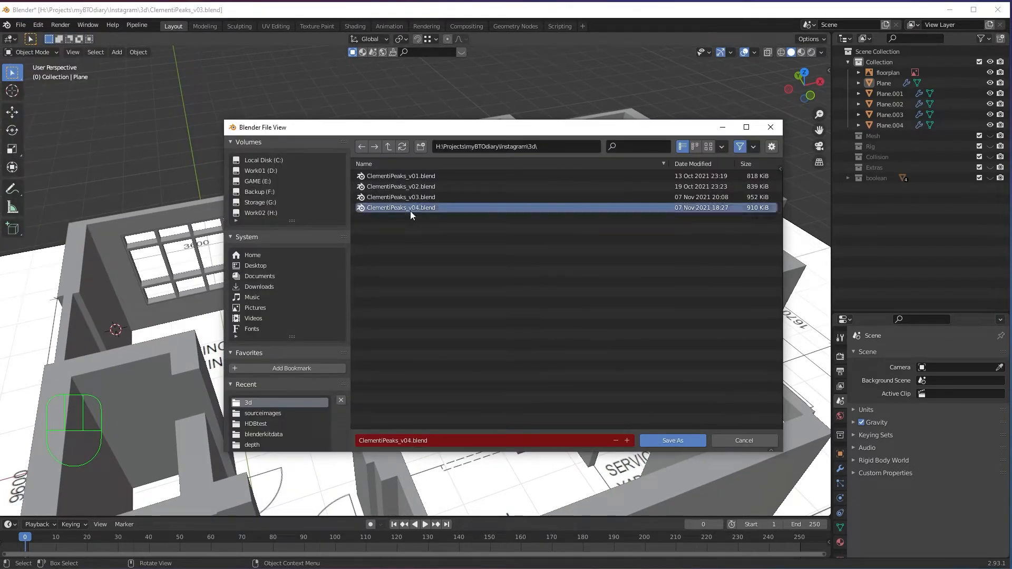
left_click(673, 440)
Step: Examine the doorway gaps in the apartment walls around the bedrooms, kitchen and service yard from several angles
middle_click_drag(648, 448, 655, 307)
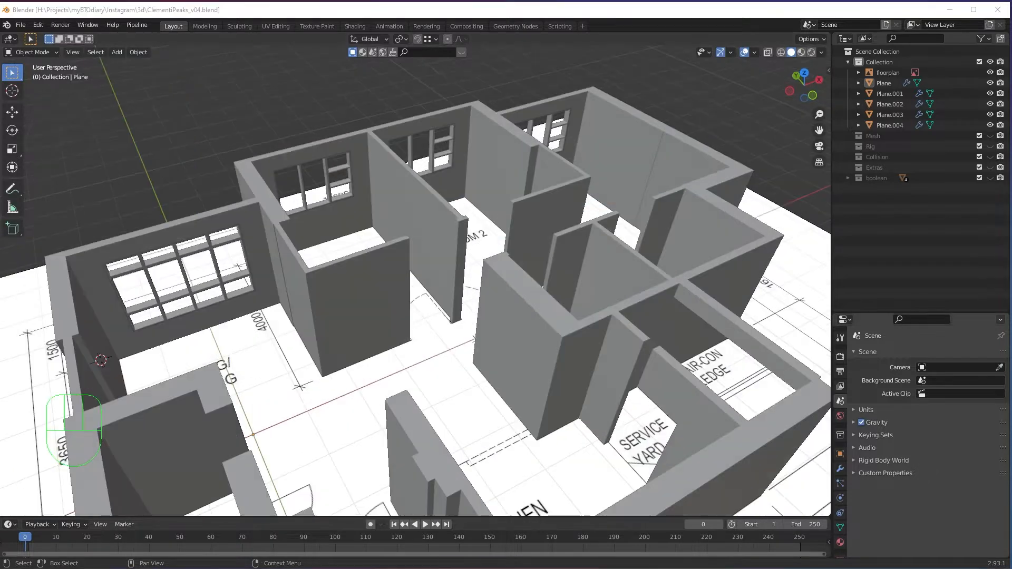
scroll(556, 254, "up", 4)
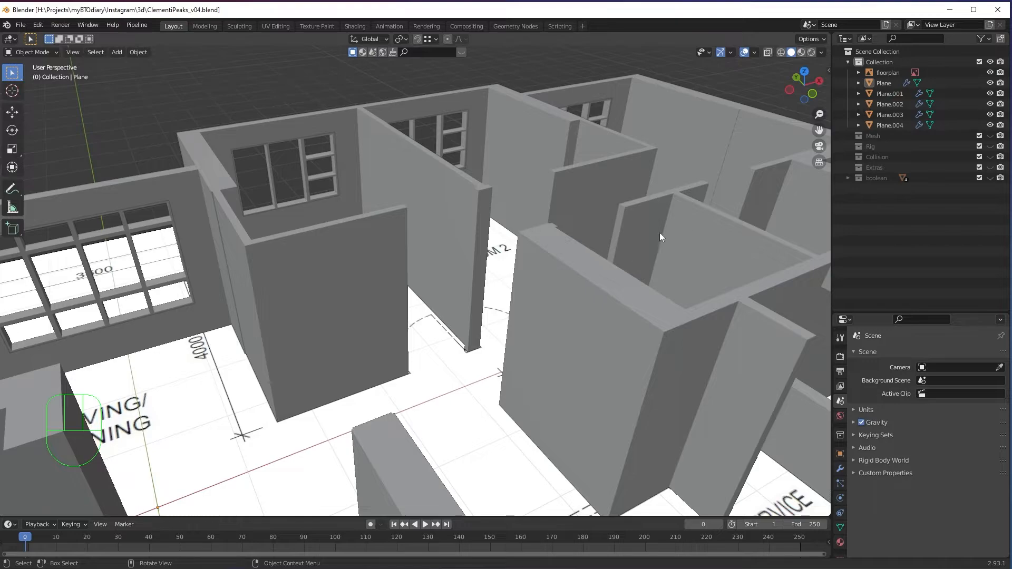
scroll(660, 232, "down", 4)
middle_click_drag(639, 240, 398, 160, "shift")
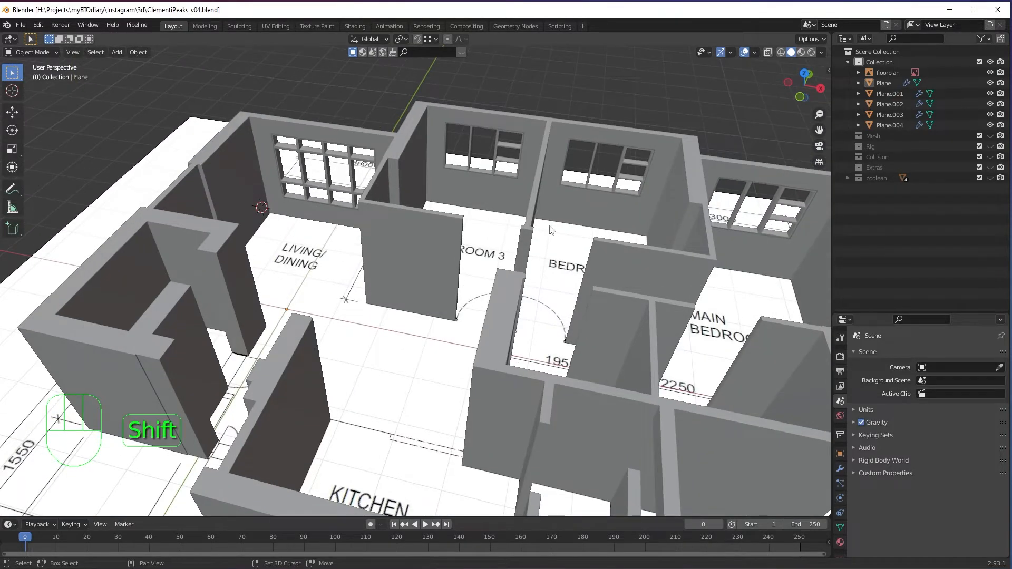
middle_click_drag(551, 230, 517, 272, "shift")
middle_click_drag(654, 327, 552, 283, "shift")
middle_click_drag(553, 283, 575, 288)
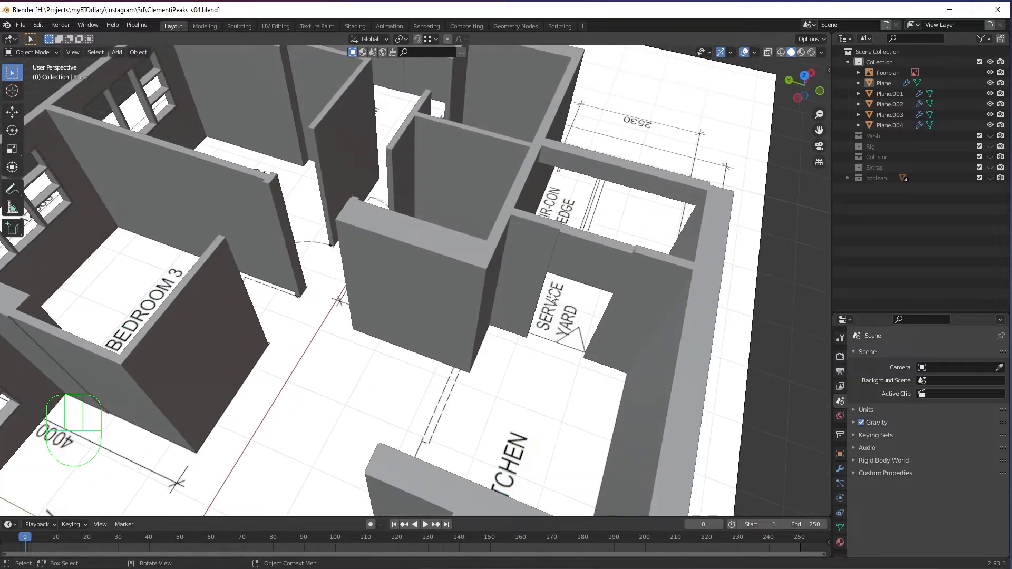
middle_click_drag(517, 272, 443, 287, "shift")
middle_click_drag(443, 287, 538, 274)
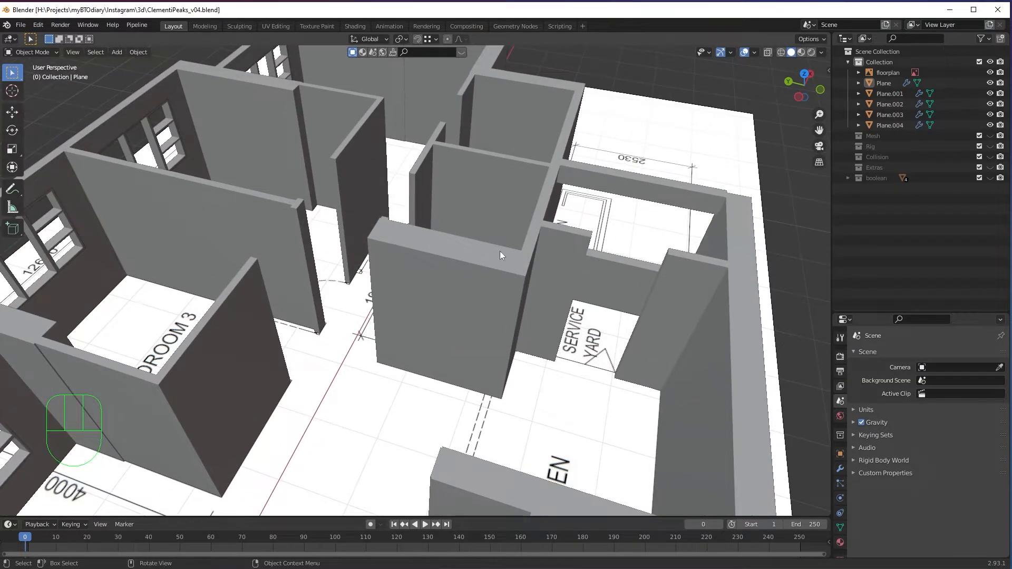
middle_click_drag(475, 232, 570, 245, "shift")
middle_click_drag(585, 250, 630, 280)
middle_click_drag(496, 293, 519, 300)
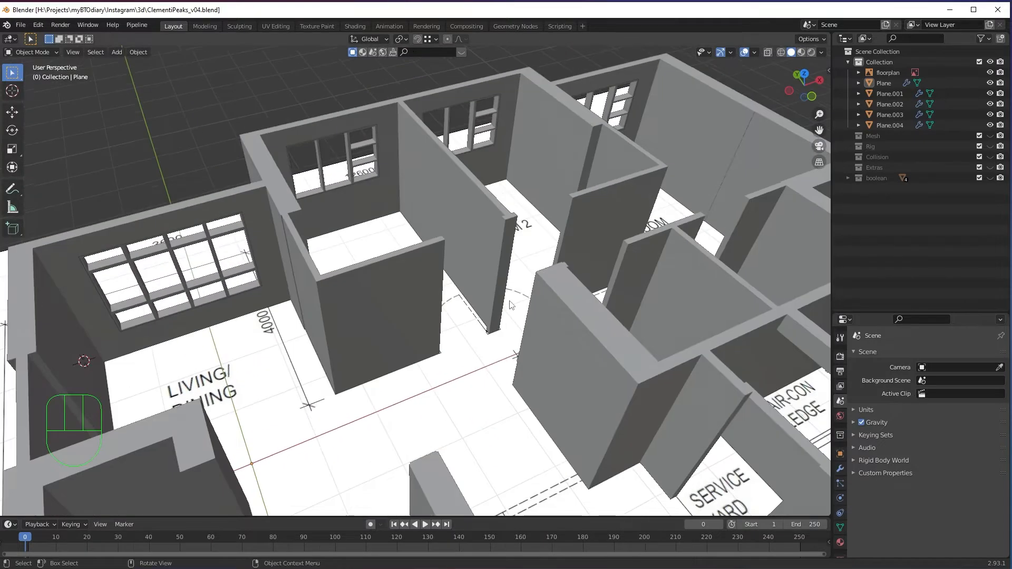
scroll(510, 301, "up", 1)
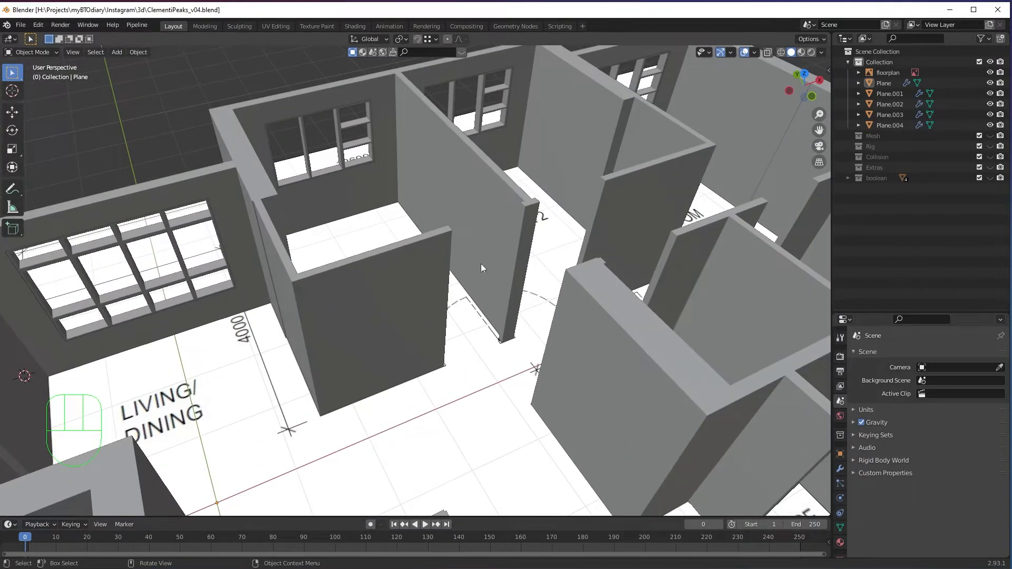
mouse_move(444, 270)
middle_mouse_down("shift")
mouse_move(448, 287)
mouse_move(425, 276)
middle_mouse_up("shift")
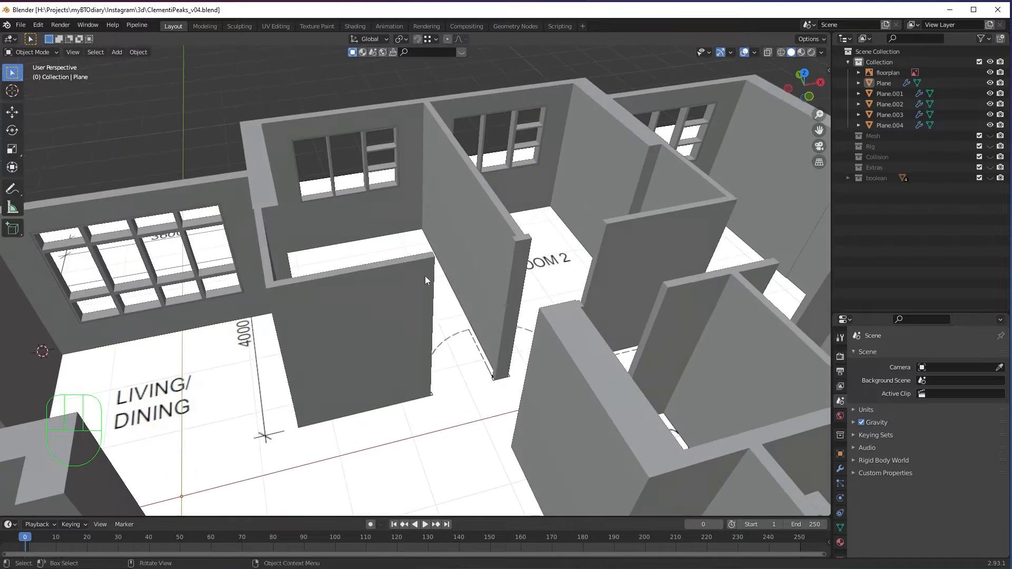
Step: Add a cube, shrink it to about 0.74 m and place it at the upper wall corner beside the Bedroom 3 doorway
key("shift+a")
mouse_move(314, 115)
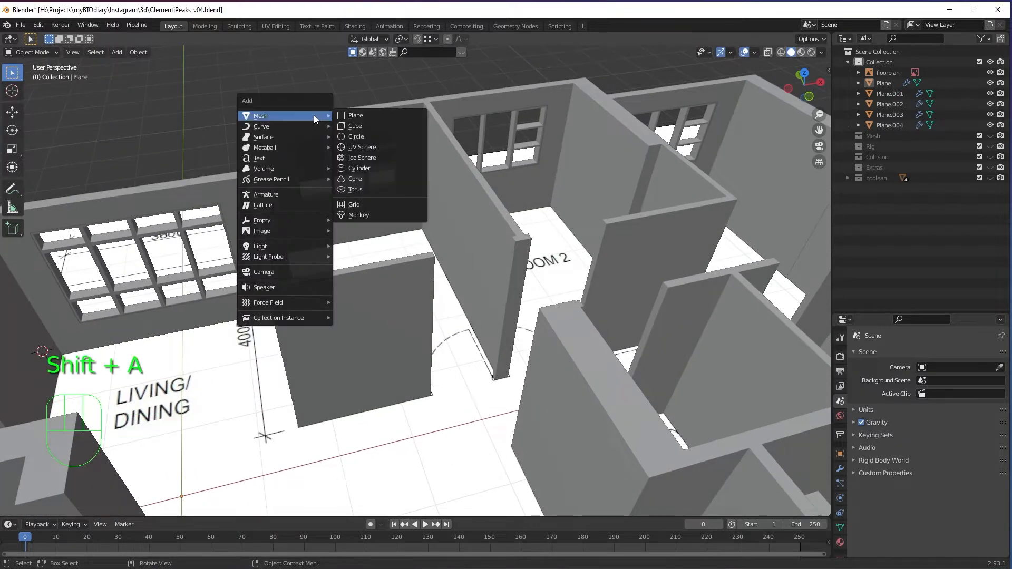
left_click(361, 128)
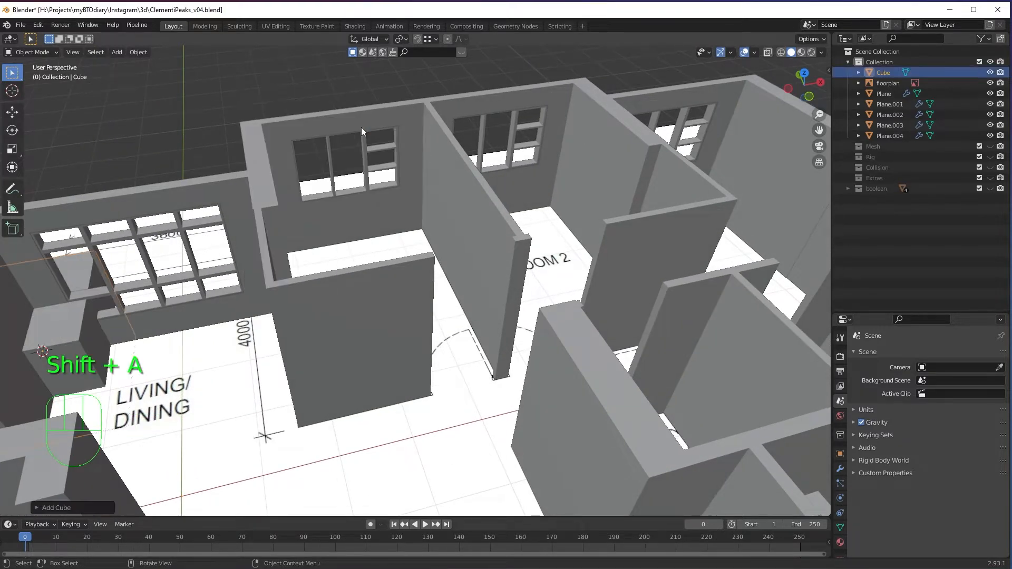
key("g")
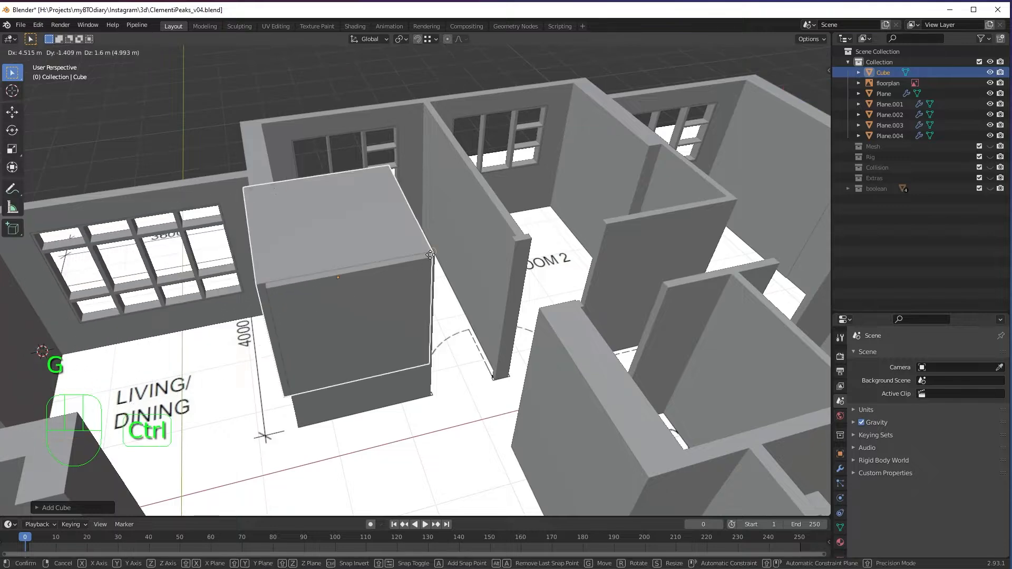
left_click(430, 255)
key("s")
left_click(396, 289)
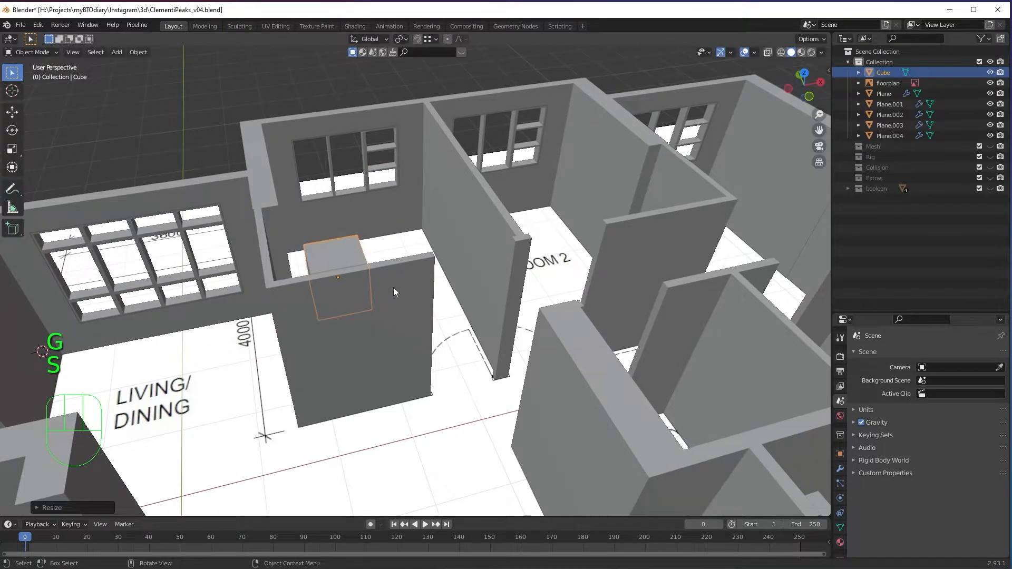
key("g")
left_click(434, 255)
scroll(430, 284, "up", 2)
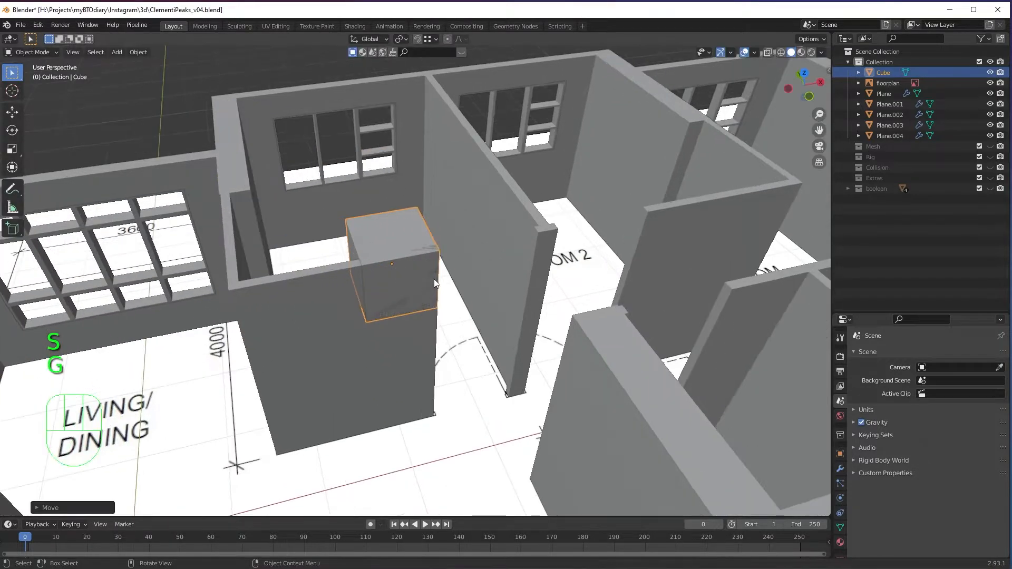
Step: Set the cube's Z dimension to 0.45 m
key("n")
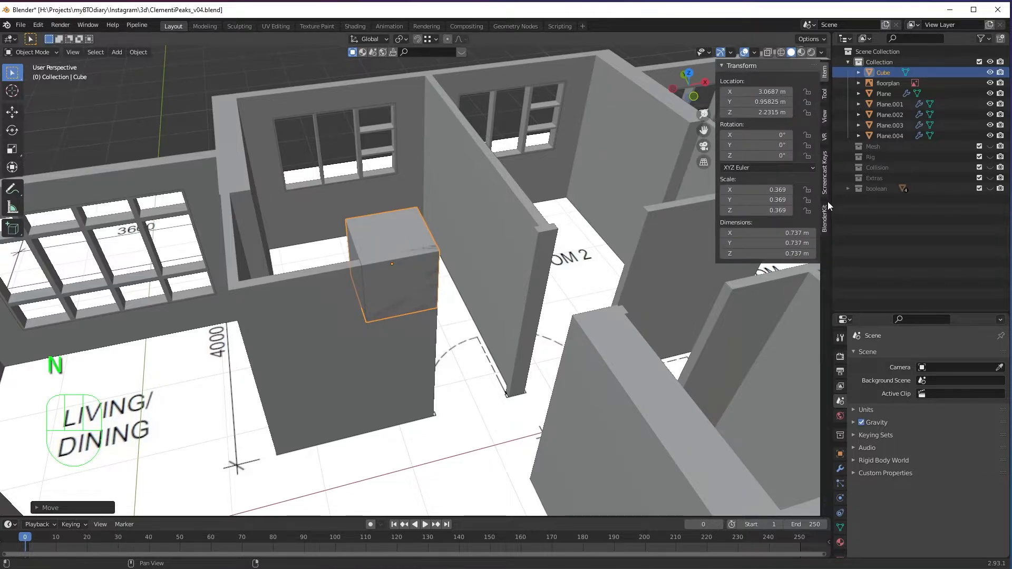
left_click(764, 254)
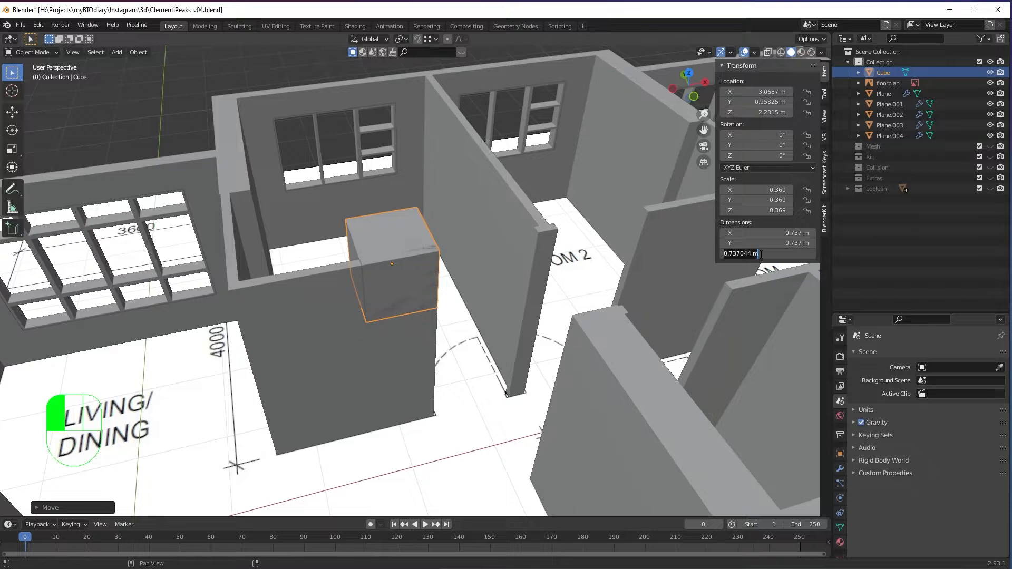
type("0.45m")
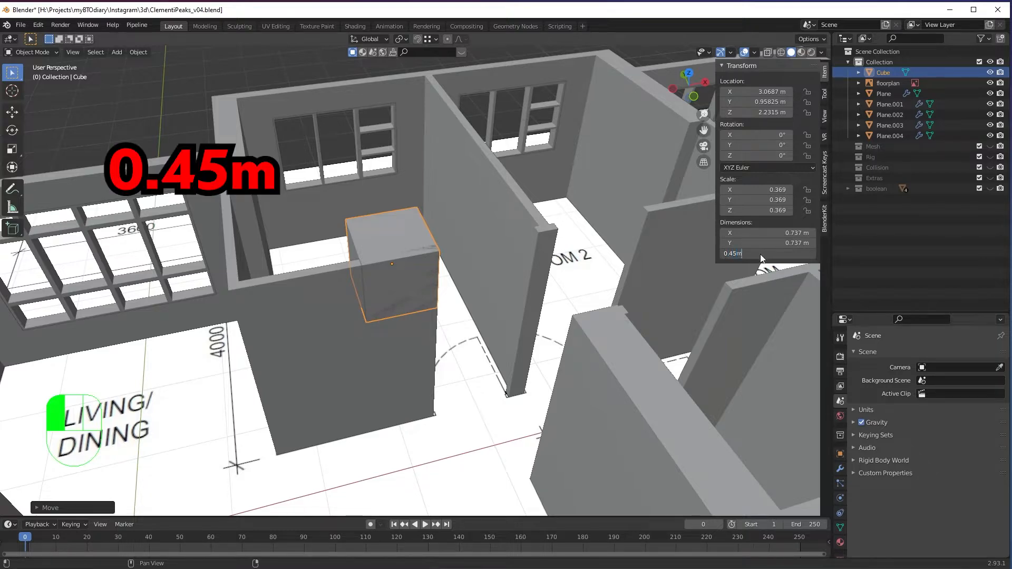
key("Return")
Step: Move the cube along Z to 2.375 m so its top is flush with the top of the wall
middle_click_drag(443, 305, 469, 276)
scroll(450, 292, "up", 2)
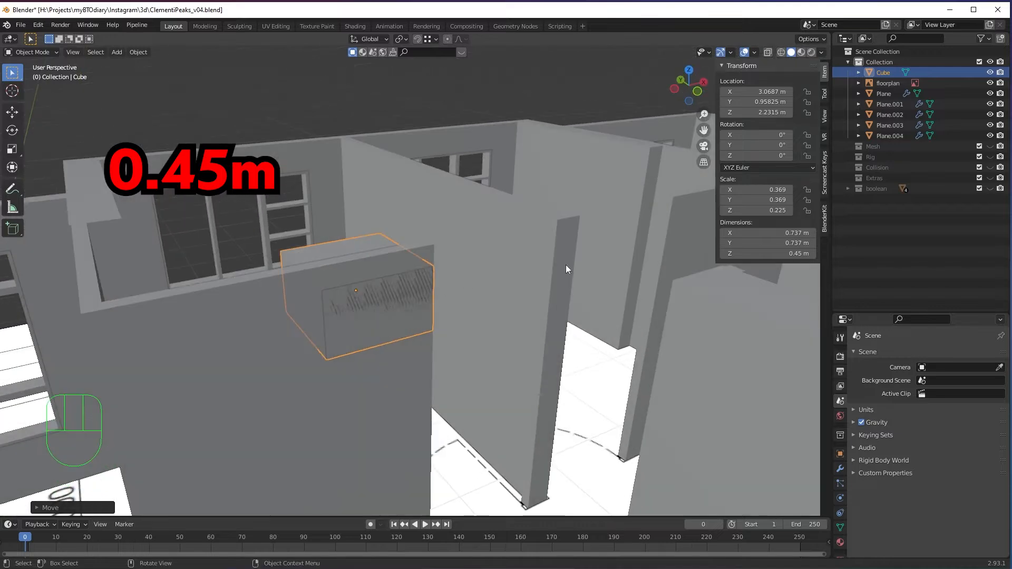
middle_click_drag(407, 318, 608, 332, "shift")
scroll(459, 309, "up", 2)
middle_click_drag(457, 323, 503, 305)
key("g")
key("z")
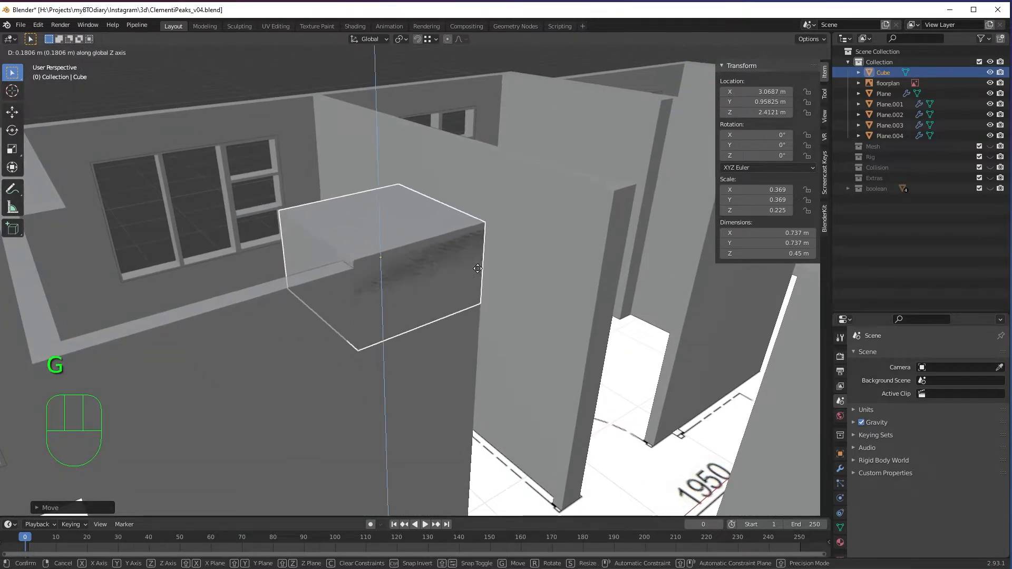
left_click(472, 283)
Step: Shift the cube along Y to about 0.69 m so it projects from the face of the wall
middle_click_drag(472, 283, 512, 331)
key("g")
key("y")
left_click(551, 342)
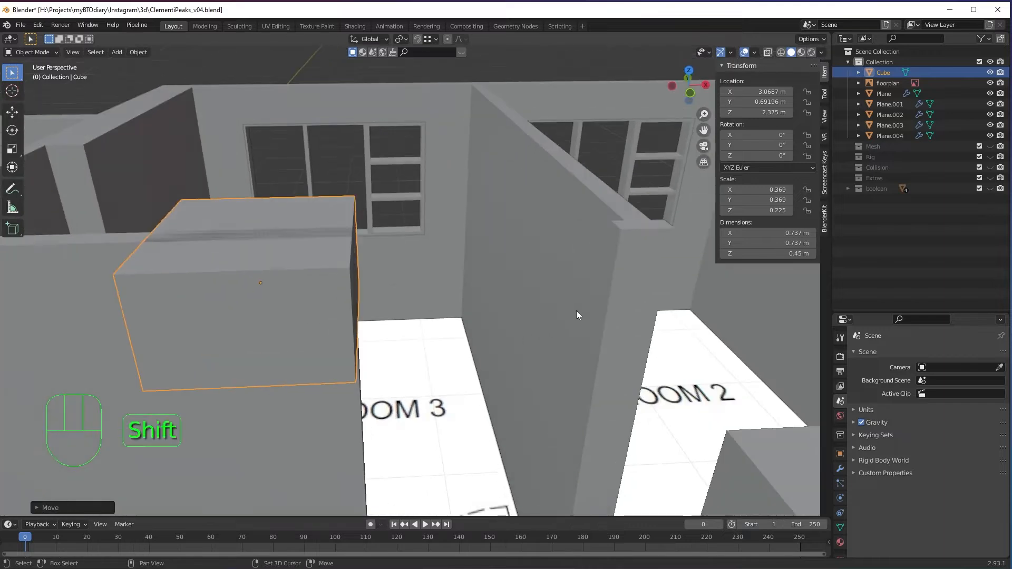
Step: Add a horizontal loop cut around the wall mesh and snap it to the cube's underside at a height of 2.15 m
middle_click_drag(577, 312, 580, 266, "shift")
left_click(580, 266)
scroll(553, 287, "down", 3)
middle_click_drag(520, 295, 550, 290)
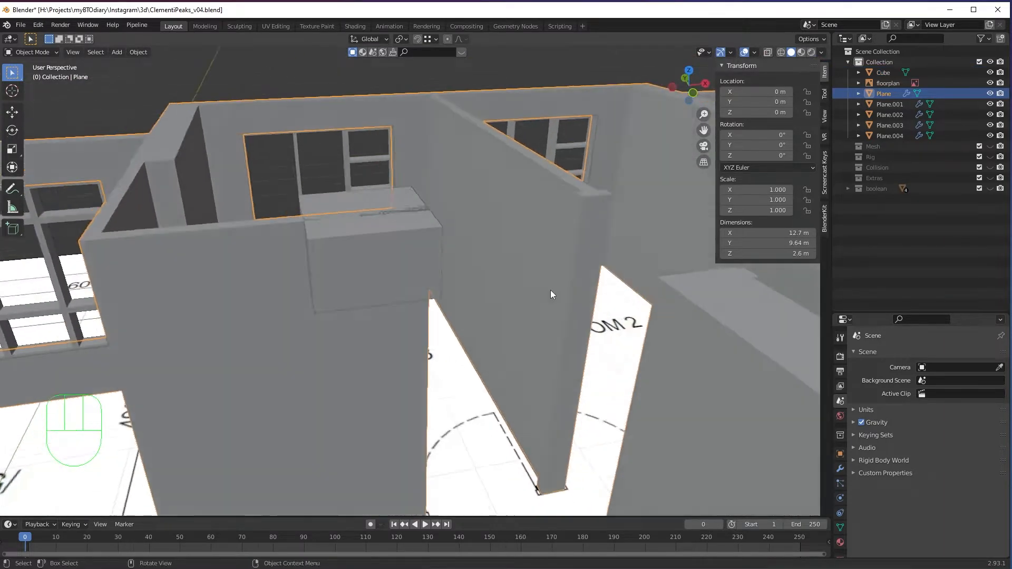
scroll(527, 287, "down", 4)
scroll(445, 292, "up", 3)
scroll(448, 297, "up", 3)
middle_click_drag(449, 296, 520, 321)
middle_click_drag(519, 322, 463, 307)
key("Tab")
scroll(531, 305, "up", 2)
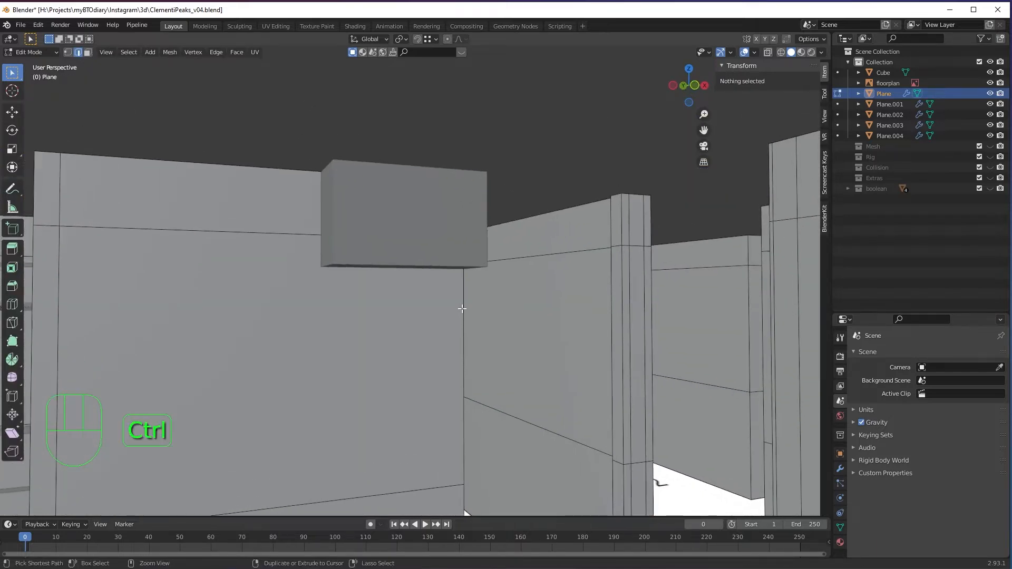
key("ctrl+r")
left_click(432, 292)
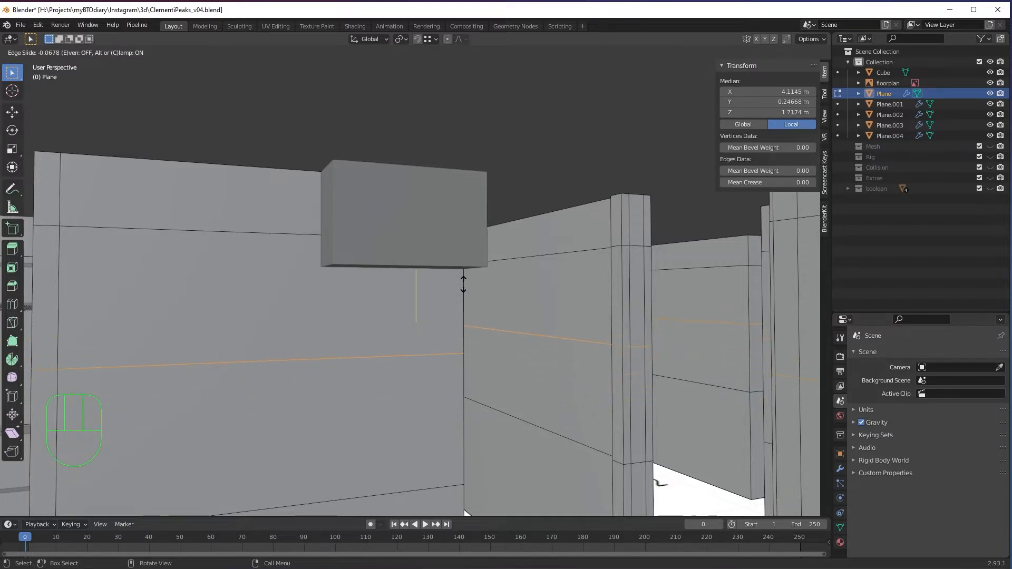
key("ctrl")
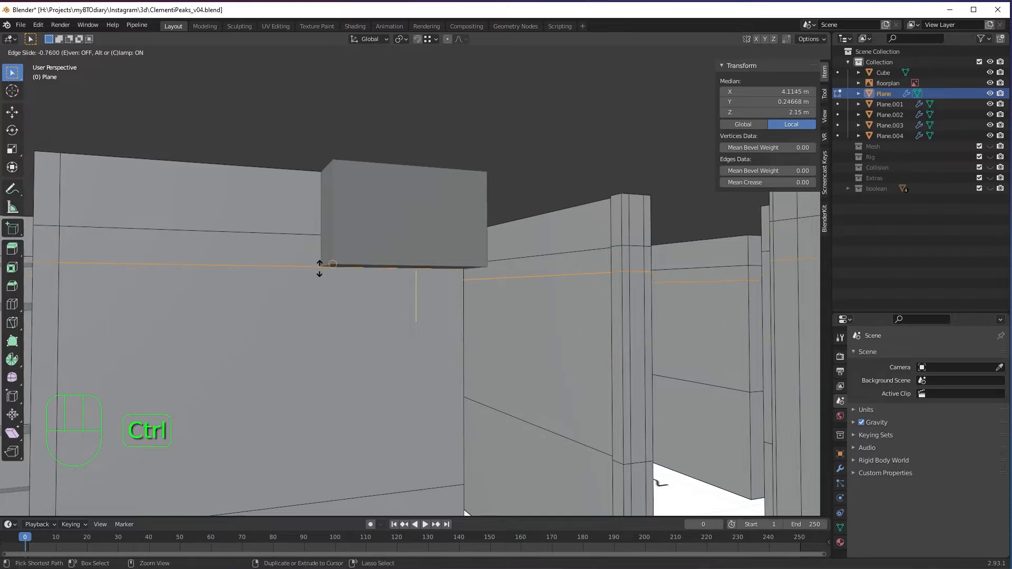
left_click(319, 268)
Step: Leave mesh editing and delete the helper cube beside the Bedroom 3 doorway
middle_click_drag(319, 268, 433, 356)
middle_click_drag(550, 344, 520, 339)
scroll(512, 330, "down", 2)
middle_click_drag(580, 316, 511, 318, "shift")
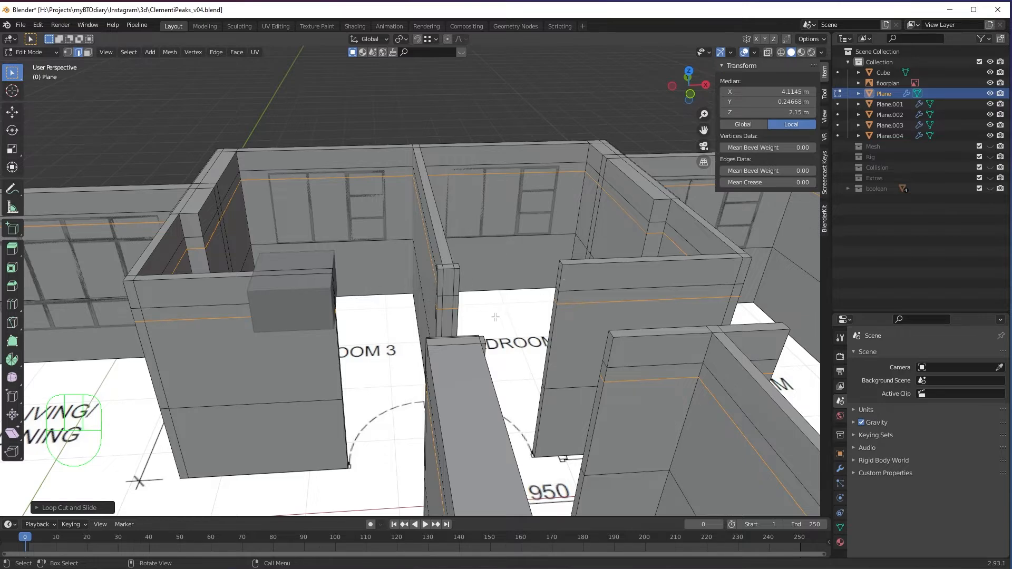
middle_click_drag(495, 316, 382, 316)
scroll(466, 327, "up", 2)
key("Tab")
left_click(429, 301)
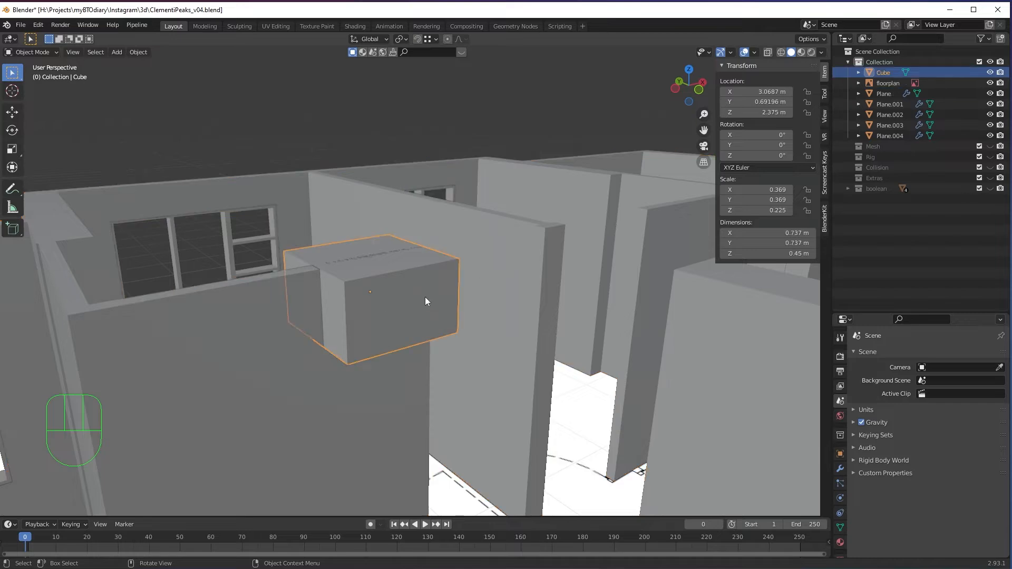
key("x")
left_click(425, 297)
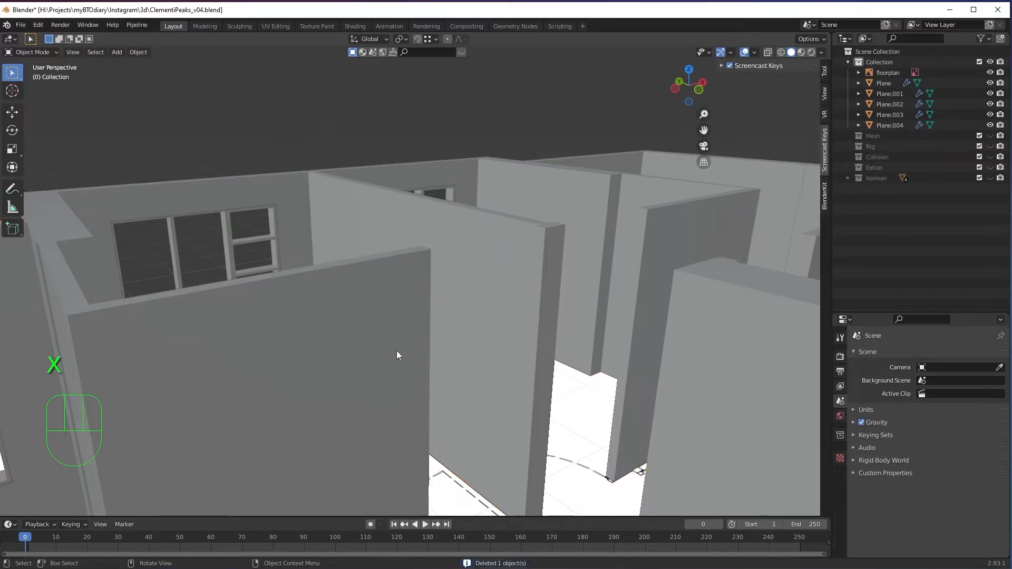
Step: Delete the end faces above 2.15 m on the walls at both sides of the Bedroom 3 doorway
left_click(553, 372)
middle_click_drag(555, 373, 368, 320)
scroll(519, 377, "up", 3)
key("Tab")
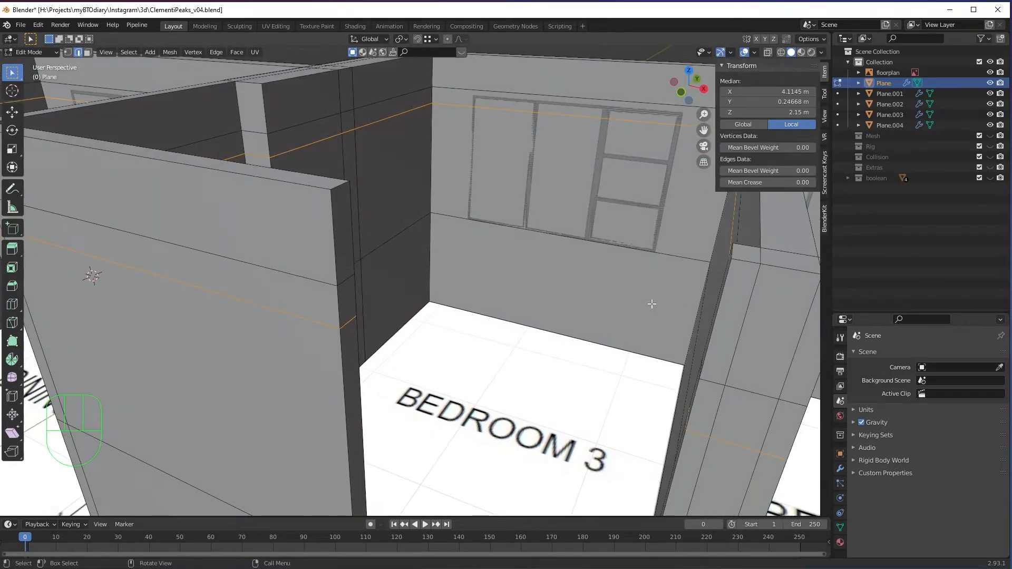
middle_click_drag(652, 304, 621, 316)
scroll(648, 312, "up", 3)
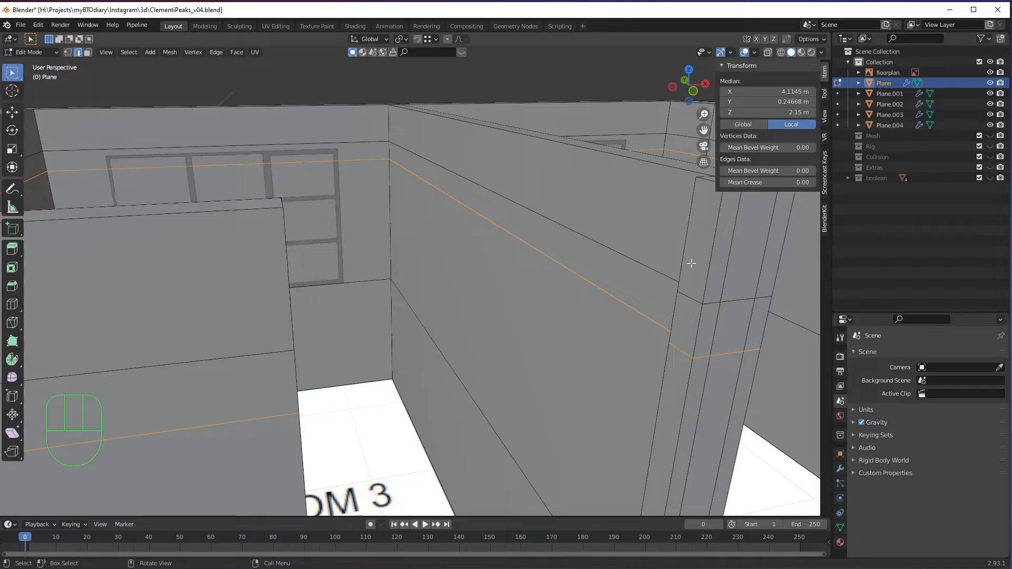
left_click(685, 289)
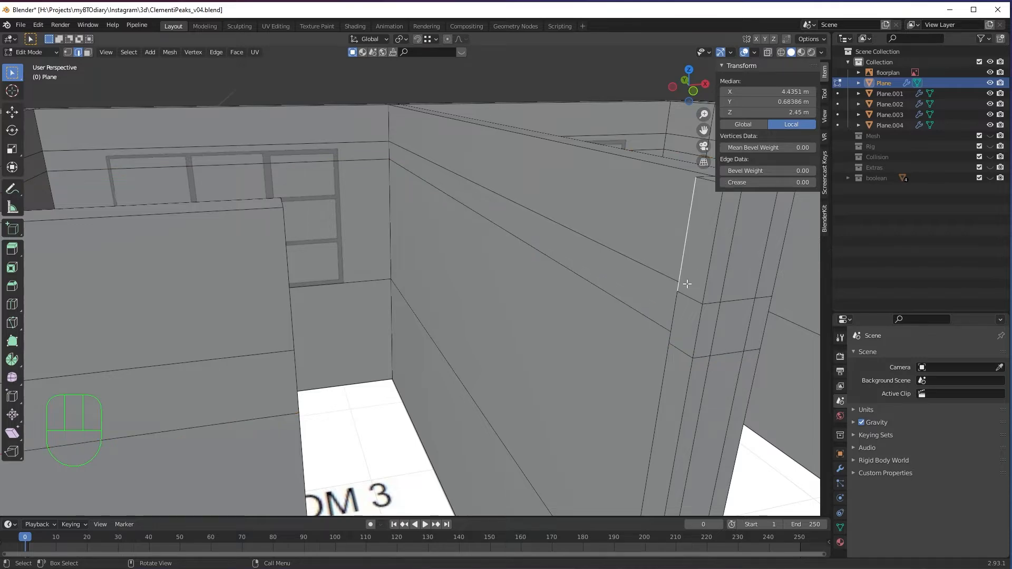
key("3")
left_click(693, 267)
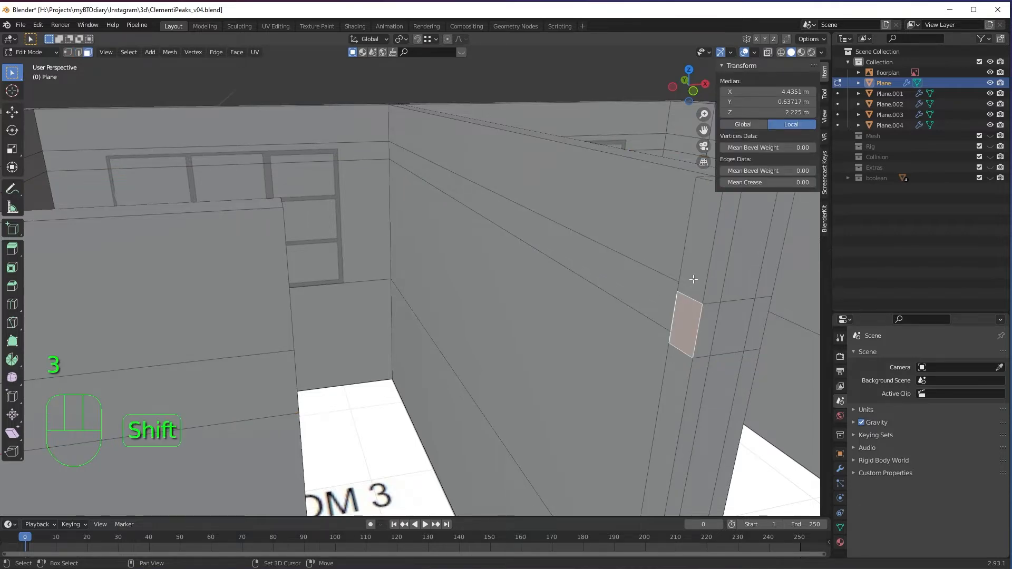
left_click(687, 315, "shift")
middle_click_drag(508, 362, 322, 297)
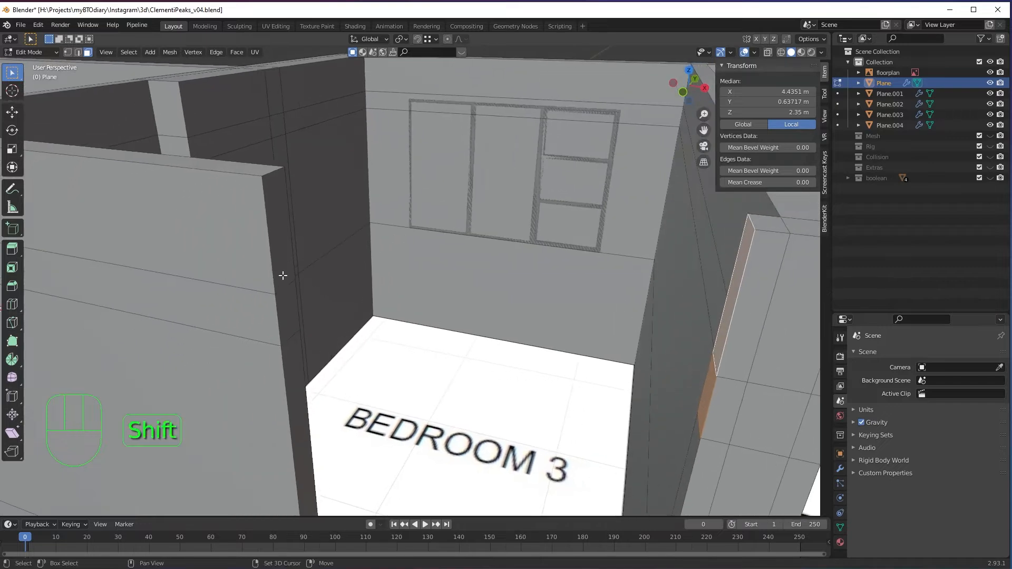
left_click(299, 306, "shift")
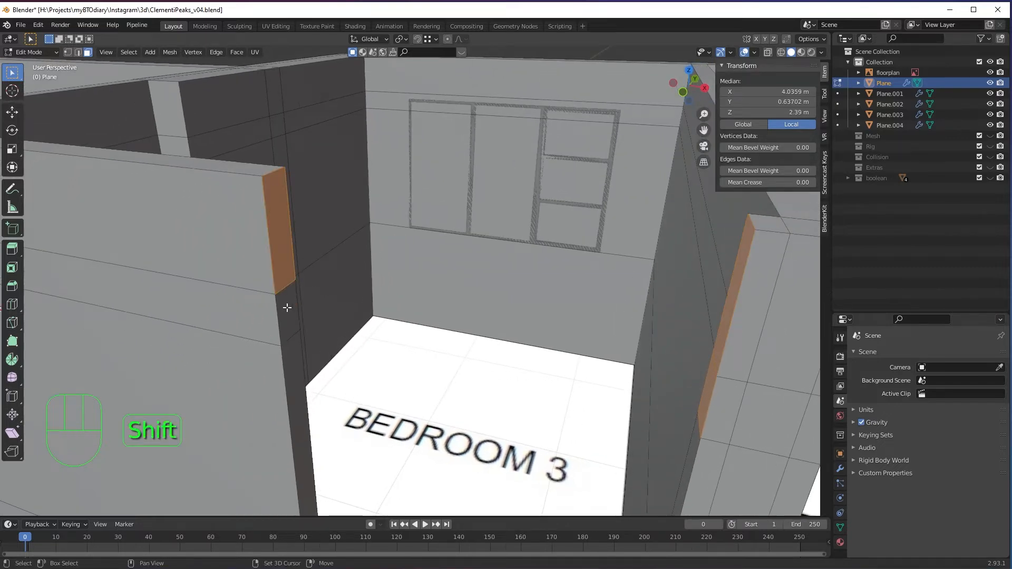
left_click(287, 307, "shift")
middle_click_drag(402, 311, 459, 331)
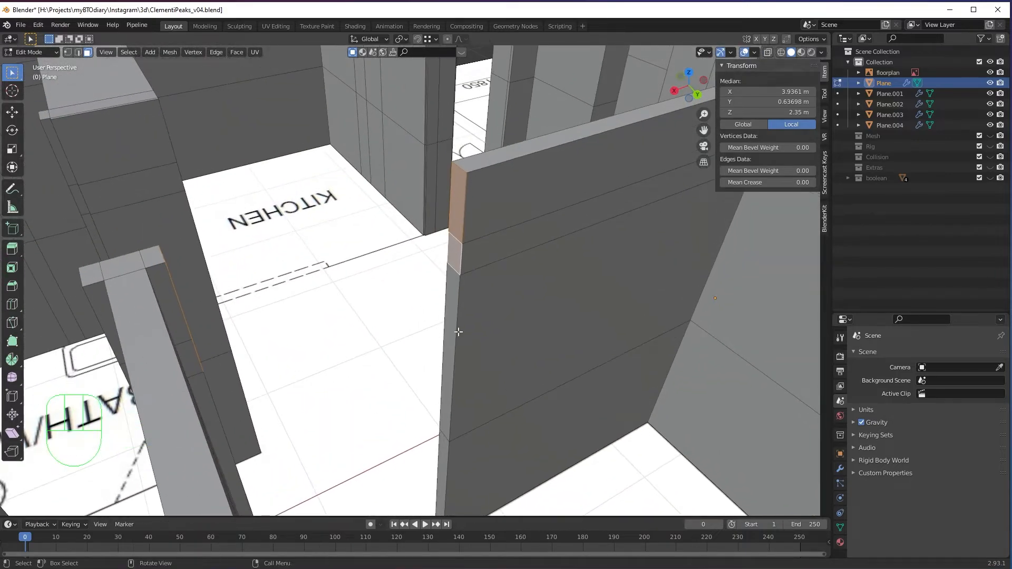
scroll(431, 308, "up", 3)
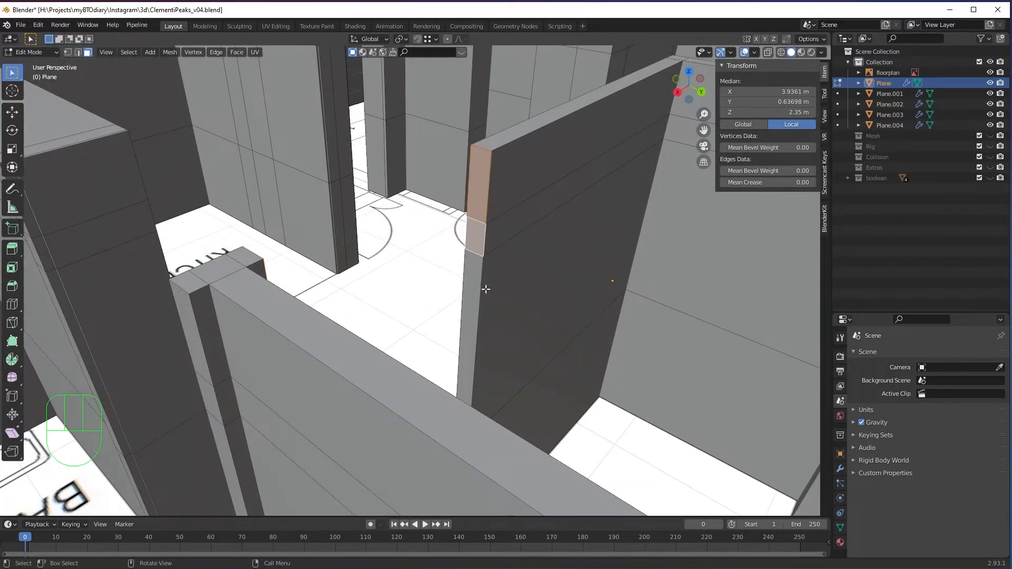
middle_click_drag(512, 264, 462, 322, "shift")
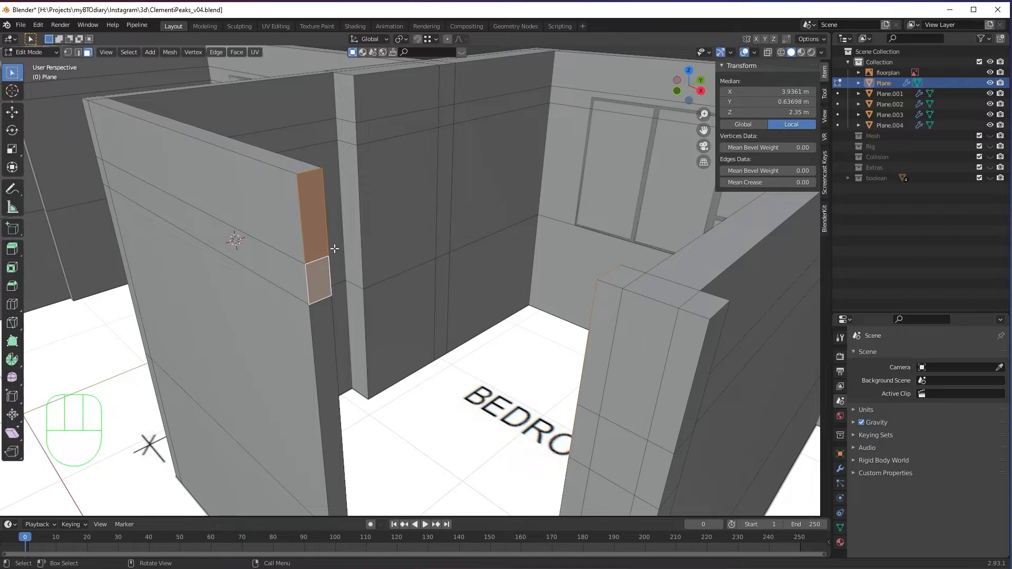
key("x")
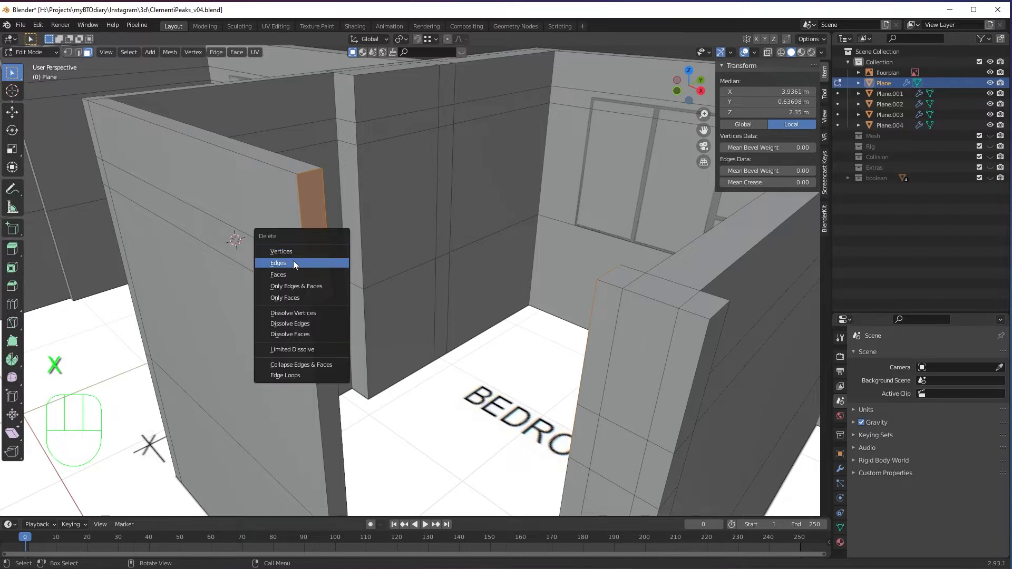
left_click(286, 274)
Step: Fill the upper bedroom-side face and the top face between the wall ends above the Bedroom 3 doorway
middle_click_drag(385, 274, 318, 292)
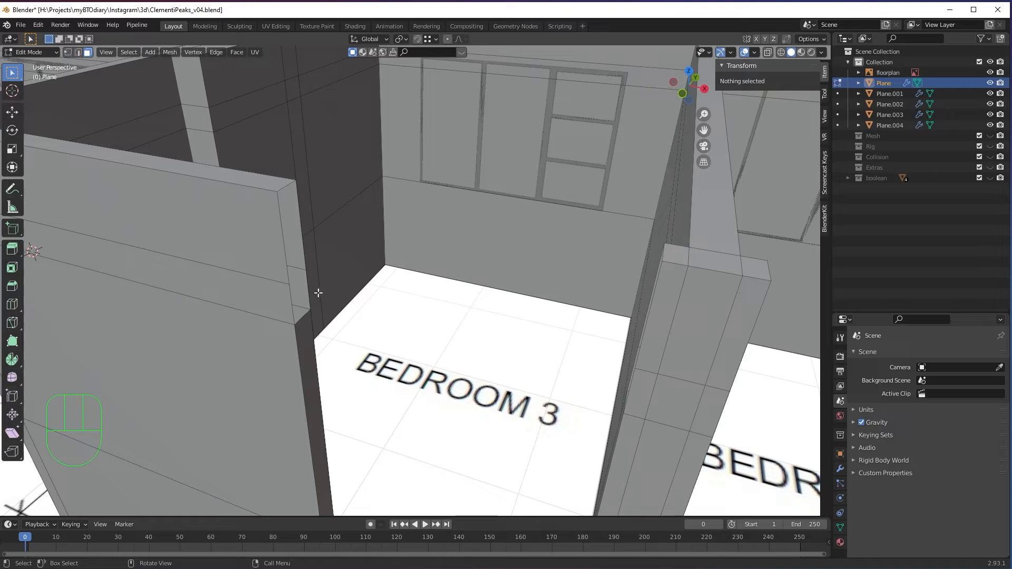
key("2")
middle_click_drag(299, 217, 527, 255)
left_click(309, 217)
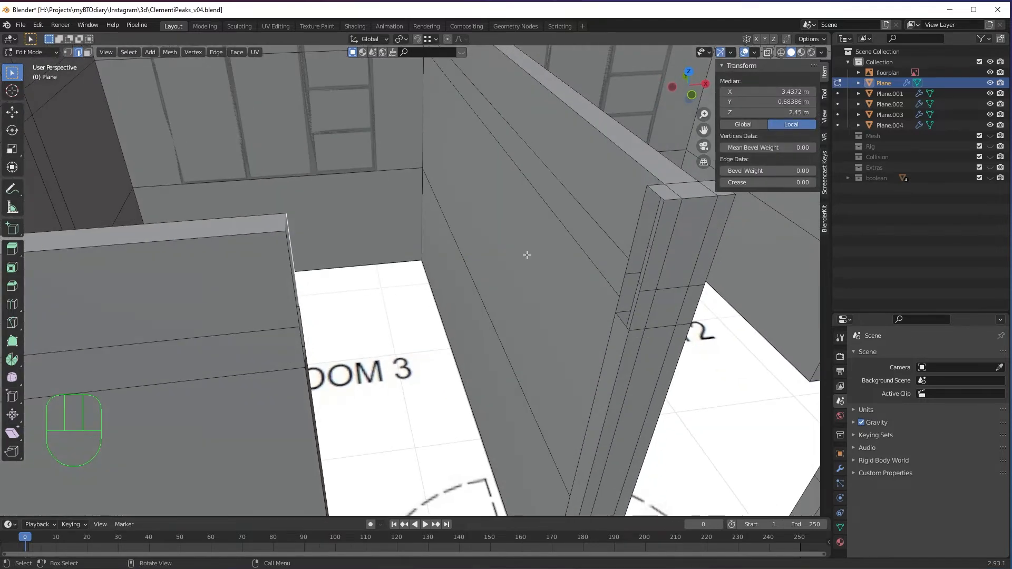
left_click(636, 235, "shift")
key("f")
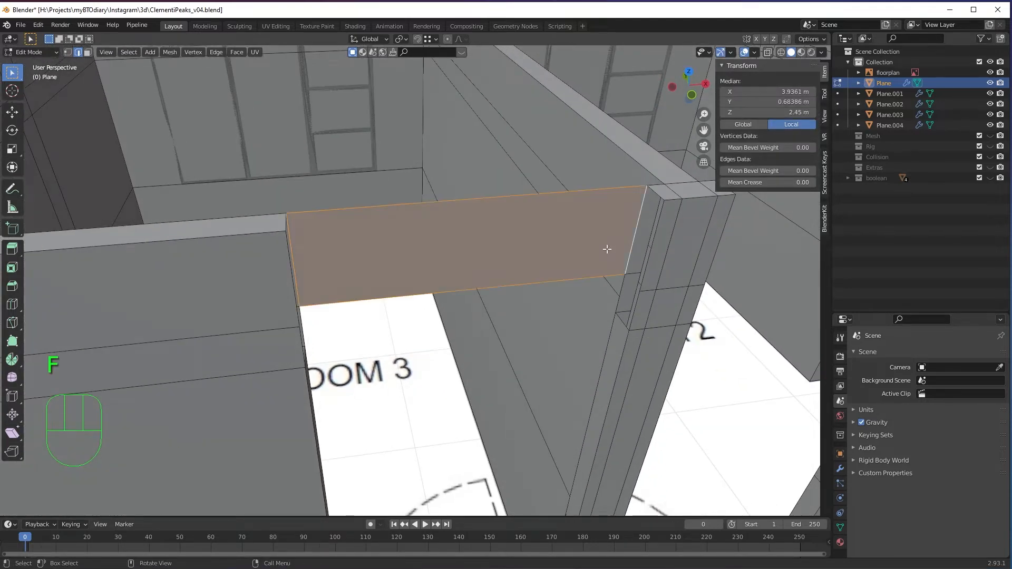
middle_click_drag(618, 242, 455, 312)
left_click(648, 188)
left_click(280, 192, "shift")
key("f")
Step: Fill the lower bedroom-side face and the underside of the wall section above the Bedroom 3 doorway
left_click(316, 287)
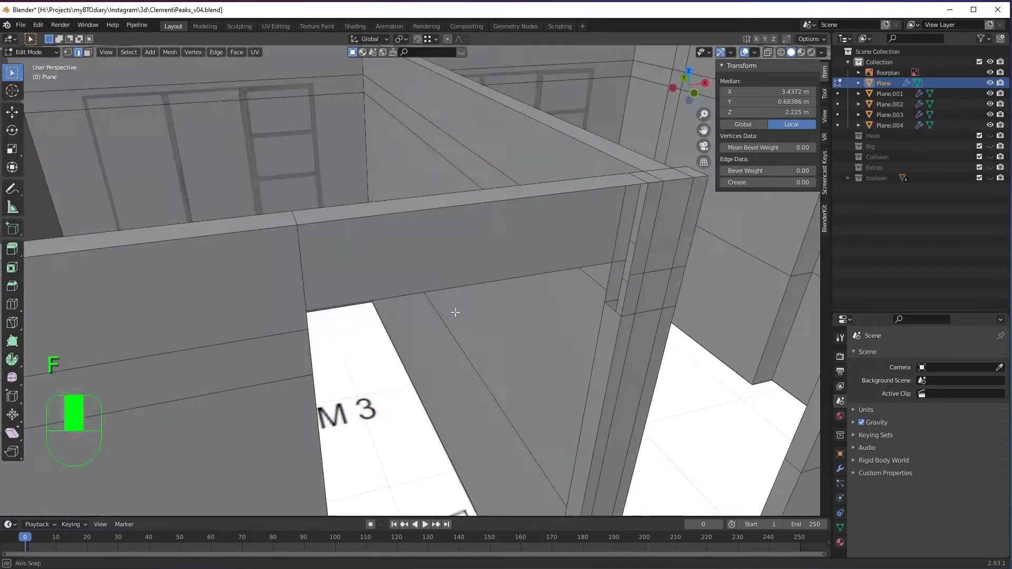
left_click(608, 282, "shift")
left_click(610, 306, "shift")
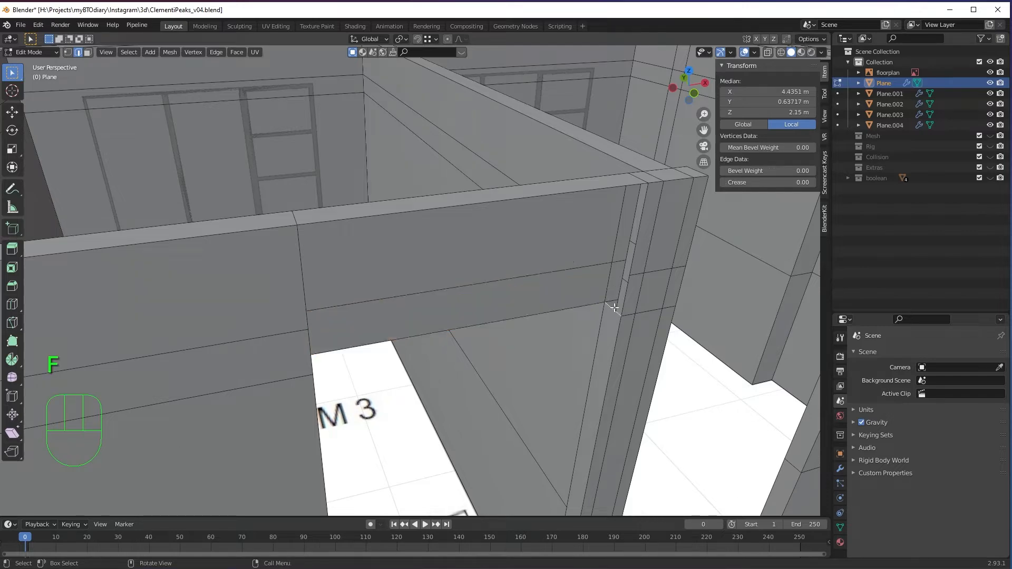
middle_click_drag(610, 305, 306, 322)
left_click(307, 306, "shift")
key("f")
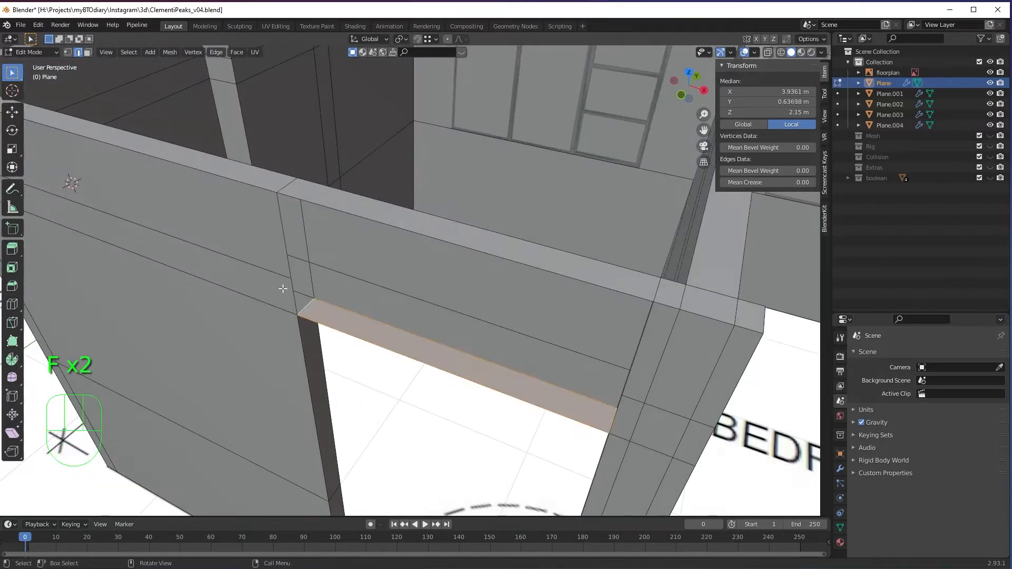
Step: Fill the upper and lower corridor-side faces of the wall section above the Bedroom 3 doorway
left_click(289, 267)
middle_click_drag(611, 341, 658, 296)
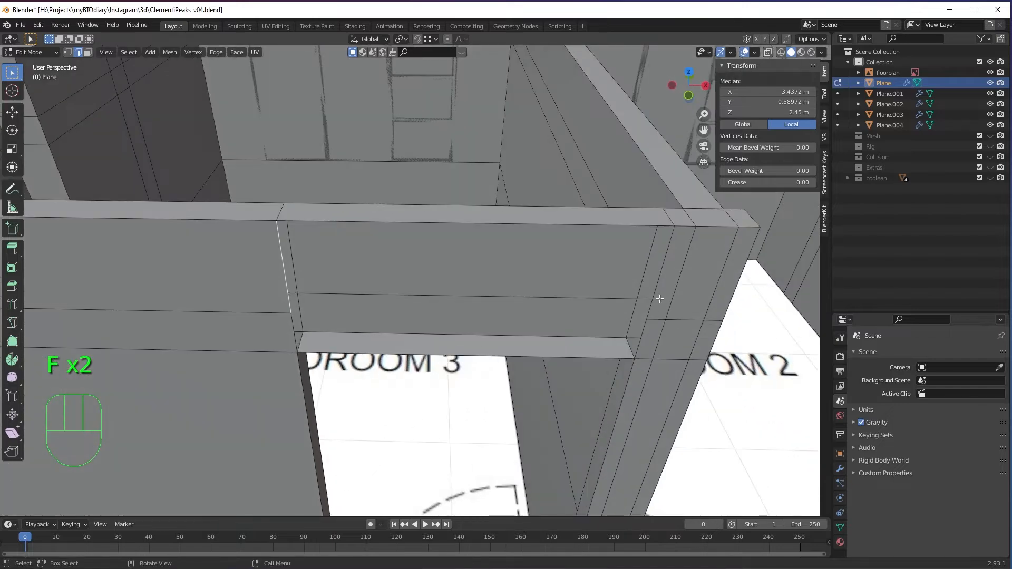
left_click(655, 282, "shift")
key("f")
left_click(642, 334)
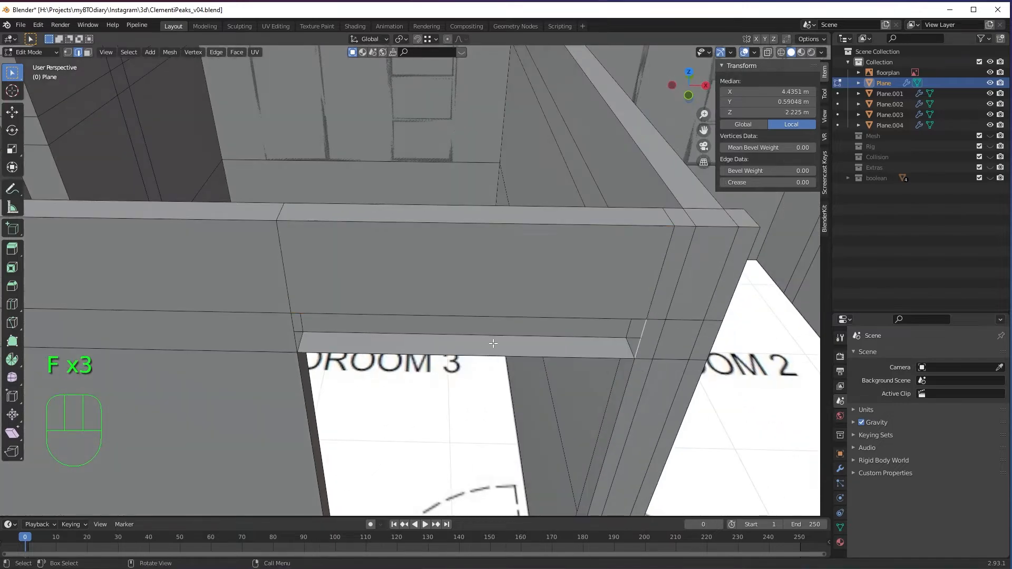
left_click(294, 329, "shift")
key("f")
Step: Delete the wall-end faces above 2.15 m beside the Bedroom 2 doorway
middle_click_drag(294, 330, 344, 320)
middle_click_drag(711, 315, 377, 294)
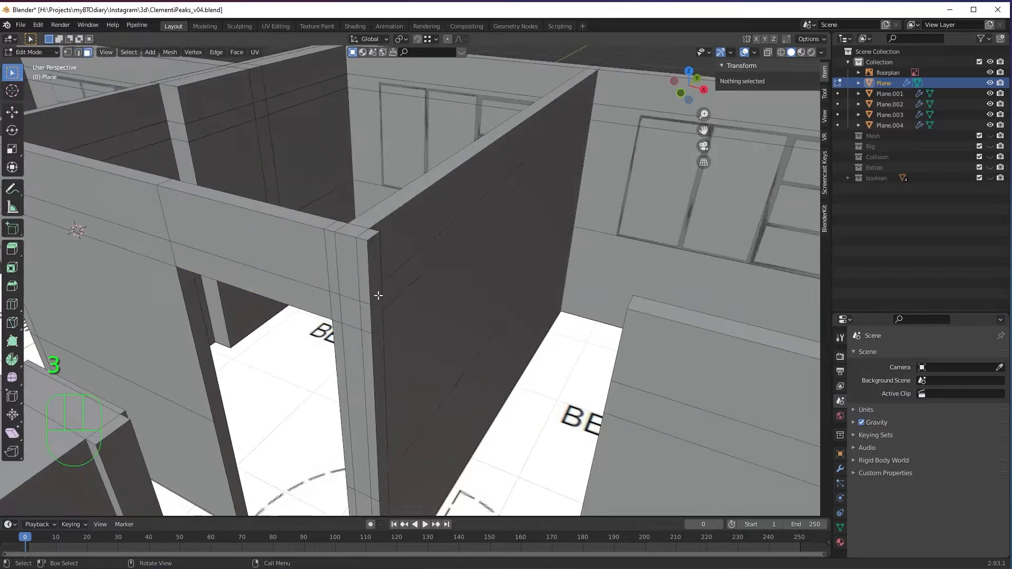
key("3")
left_click(375, 284)
left_click(375, 310)
middle_click_drag(525, 326, 431, 256)
scroll(504, 346, "down", 2)
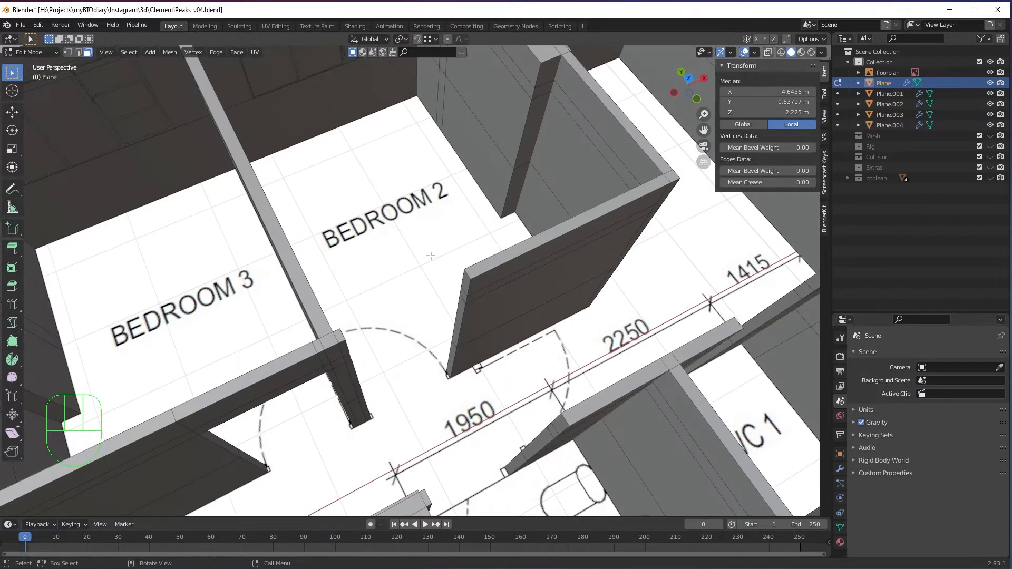
middle_click_drag(686, 294, 513, 362, "shift")
middle_click_drag(555, 271, 541, 271)
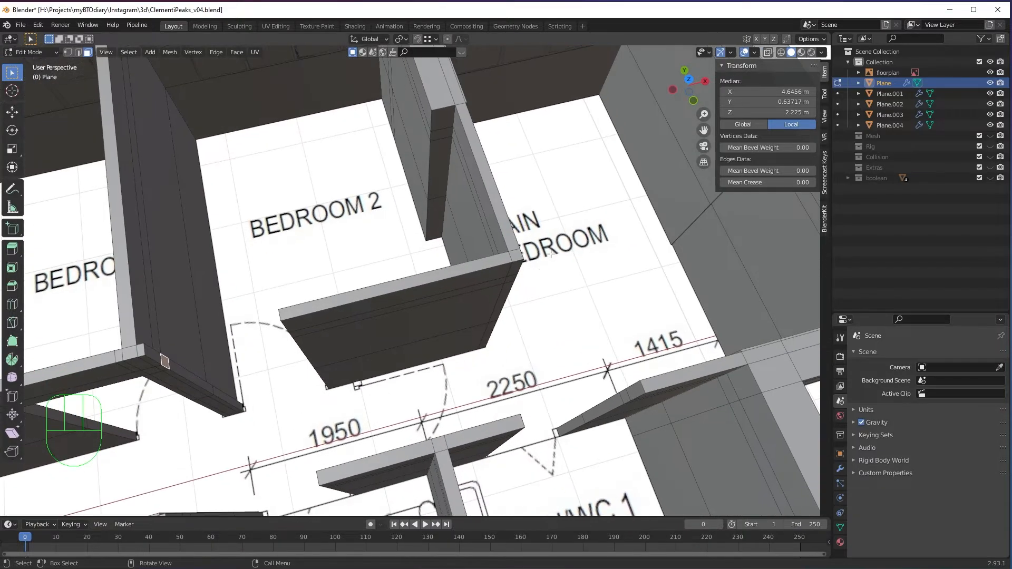
middle_click_drag(462, 346, 508, 276)
middle_click_drag(618, 383, 527, 369)
middle_click_drag(527, 369, 337, 306, "shift")
left_click(338, 304, "shift")
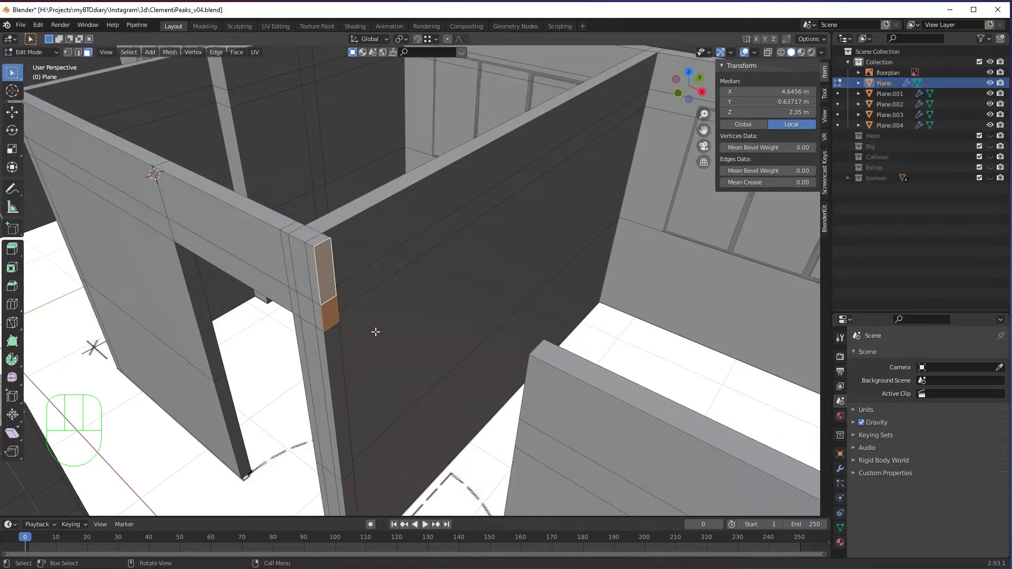
key("x")
left_click(376, 331)
Step: Fill the faces between the opposing wall-end edges to form the wall section above the Bedroom 2 doorway
middle_click_drag(376, 331, 385, 353)
key("2")
left_click(307, 250)
left_click(617, 416, "shift")
key("f")
middle_click_drag(595, 345, 583, 380)
left_click(642, 305, "shift")
key("f")
left_click(687, 253)
left_click(242, 289, "shift")
Step: Select the upper wall-end faces at the Bath/WC 2 doorway and delete them
key("3")
left_click(482, 317, "shift")
middle_click_drag(569, 242, 588, 318)
key("x")
left_click(483, 317)
Step: Fill faces between the open wall-end edges above the Bath/WC 2 doorway
key("2")
left_click(334, 285)
key("f")
key("f")
left_click(307, 296)
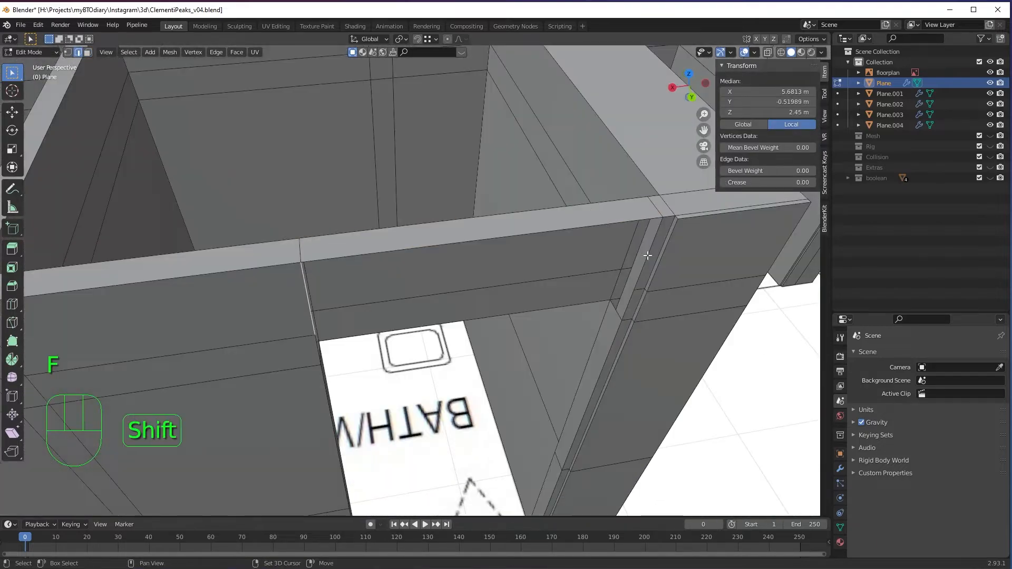
left_click(647, 256, "shift")
key("f")
Step: Close the wall section above the Bath/WC 1 doorway by filling faces between its opposing edges
middle_click_drag(632, 263, 447, 235)
left_click(447, 235, "shift")
key("f")
key("f")
key("f")
left_click(243, 238, "shift")
key("f")
key("f")
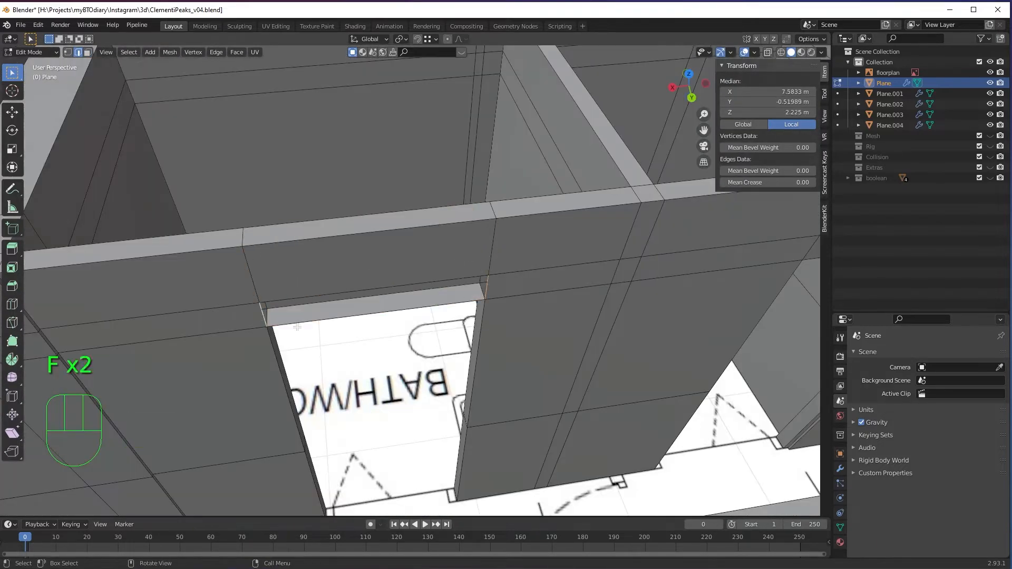
Step: In top view, add a loop cut across the Bath/WC 2 corridor wall at X 6.0225 m, along one edge of the corridor door frame
middle_click_drag(296, 327, 359, 245)
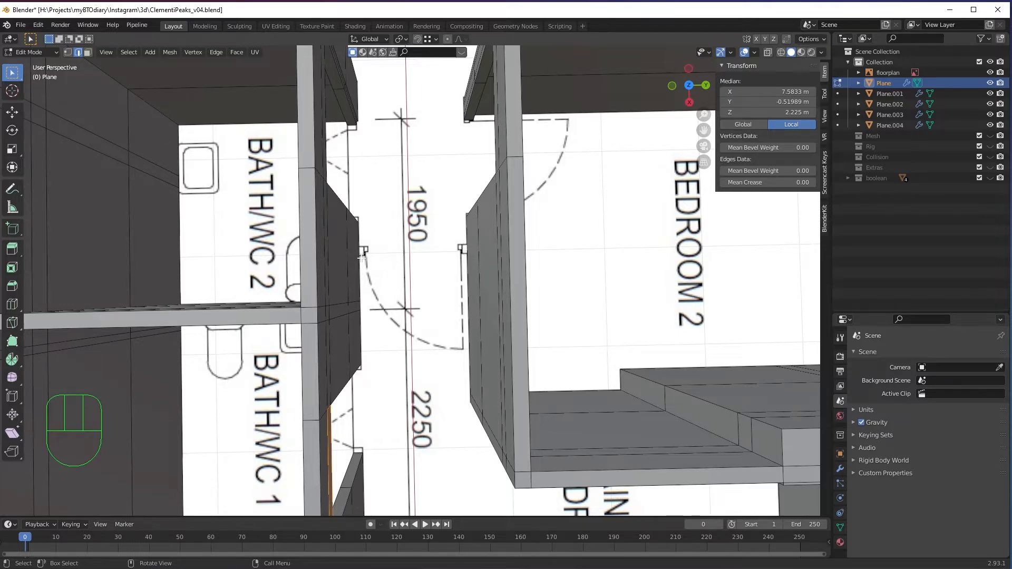
middle_click_drag(431, 274, 412, 297)
middle_click_drag(396, 266, 368, 277)
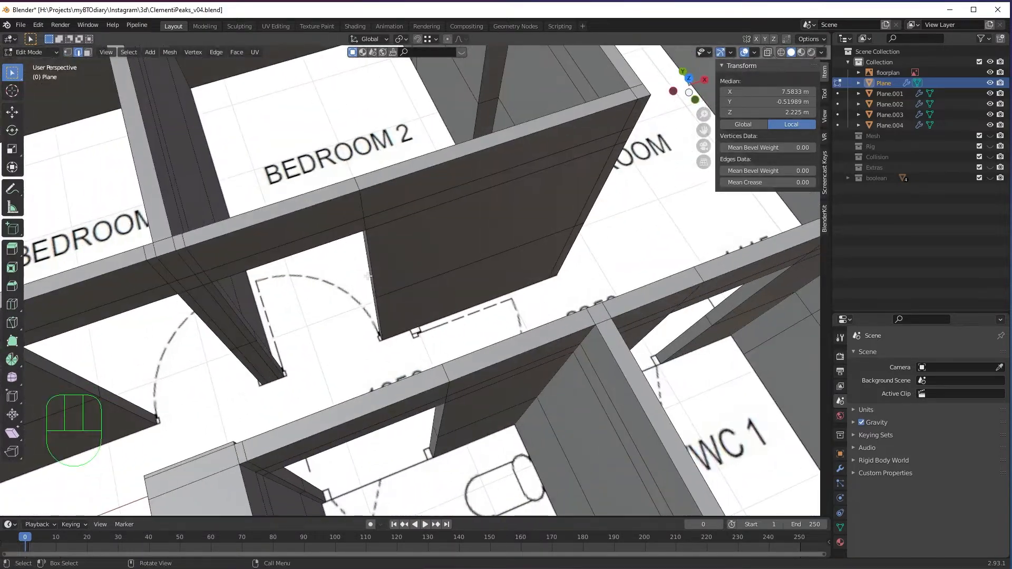
middle_click_drag(598, 266, 332, 273, "alt")
middle_click_drag(361, 225, 361, 283, "shift")
scroll(304, 248, "down", 4)
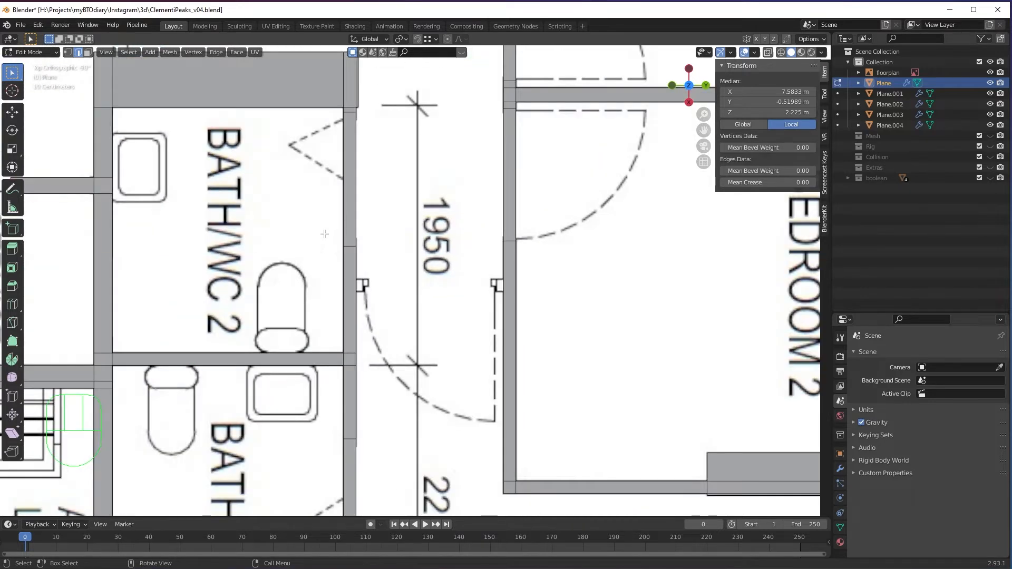
scroll(324, 234, "up", 4)
key("ctrl+r")
left_click(294, 311)
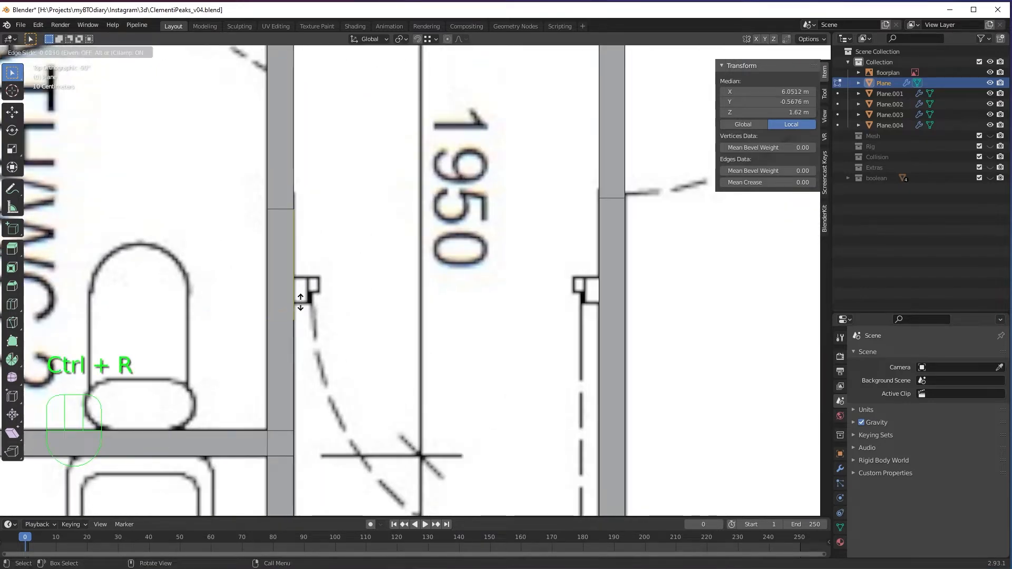
left_click(313, 292)
Step: Add a second loop cut across the Bath/WC 2 corridor wall at X 5.9318 m, along the door frame's other edge
scroll(295, 285, "up", 2)
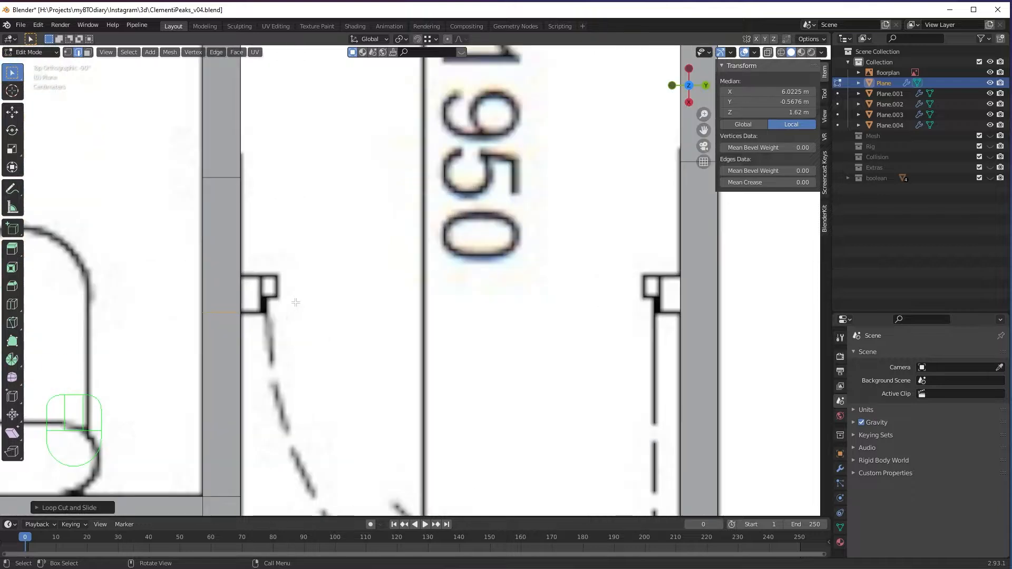
middle_click_drag(235, 280, 289, 279, "shift")
key("ctrl+r")
left_click(290, 293)
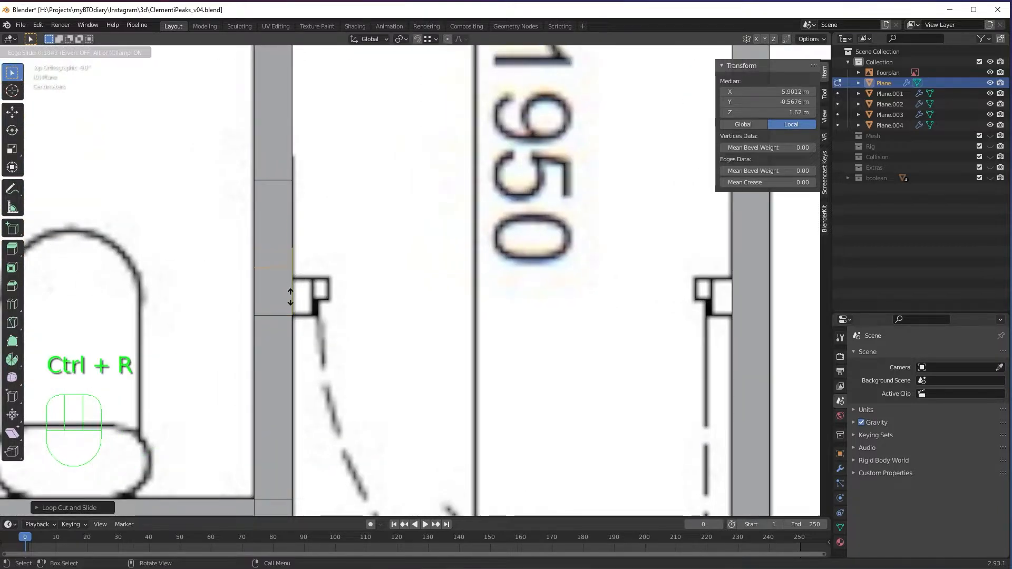
left_click(303, 302)
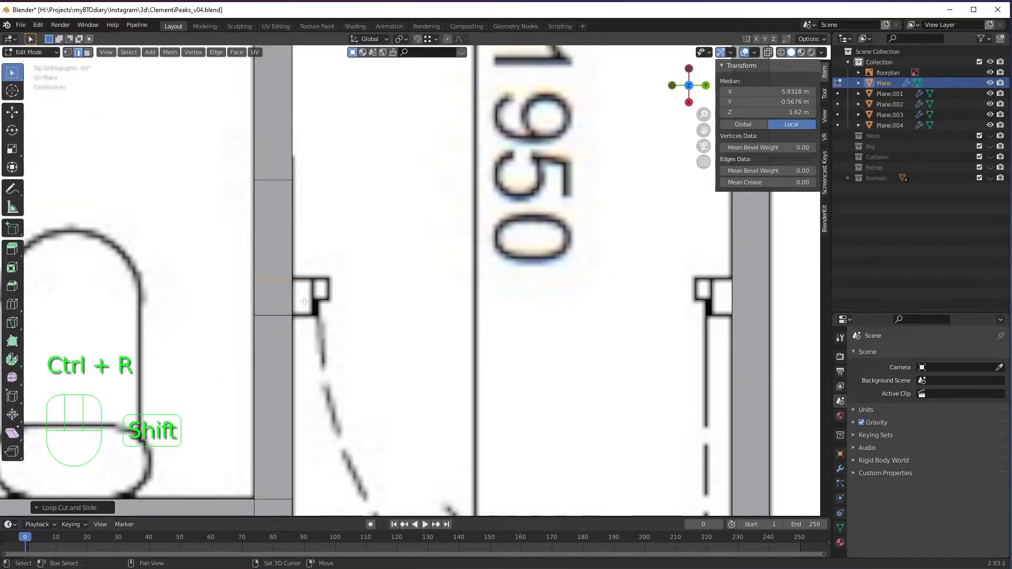
Step: Add a loop cut across the Bedroom 2 corridor wall, snapped to the opposite wall's cut at X 6.0225 m
middle_click_drag(772, 316, 677, 318, "shift")
key("ctrl+r")
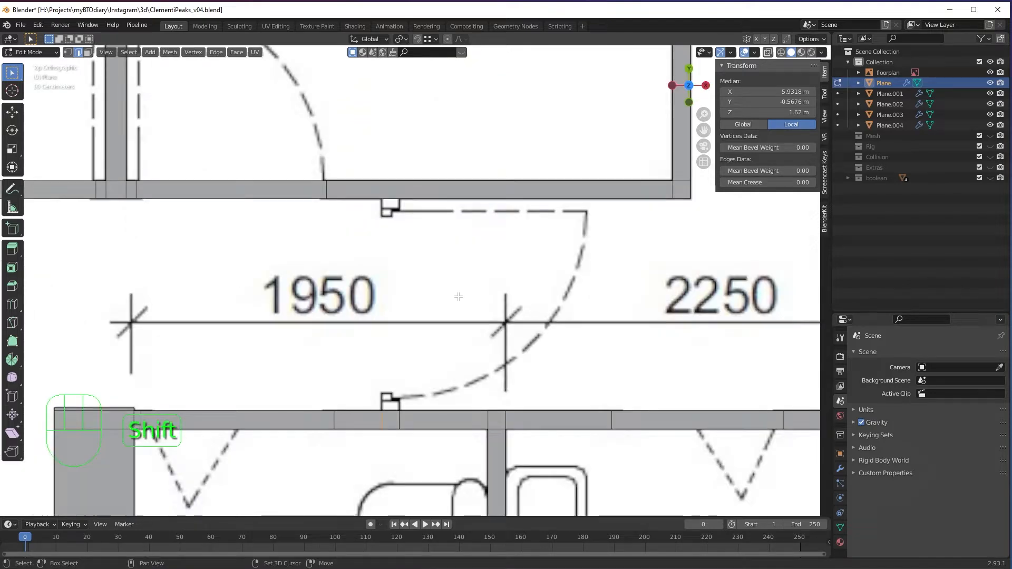
middle_click_drag(459, 296, 482, 307, "shift")
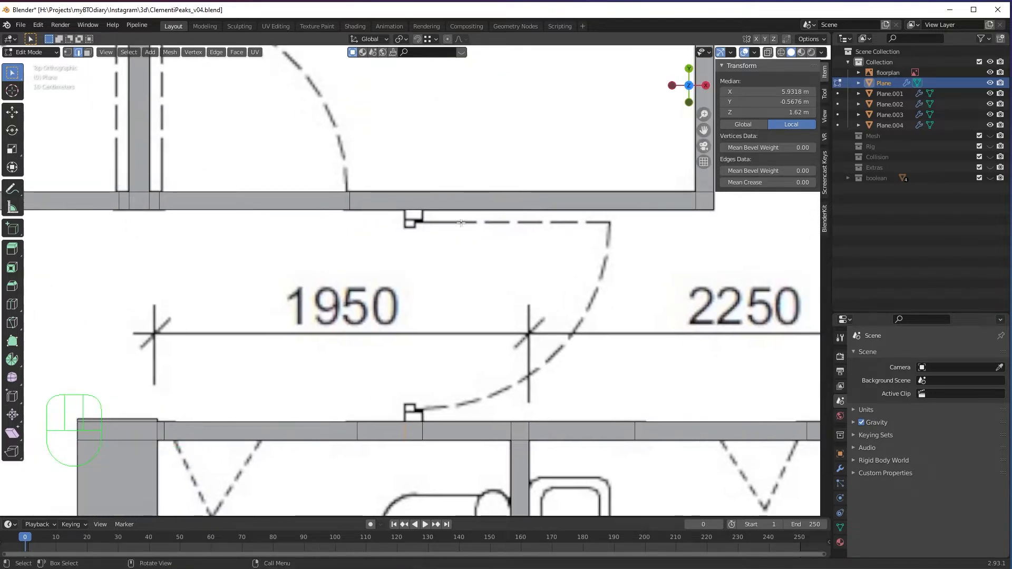
key("ctrl+r")
left_click(476, 211)
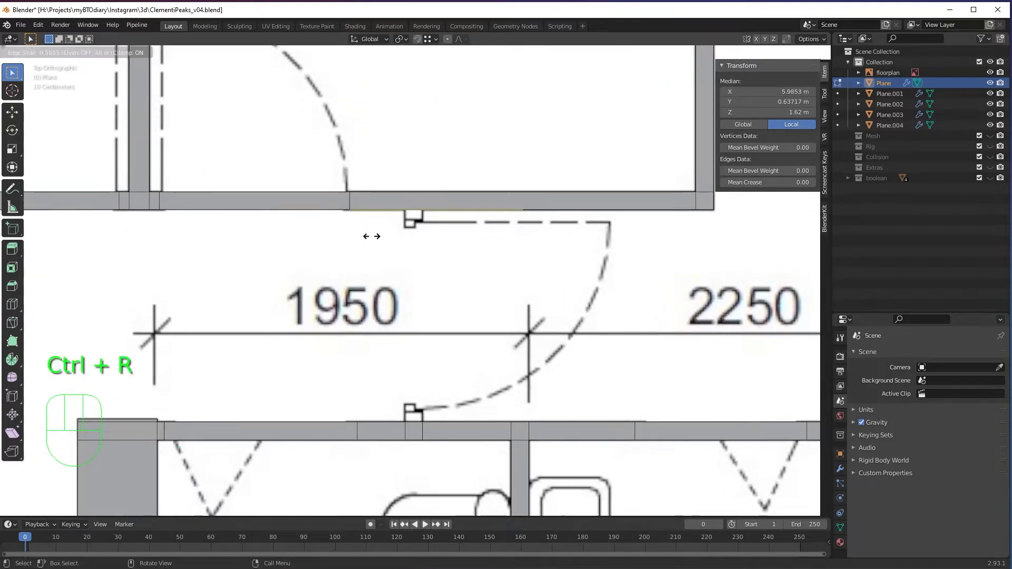
left_click(424, 421)
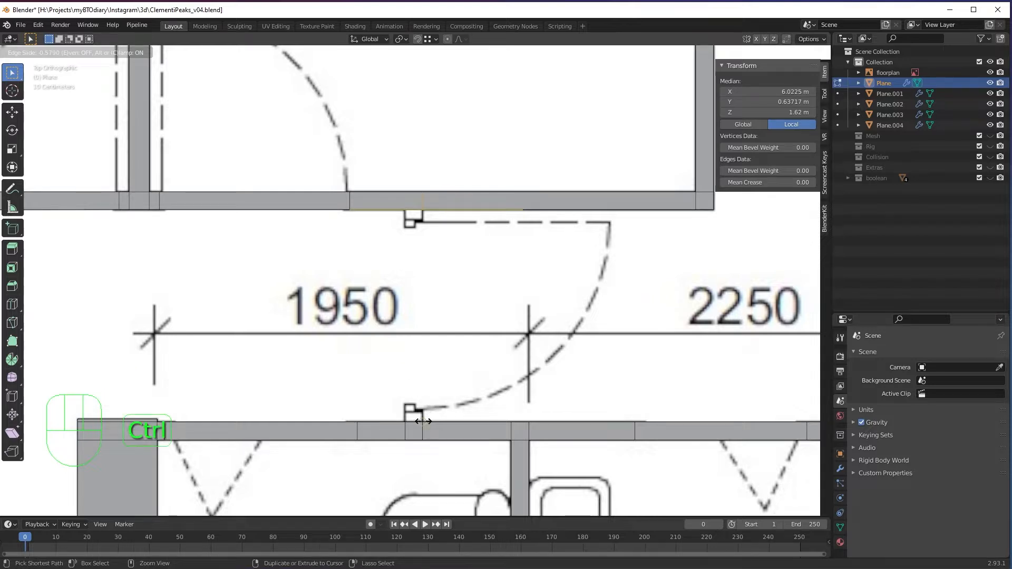
Step: Add a second loop cut across the Bedroom 2 corridor wall at X 5.9318 m, snapped to the opposite wall's cut
key("ctrl+r")
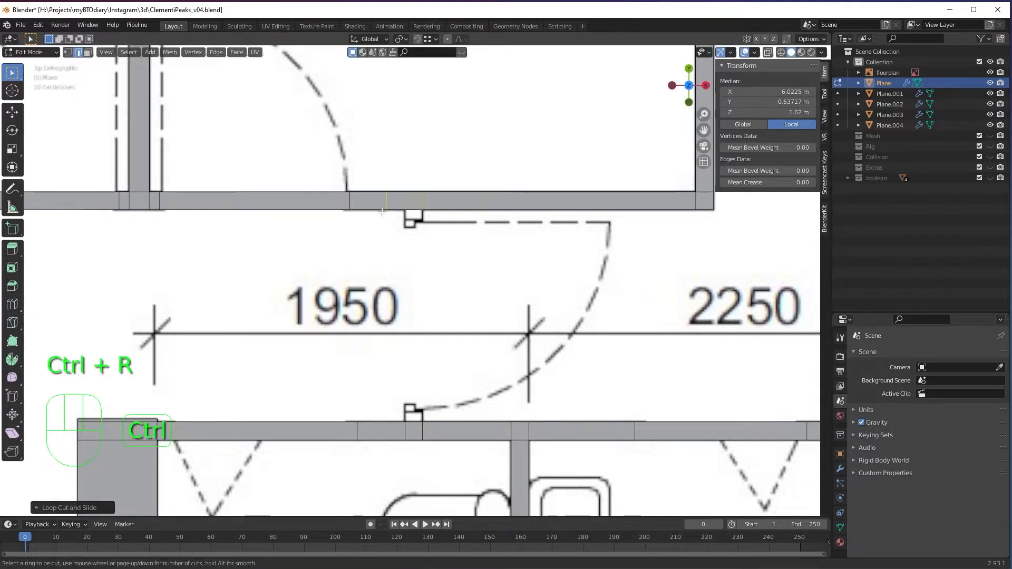
left_click(381, 212)
right_click(381, 212)
left_click(400, 217)
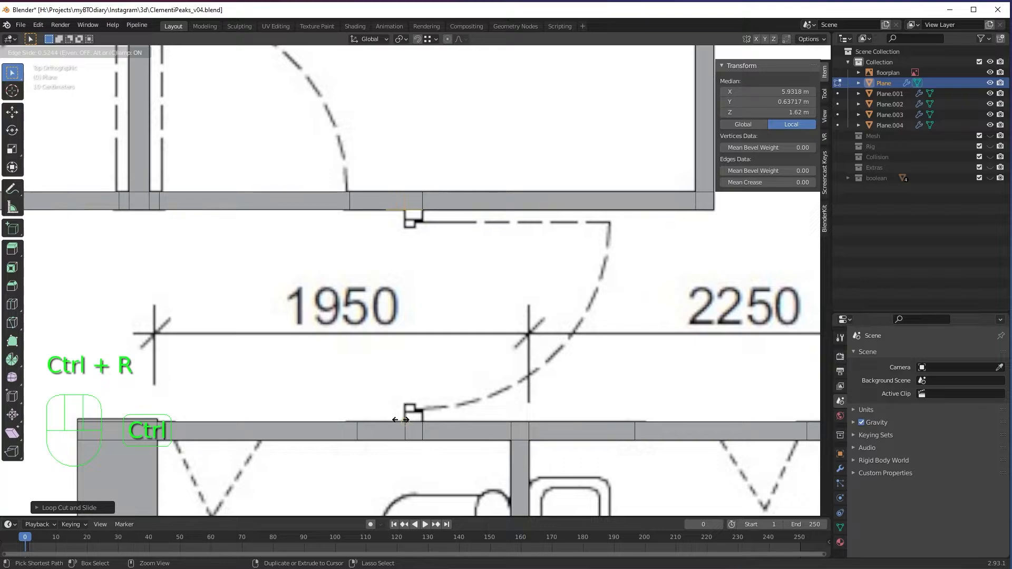
left_click(402, 420)
Step: Delete the facing wall faces above the corridor door frame, between the paired cuts on both corridor walls
middle_click_drag(402, 420, 680, 368)
key("3")
left_click(445, 290)
left_click(533, 306, "shift")
key("x")
left_click(502, 343)
Step: Build the wall section above the corridor door frame by filling faces between the opposing opening edges
key("2")
key("f")
key("f")
key("f")
key("f")
key("f")
left_click(669, 313, "shift")
key("f")
Step: Add a horizontal loop cut at Z 2.15 m around the wall beside the service yard doorway, snapped to the cut on the doorway's other side
scroll(667, 313, "down", 4)
middle_click_drag(666, 313, 717, 311)
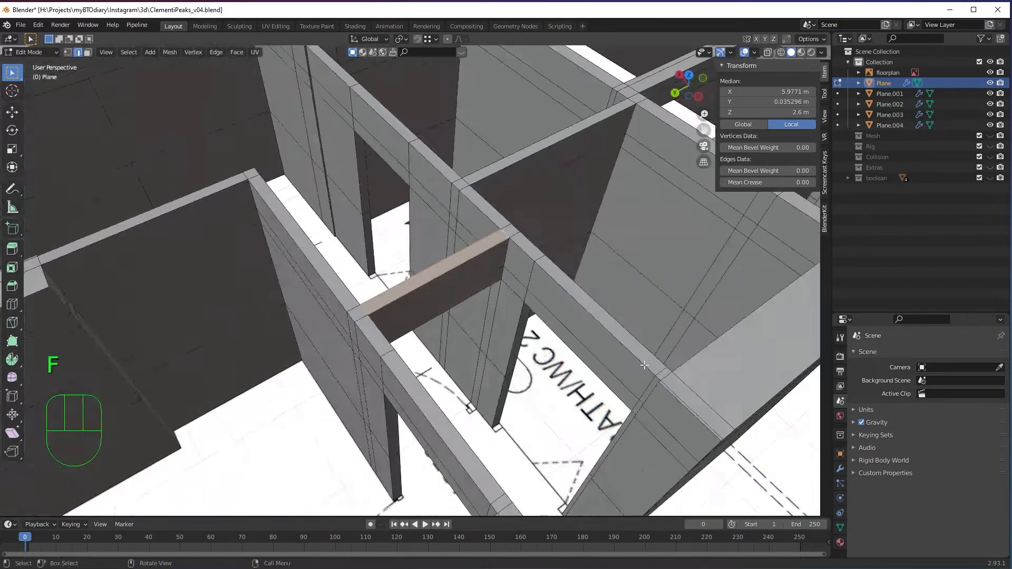
middle_click_drag(580, 311, 523, 298)
scroll(455, 264, "down", 1)
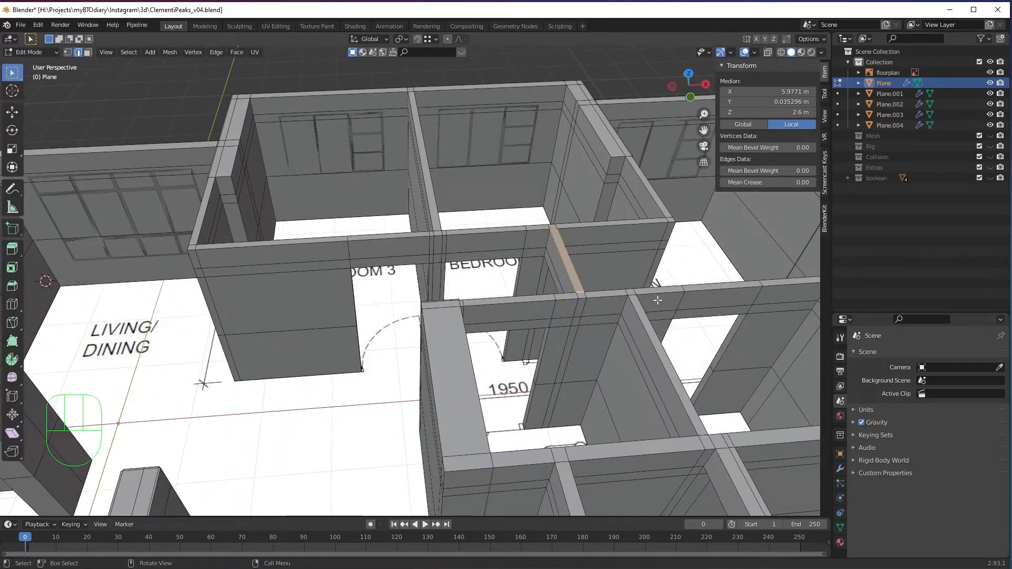
middle_click_drag(442, 320, 462, 315)
middle_click_drag(609, 315, 338, 284, "shift")
middle_click_drag(458, 338, 509, 345)
middle_click_drag(651, 427, 582, 326, "shift")
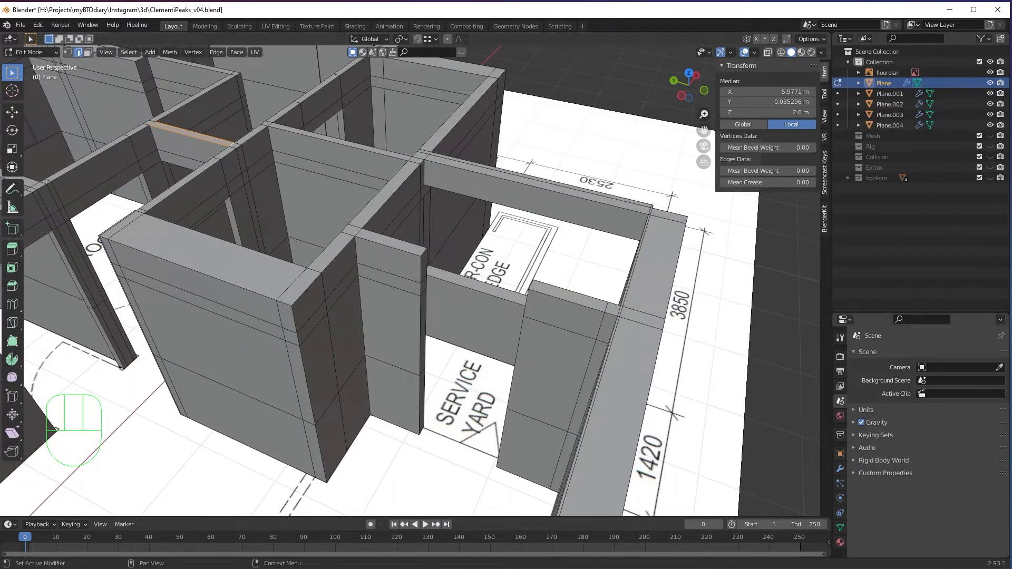
scroll(679, 454, "up", 4)
middle_click_drag(644, 349, 658, 296, "shift")
key("ctrl+r")
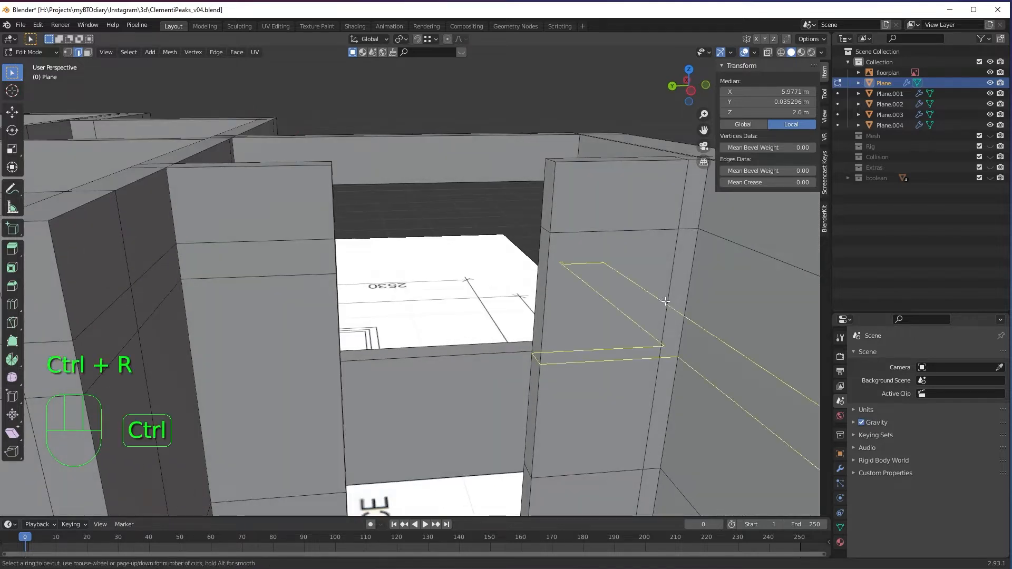
left_click(664, 305)
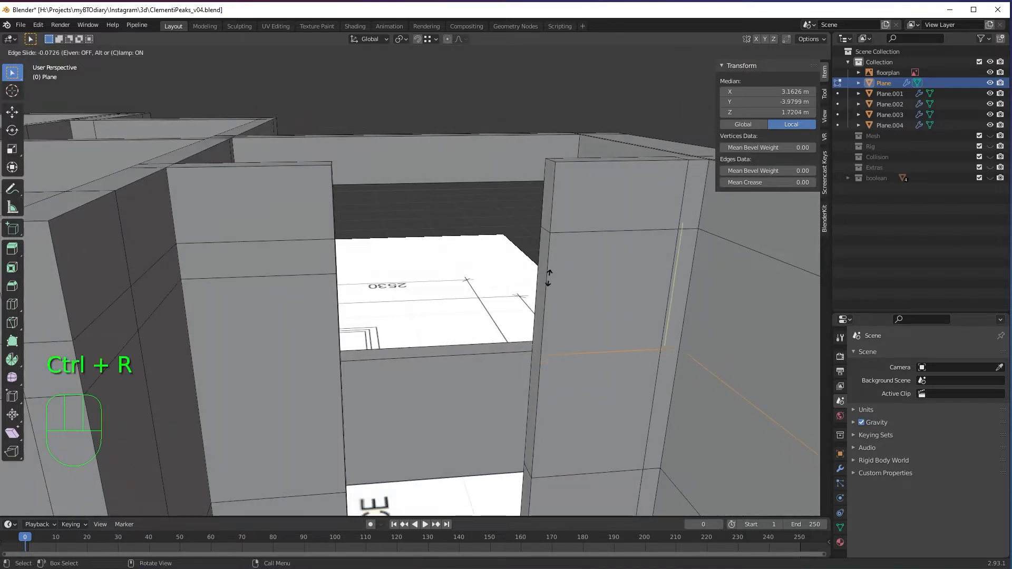
key("ctrl")
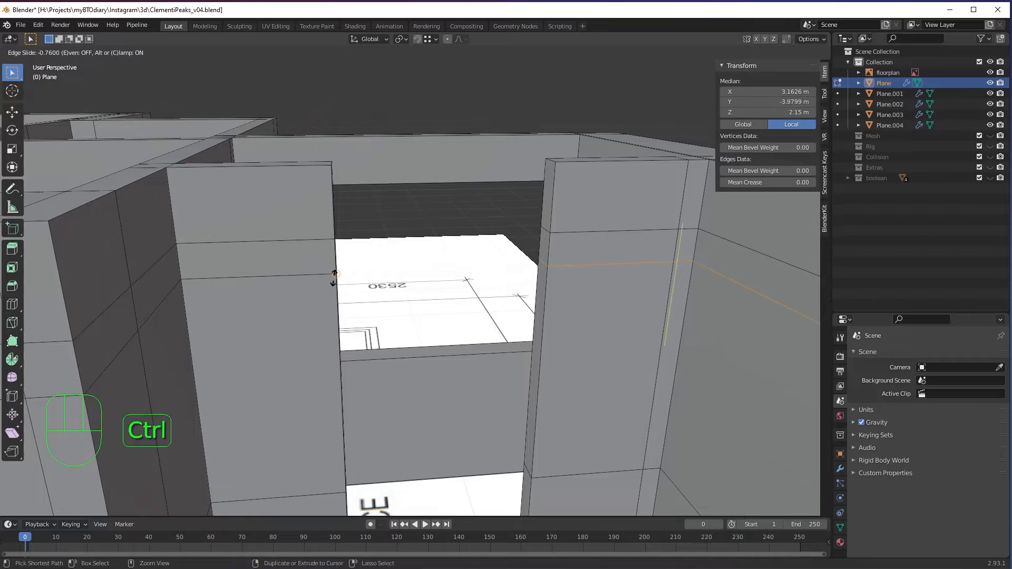
left_click(335, 273)
Step: Delete the facing end faces above the 2.15 m cut on both sides of the service yard doorway
middle_click_drag(334, 273, 351, 299)
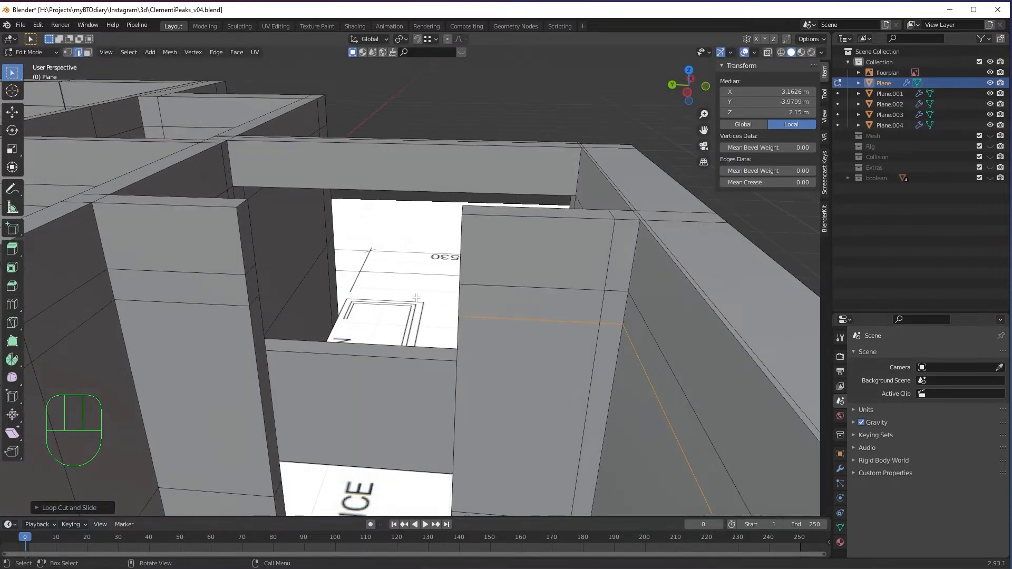
middle_click_drag(430, 309, 488, 317, "shift")
middle_click_drag(340, 317, 292, 329)
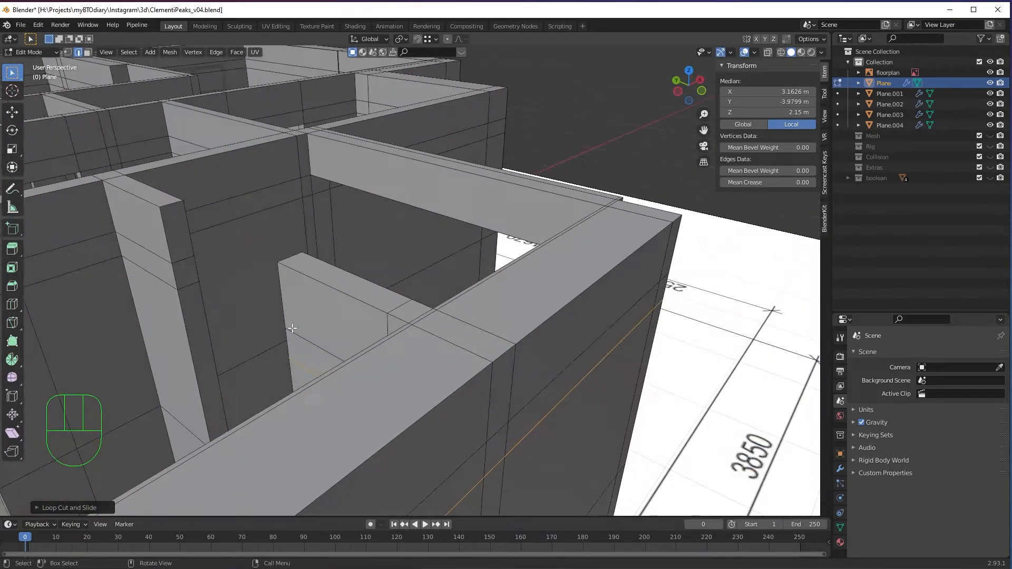
key("3")
left_click(184, 253)
left_click(186, 275, "shift")
middle_click_drag(253, 285, 322, 298)
middle_click_drag(561, 293, 691, 276)
left_click(691, 277, "shift")
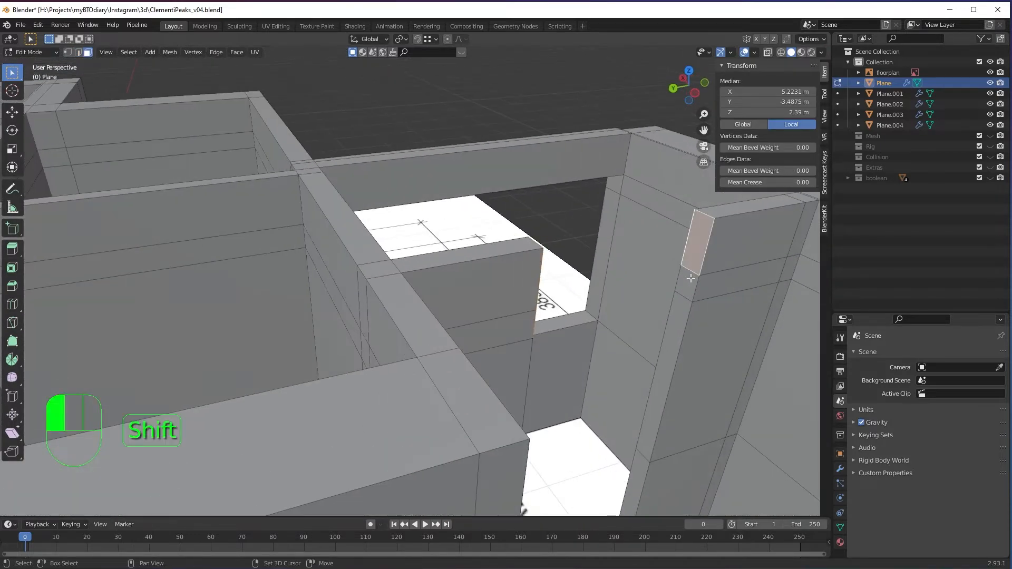
key("x")
left_click(690, 277)
Step: Close the wall section above the service yard doorway by filling faces between its opposing edges, and clear the selection
key("2")
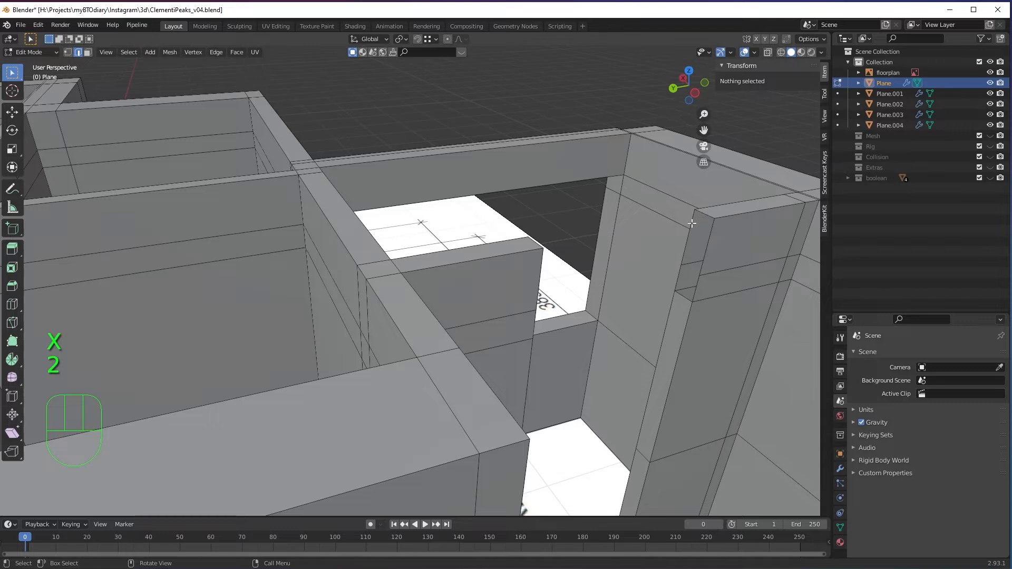
left_click(691, 223)
middle_click_drag(692, 223, 240, 282)
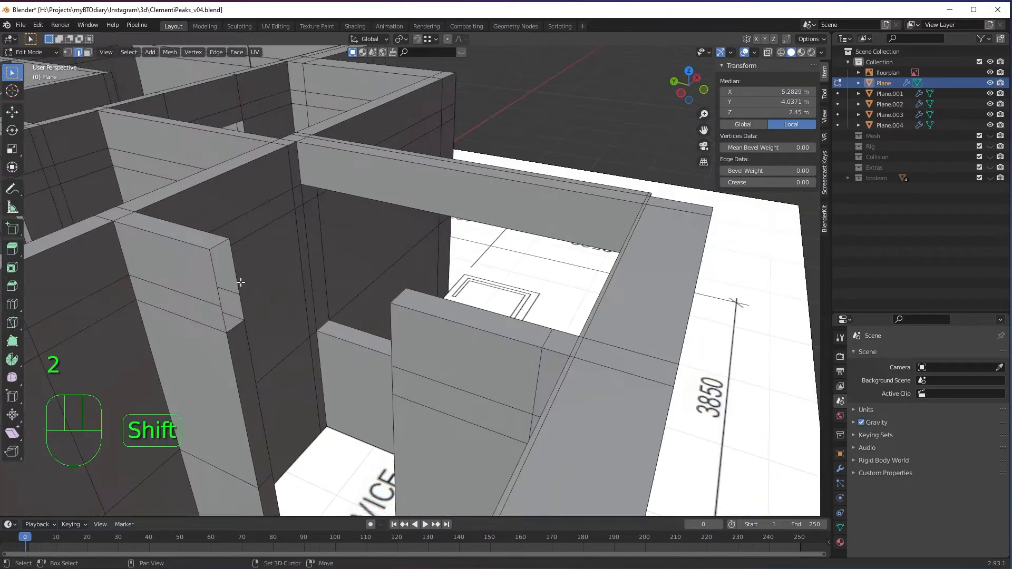
key("f")
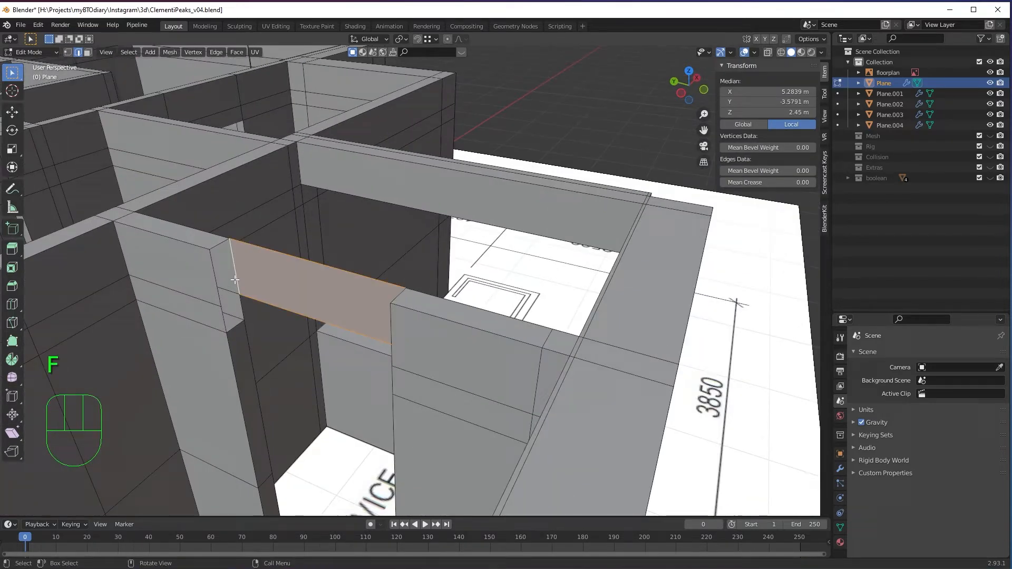
left_click(217, 243)
left_click(399, 296, "shift")
key("f")
middle_click_drag(399, 296, 558, 362)
key("f")
key("f")
middle_click_drag(703, 307, 563, 297)
left_click(543, 109)
Step: Return to Object Mode and add a cube as a height guide for the household shelter doorway
scroll(558, 289, "down", 2)
middle_click_drag(583, 263, 536, 268)
scroll(535, 268, "down", 3)
middle_click_drag(417, 286, 541, 291, "shift")
middle_click_drag(447, 306, 360, 308)
middle_click_drag(364, 309, 485, 326, "shift")
scroll(485, 325, "up", 4)
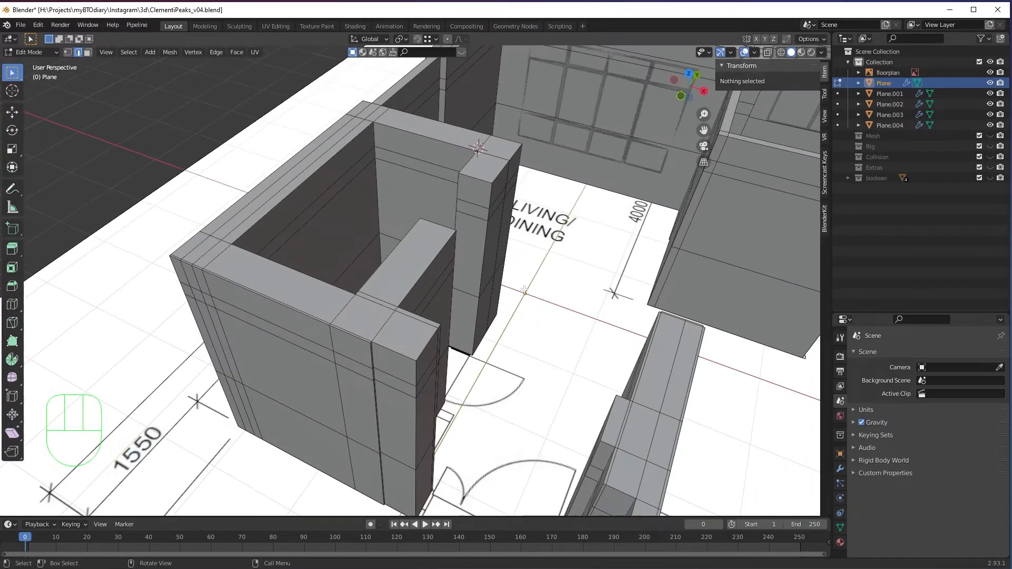
middle_click_drag(559, 310, 458, 324)
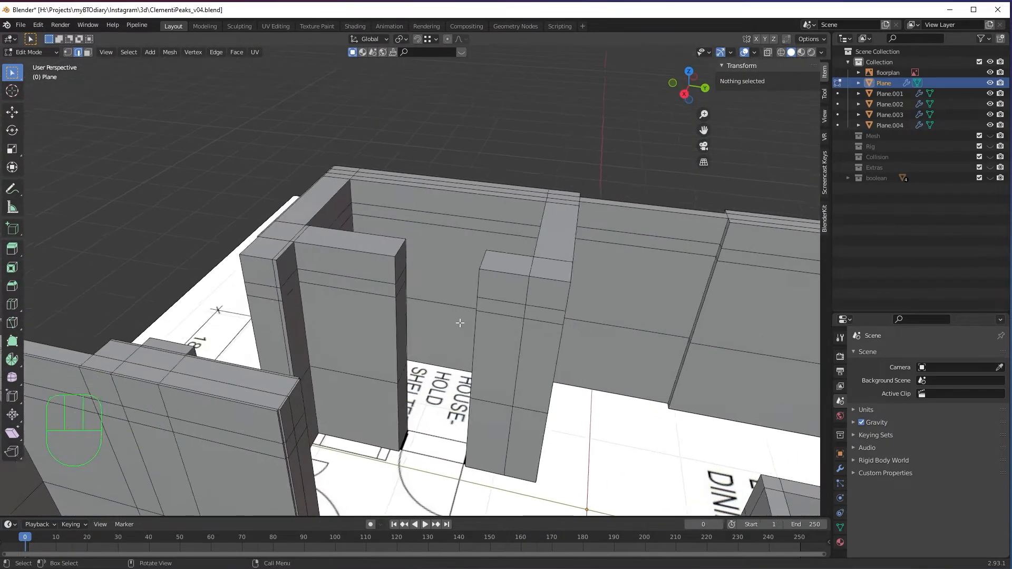
scroll(465, 321, "up", 2)
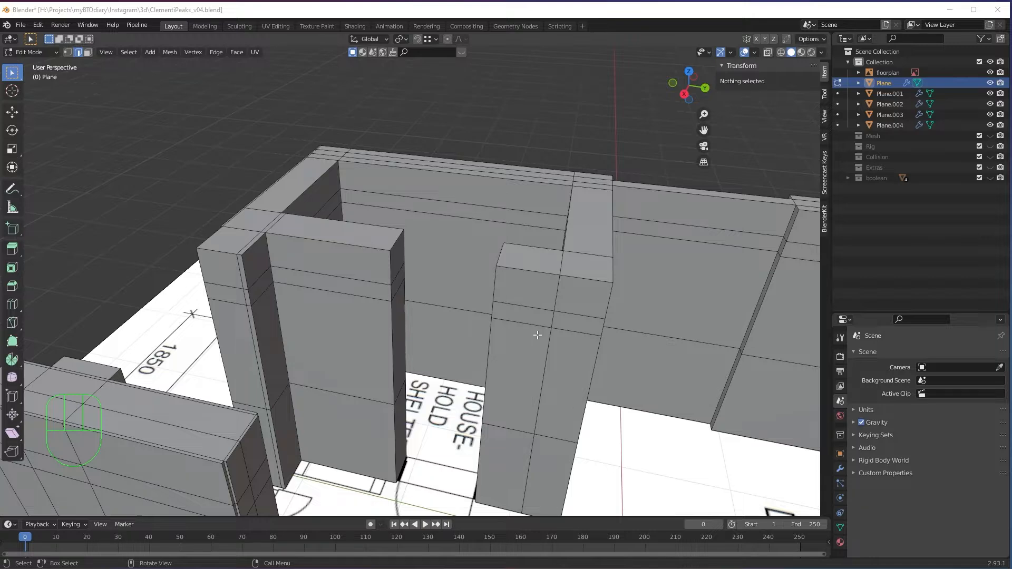
middle_click_drag(537, 335, 518, 329)
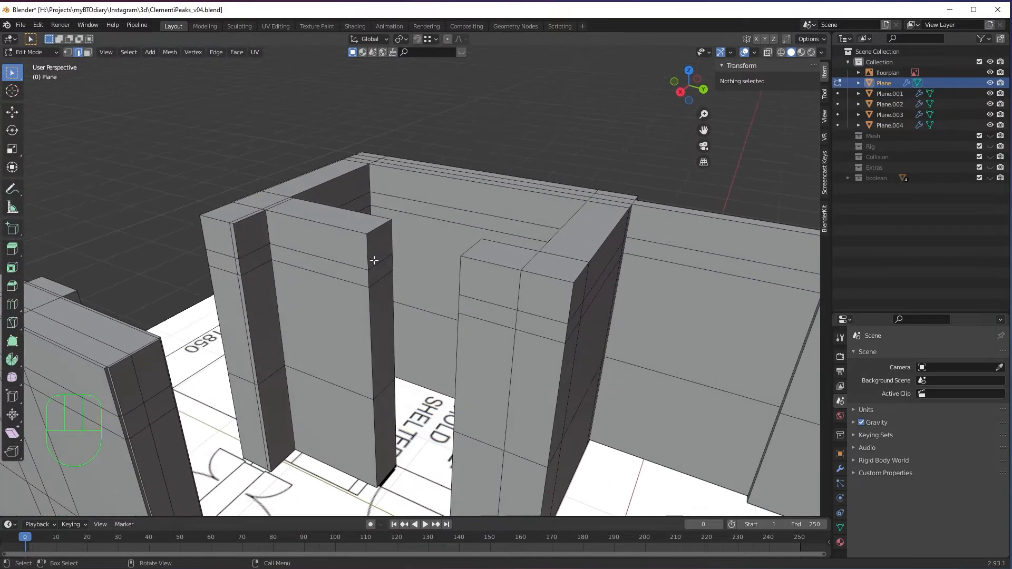
middle_click_drag(378, 308, 427, 291)
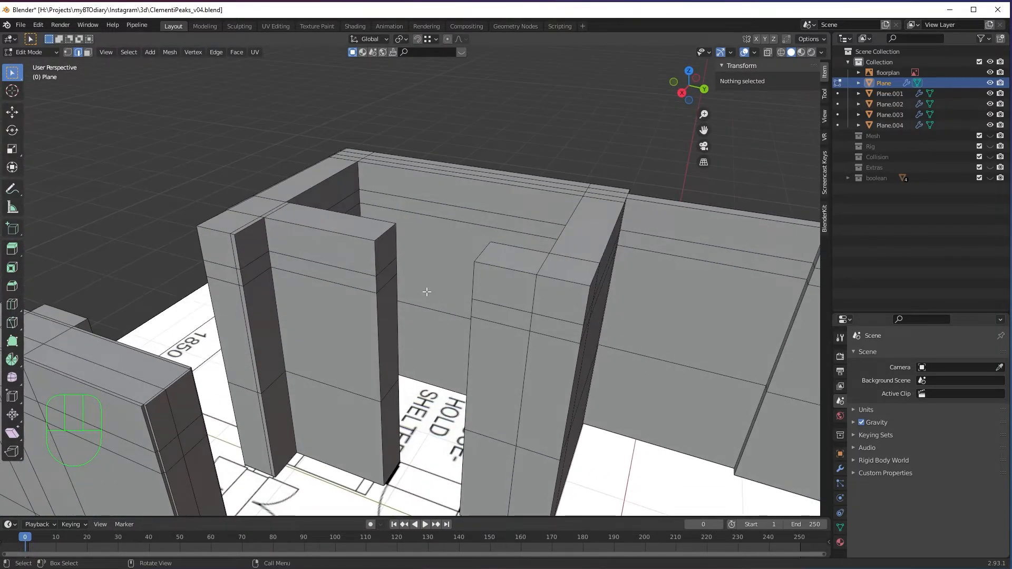
key("Tab")
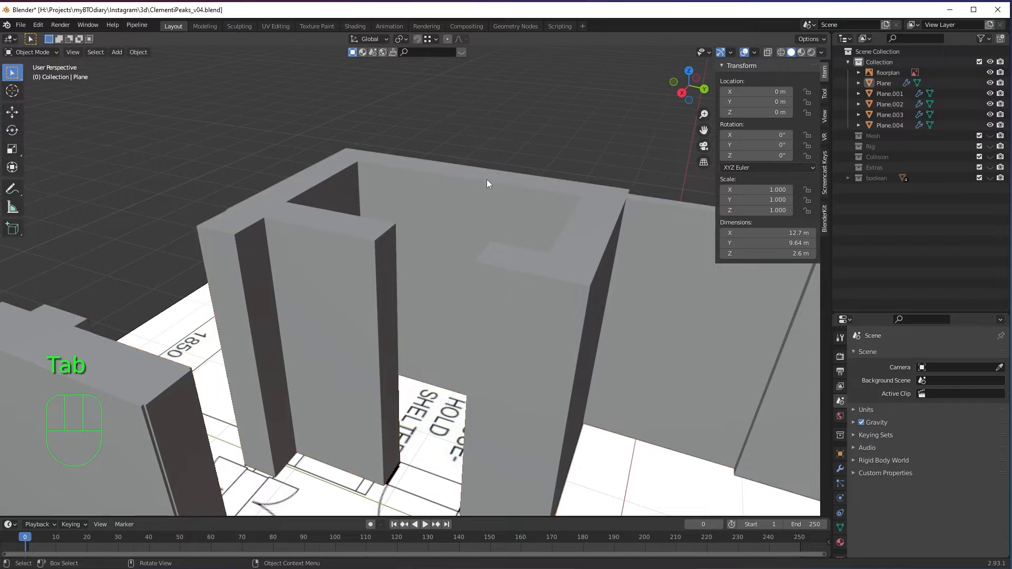
key("shift+a")
mouse_move(486, 179)
left_click(528, 190)
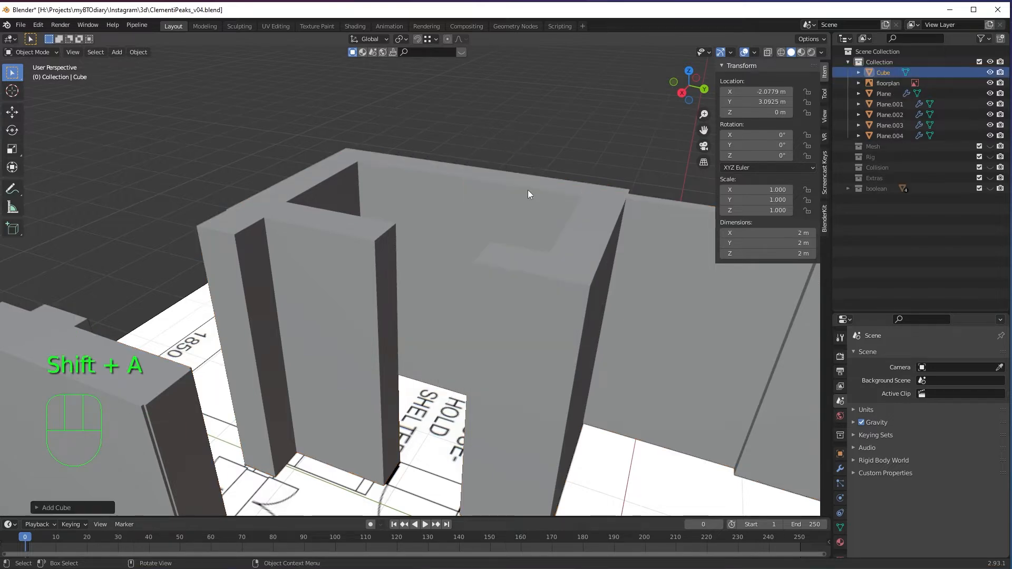
Step: Move the cube to the wall beside the household shelter doorway and scale it down to about 0.83 m per side
key("g")
left_click(377, 241, "ctrl")
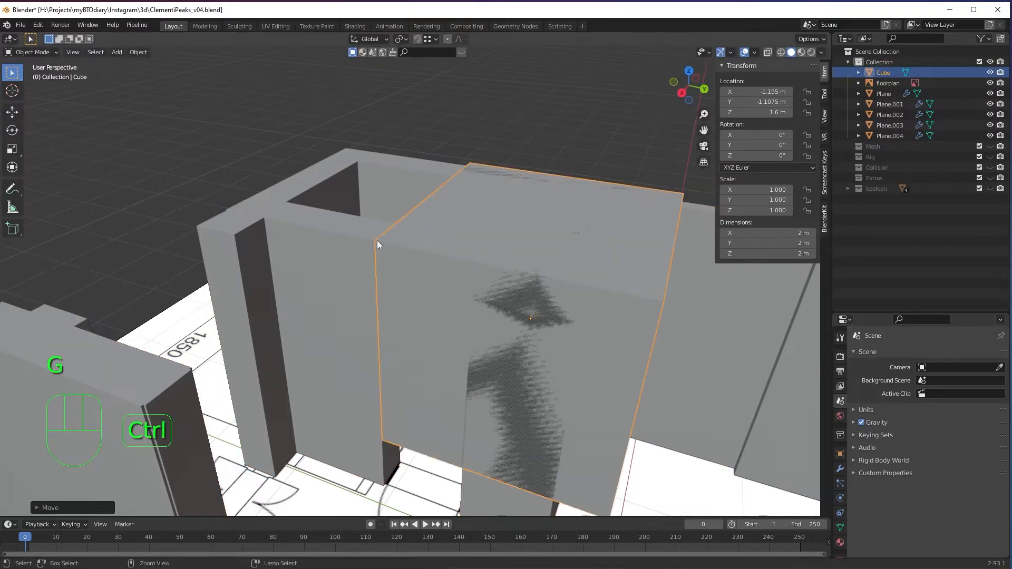
key("g")
left_click(537, 267)
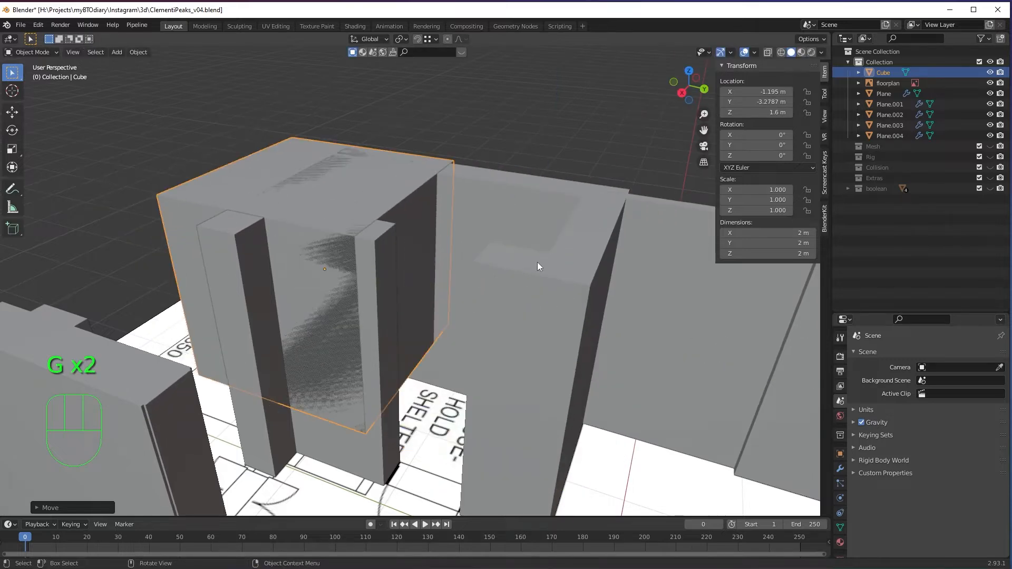
key("s")
left_click(400, 276)
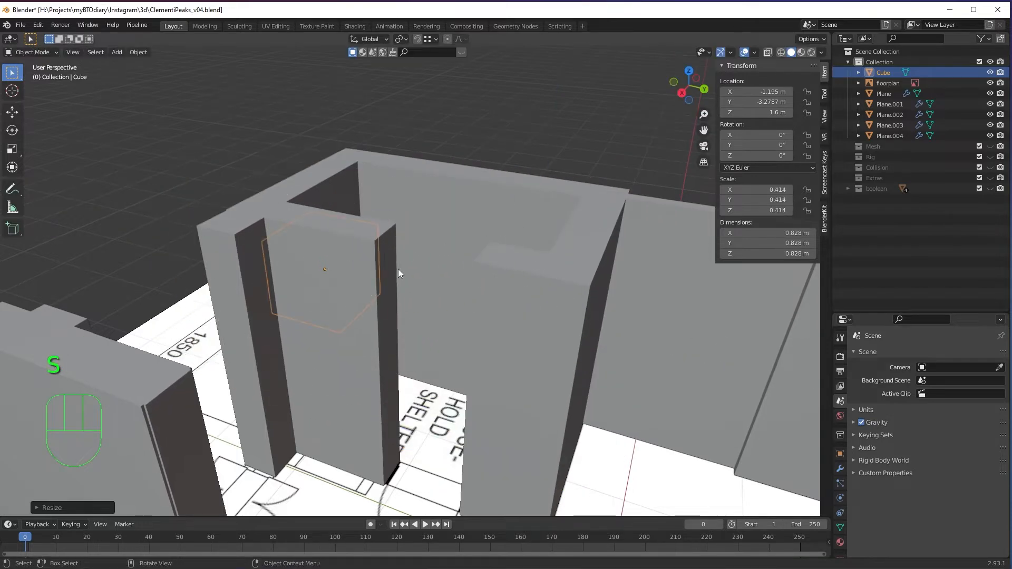
middle_click_drag(401, 277, 527, 264)
key("g")
left_click(369, 295)
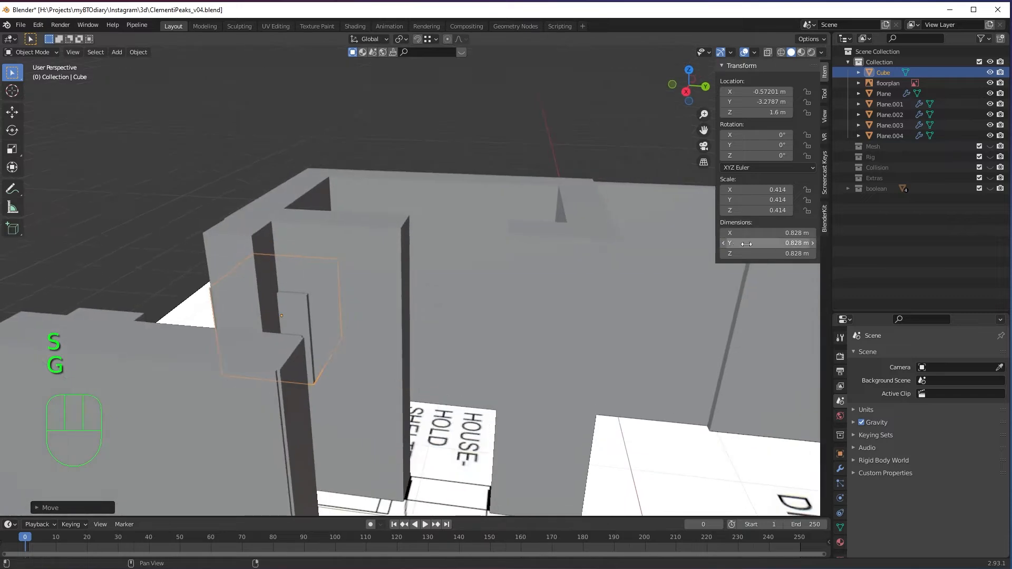
Step: Set the cube's Z dimension to 0.52 m and place it against the shelter doorway wall, its top flush with the wall top
left_click(780, 254)
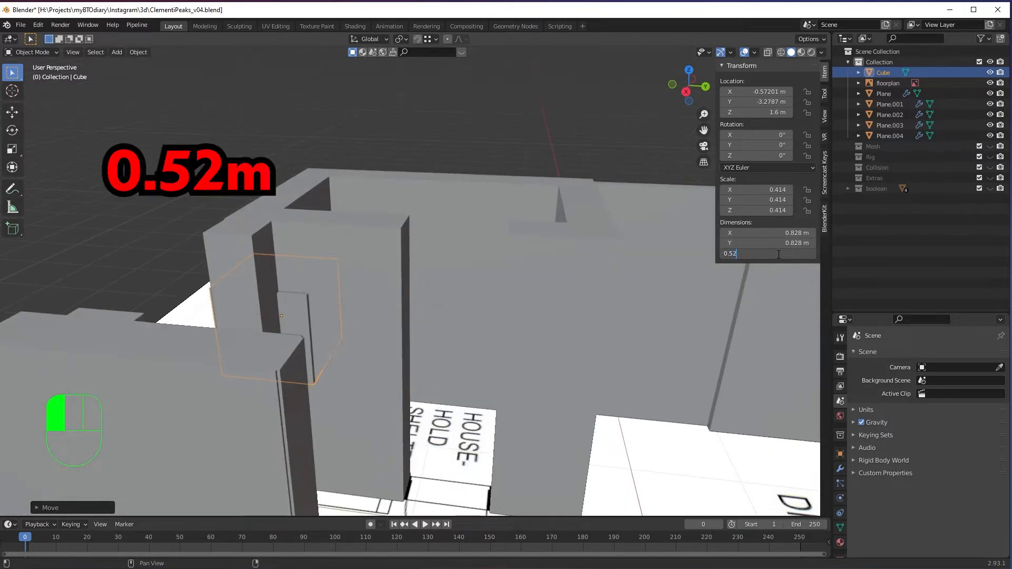
key("Return")
key("g")
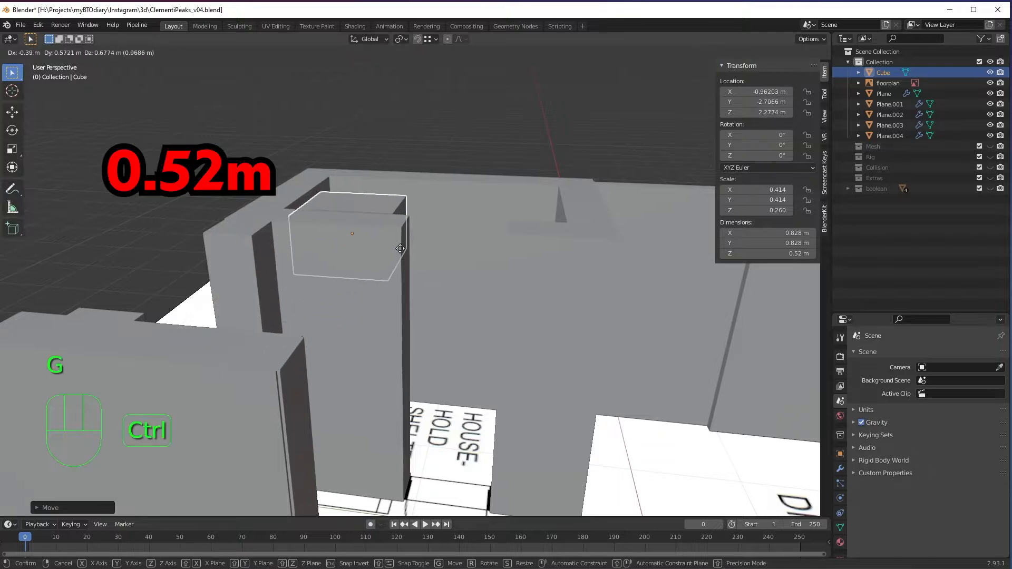
left_click(404, 233)
middle_click_drag(510, 277, 430, 354)
key("g")
left_click(398, 348)
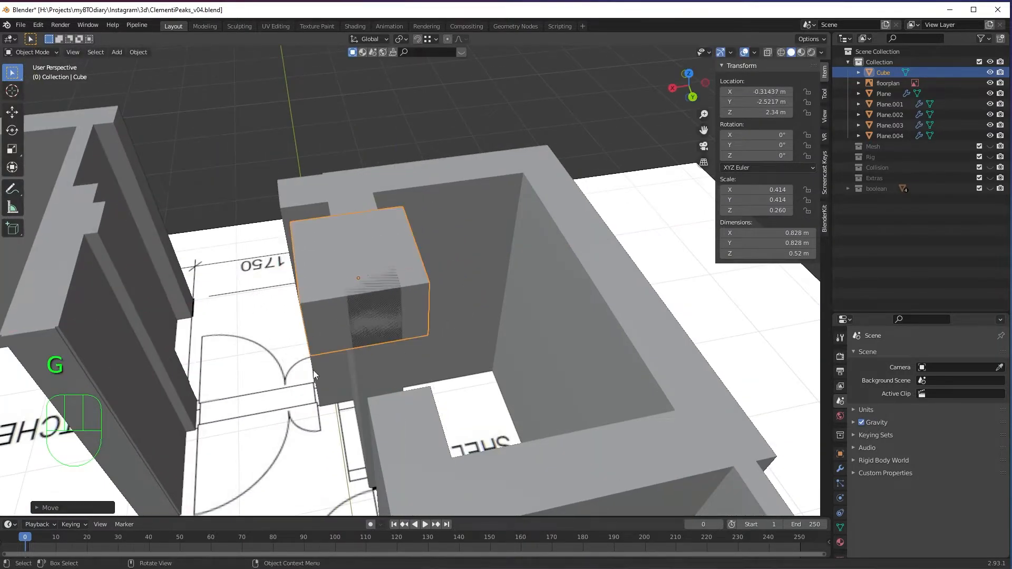
middle_click_drag(313, 370, 495, 330)
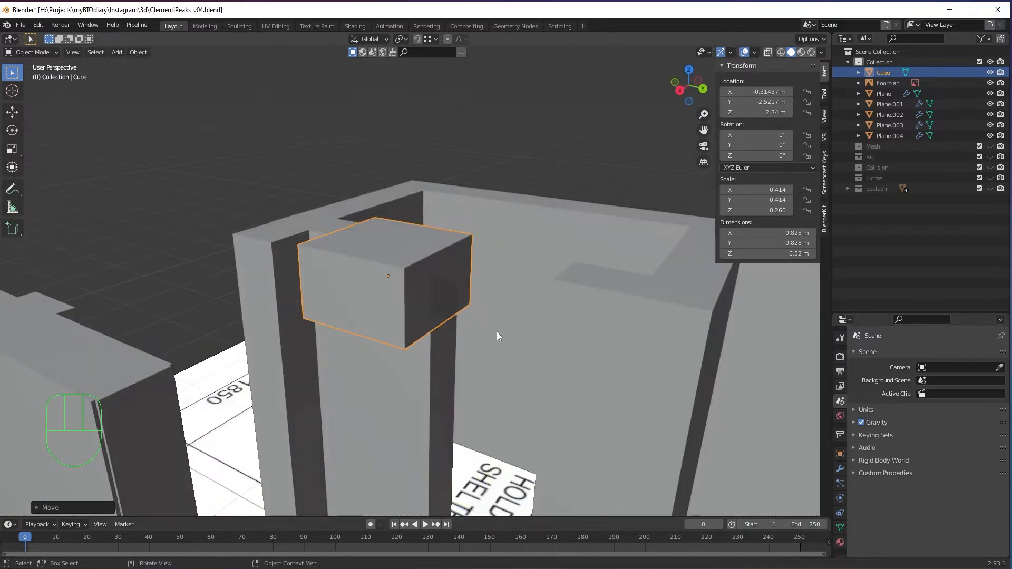
key("g")
left_click(580, 335)
middle_click_drag(580, 335, 517, 341, "shift")
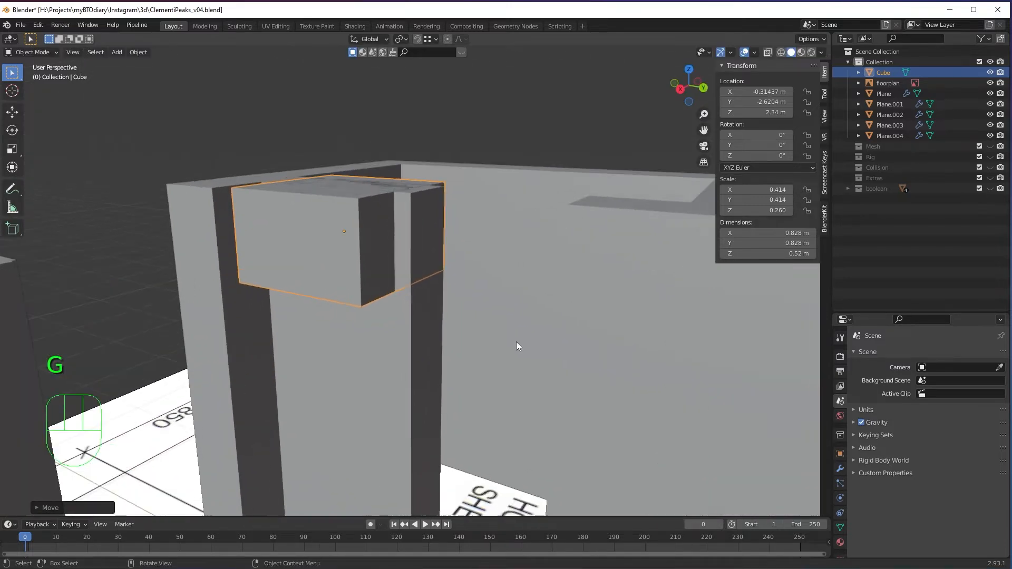
Step: Add a horizontal loop cut to the wall mesh at Z 2.08 m, snapped to the guide cube's bottom edge
left_click(634, 319)
key("Tab")
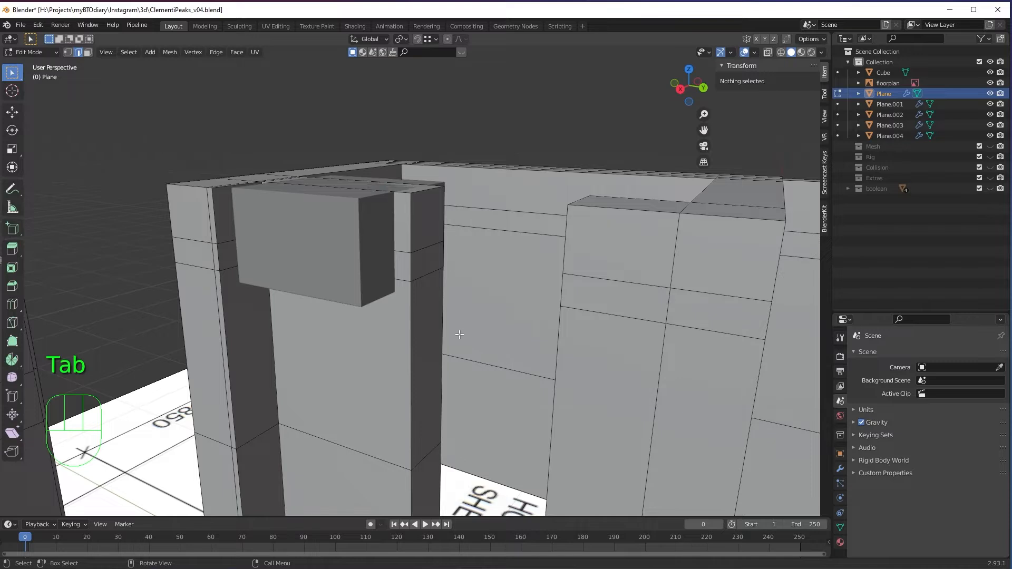
middle_click_drag(460, 334, 460, 334)
key("ctrl+r")
left_click(420, 307)
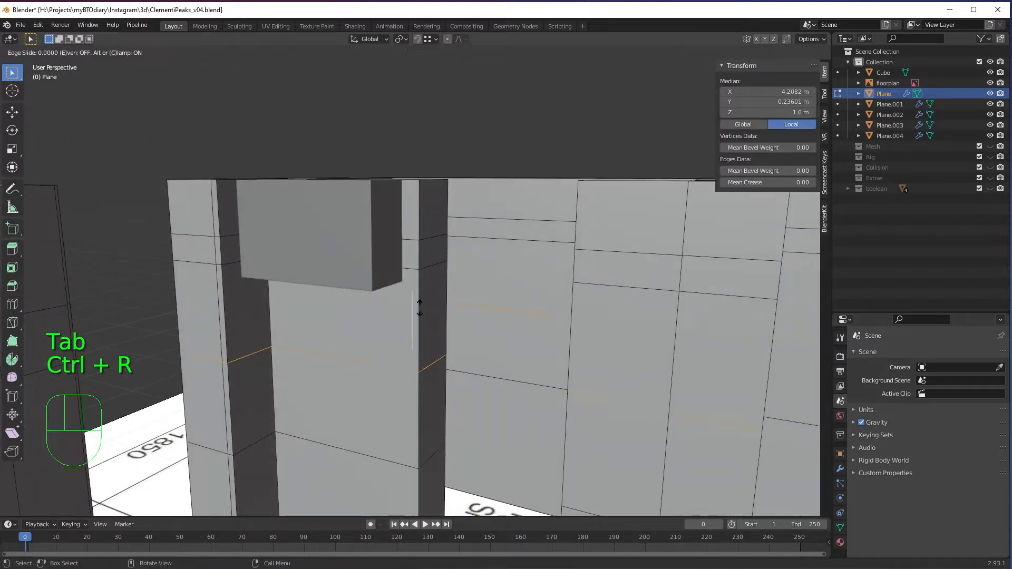
key("ctrl")
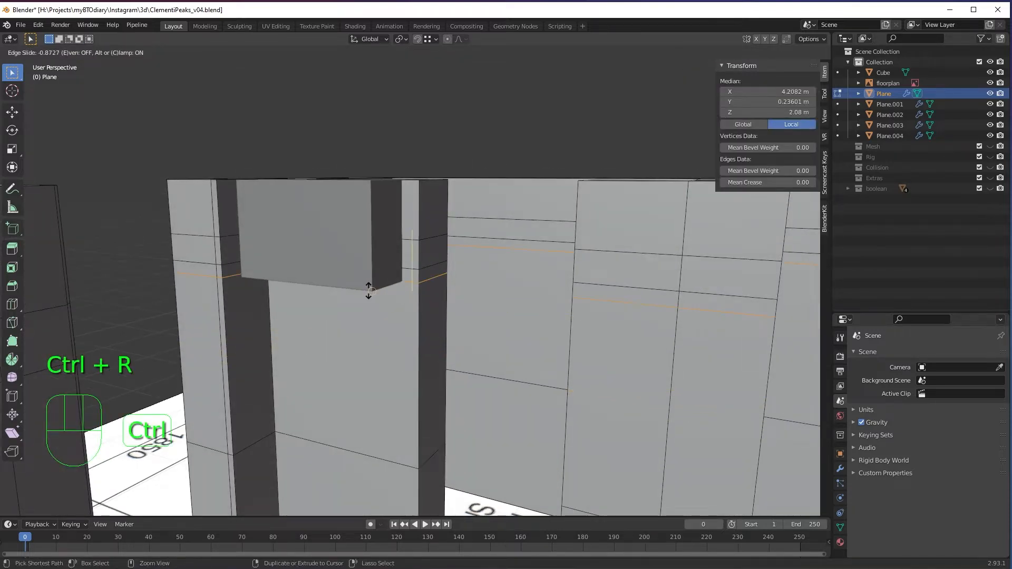
left_click(368, 289)
Step: Delete the facing wall-end faces above 2.08 m on both sides of the household shelter doorway
mouse_move(436, 307)
middle_mouse_down()
mouse_move(478, 294)
mouse_move(438, 328)
middle_mouse_up()
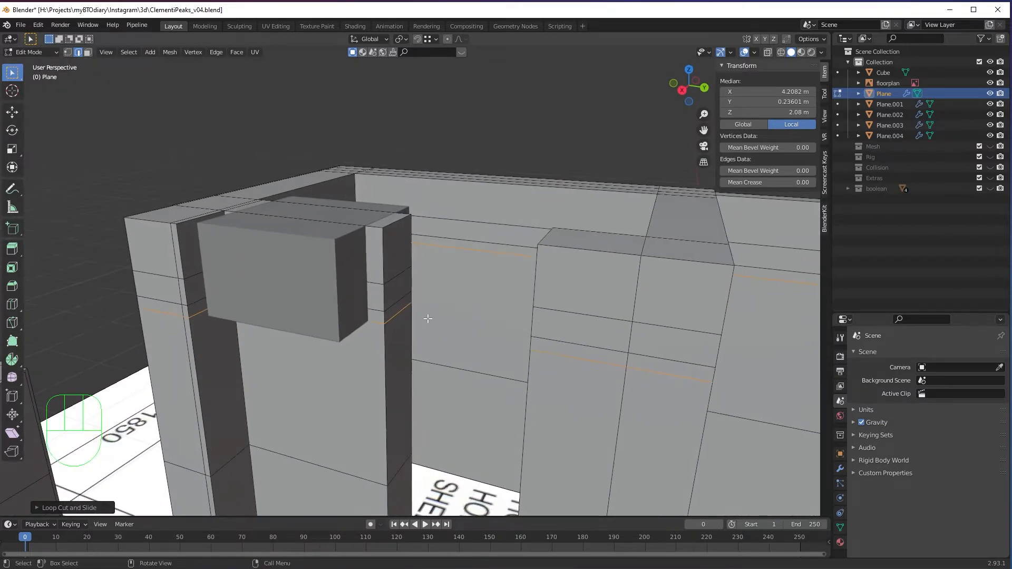
key("3")
left_click(396, 272)
left_click(395, 306, "shift")
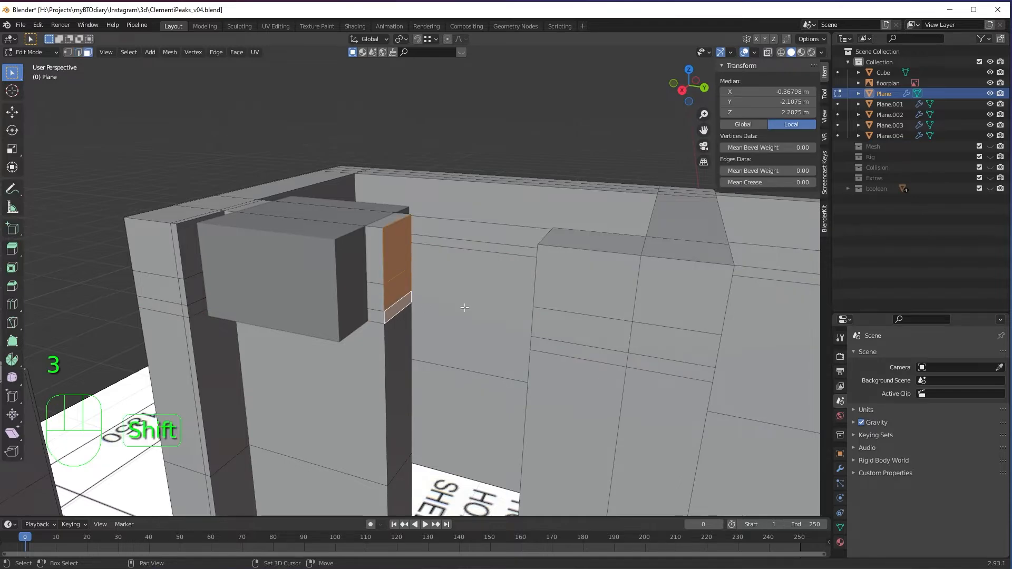
middle_click_drag(465, 307, 506, 337)
left_click(552, 275, "shift")
left_click(549, 341, "shift")
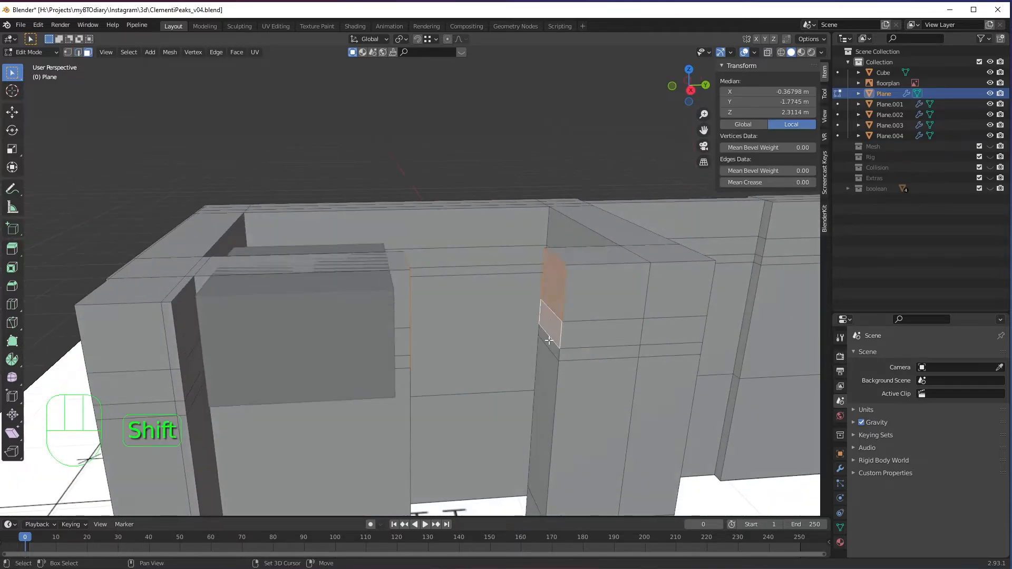
key("x")
left_click(549, 343)
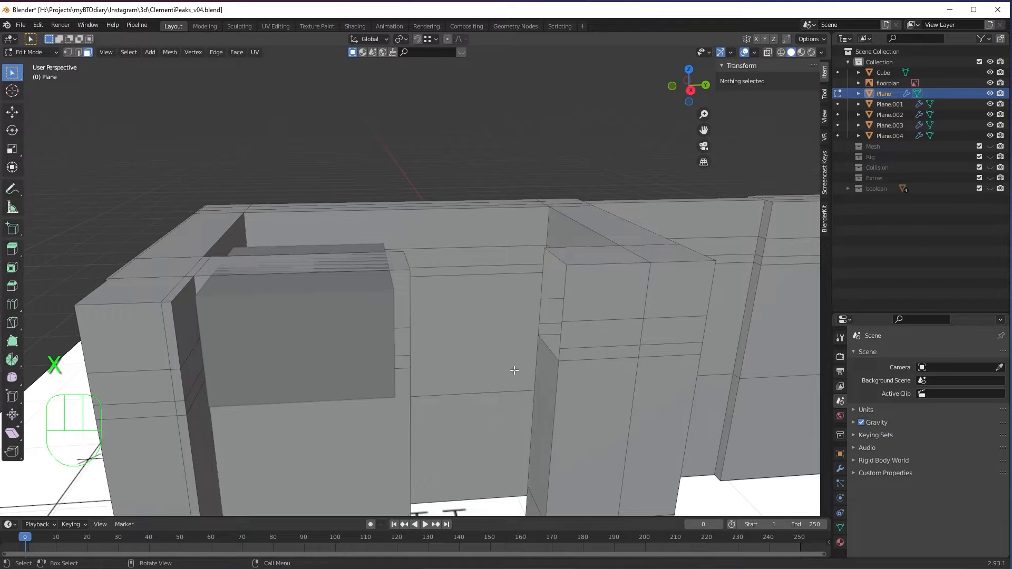
Step: Bridge the gap above the household shelter doorway by filling faces between the open edges, including the underside at 2.08 m
middle_click_drag(515, 368, 534, 312)
key("2")
left_click(538, 297)
middle_click_drag(406, 346, 596, 355, "shift")
key("f")
left_click(587, 371, "shift")
key("f")
key("f")
key("f")
left_click(346, 369)
key("f")
left_click(609, 382, "shift")
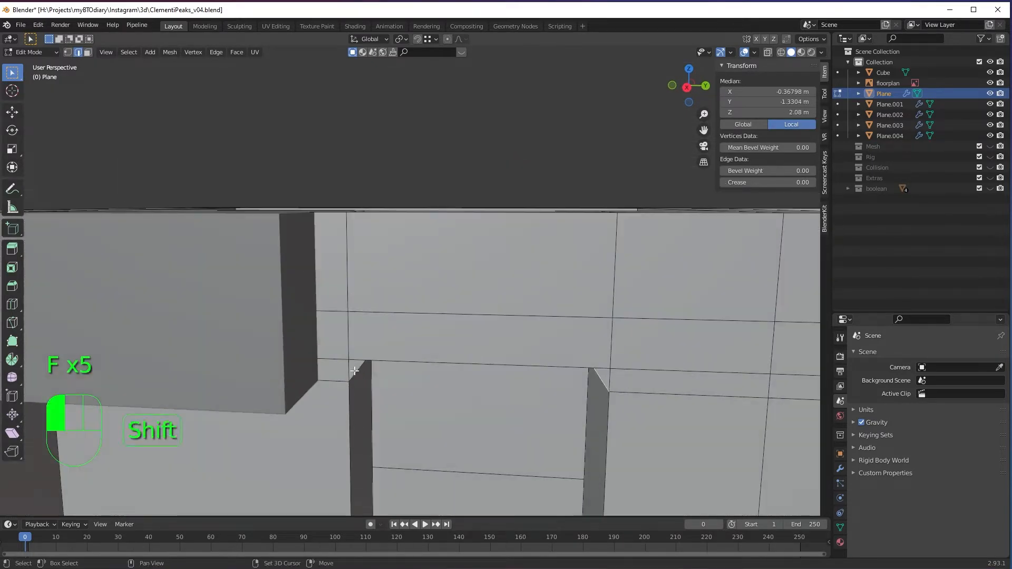
key("f")
key("f")
middle_click_drag(540, 368, 515, 326)
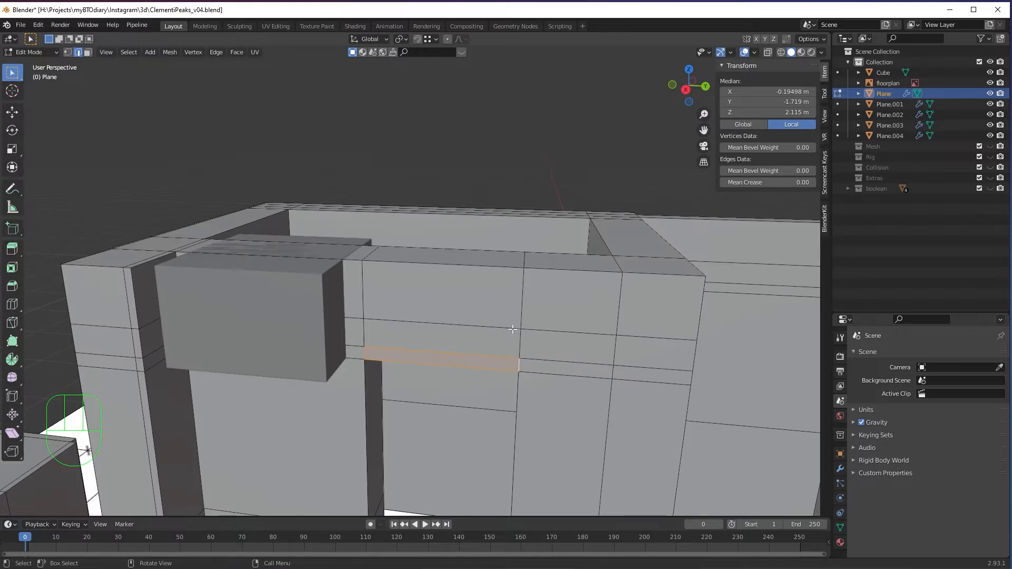
Step: Return to Object Mode and delete the guide cube beside the household shelter doorway
key("Tab")
left_click(305, 318)
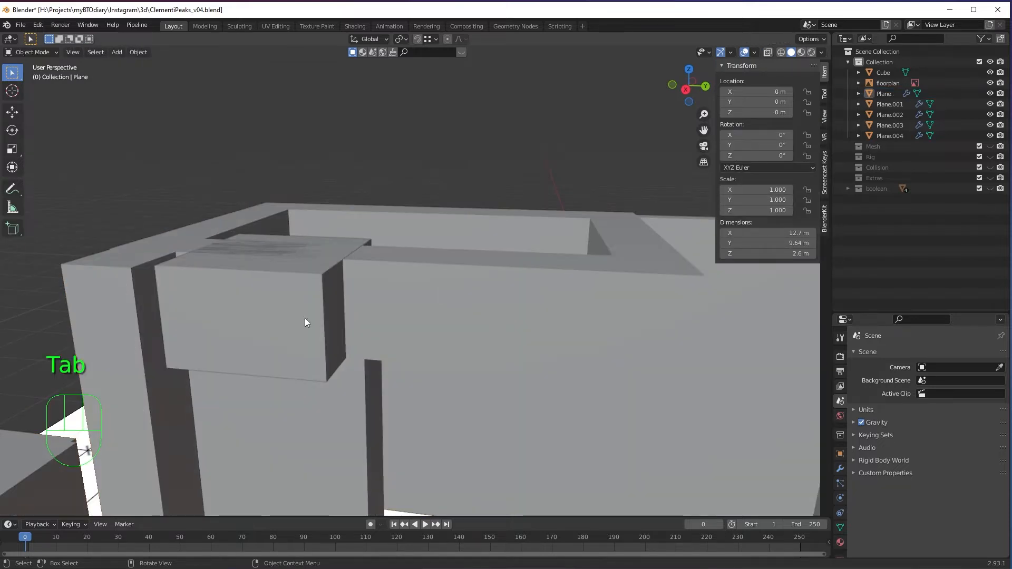
scroll(475, 309, "down", 4)
key("x")
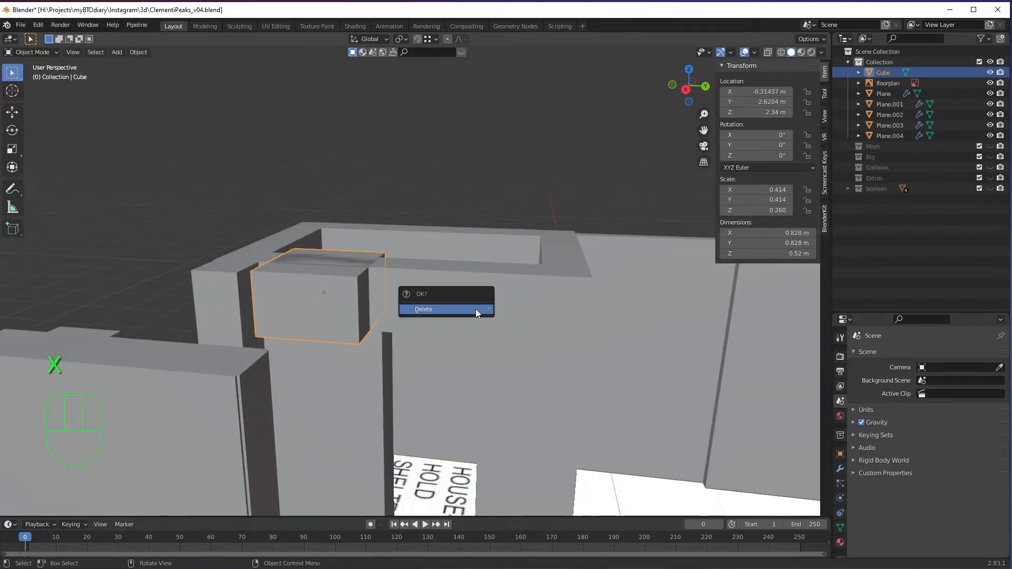
left_click(475, 310)
Step: Add a cube as a height guide, scale it to about 0.33 m per side, and move it to the wall by the entrance doorway
scroll(463, 327, "down", 2)
middle_click_drag(462, 324, 531, 345)
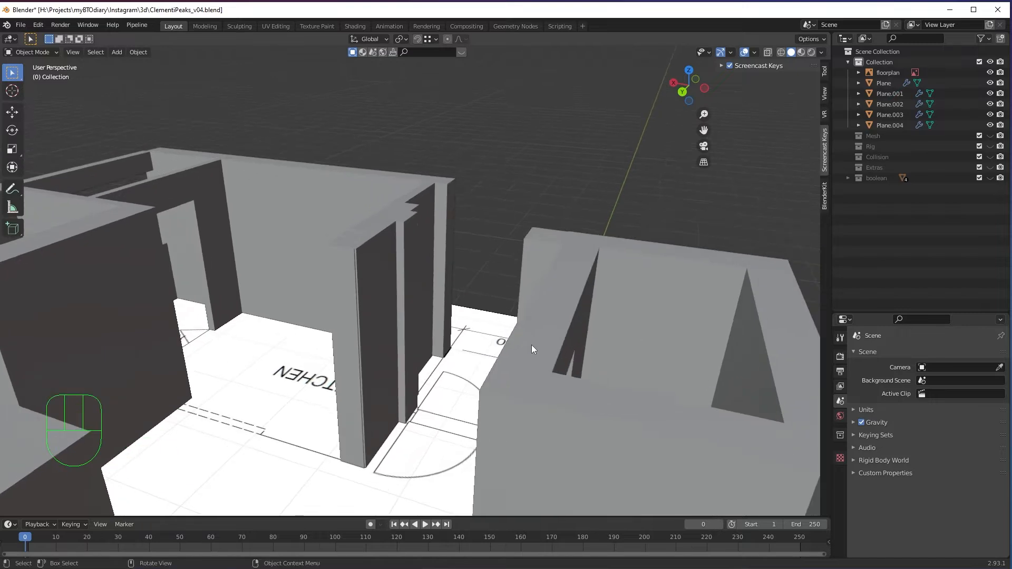
scroll(506, 286, "up", 4)
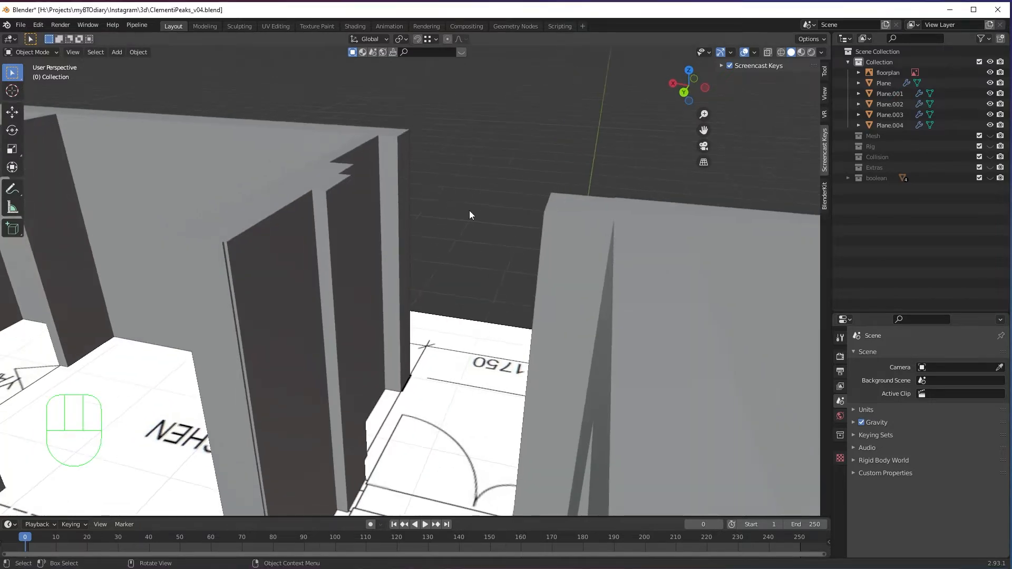
key("shift+a")
mouse_move(471, 212)
left_click(514, 221)
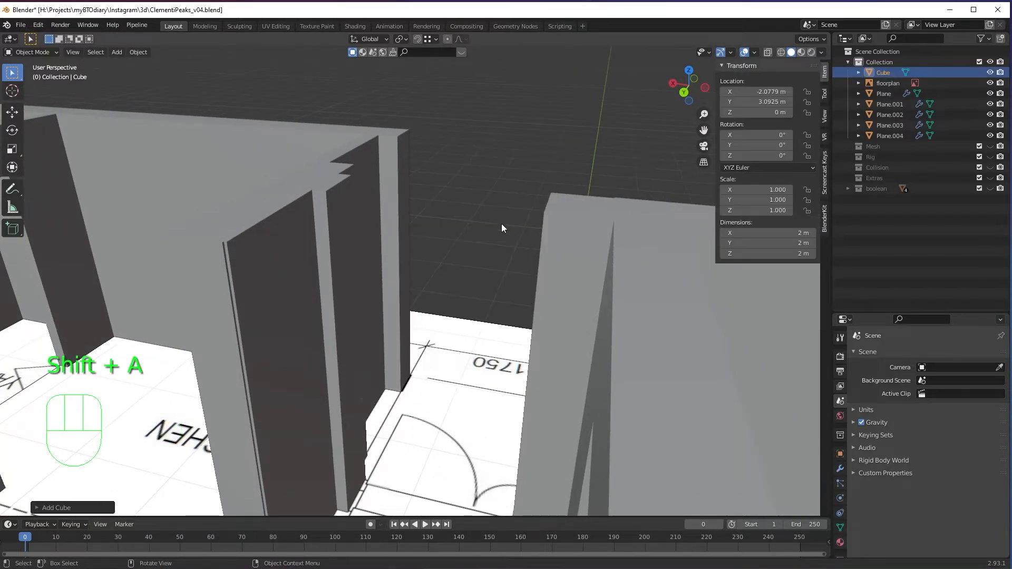
key("g")
key("s")
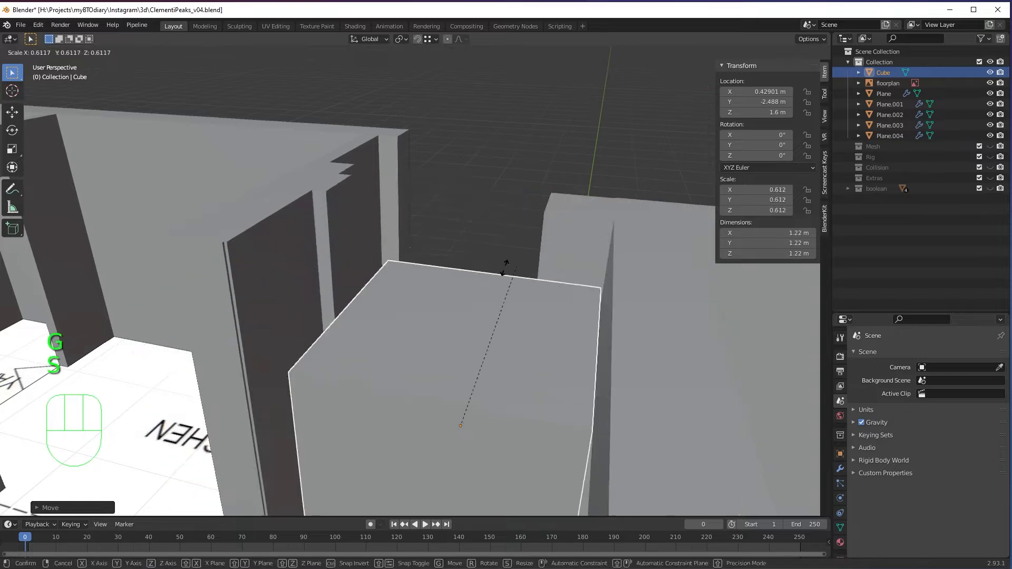
left_click(473, 382)
key("g")
left_click(347, 189, "ctrl")
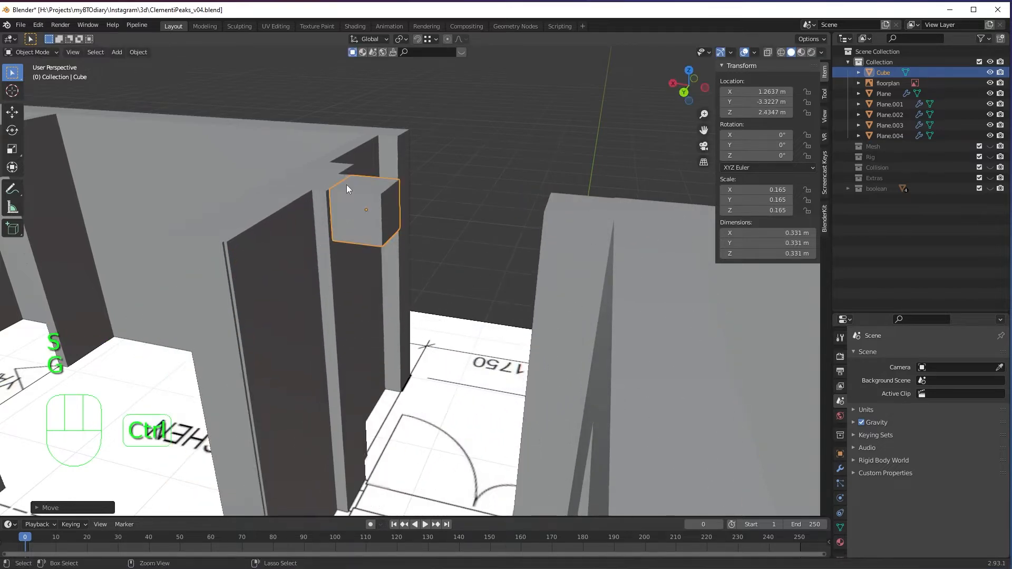
Step: Set the guide cube's Z dimension to 0.46 m and move it along Z so its top is flush with the wall top
left_click(771, 253)
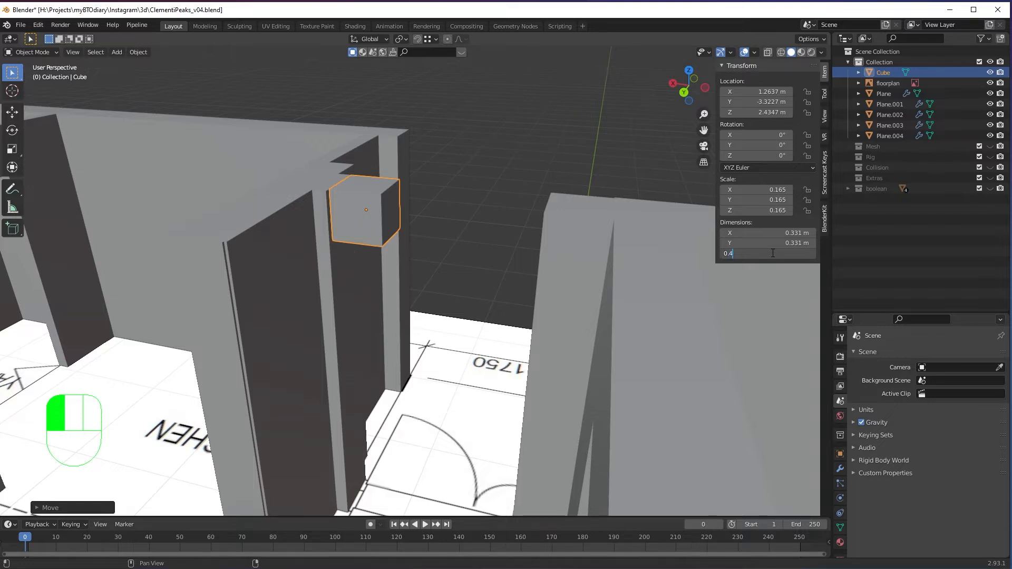
key("Return")
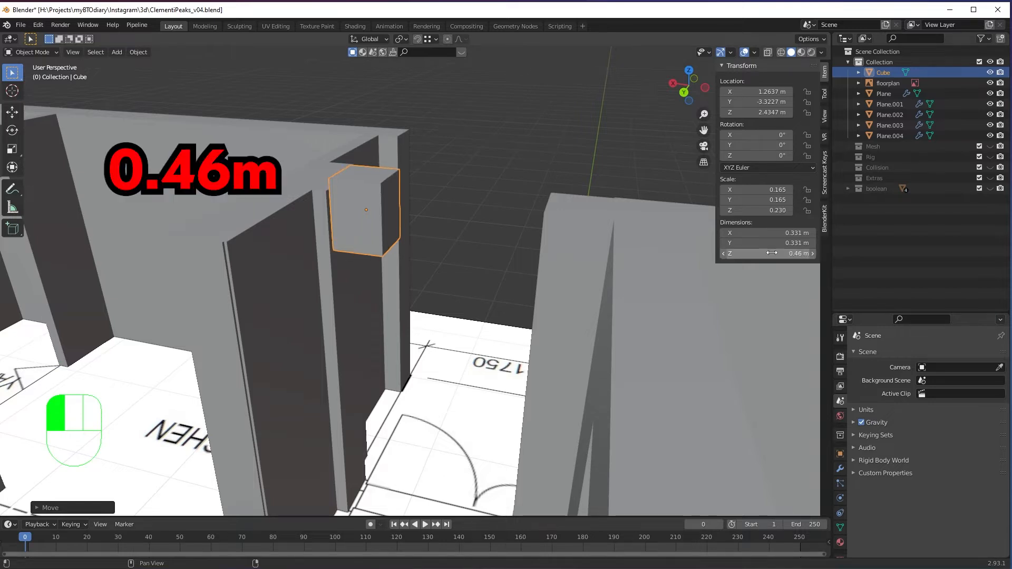
middle_click_drag(433, 252, 420, 269, "shift")
scroll(431, 298, "up", 2)
key("g")
key("z")
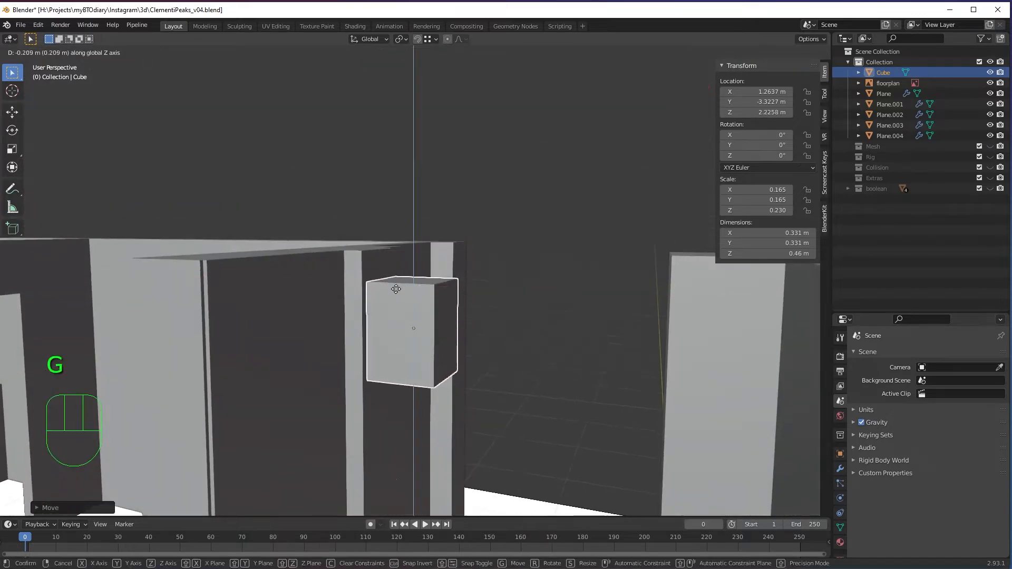
left_click(367, 261)
Step: Move the guide cube along X and Y against the wall face beside the entrance doorway
middle_click_drag(461, 277, 440, 259)
key("g")
key("x")
left_click(437, 300)
key("g")
key("y")
left_click(398, 290)
Step: Edit the wall mesh and add a horizontal loop cut at Z 2.14 m on the kitchen side, snapped to the guide cube's bottom edge
left_click(393, 244)
middle_click_drag(429, 293, 461, 288)
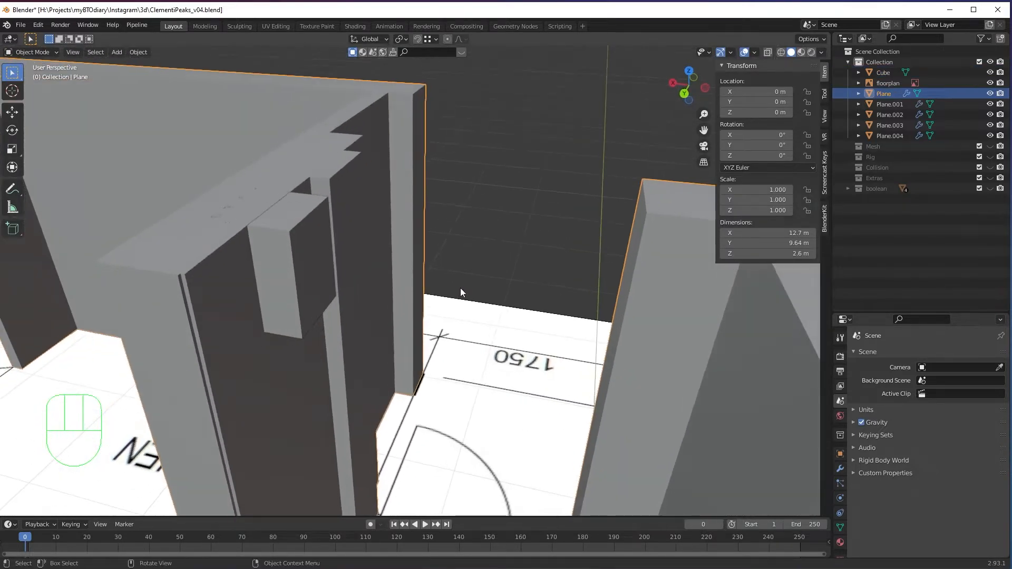
key("Tab")
middle_click_drag(439, 358, 428, 286)
middle_click_drag(346, 300, 348, 280)
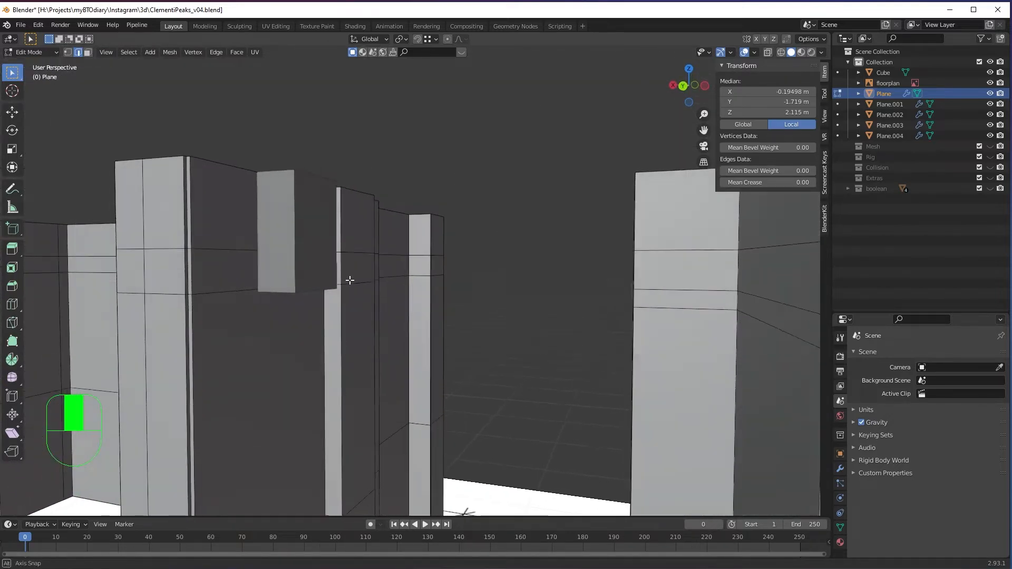
key("ctrl+r")
left_click(339, 324)
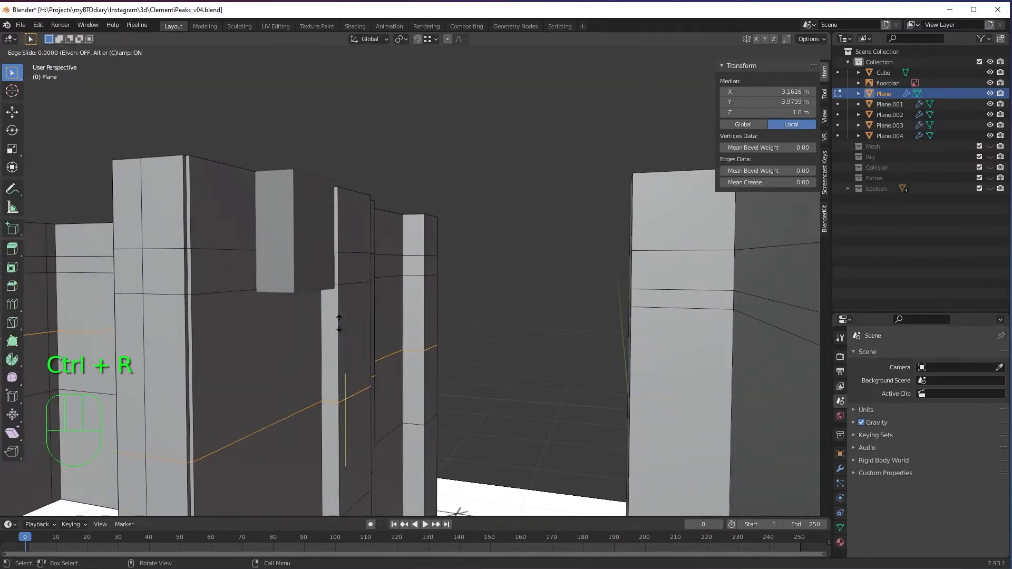
left_click(295, 293)
Step: Add a matching loop cut at Z 2.14 m to the wall across the entrance doorway, snapped to the guide cube's bottom
middle_click_drag(570, 335, 582, 296)
key("ctrl+r")
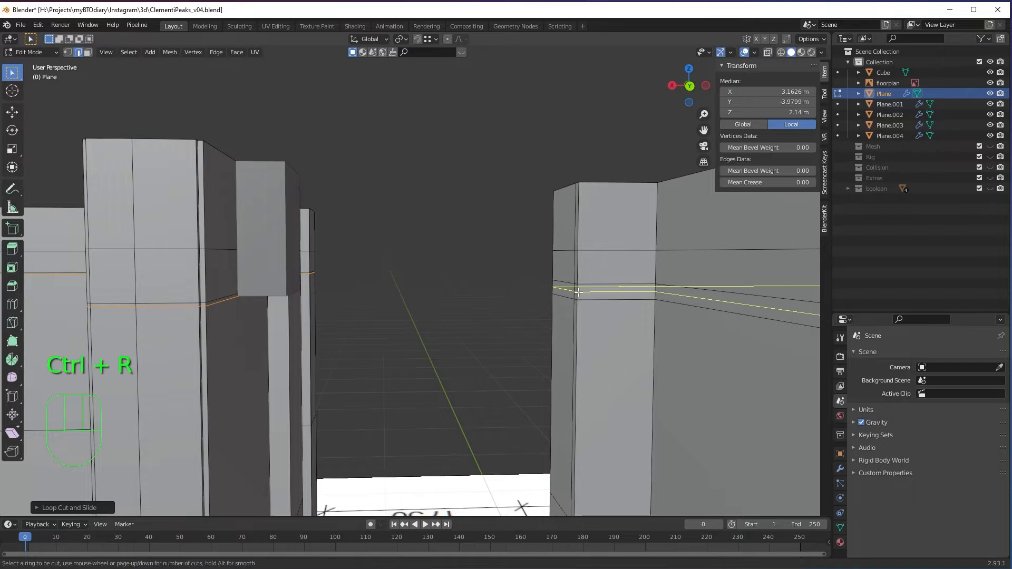
left_click(560, 293)
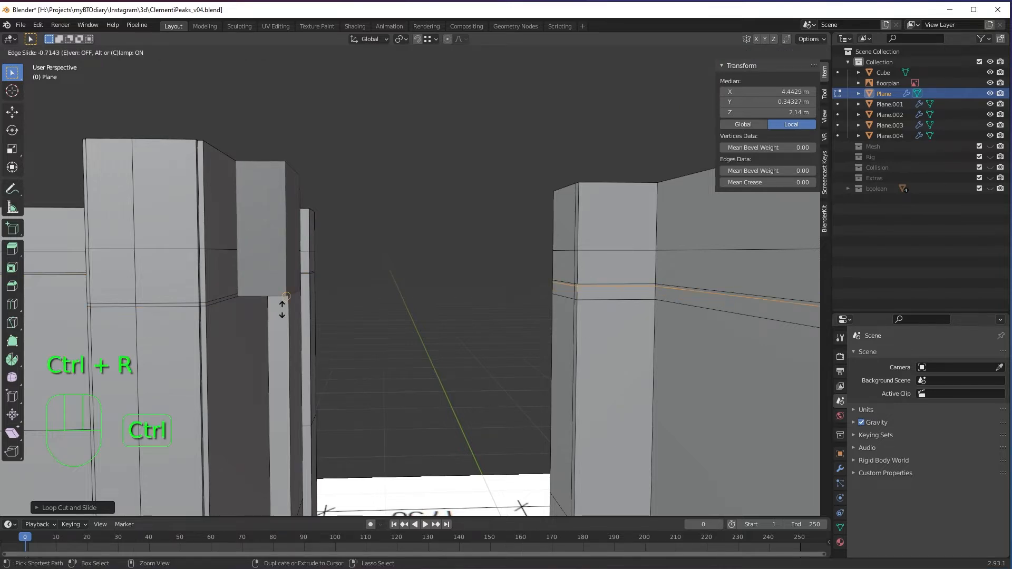
left_click(285, 299)
Step: Delete the facing wall-end faces above 2.14 m on both sides of the entrance doorway
middle_click_drag(311, 300, 425, 355)
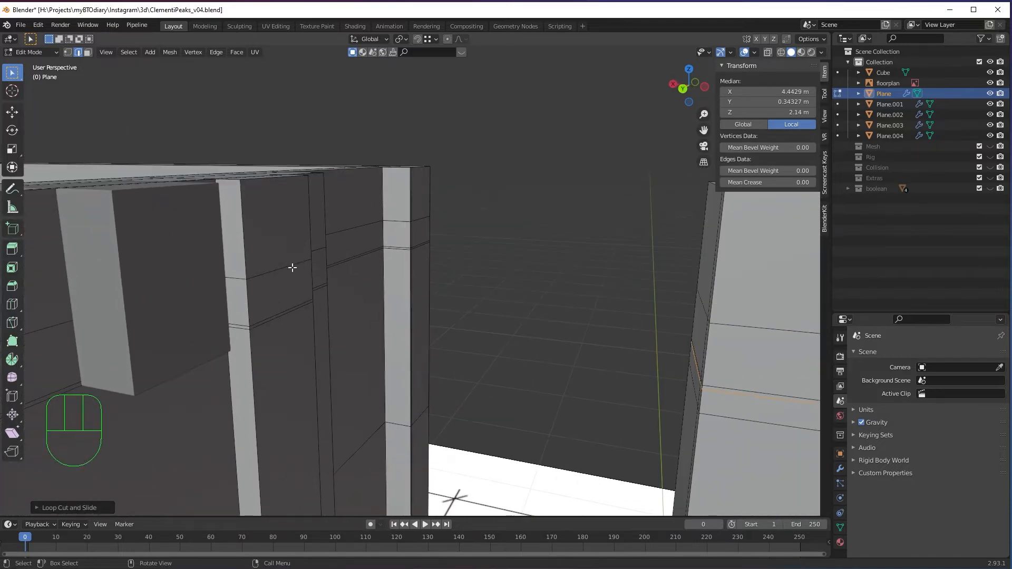
key("3")
left_click(294, 244)
left_click(296, 292, "shift")
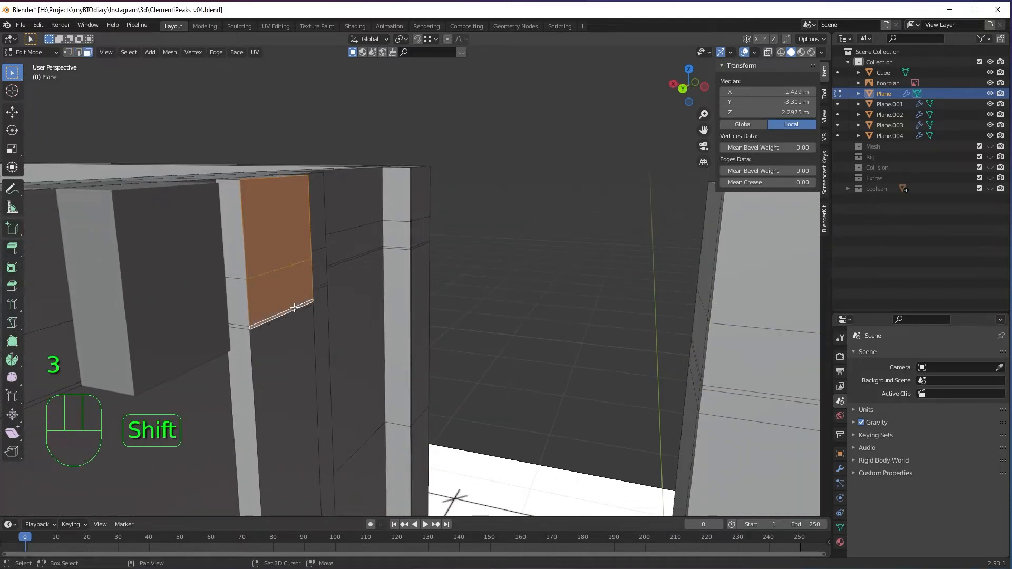
middle_click_drag(524, 294, 564, 291)
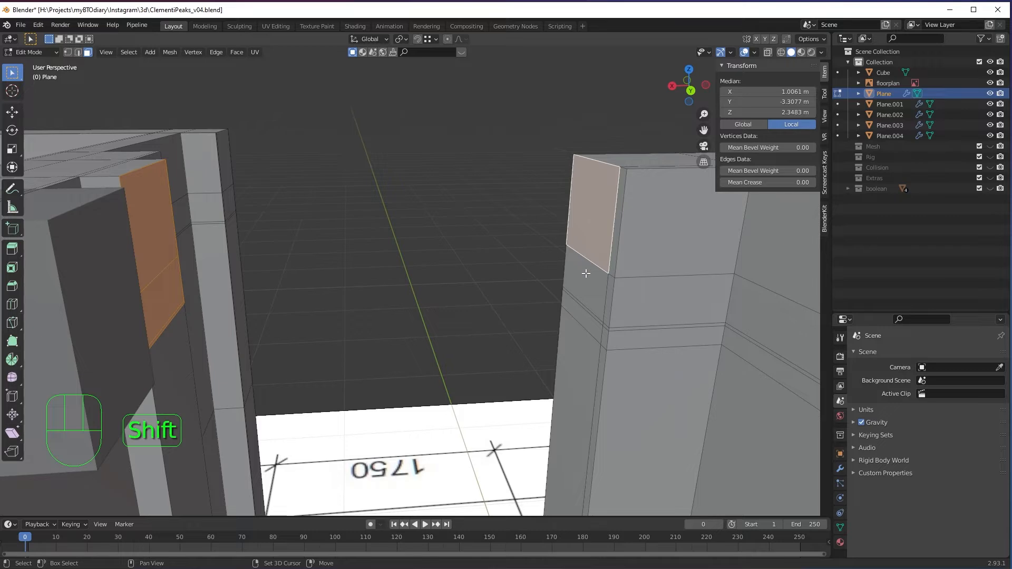
left_click(578, 304, "shift")
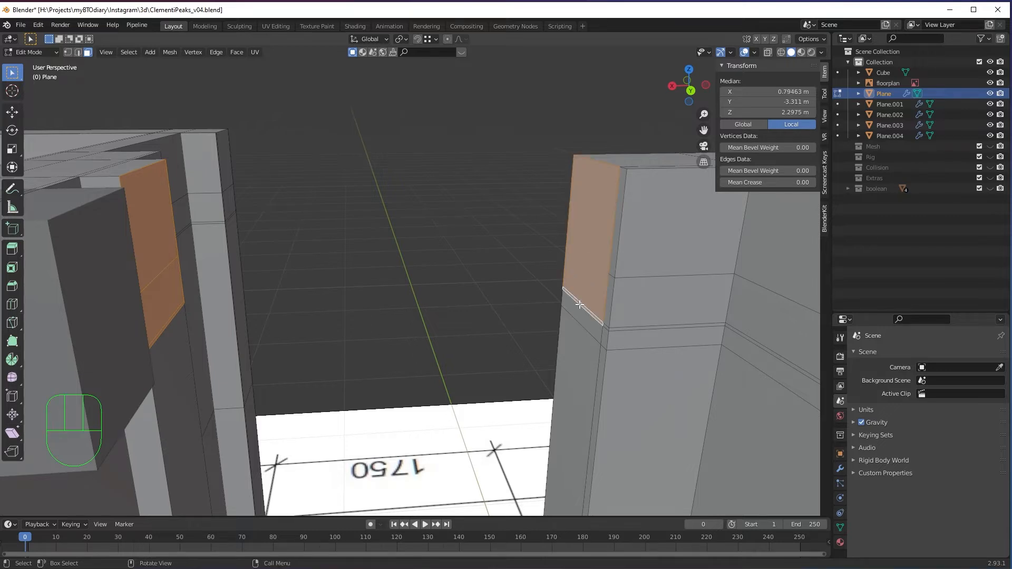
middle_click_drag(578, 305, 568, 282)
key("x")
left_click(548, 308)
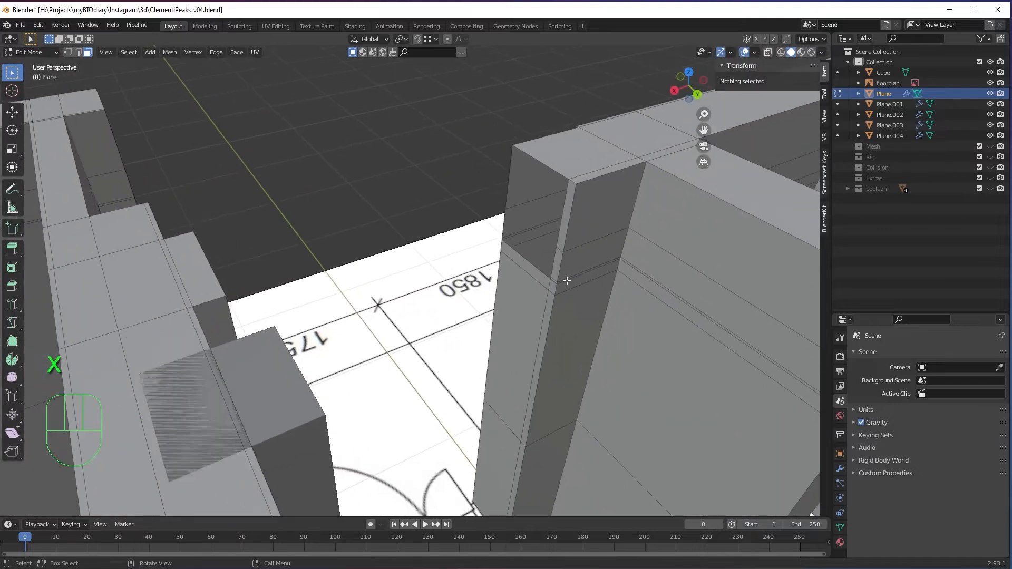
Step: Bridge the gap above the entrance doorway by filling faces between the open edges up to the wall top
key("2")
left_click(552, 246)
middle_click_drag(509, 185, 406, 246)
left_click(366, 240, "shift")
key("f")
key("f")
key("f")
key("f")
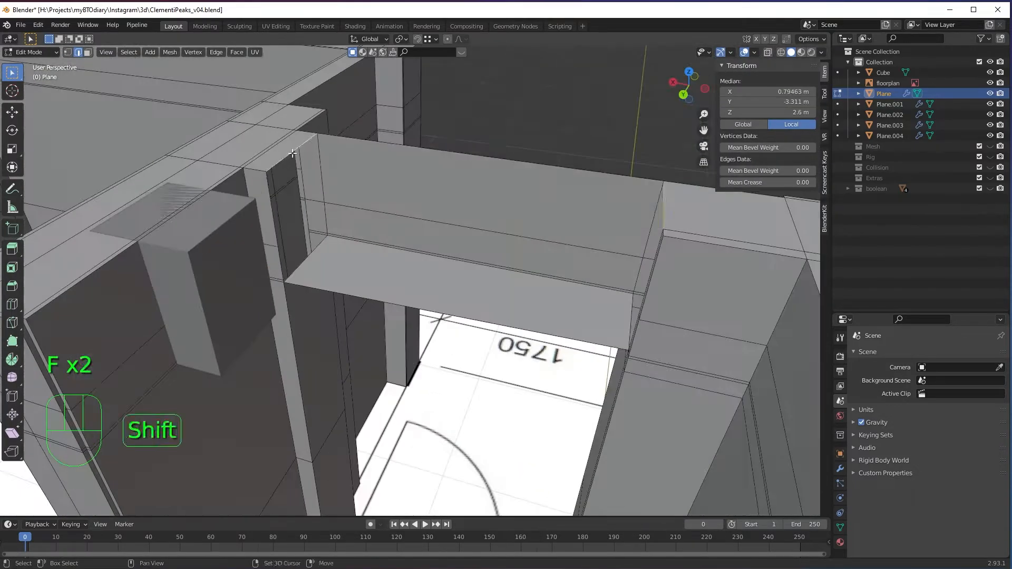
key("f")
key("f")
middle_click_drag(545, 328, 332, 342, "shift")
Step: Return to Object Mode and delete the guide cube beside the entrance doorway
key("Tab")
left_click(342, 158)
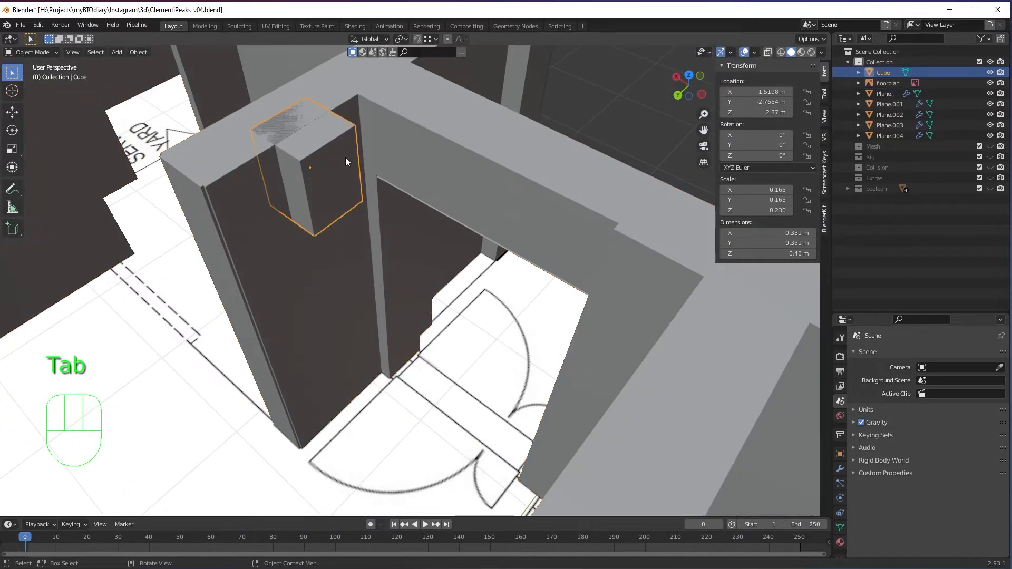
key("x")
left_click(375, 215)
Step: Select the apartment wall object and rename it PerimeterWall
middle_click_drag(375, 216, 443, 252)
scroll(516, 284, "down", 3)
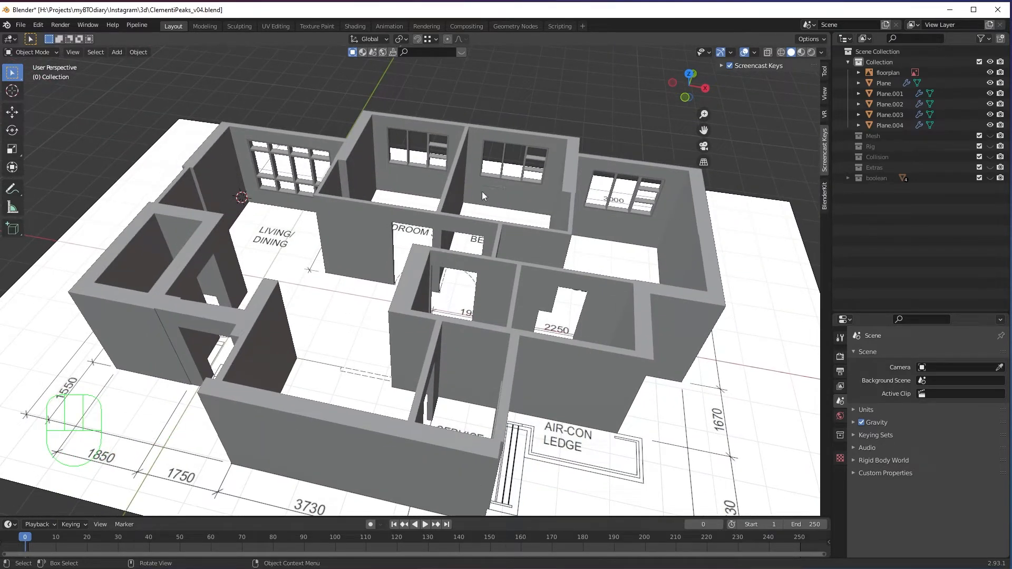
left_click(478, 172)
key("n")
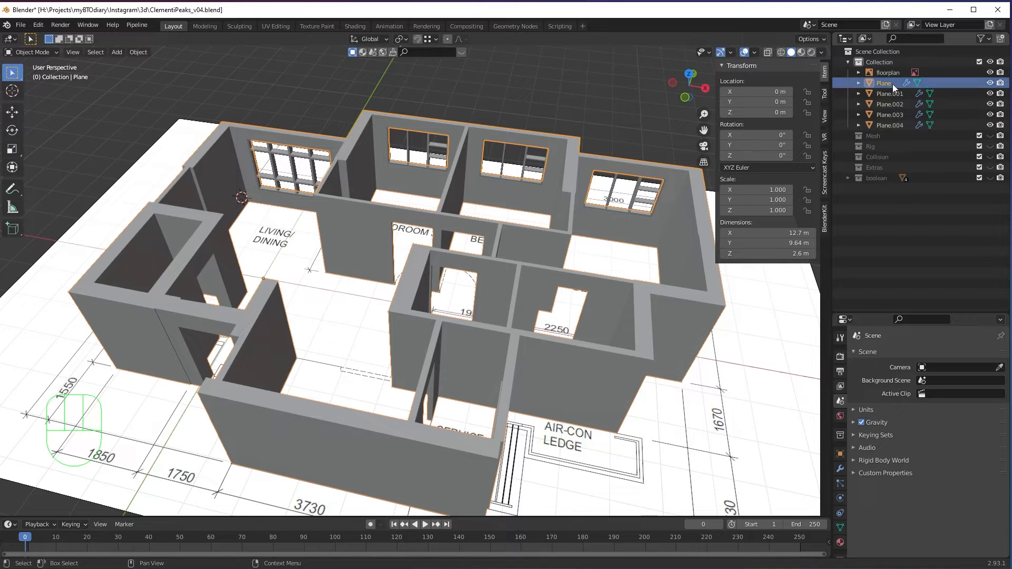
middle_click_drag(530, 280, 186, 211)
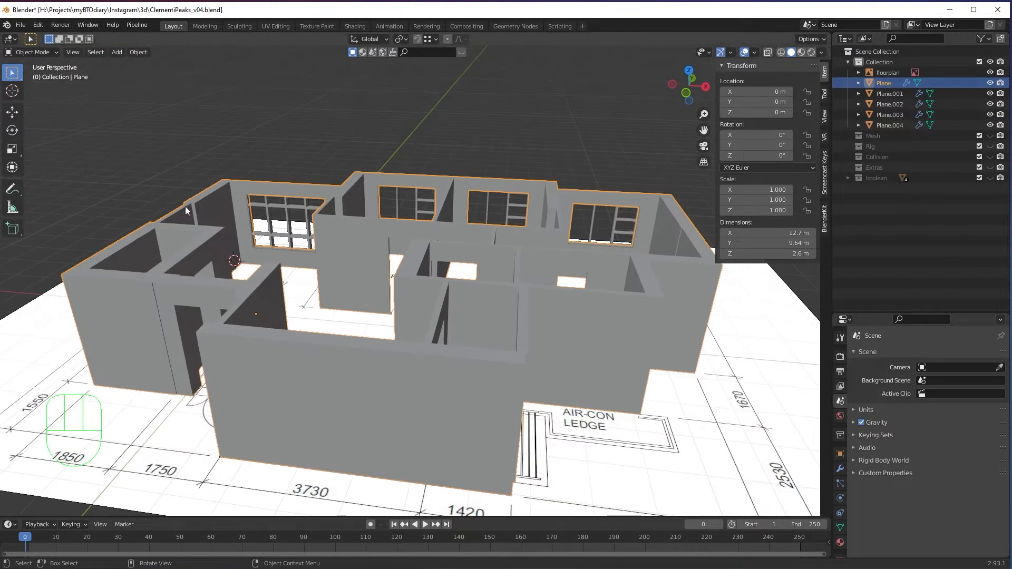
double_click(884, 83)
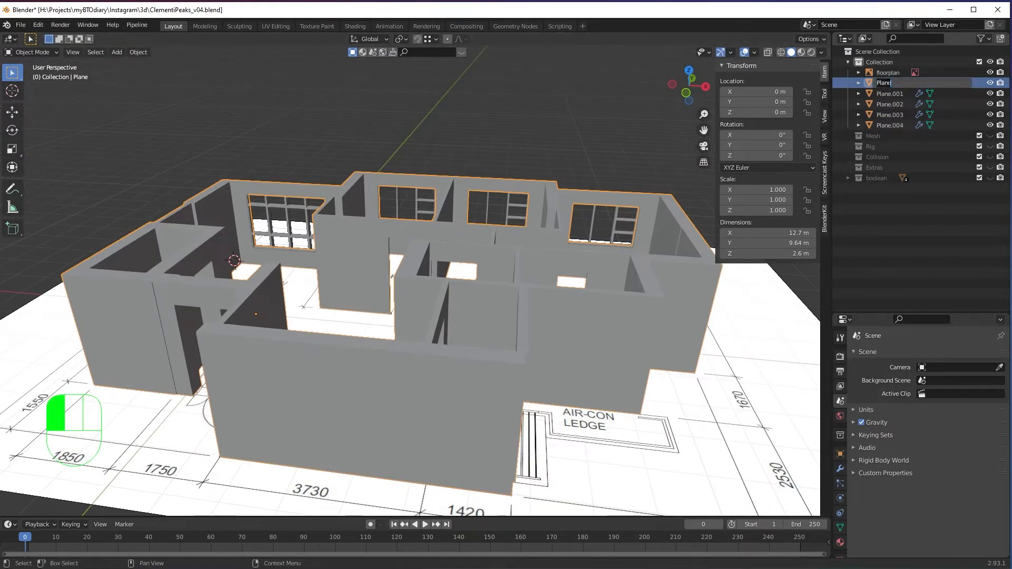
type("PerimeterWa")
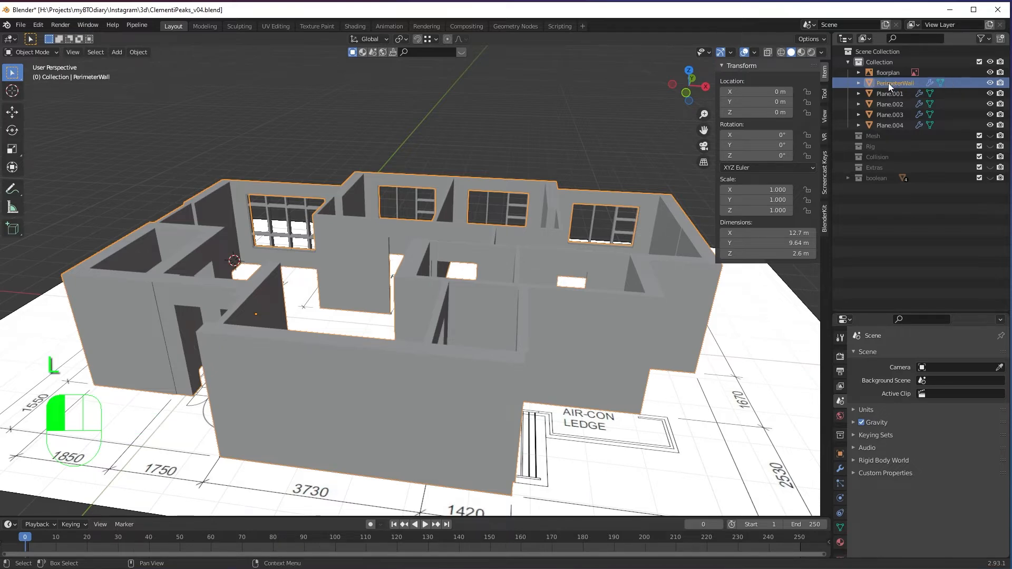
type("ll")
Step: Select the living room window object and rename it LivingWindow
left_click(273, 235)
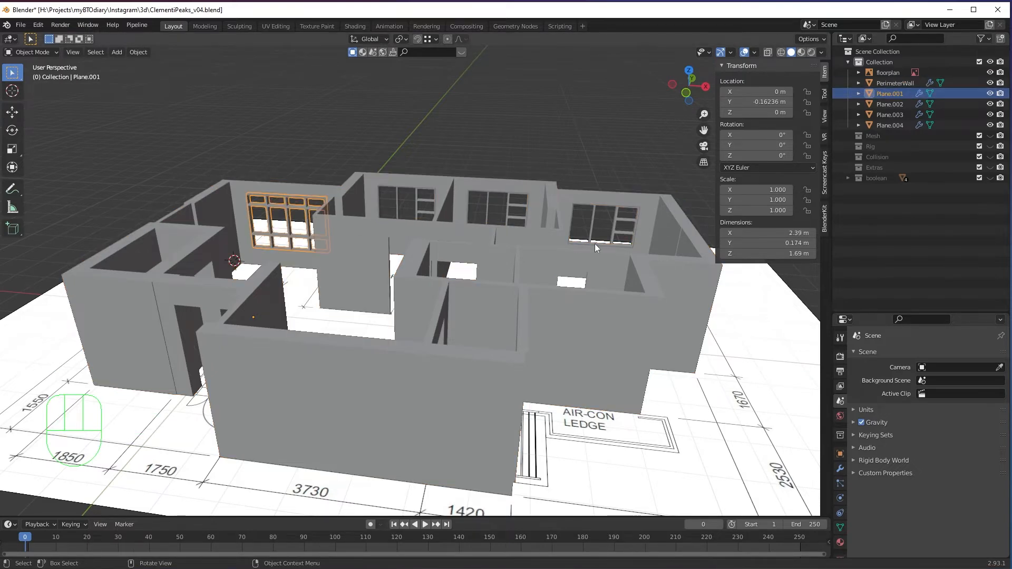
middle_click_drag(595, 244, 588, 355)
middle_click_drag(348, 317, 394, 295, "shift")
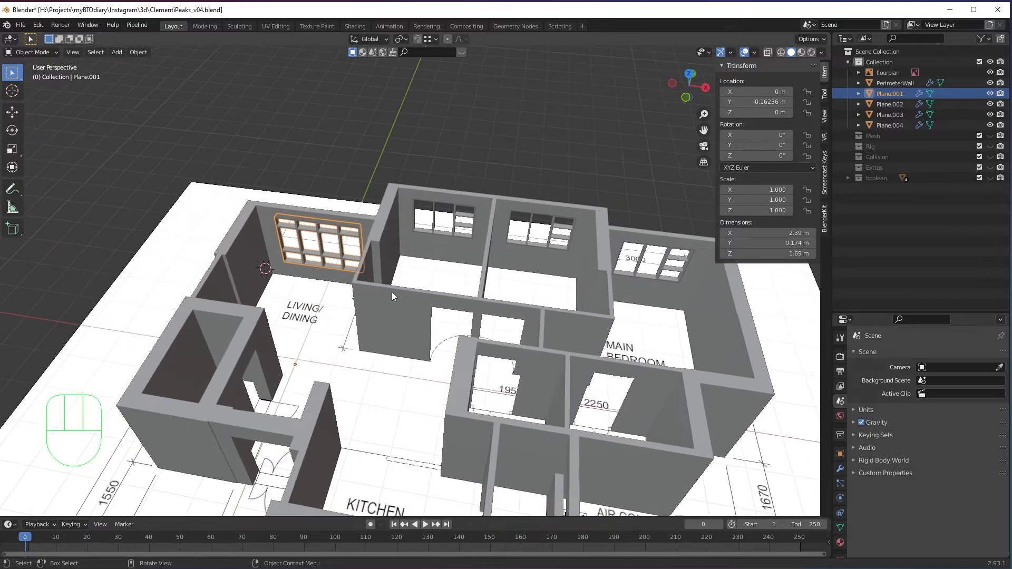
scroll(394, 295, "up", 1)
double_click(899, 93)
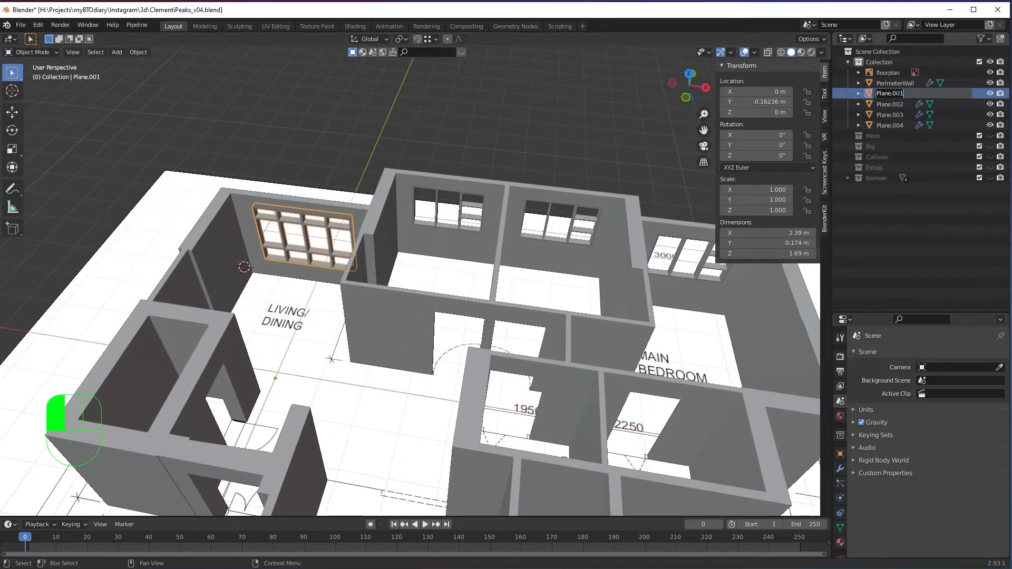
type("LivingWindow")
key("Return")
Step: Select the Bedroom 3 window object and rename it BR03Window
left_click(886, 105)
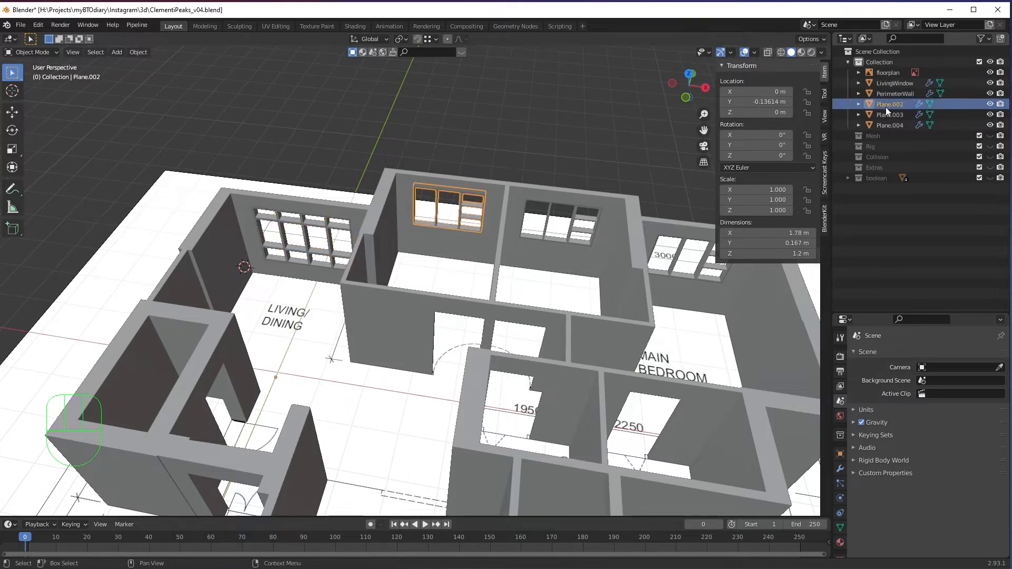
double_click(886, 106)
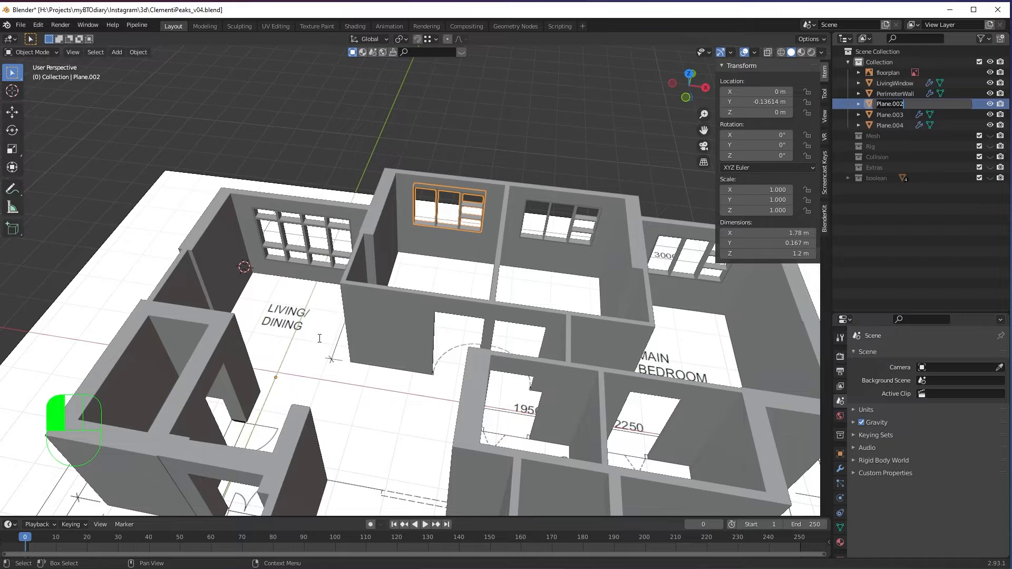
left_click(566, 259)
middle_click_drag(565, 258, 655, 203)
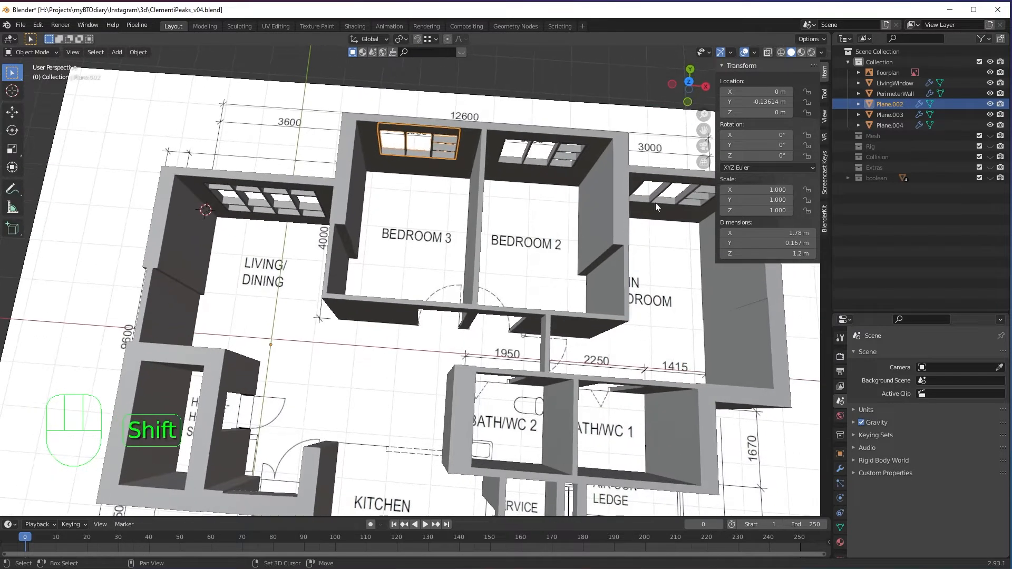
double_click(890, 103)
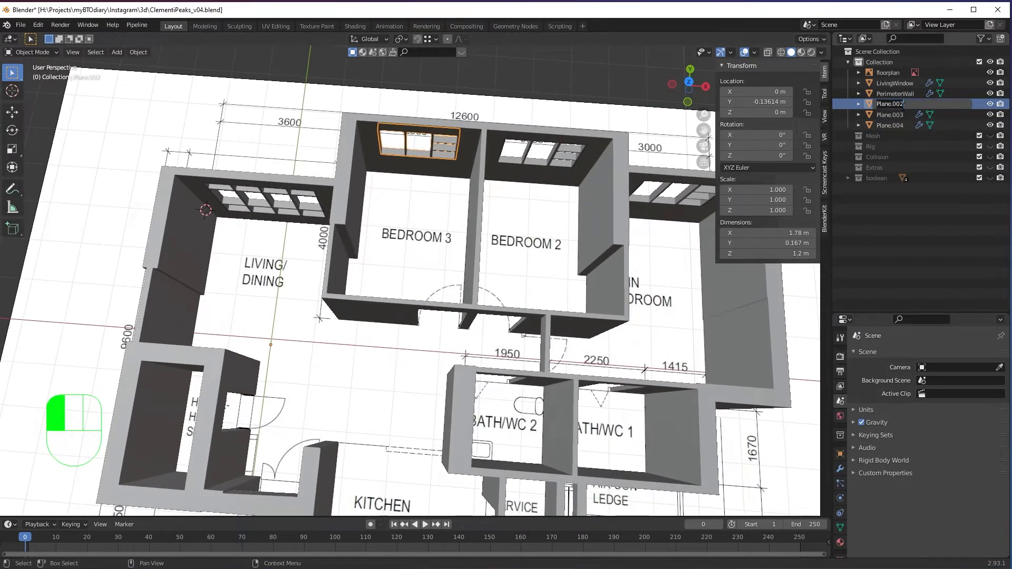
key("shift")
type("BR03")
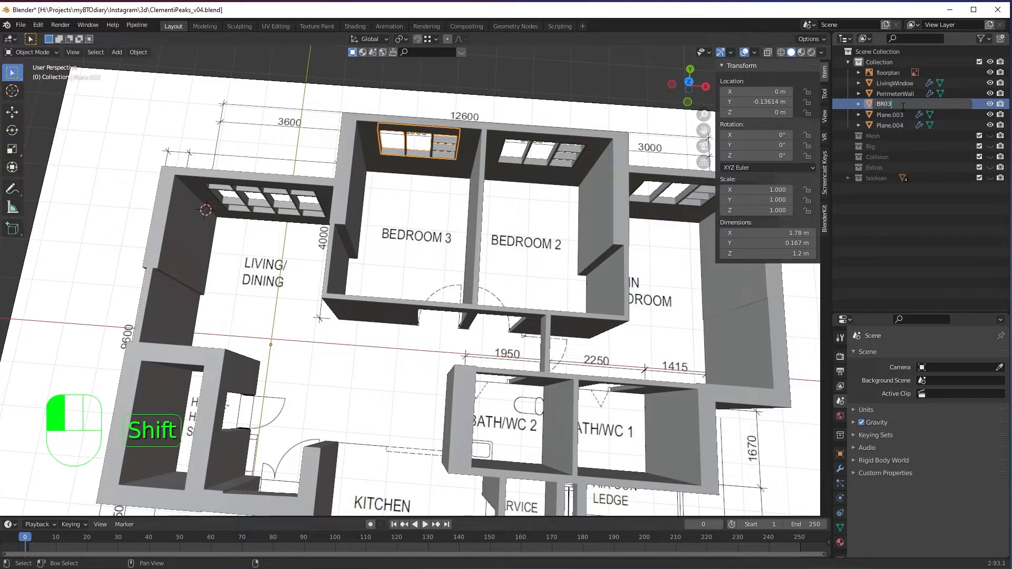
type("Window")
key("Return")
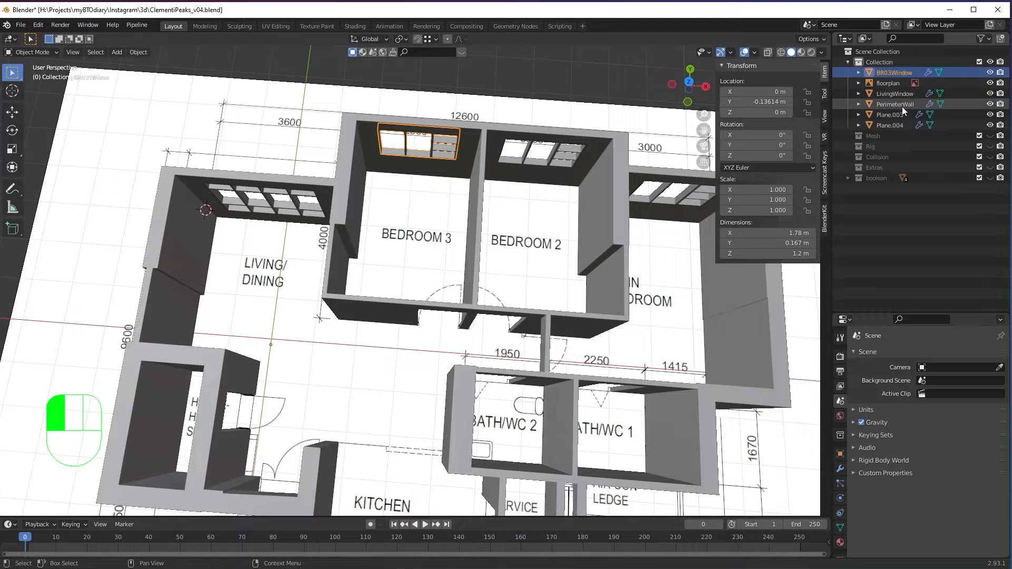
Step: Rename the Bedroom 2 window object BR02Window
double_click(897, 115)
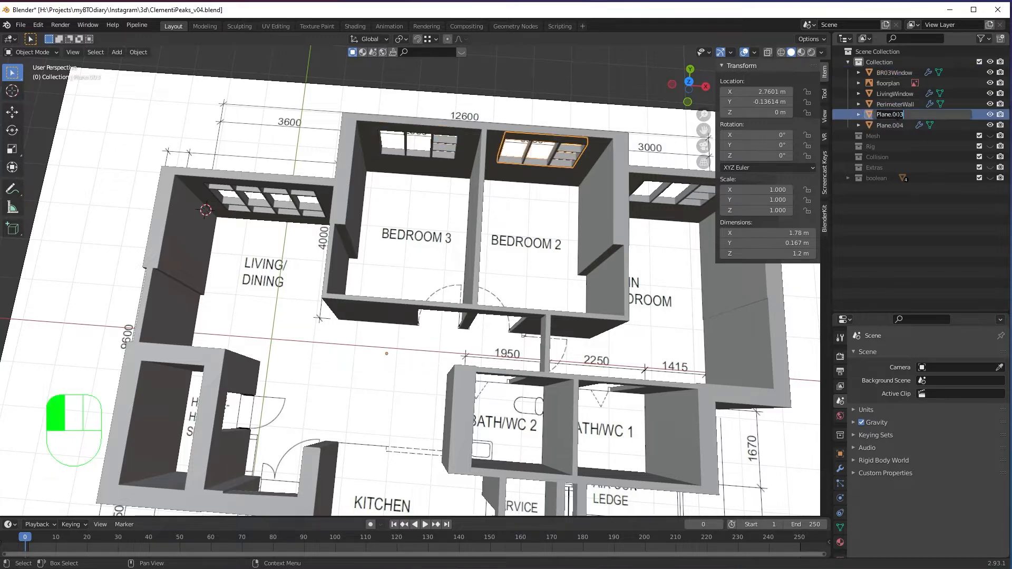
type("Bed")
key("BackSpace")
type("R")
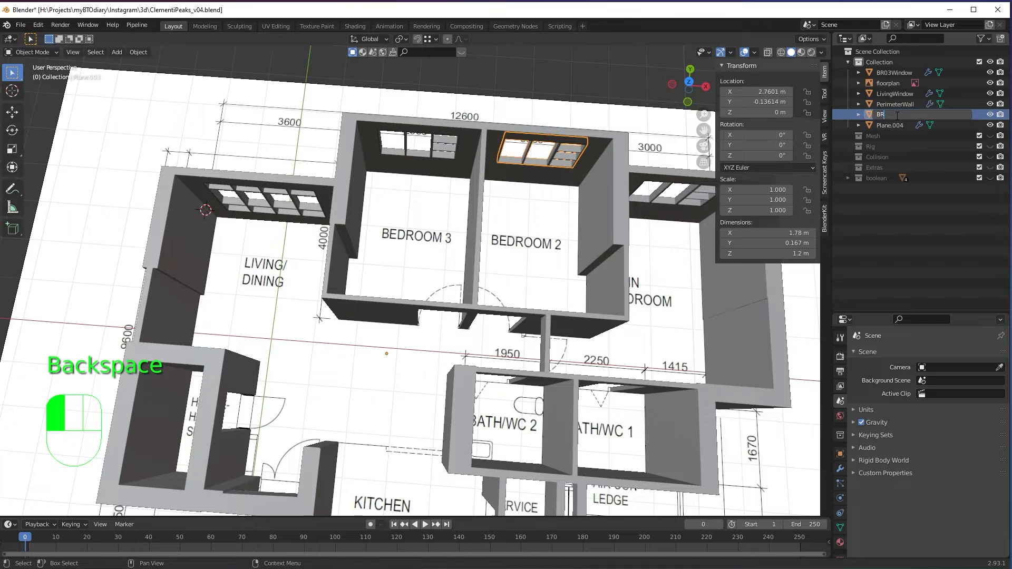
type("02Window")
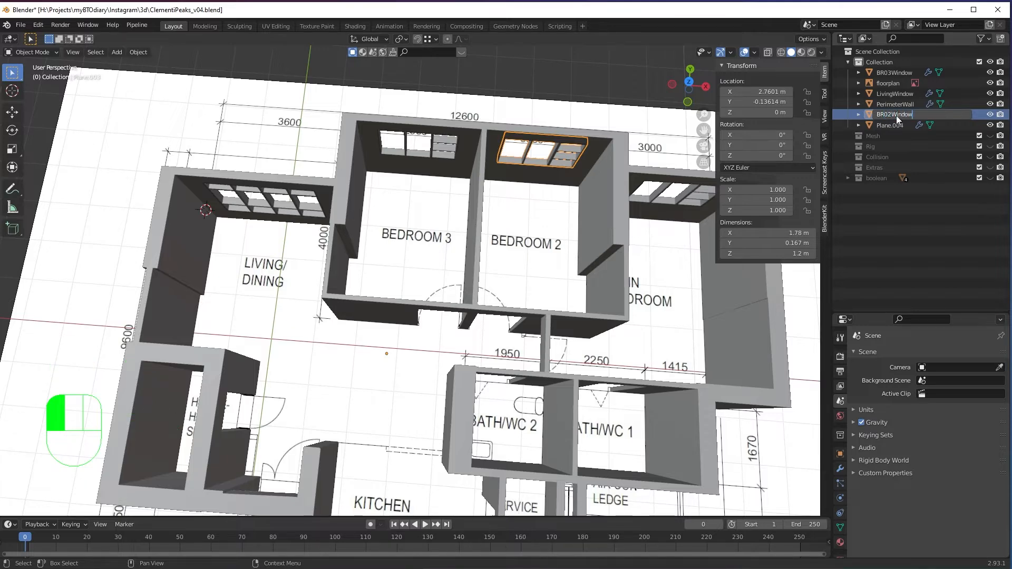
key("Return")
Step: Select the main bedroom window object and rename it MBWindow
left_click(895, 125)
middle_click_drag(657, 249, 579, 247, "shift")
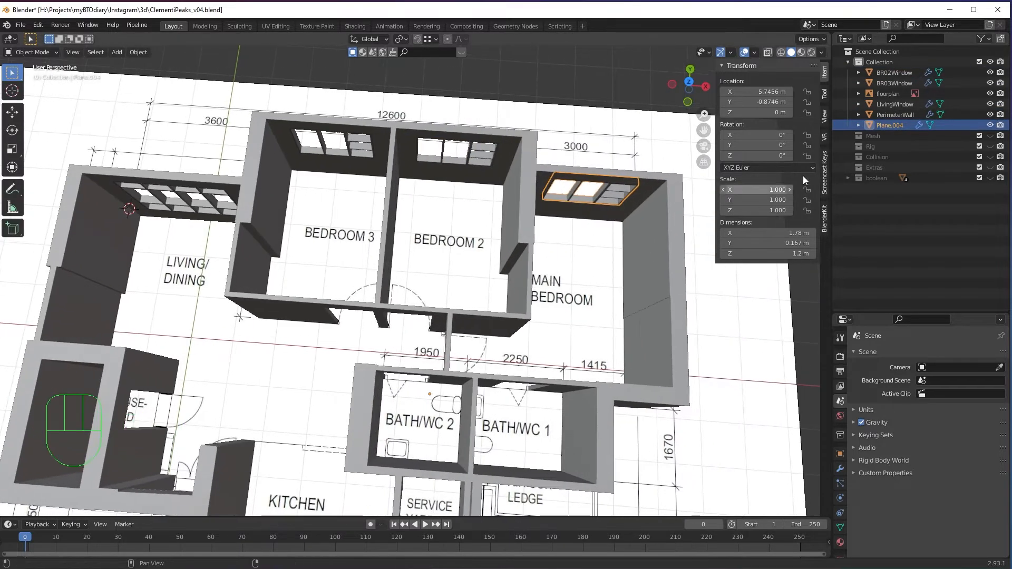
double_click(892, 126)
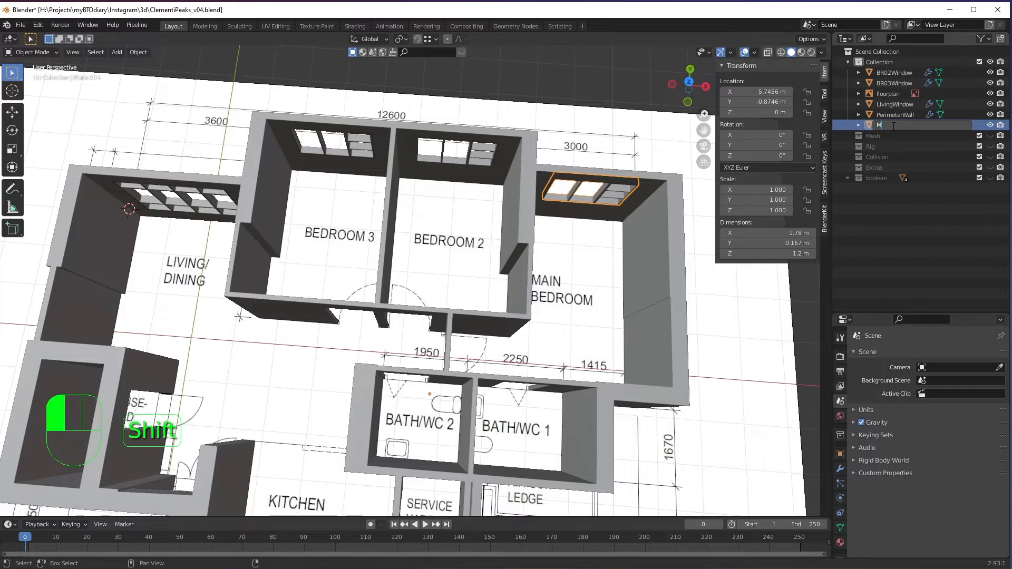
type("MBWi")
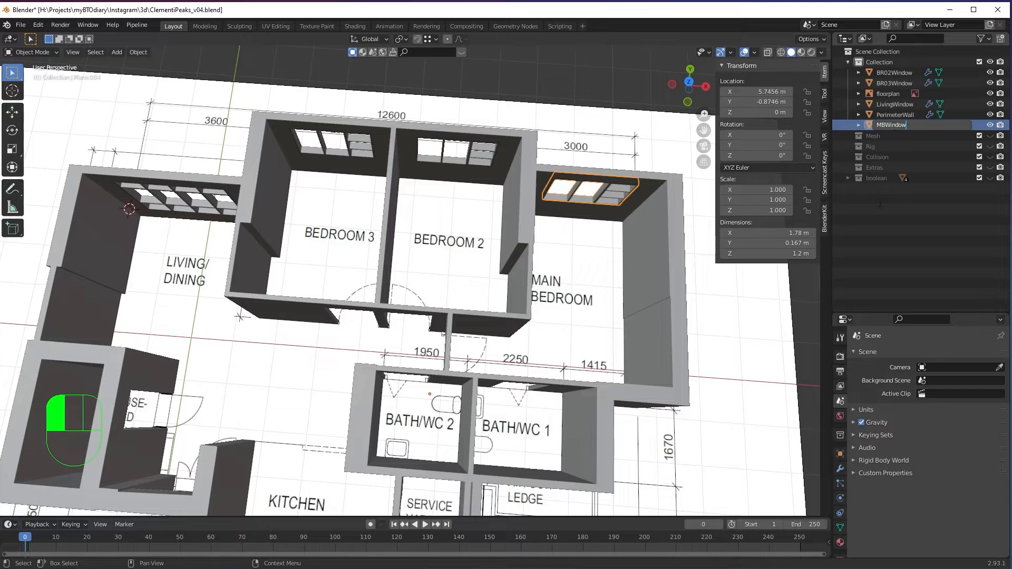
type("ndow")
key("Return")
Step: Deselect the window and examine the apartment's walls, rooms and windows from several angles
middle_click_drag(563, 275, 539, 254)
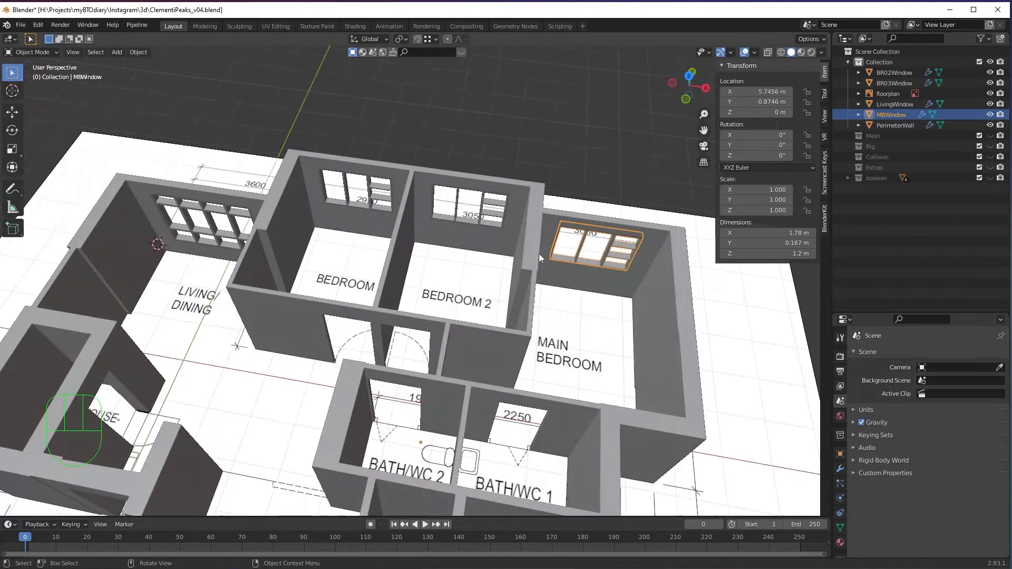
scroll(539, 254, "down", 3)
middle_click_drag(510, 406, 570, 324, "shift")
middle_click_drag(477, 348, 528, 334)
middle_click_drag(524, 296, 417, 230, "shift")
scroll(552, 344, "up", 4)
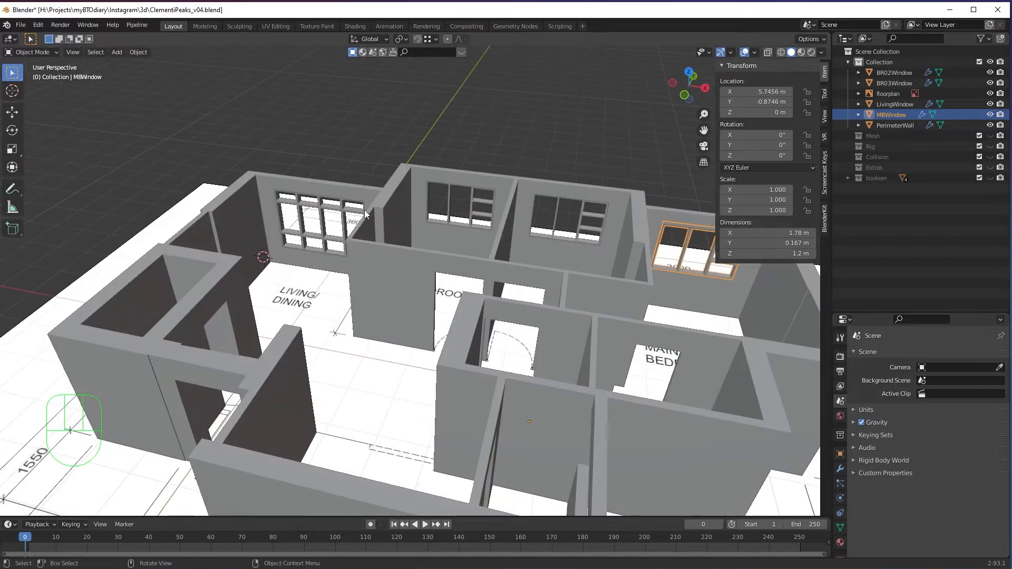
left_click(535, 125)
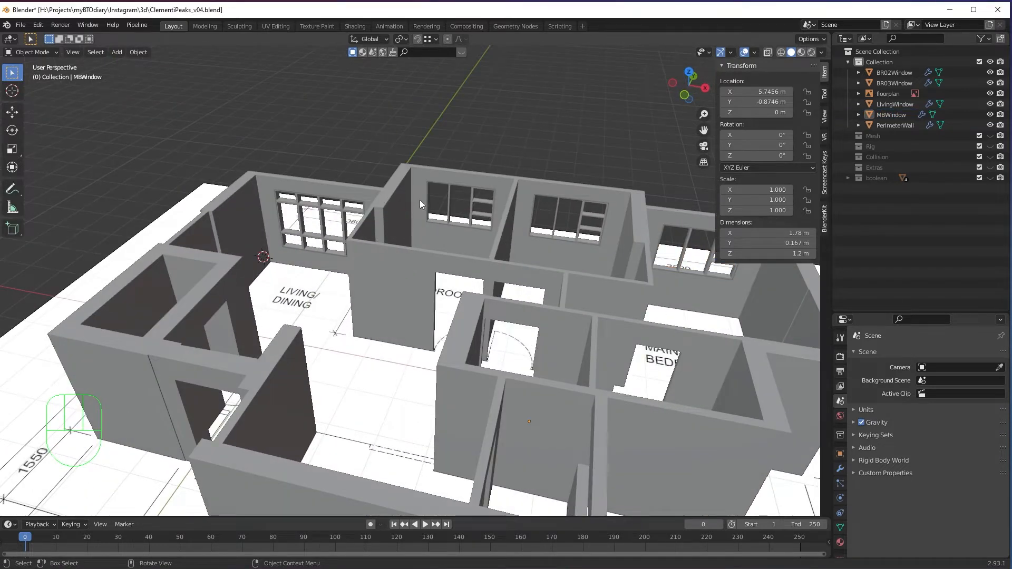
middle_click_drag(420, 200, 462, 303)
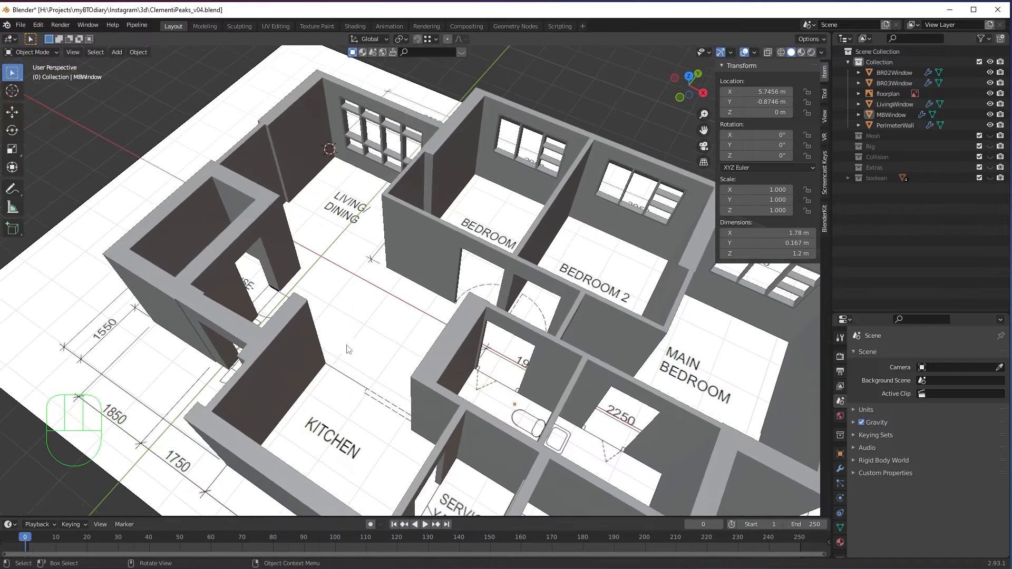
middle_click_drag(317, 341, 345, 363)
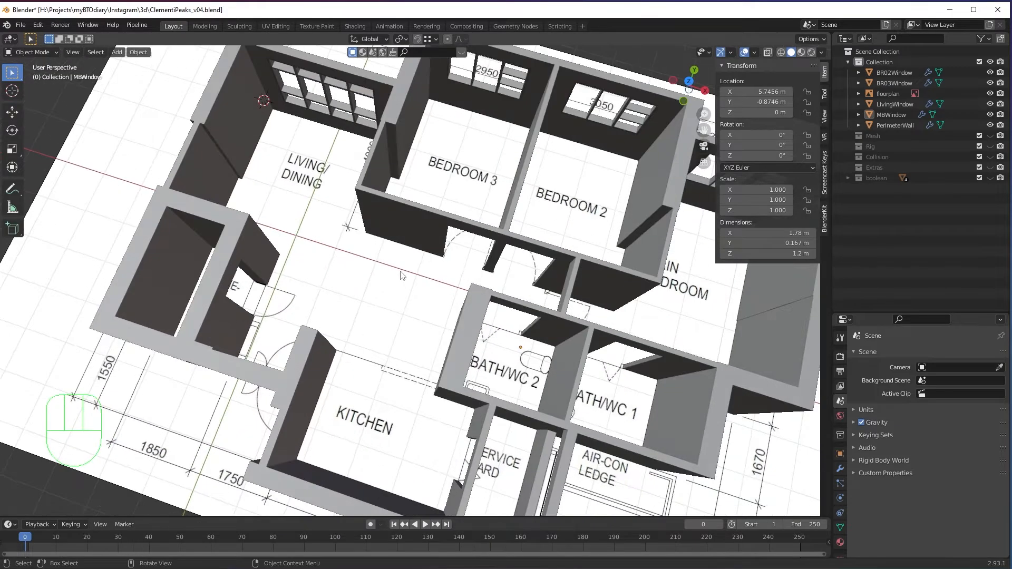
middle_click_drag(416, 261, 434, 252, "shift")
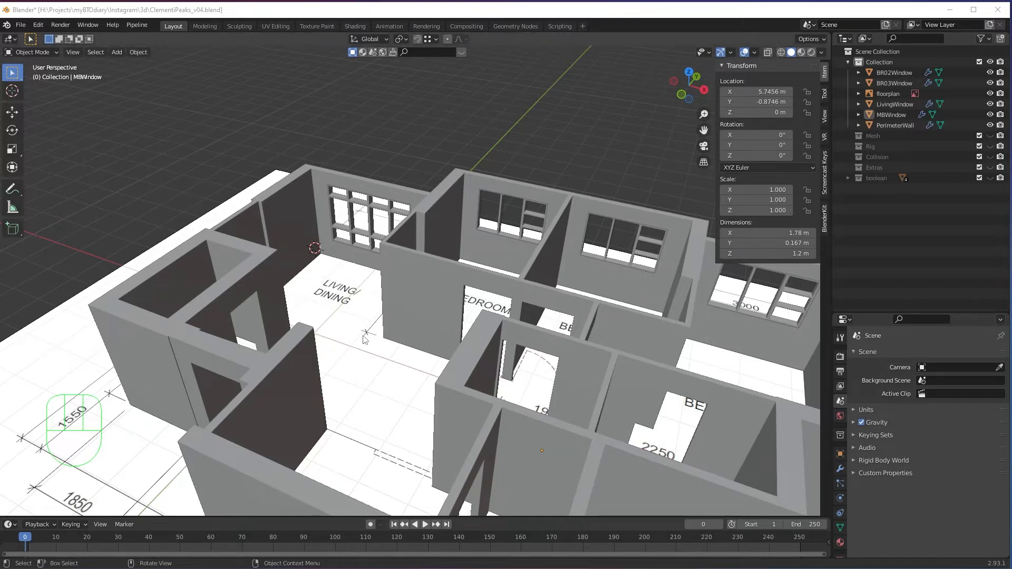
scroll(472, 296, "down", 3)
scroll(440, 280, "up", 3)
Step: Add a cube mesh and snap it to the wall top between the living room and Bedroom 3
key("shift+a")
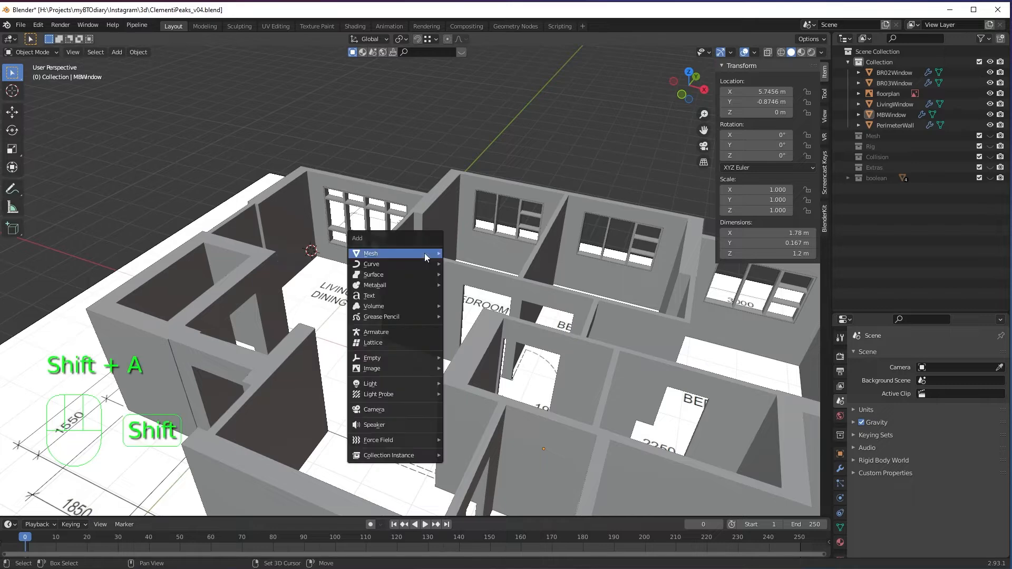
mouse_move(425, 253)
left_click(465, 264)
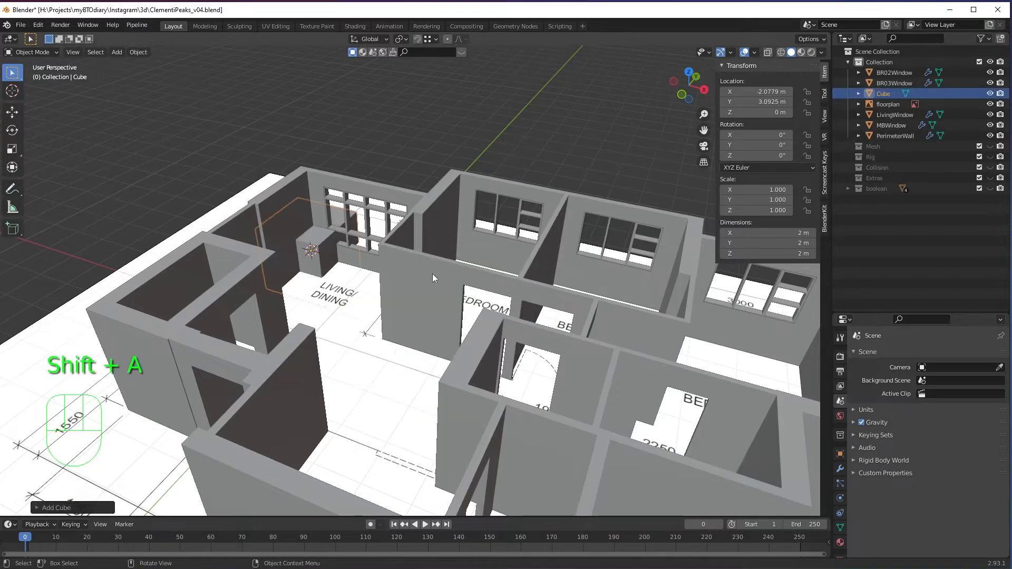
scroll(363, 279, "up", 4)
key("g")
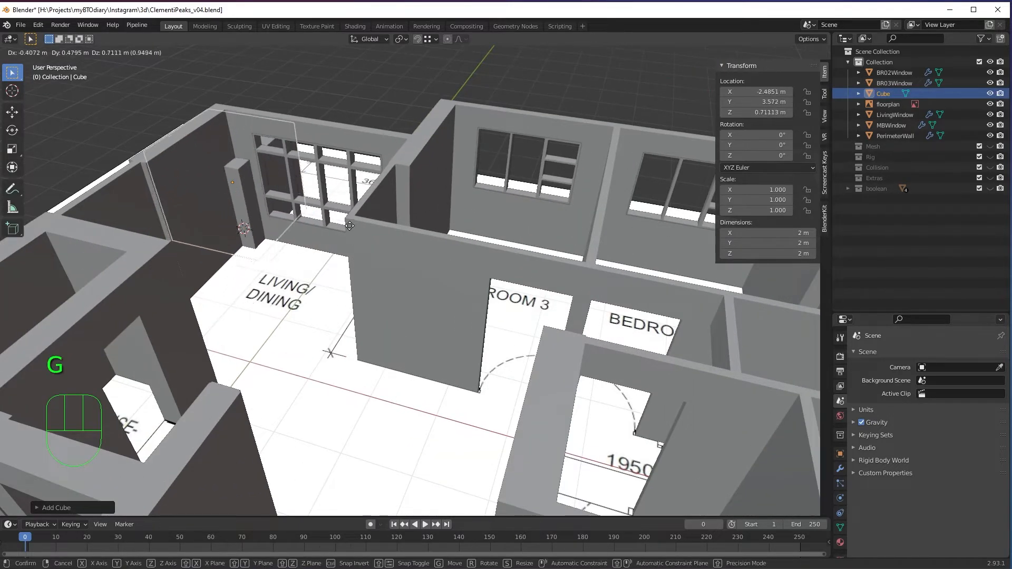
key("ctrl")
left_click(350, 224)
Step: Shift the cube along the X axis and scale it down uniformly to about 0.59 m
middle_click_drag(409, 274, 436, 276)
key("g")
middle_click(438, 277)
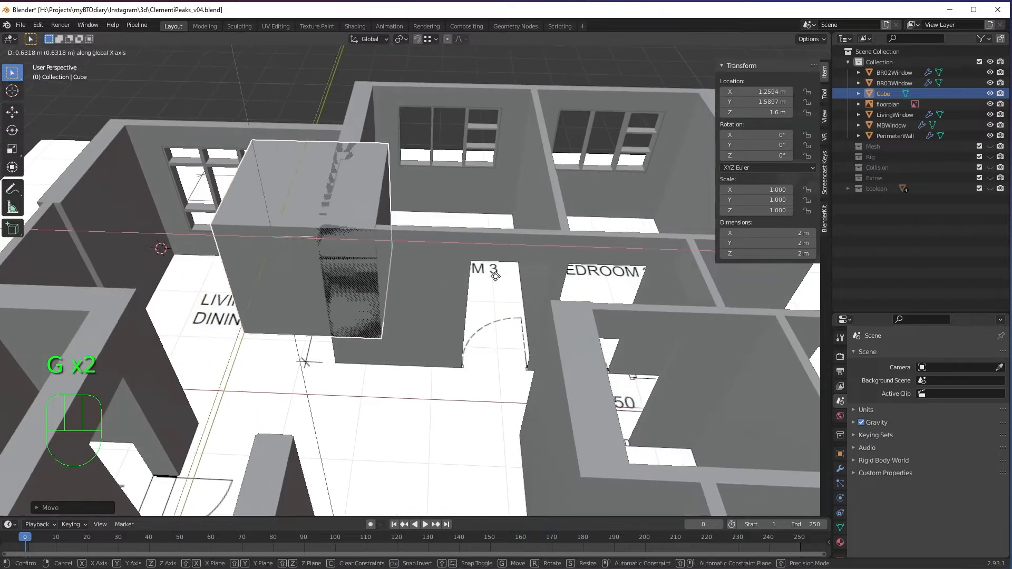
key("s")
left_click(389, 248)
Step: Move the small cube up near wall-top height, to about Y -0.37 m and Z 2.41 m
middle_click_drag(389, 248, 509, 234)
key("g")
left_click(384, 266)
key("g")
middle_click_drag(385, 266, 387, 245)
left_click(387, 244)
middle_click_drag(436, 278, 532, 315, "shift")
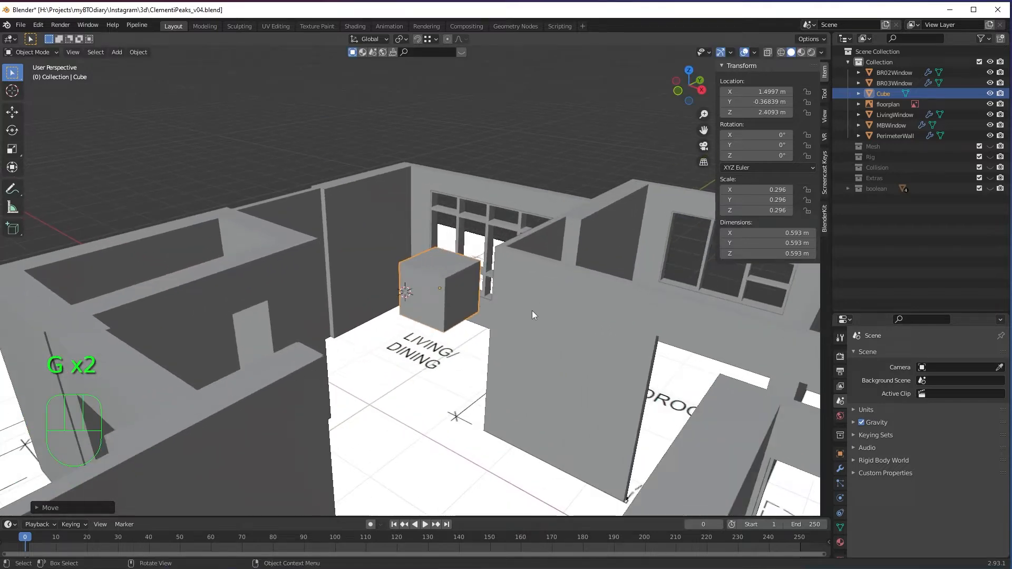
Step: Set the cube's Z dimension to 0.36 m
left_click(742, 257)
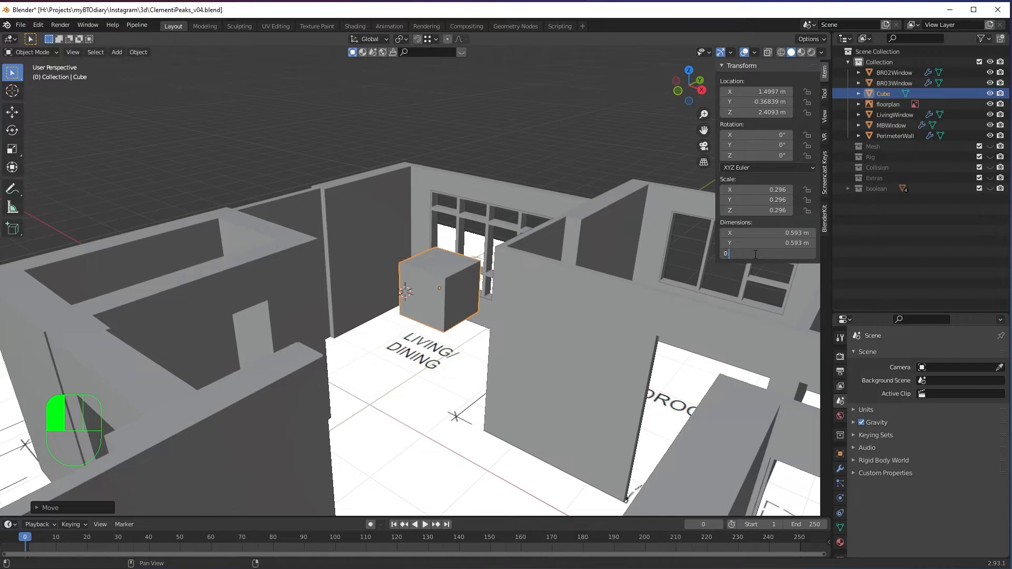
type("0.36m")
key("Return")
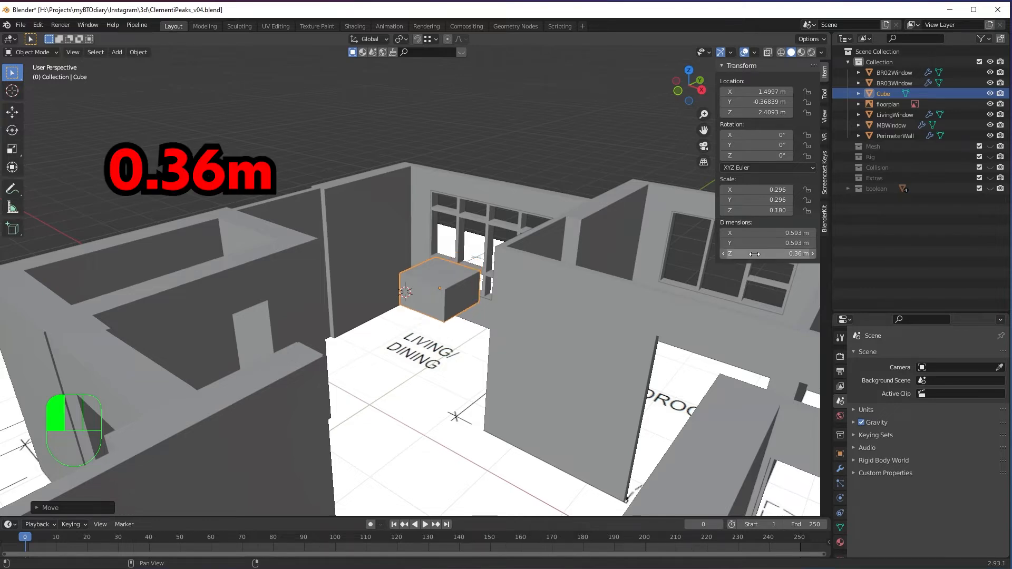
Step: Move the block along the Y axis onto the living room and Bedroom 3 dividing wall, at about Y 1.83 m
middle_click_drag(552, 380, 466, 274)
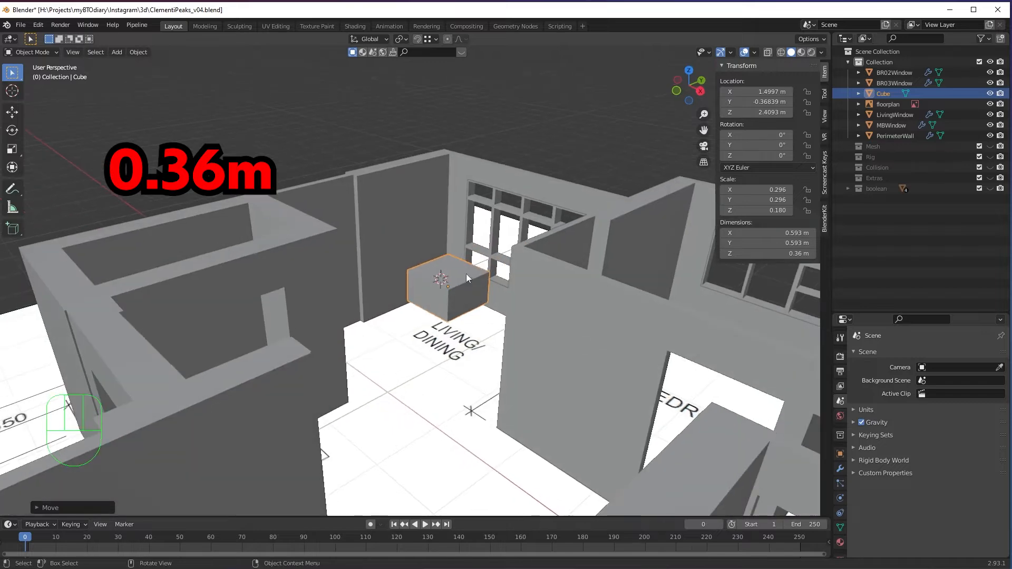
left_click(489, 317)
middle_click_drag(490, 316, 489, 340, "shift")
left_click(406, 316)
middle_click_drag(406, 316, 451, 350, "shift")
key("g")
key("y")
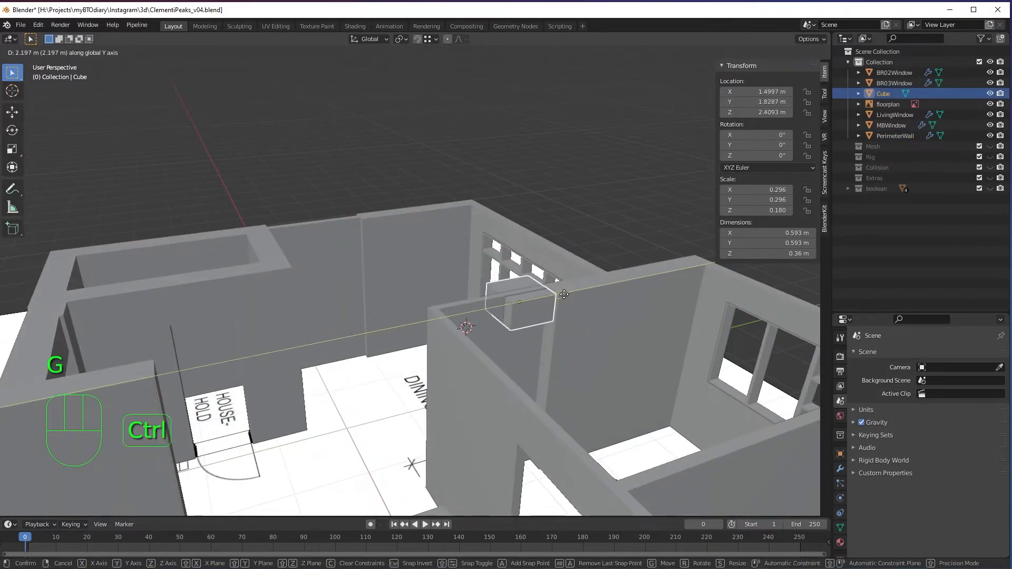
left_click(560, 296)
Step: Snap the block along the Z axis so its top is flush with the wall top, at Z 2.42 m
scroll(553, 311, "up", 2)
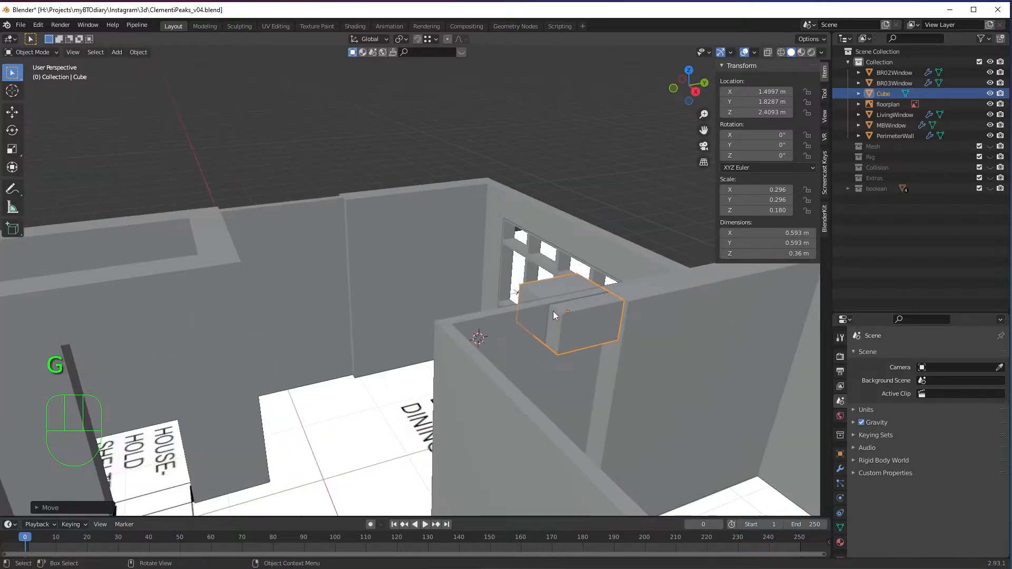
key("KP_Decimal")
middle_click_drag(553, 314, 540, 227)
key("g")
key("z")
key("ctrl")
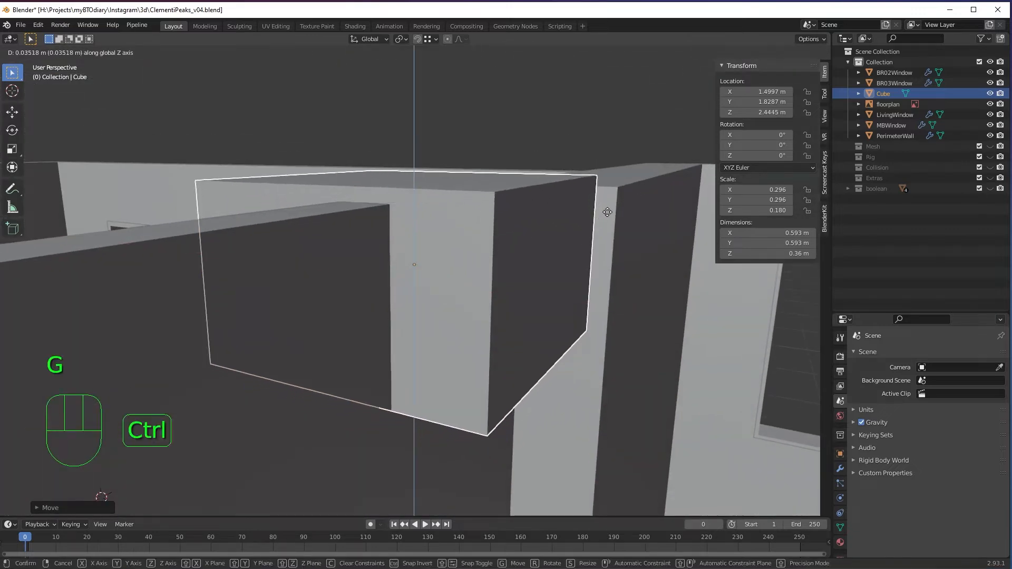
left_click(619, 193)
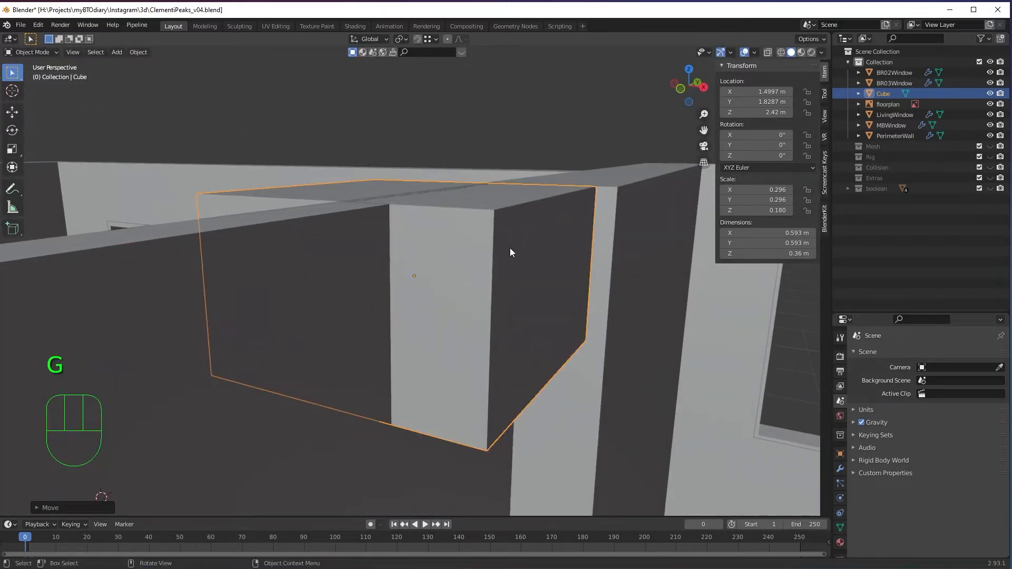
Step: Snap the block along the X axis to align with the dividing wall, and enter Edit Mode on it
middle_click_drag(510, 252, 543, 251)
key("g")
key("x")
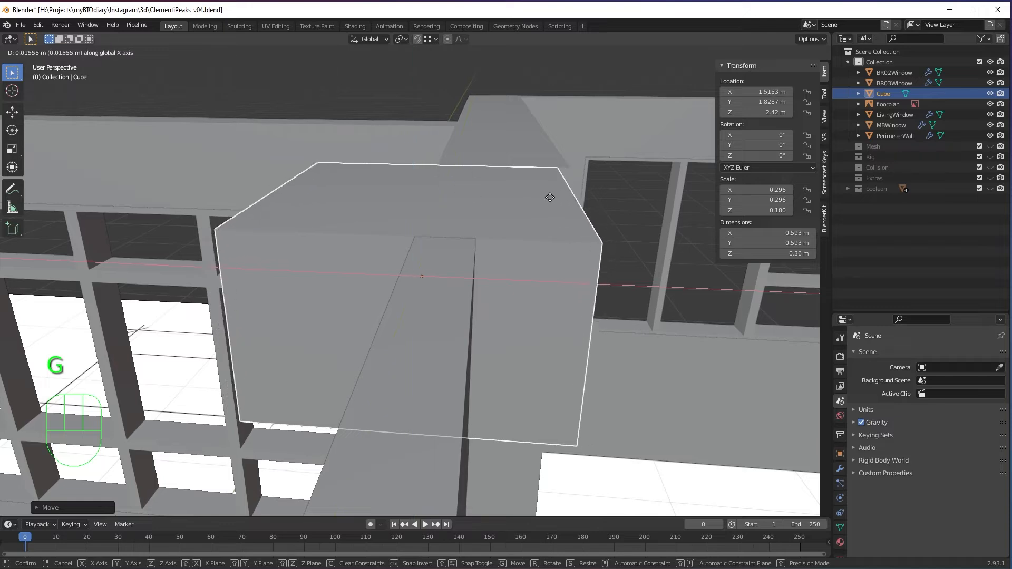
key("ctrl")
left_click(569, 229)
middle_click_drag(569, 229, 459, 308)
key("Tab")
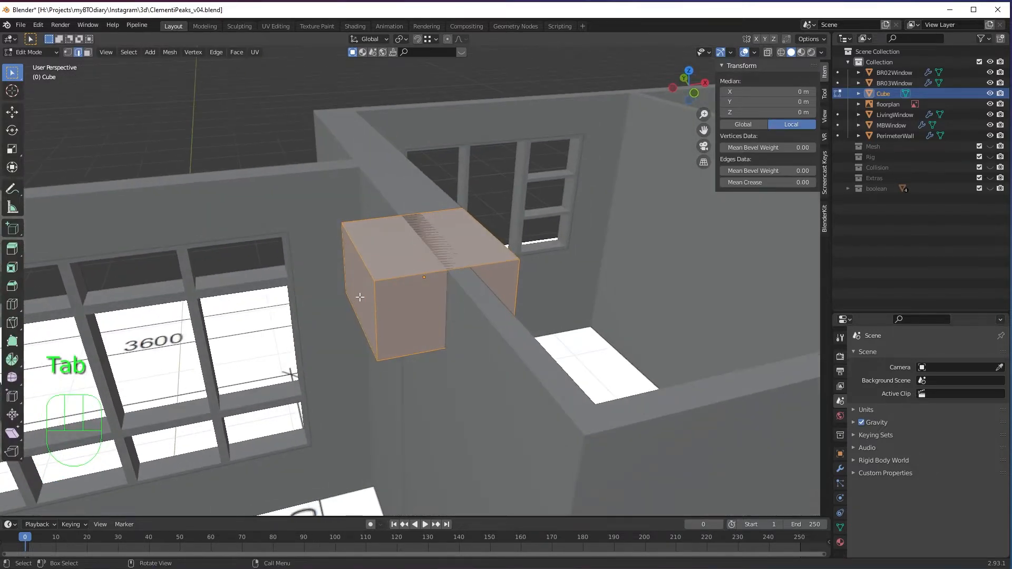
Step: Snap the block's living-room-side vertices along the X axis to the wall face, making the block 0.32 m thick
key("1")
left_click_drag(309, 214, 393, 395)
middle_click_drag(459, 334, 397, 269)
key("g")
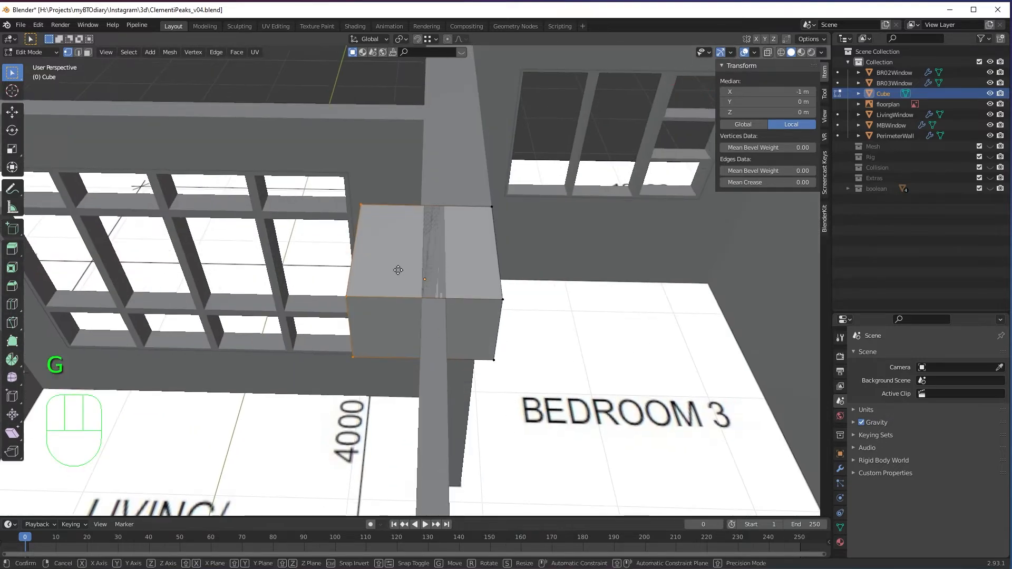
key("x")
key("ctrl")
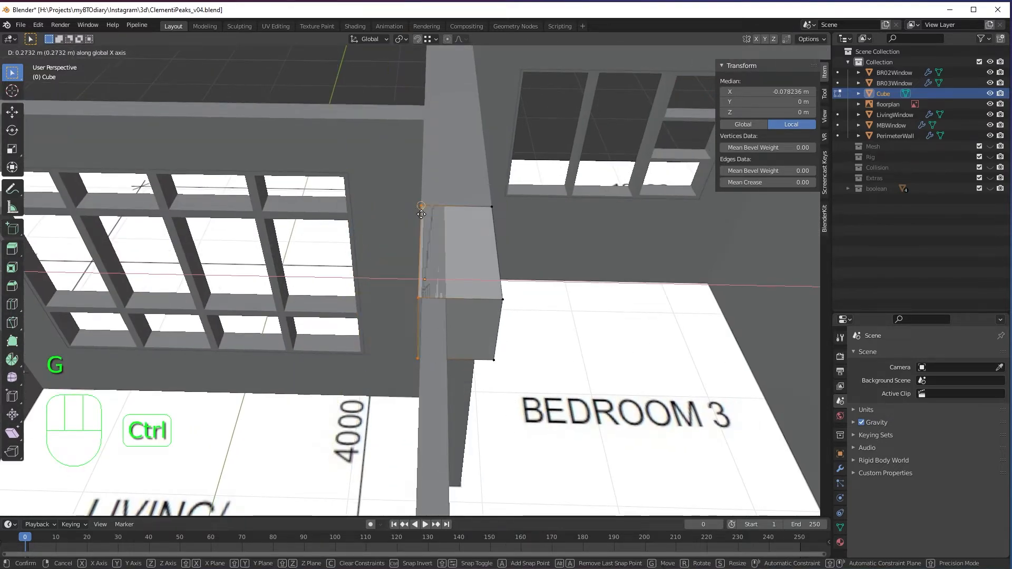
left_click(419, 209)
middle_click_drag(402, 227, 434, 261)
scroll(406, 226, "up", 3)
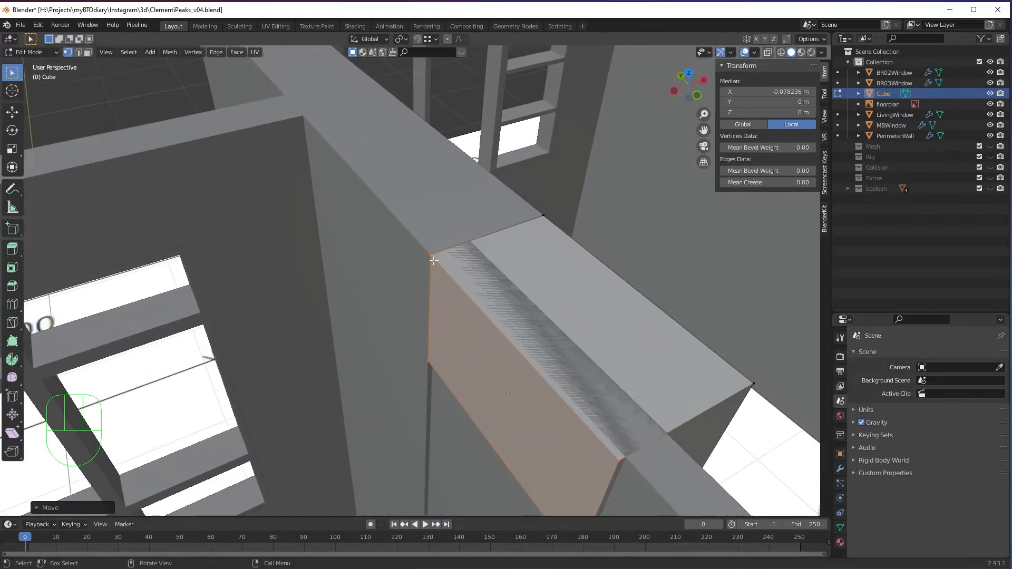
Step: Extend the block's free end along the Y axis across the living area to the kitchen wall, making it a 4.36 m long beam
middle_click_drag(522, 354, 506, 303, "shift")
scroll(506, 283, "down", 4)
key("alt+z")
left_click_drag(410, 176, 538, 361)
middle_click_drag(537, 359, 457, 340)
key("alt+z")
scroll(502, 323, "down", 7)
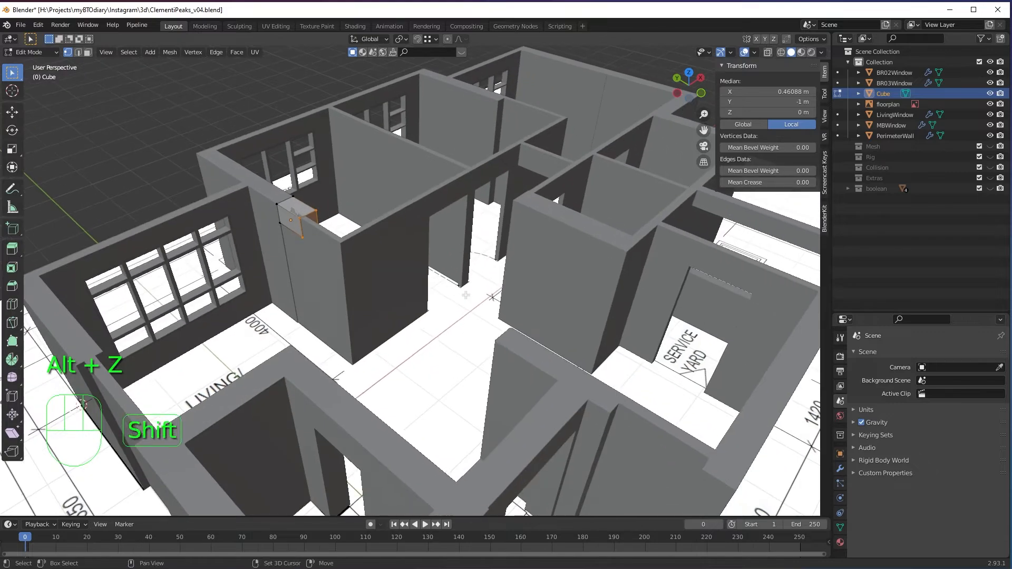
scroll(457, 340, "up", 3)
key("g")
key("y")
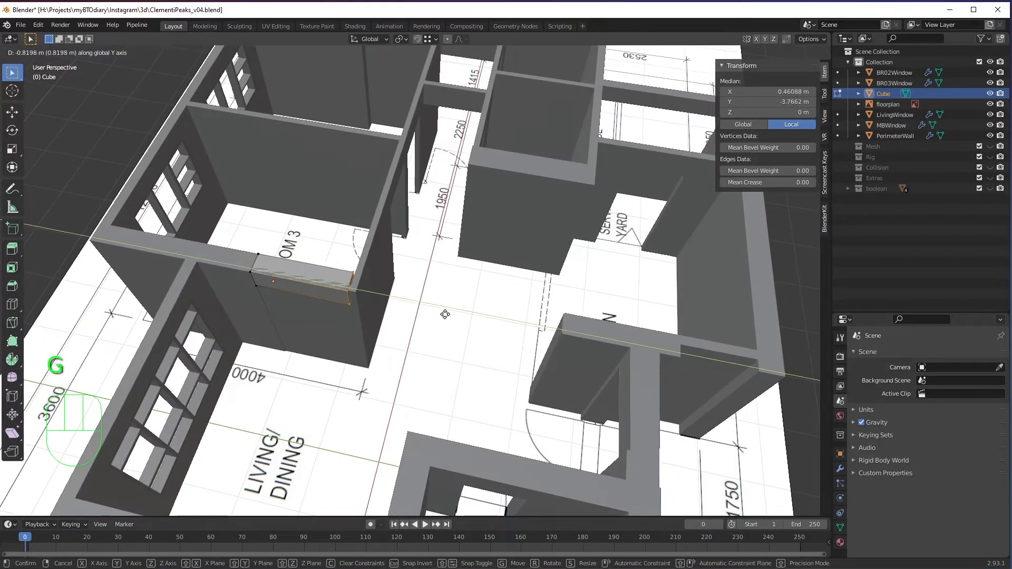
left_click(573, 321, "ctrl")
Step: Examine the extended beam and how its end meets the kitchen wall from several angles
scroll(522, 356, "up", 3)
middle_click_drag(611, 363, 539, 353, "shift")
scroll(538, 352, "up", 5)
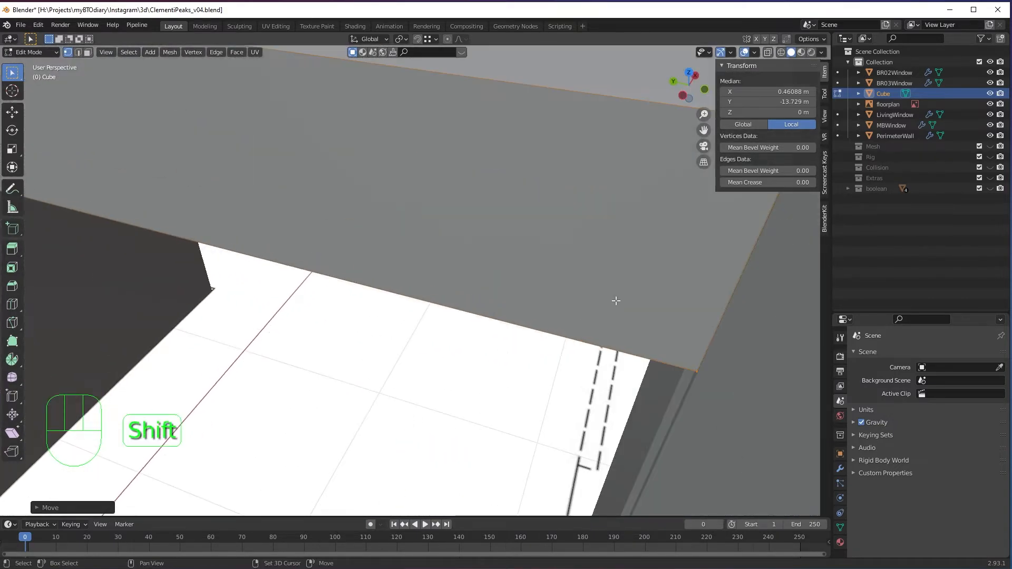
scroll(536, 353, "down", 6)
middle_click_drag(615, 301, 556, 296, "shift")
scroll(517, 301, "up", 3)
scroll(556, 296, "down", 4)
middle_click_drag(596, 374, 602, 414)
scroll(431, 366, "down", 2)
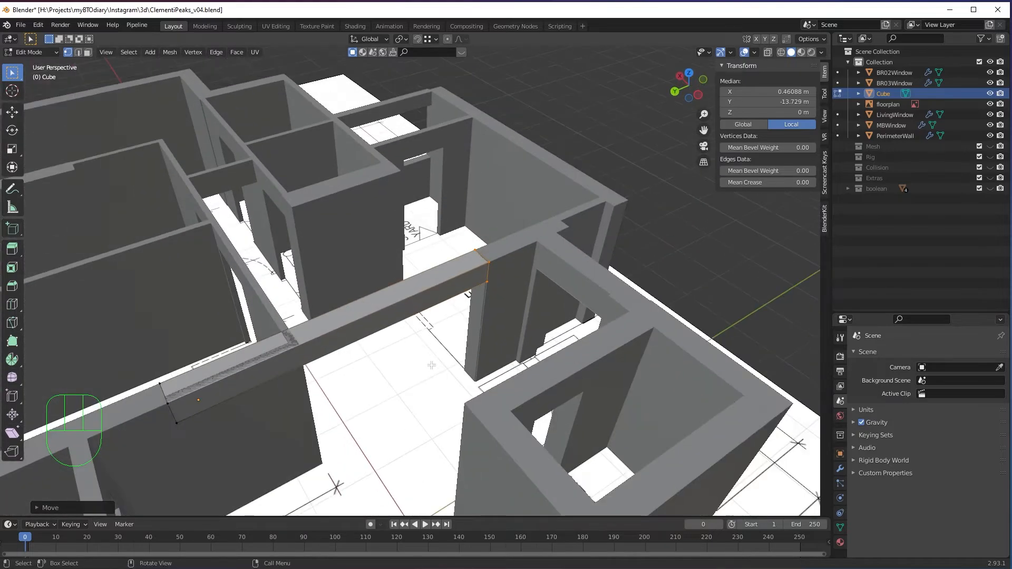
scroll(432, 365, "down", 2)
middle_click_drag(432, 365, 507, 319, "shift")
middle_click_drag(432, 306, 496, 332)
scroll(495, 348, "up", 2)
middle_click_drag(374, 317, 411, 301)
middle_click_drag(582, 286, 519, 325)
middle_click_drag(522, 326, 487, 335, "shift")
Step: Leave Edit Mode and duplicate the beam along the X axis, snapping the copy to the Bedroom 2 and Main Bedroom wall at X 7.263 m
key("Tab")
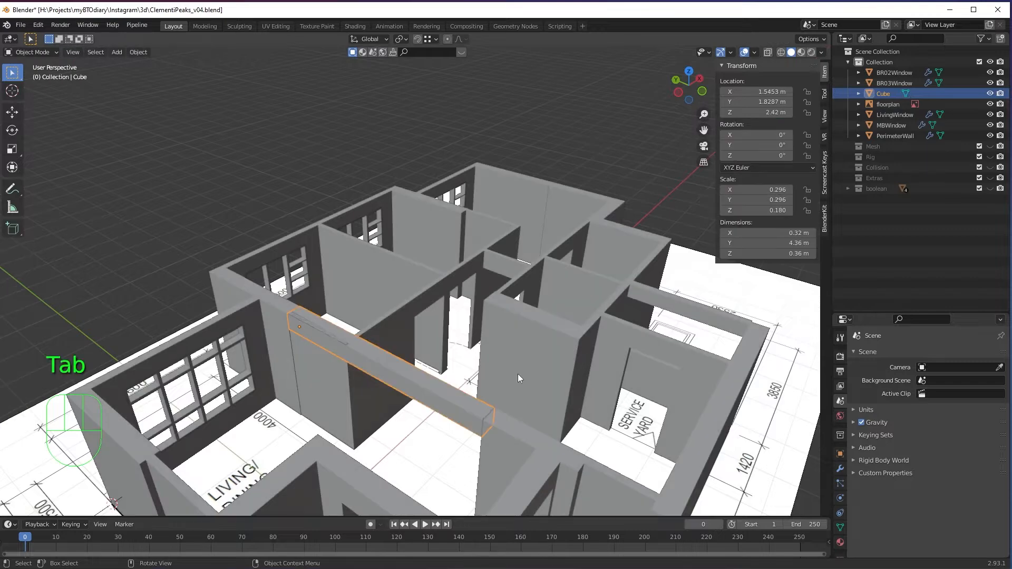
middle_click_drag(518, 375, 393, 359)
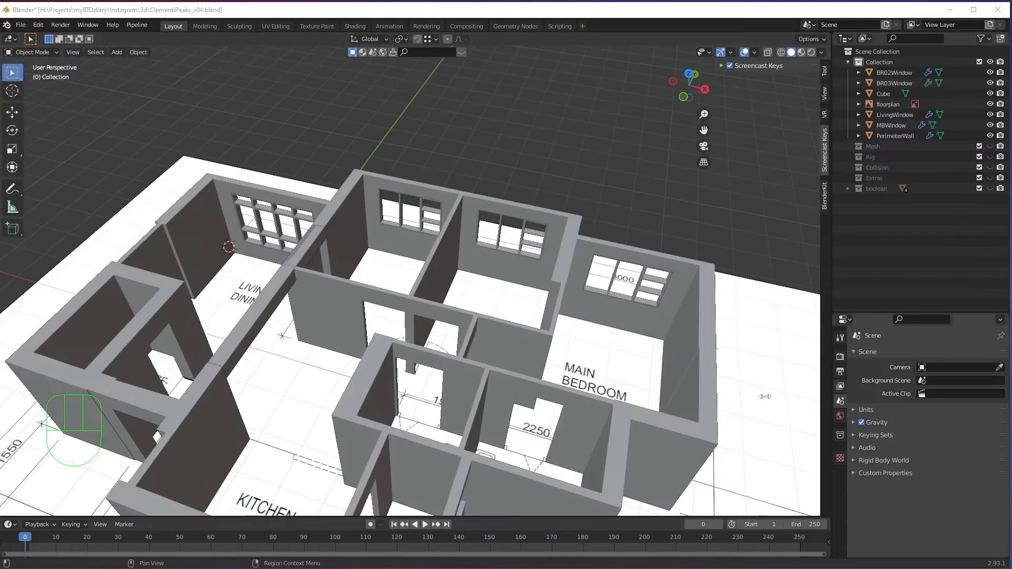
left_click(261, 323)
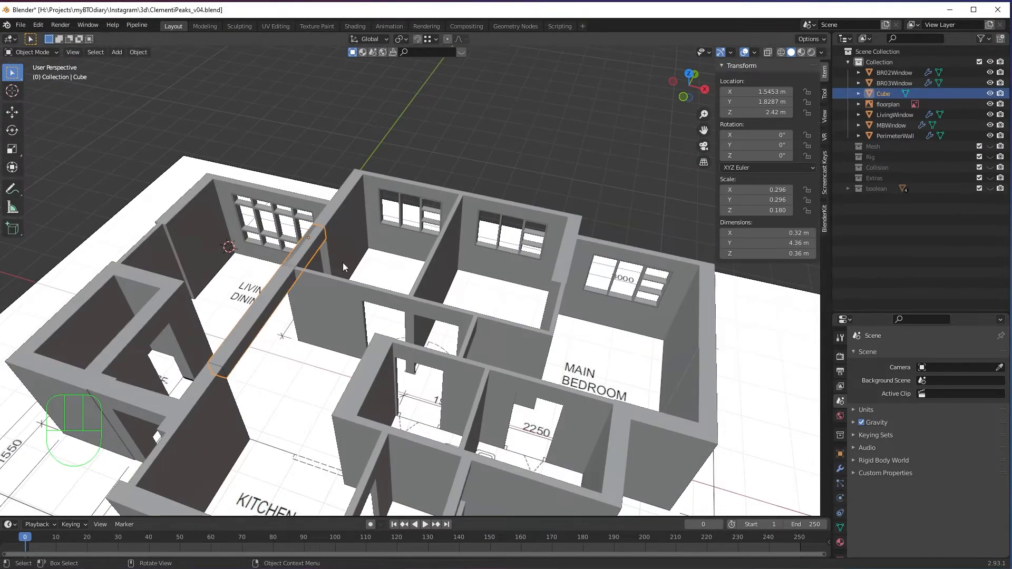
key("shift+d")
key("x")
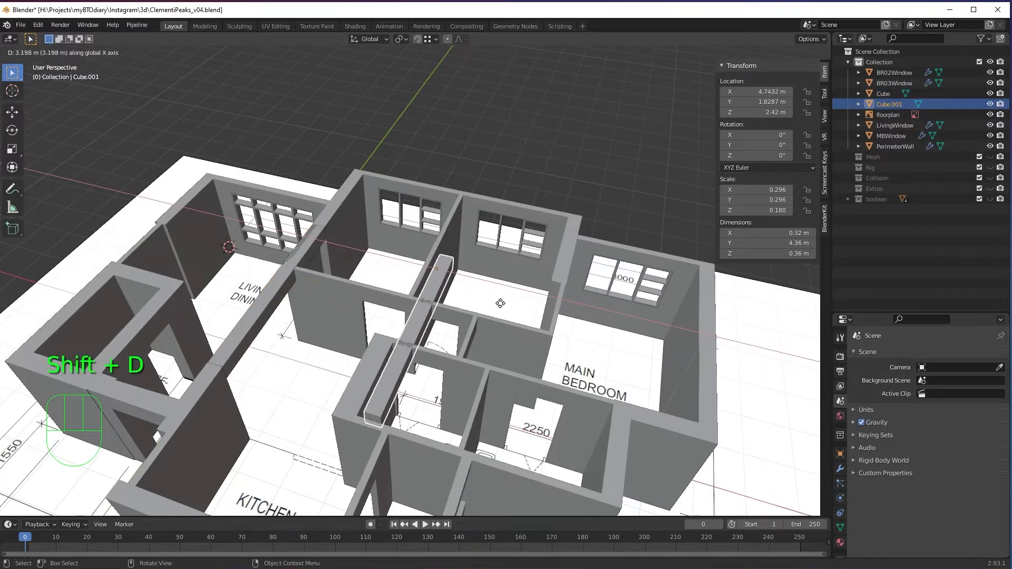
key("ctrl")
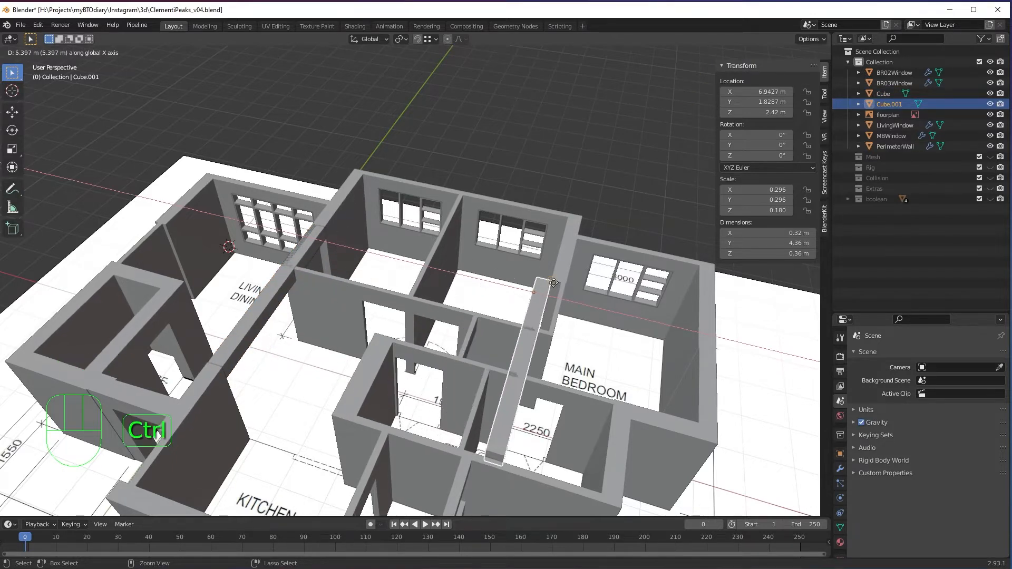
left_click(567, 284)
middle_click_drag(549, 322, 540, 328, "shift")
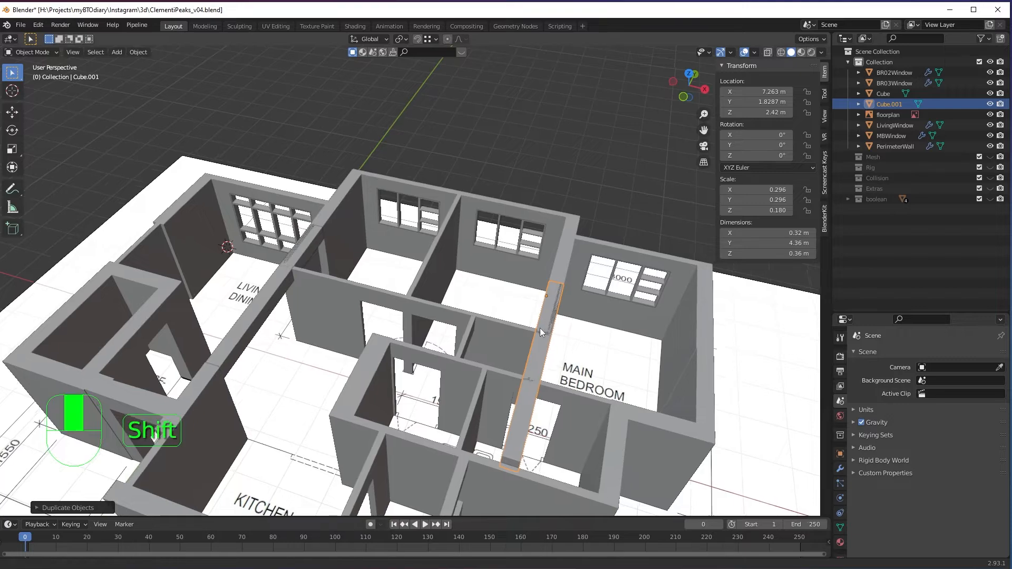
Step: Shorten the duplicated beam in Edit Mode by snapping its far end along the Y axis to the Bath/WC 1 wall, giving a 2.64 m length
scroll(539, 328, "up", 5)
middle_click_drag(344, 296, 527, 343)
scroll(527, 280, "up", 3)
scroll(529, 281, "down", 8)
scroll(530, 347, "up", 2)
scroll(571, 376, "up", 3)
key("Tab")
key("g")
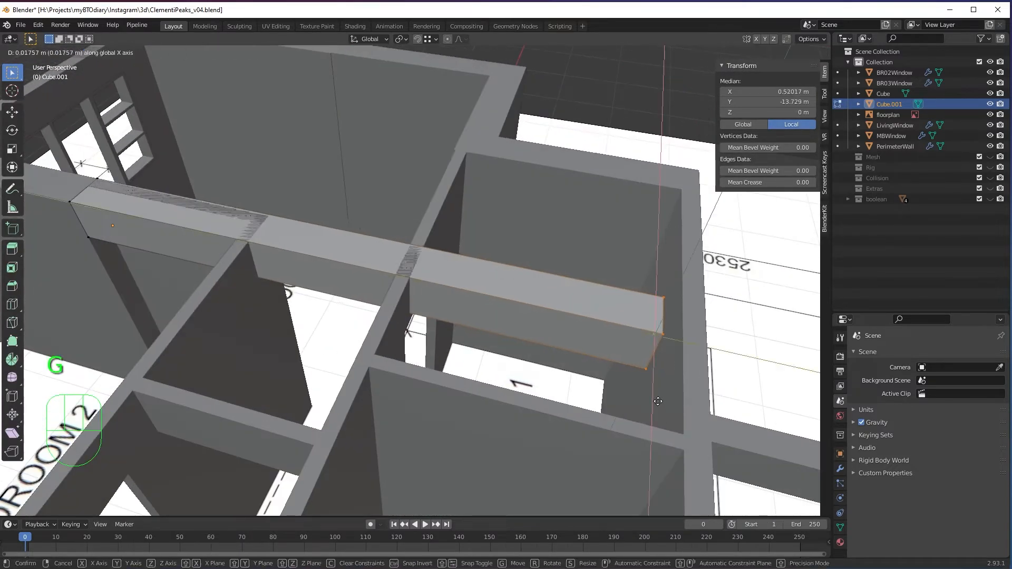
key("y")
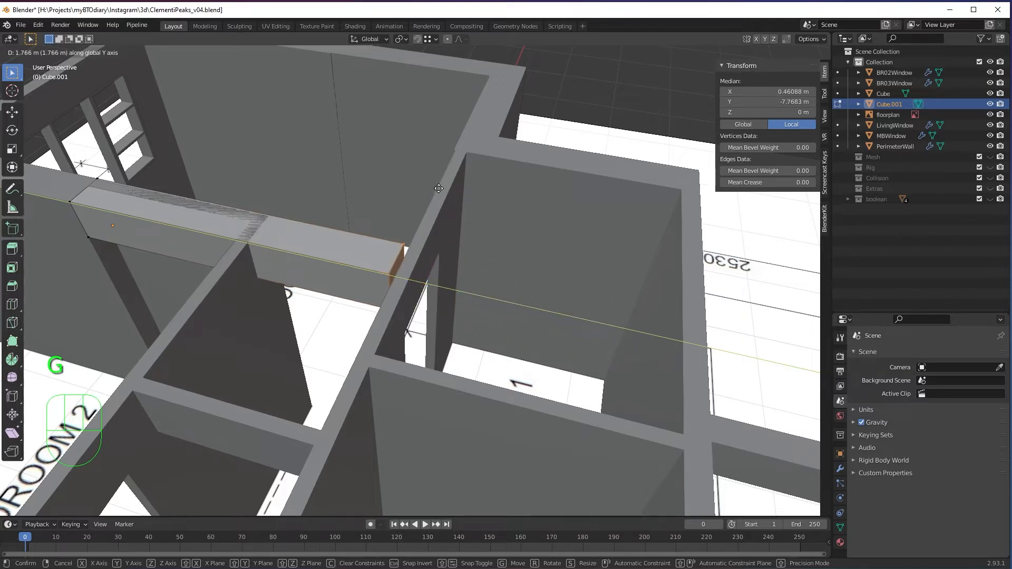
key("ctrl")
left_click(457, 154)
middle_click_drag(457, 154, 485, 296)
scroll(565, 305, "down", 5)
scroll(524, 289, "up", 5)
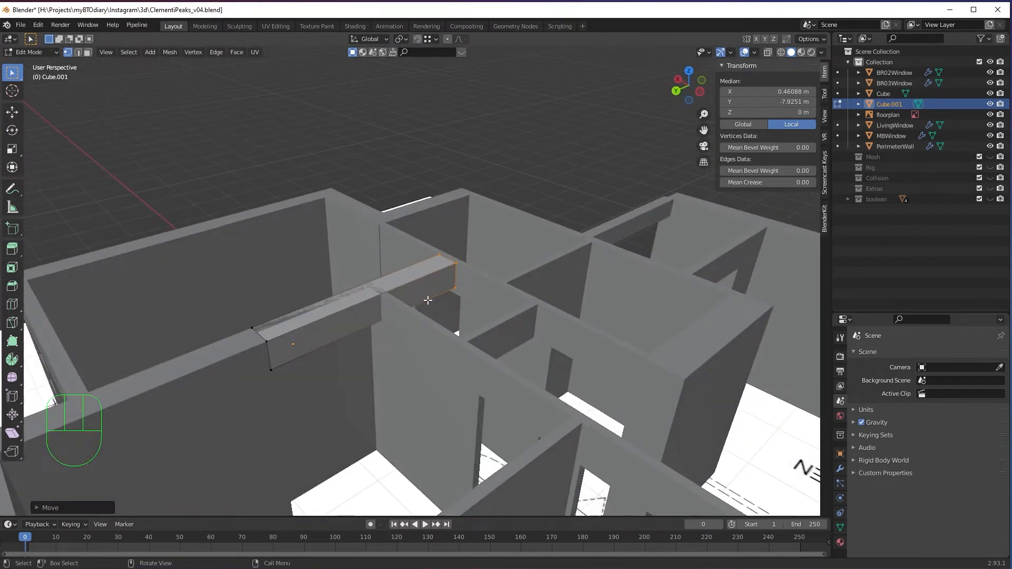
key("Tab")
Step: Examine both beams and the surrounding bedroom, bathroom and kitchen walls for places that still need a beam
middle_click_drag(632, 298, 584, 317)
scroll(506, 293, "down", 2)
left_click(506, 292)
middle_click_drag(507, 293, 527, 232)
middle_click_drag(428, 293, 388, 324)
scroll(449, 227, "up", 1)
middle_click_drag(482, 293, 401, 236, "shift")
left_click(524, 189)
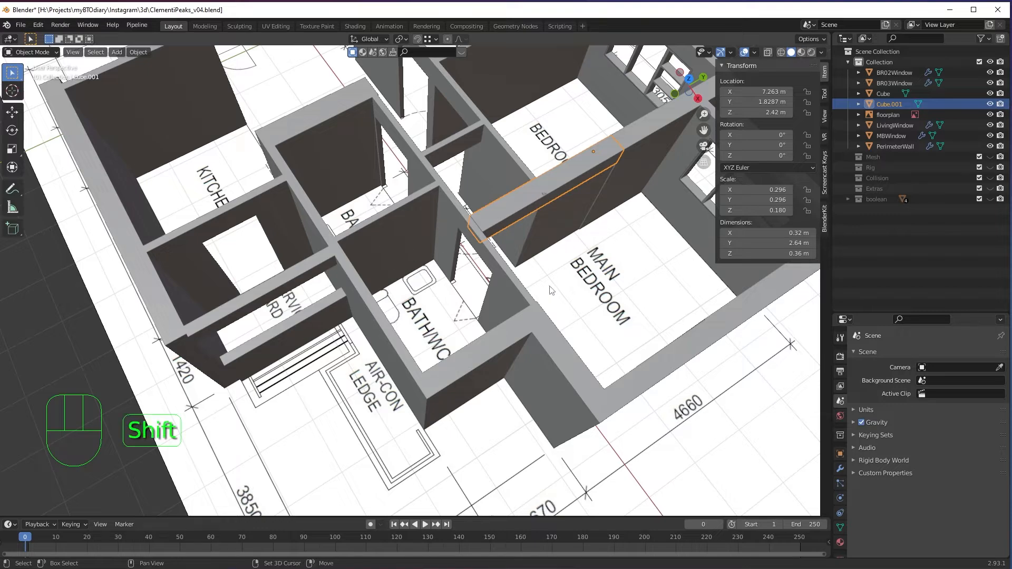
middle_click_drag(549, 286, 476, 261, "shift")
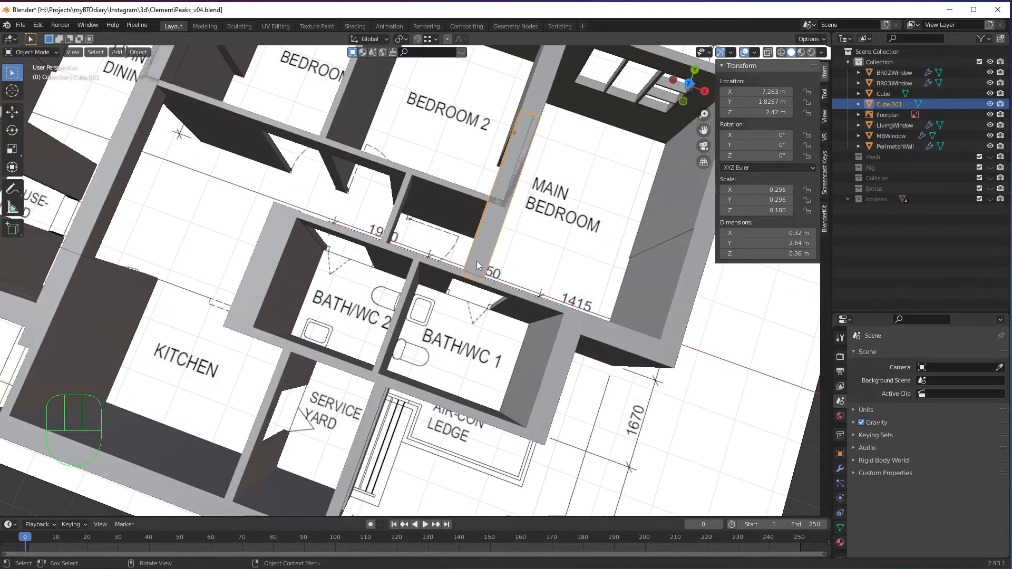
middle_click_drag(336, 383, 365, 361)
middle_click_drag(397, 328, 518, 340, "shift")
middle_click_drag(517, 340, 537, 301)
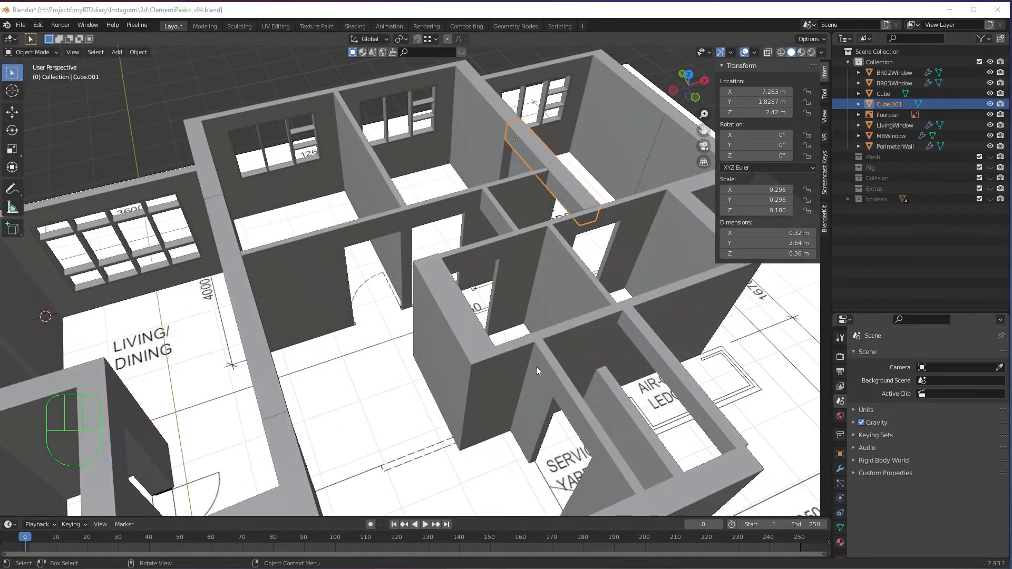
middle_click_drag(535, 367, 507, 378)
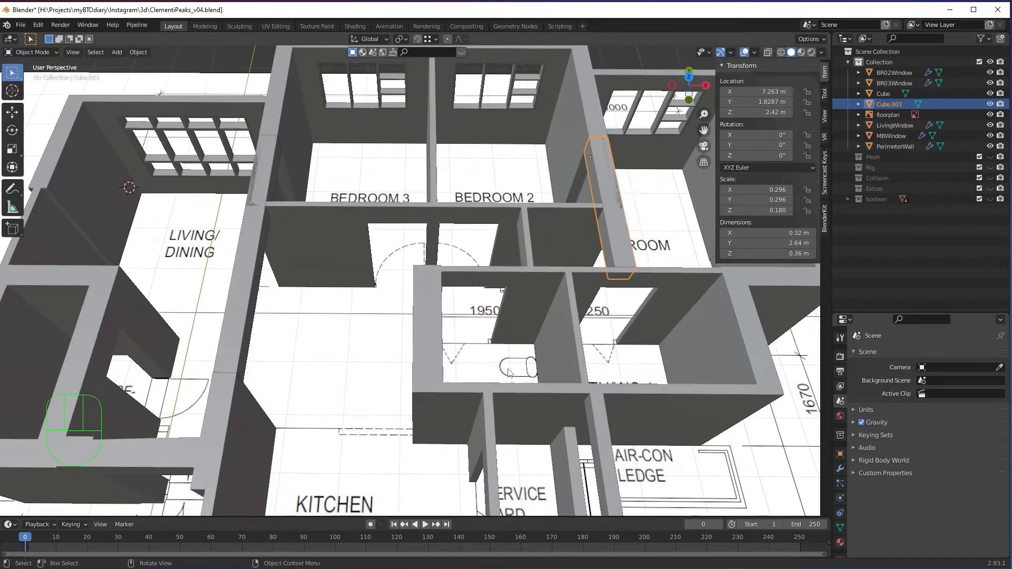
Step: Check the model against the floor plan in a see-through top view, focusing on the kitchen and service yard
middle_click_drag(559, 296, 584, 352)
key("alt+z")
scroll(581, 358, "down", 2)
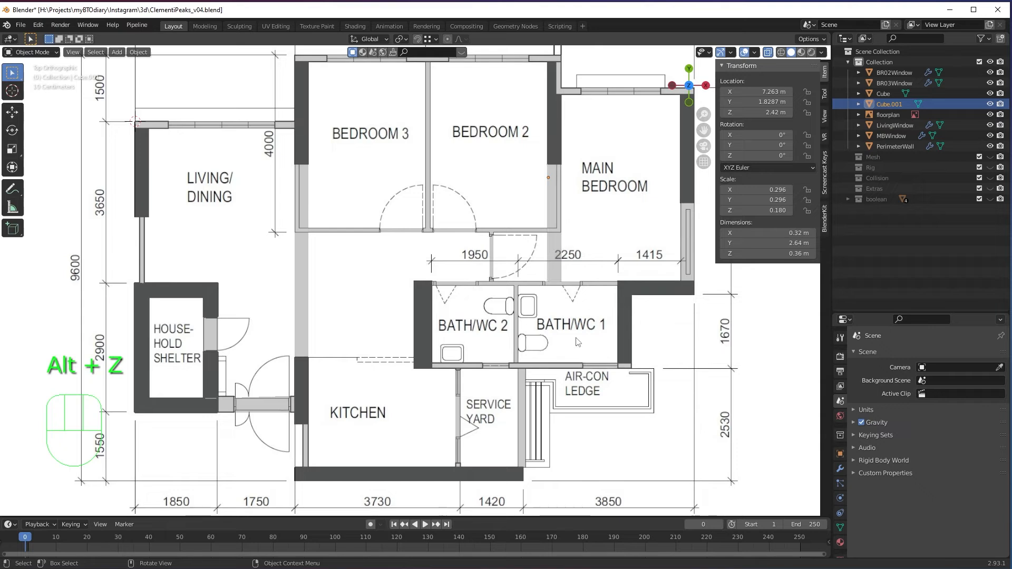
middle_click_drag(431, 347, 444, 320, "shift")
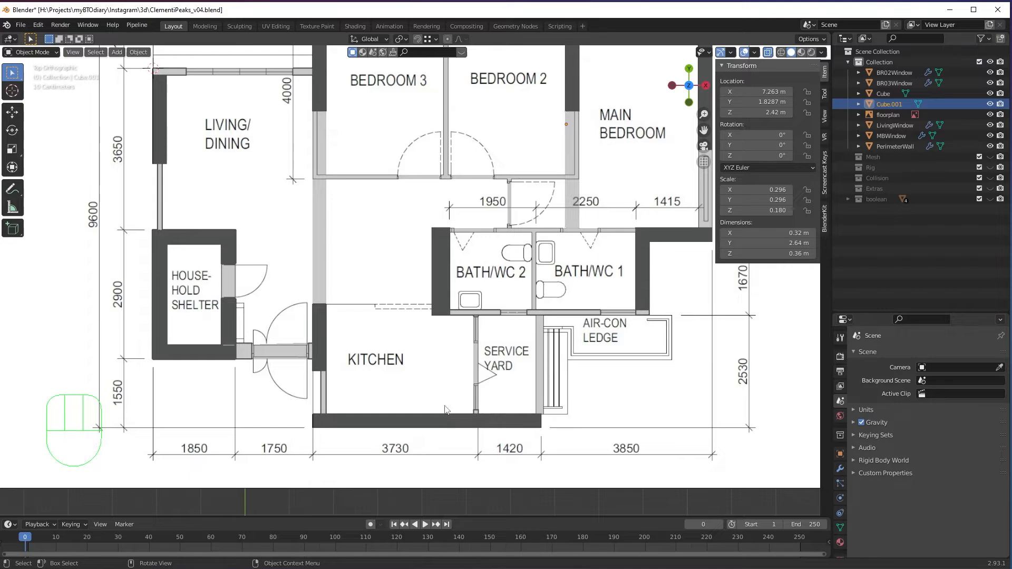
middle_click_drag(484, 287, 526, 331, "shift")
key("alt+z")
middle_click_drag(526, 332, 481, 308, "shift")
Step: Add a cube mesh and move it against the Bath/WC 2 wall beside the kitchen
left_click(621, 139)
key("shift+a")
mouse_move(535, 250)
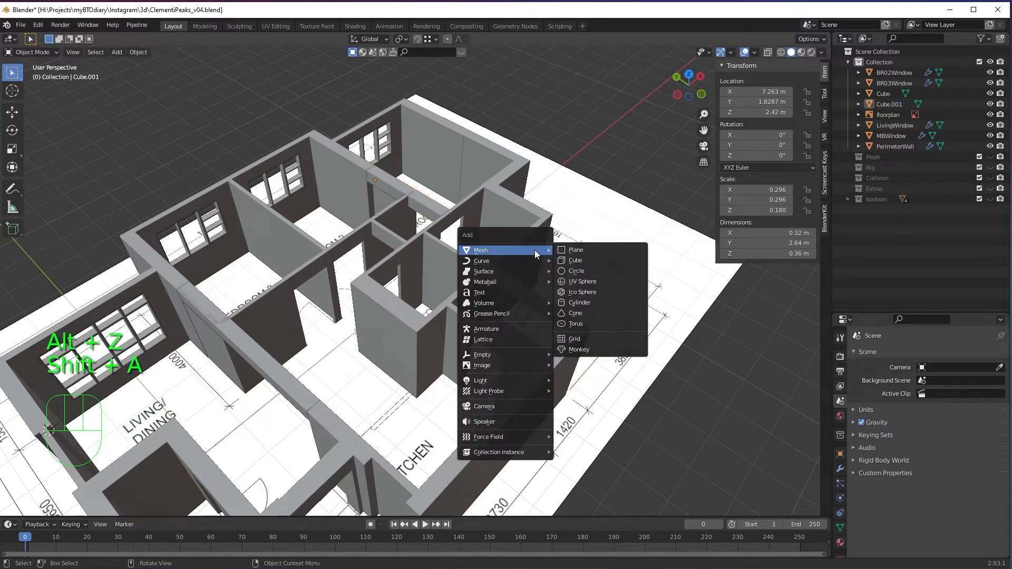
left_click(575, 260)
scroll(455, 372, "up", 3)
middle_click_drag(454, 372, 467, 333, "shift")
scroll(465, 316, "up", 3)
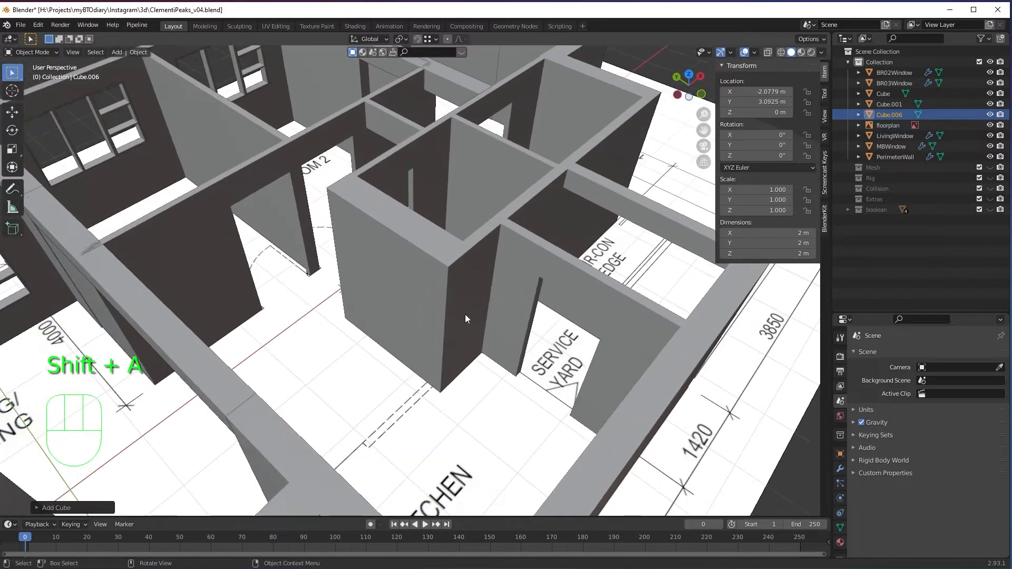
key("g")
left_click(447, 311)
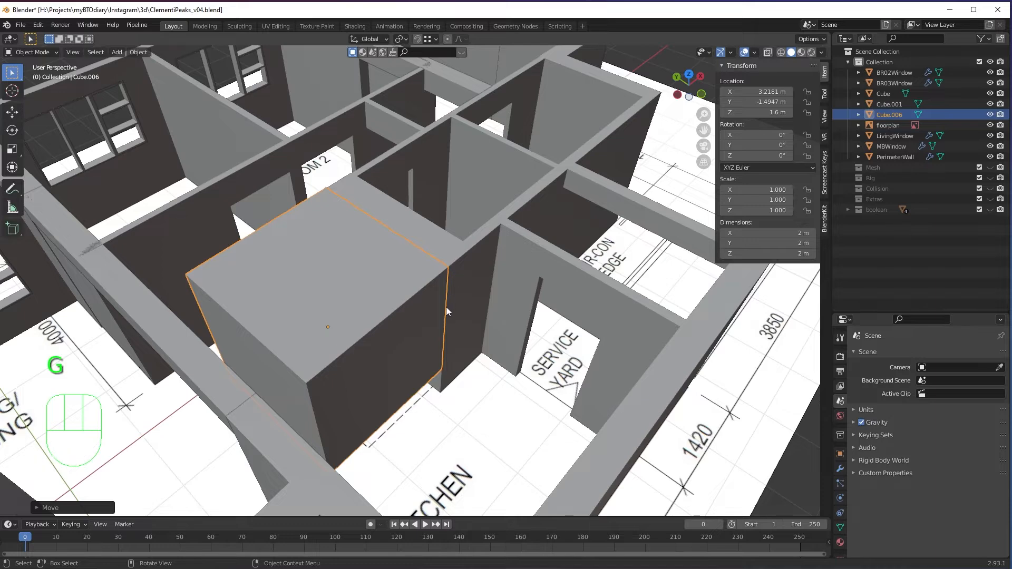
Step: Scale the new cube down to about 0.44 m and snap it near the upper corner of the Bath/WC 2 wall
middle_click_drag(447, 311, 435, 318)
key("s")
left_click(369, 310)
key("g")
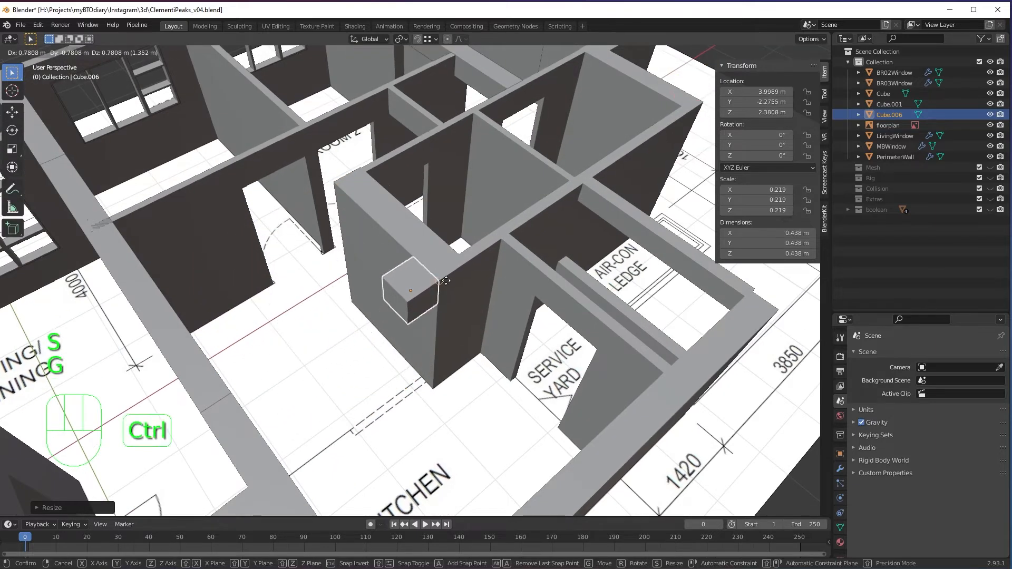
left_click(446, 281)
Step: Set the cube's Z dimension to 0.42 m and snap its top along the Z axis flush with the wall top, at Z 2.39 m
middle_click_drag(446, 281, 476, 294)
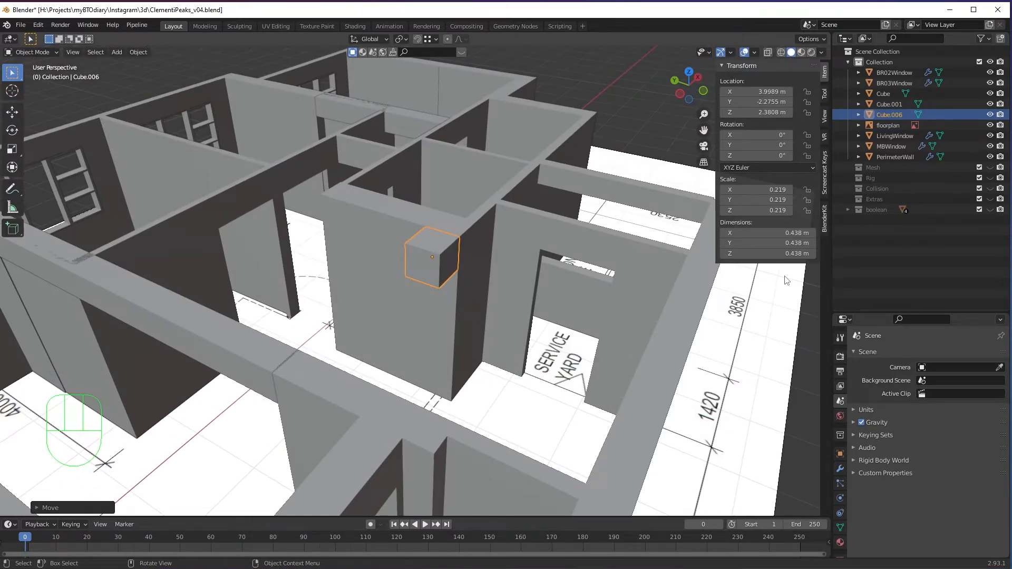
left_click(786, 254)
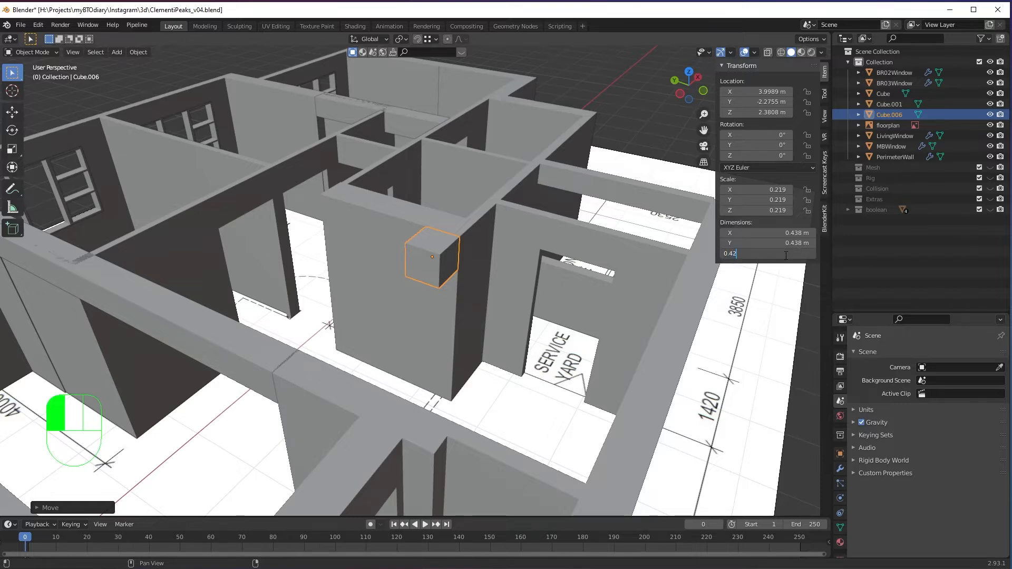
scroll(453, 252, "up", 3)
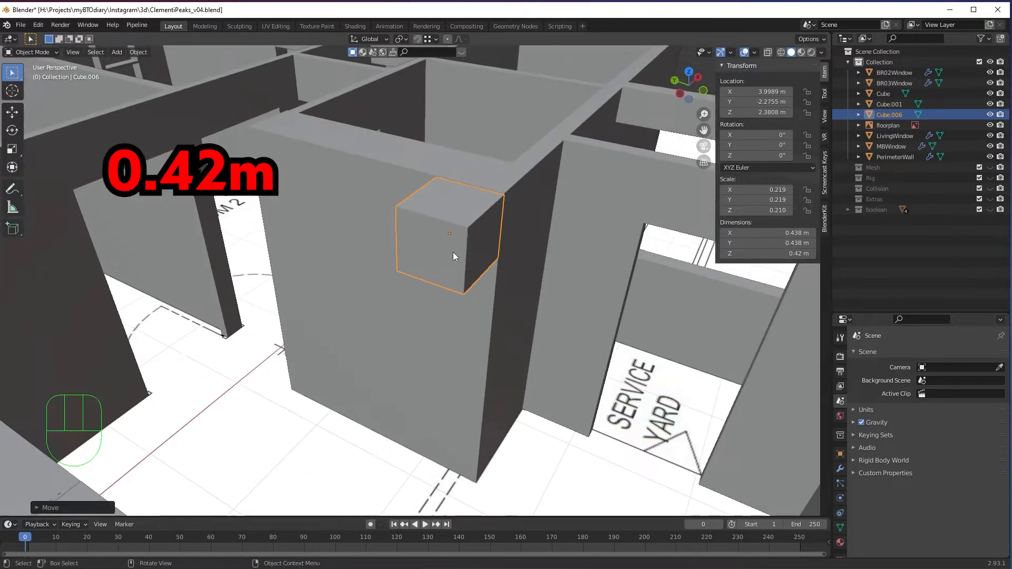
middle_click_drag(509, 316, 543, 346)
middle_click_drag(543, 346, 495, 348)
scroll(337, 268, "up", 4)
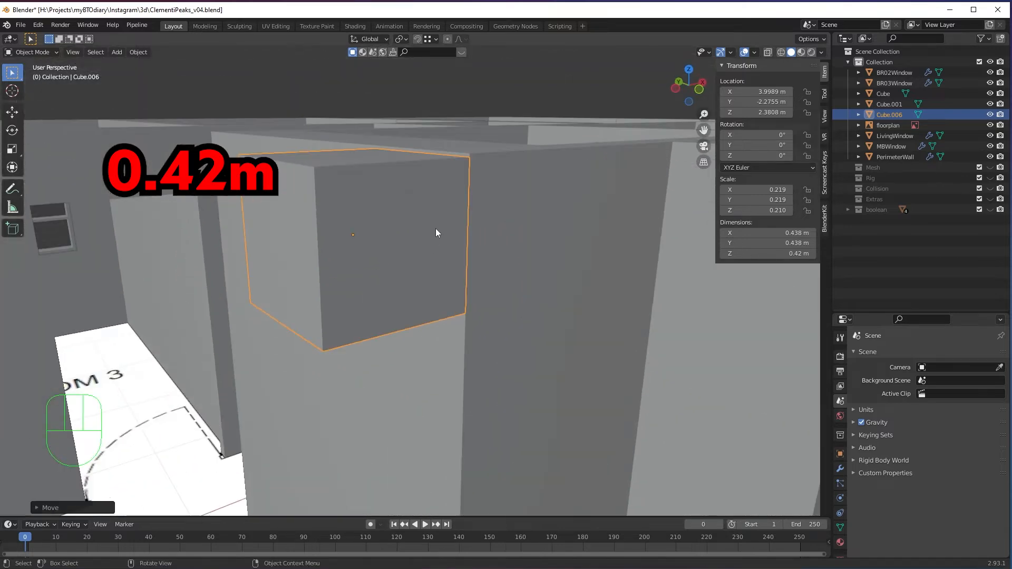
key("g")
key("z")
left_click(467, 159)
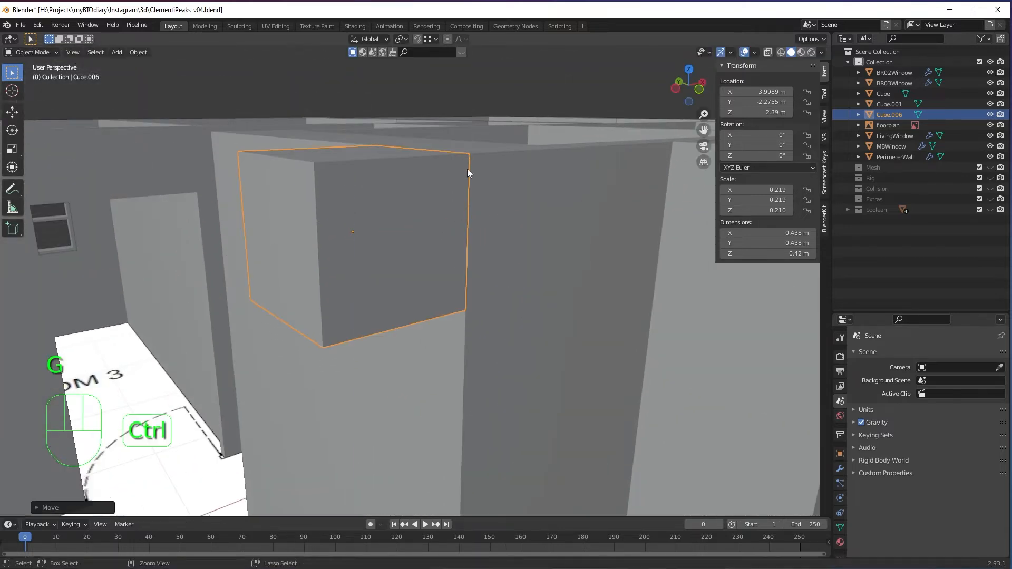
Step: In a see-through top view, snap the cube along X so its service-yard side lines up with the Bath/WC 2 wall's face
scroll(489, 220, "down", 5)
middle_click_drag(490, 220, 422, 308)
middle_click_drag(577, 292, 498, 156, "alt")
key("alt+z")
scroll(451, 217, "up", 2)
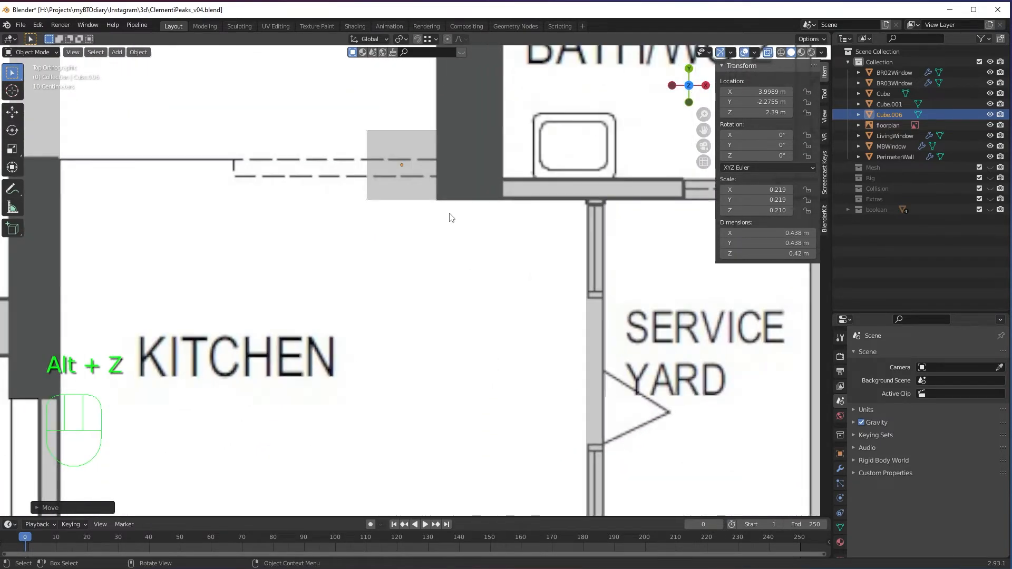
key("g")
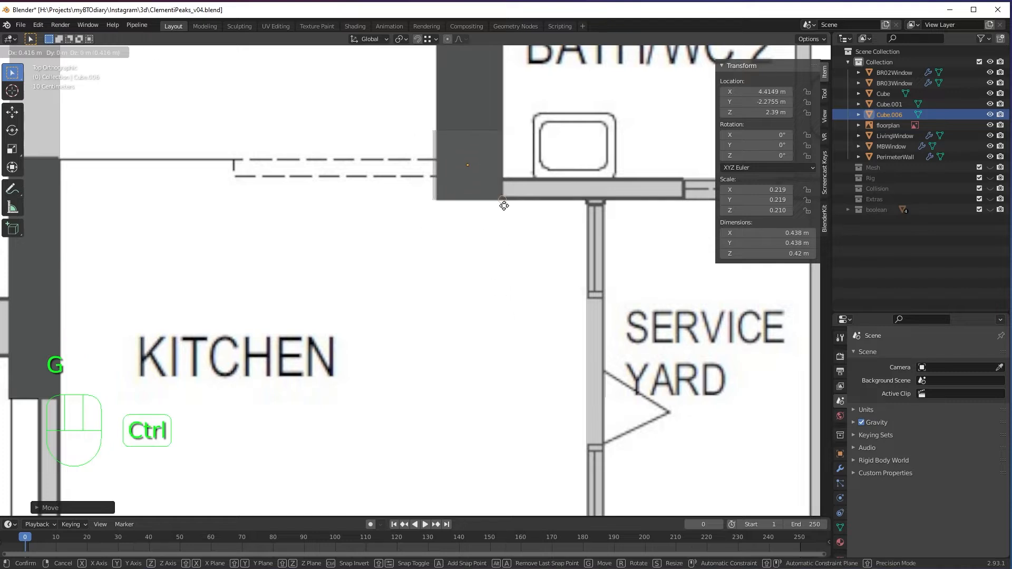
left_click(501, 217)
Step: Move the cube along Y to the kitchen side and snap it flush against the end of the Bath/WC 2 wall
scroll(509, 208, "up", 2)
middle_click_drag(529, 198, 495, 284, "shift")
key("g")
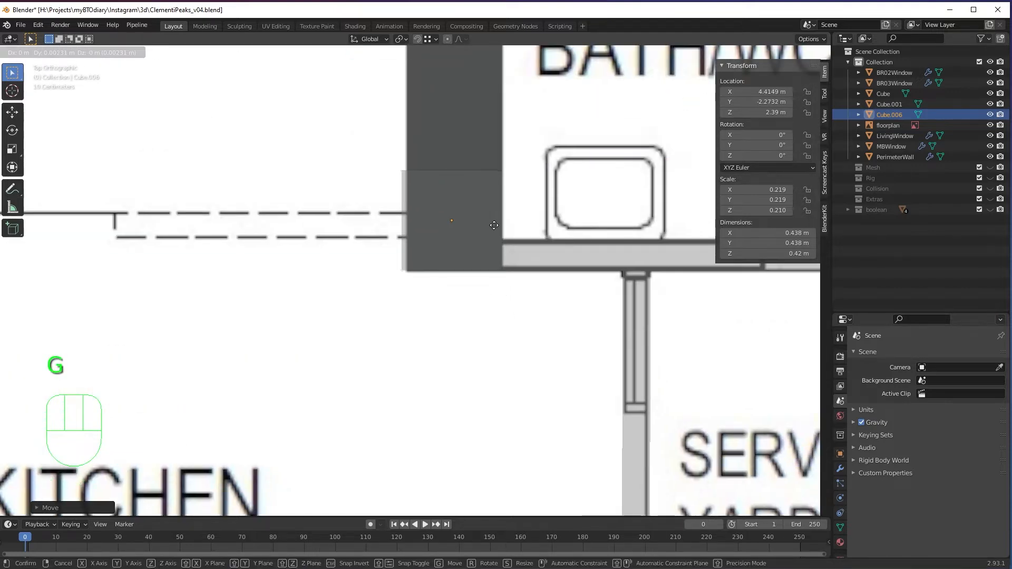
key("y")
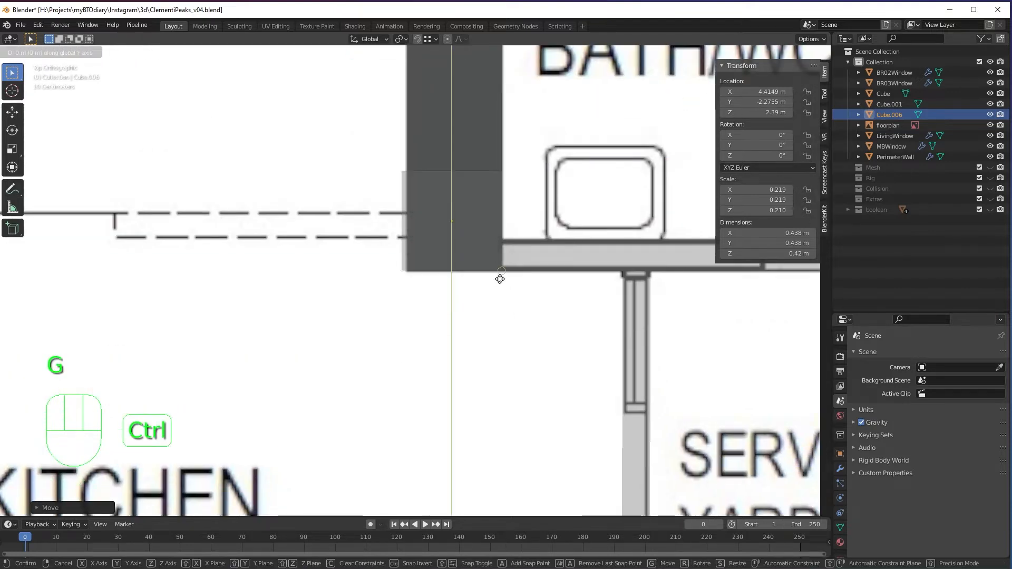
left_click(499, 282, "ctrl")
key("g")
left_click(492, 379)
key("g")
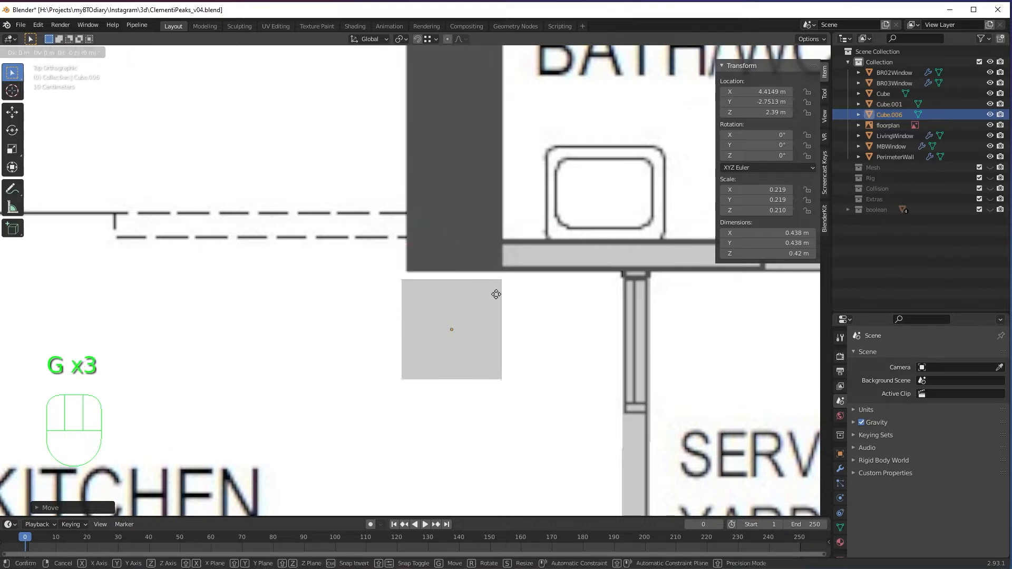
key("y")
left_click(498, 280, "ctrl")
Step: Edit the cube's mesh and snap its kitchen-side vertices along X to the wall's face, making it 0.416 m wide
scroll(447, 301, "up", 2)
key("Tab")
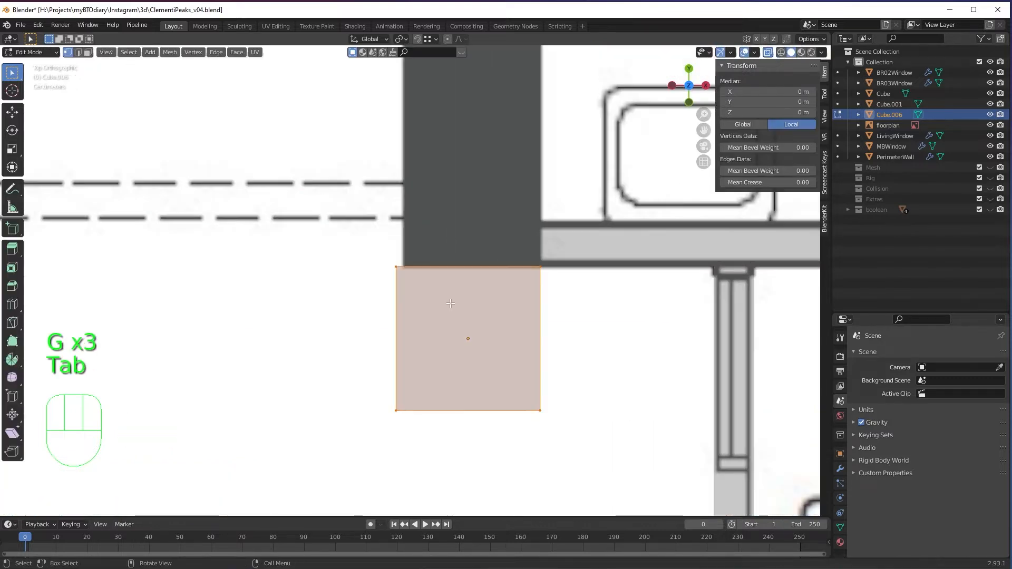
left_click_drag(372, 228, 451, 415)
key("g")
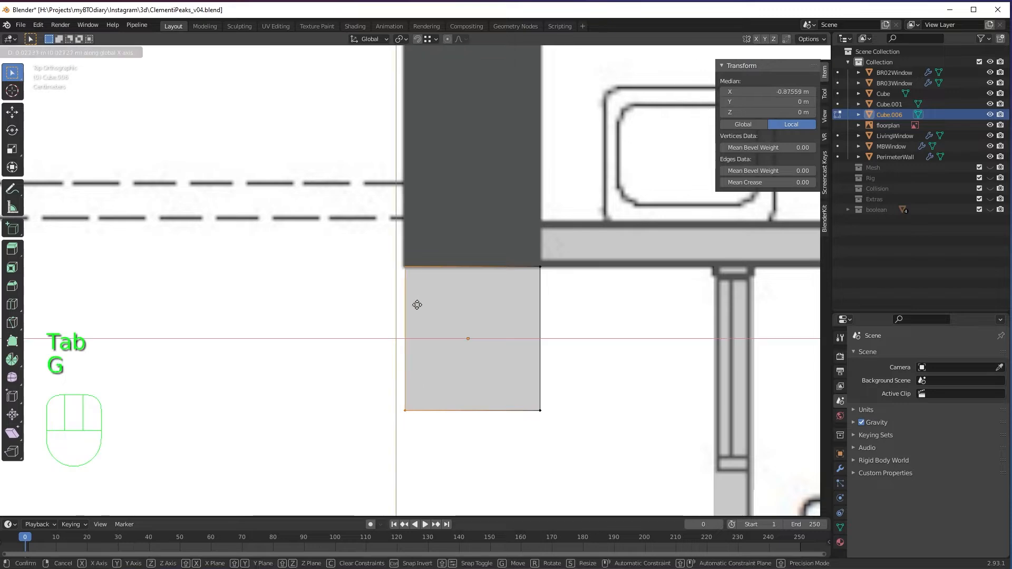
left_click(410, 272, "ctrl")
Step: Stretch the cube's free end along Y to the outer face of the kitchen's perimeter wall, making a 2.54 m long beam, and leave mesh editing
scroll(410, 272, "down", 2)
middle_click_drag(506, 349, 501, 311, "shift")
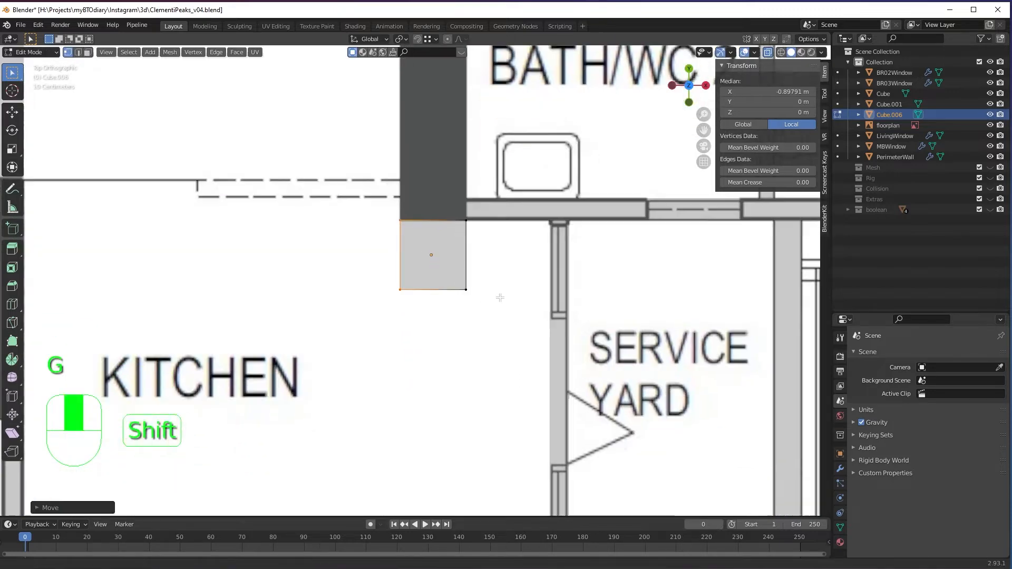
scroll(509, 311, "down", 1)
scroll(509, 312, "down", 2)
middle_click_drag(434, 314, 470, 274, "shift")
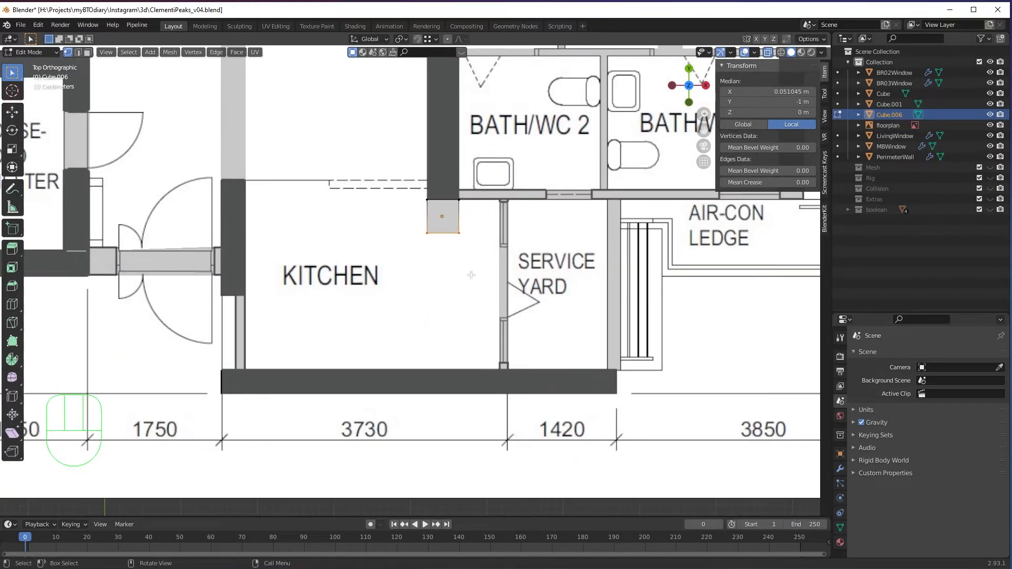
key("g")
key("ctrl")
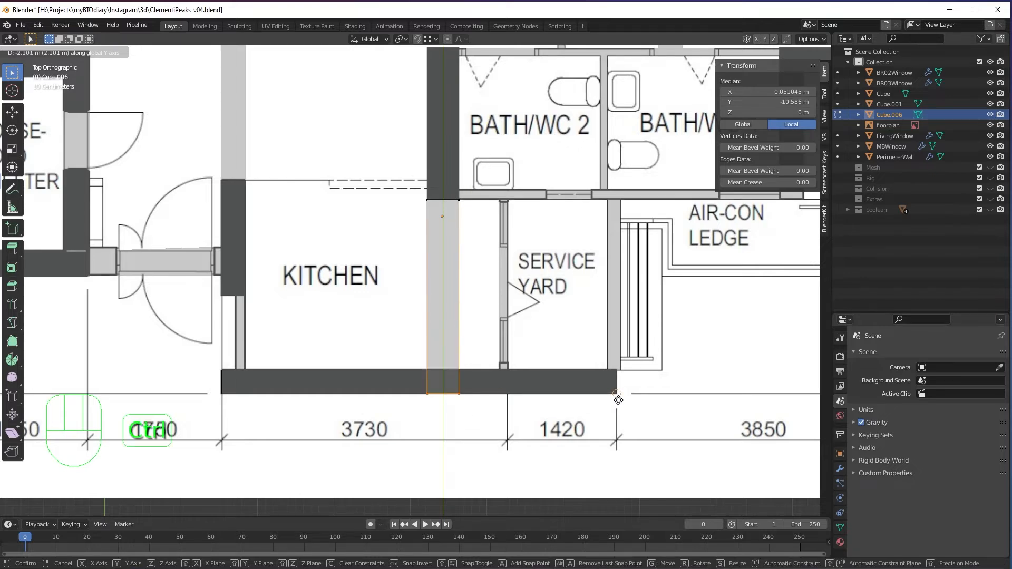
left_click(510, 393)
left_click(530, 329)
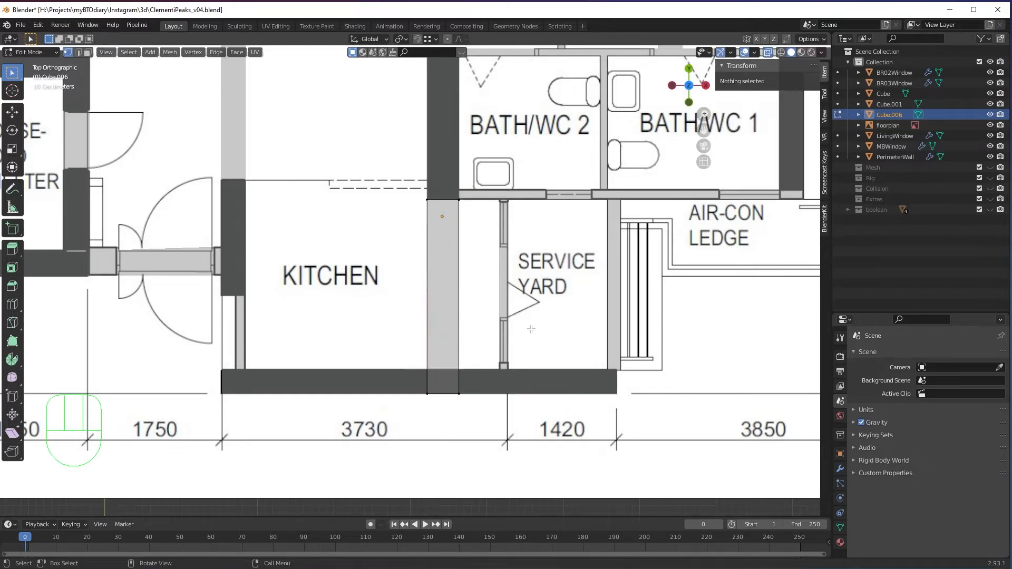
key("alt+z")
middle_click_drag(464, 339, 508, 267)
key("Tab")
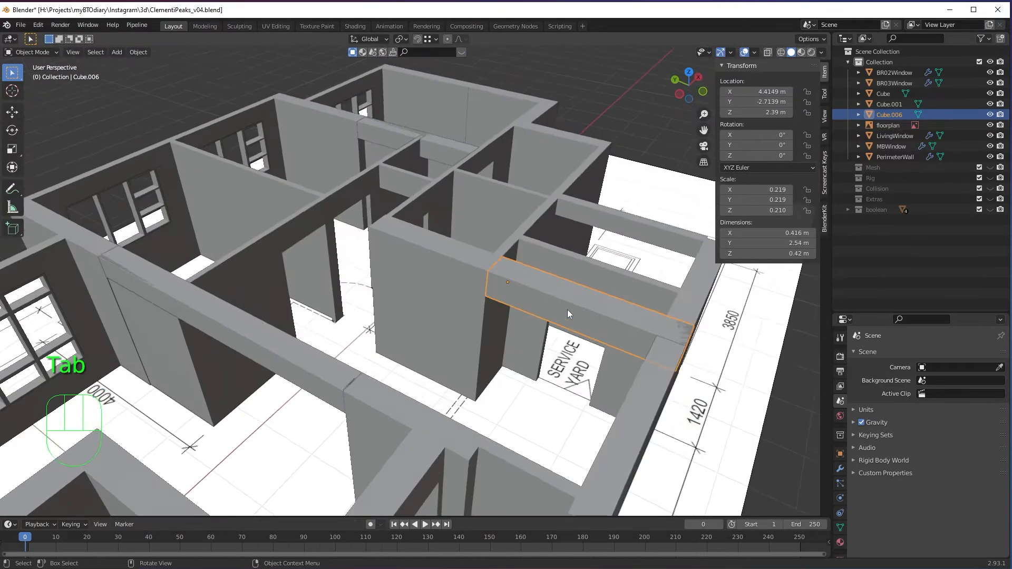
Step: Examine the kitchen beam and its surroundings in perspective, checking the service yard, perimeter wall, bedrooms and living room
middle_click_drag(568, 309, 574, 338)
middle_click_drag(593, 239, 469, 242, "shift")
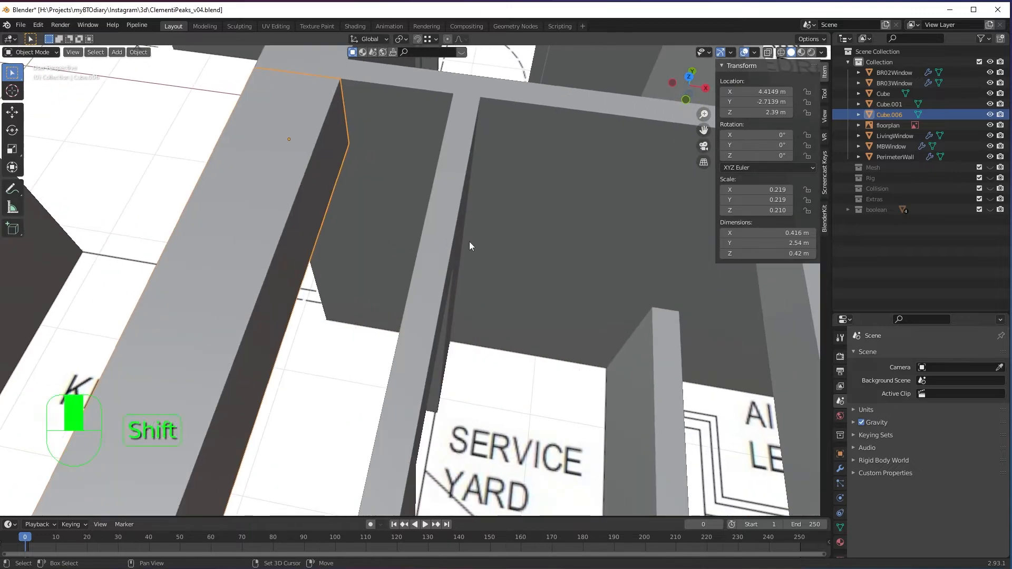
left_click(440, 279)
middle_click_drag(440, 279, 445, 306)
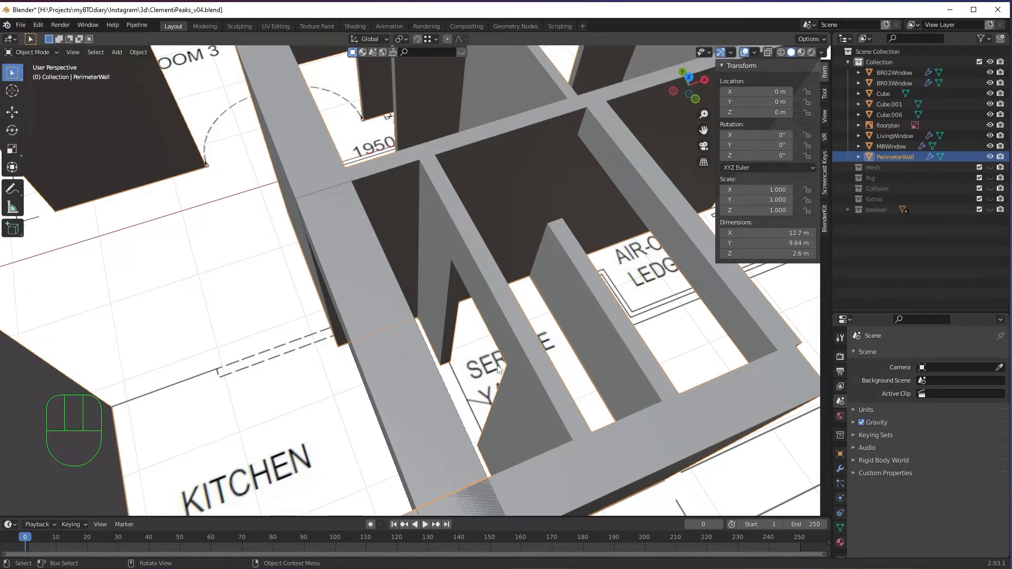
scroll(545, 400, "down", 3)
middle_click_drag(542, 380, 470, 386)
middle_click_drag(403, 324, 362, 302)
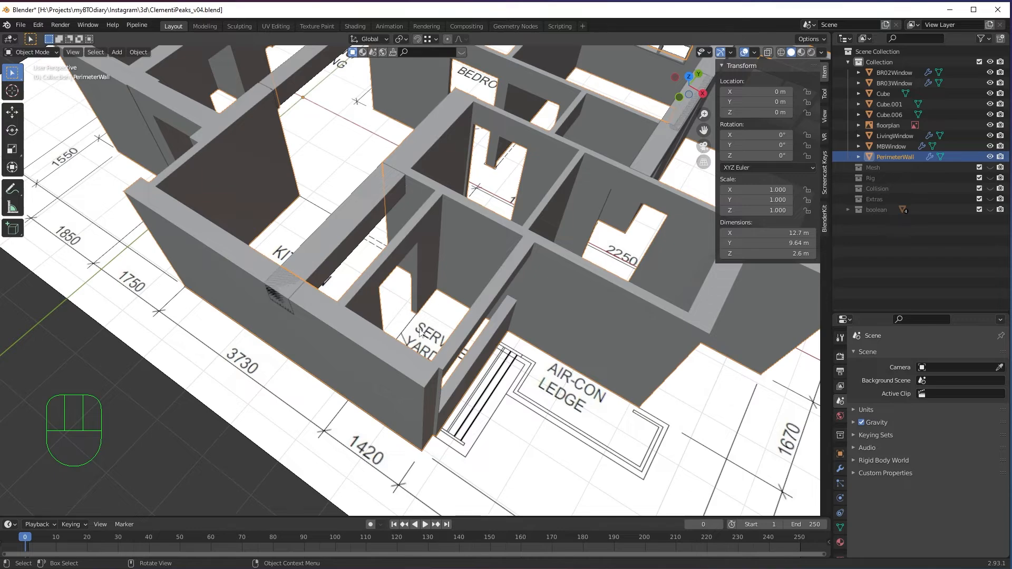
scroll(475, 340, "down", 3)
middle_click_drag(500, 317, 504, 365, "shift")
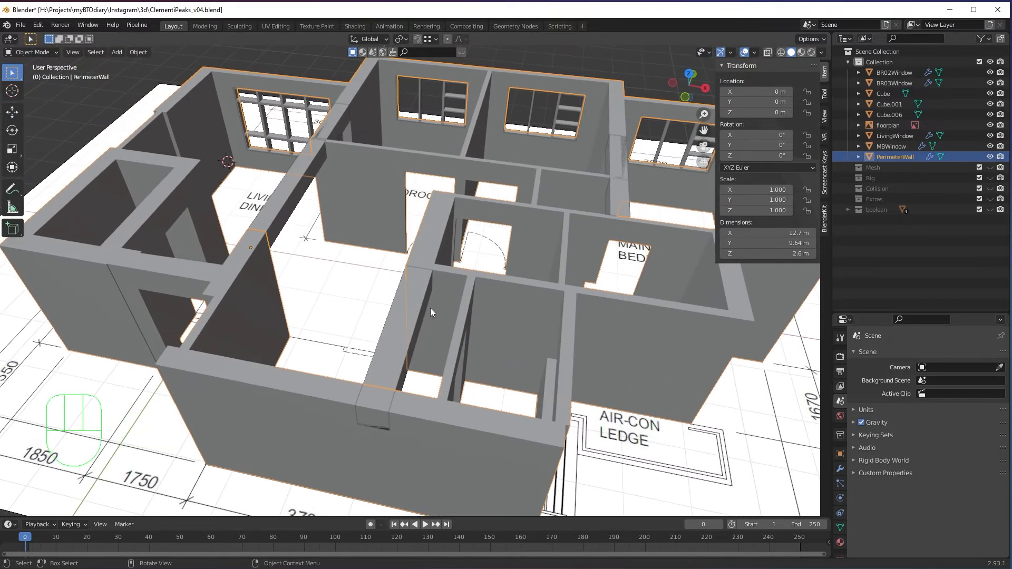
scroll(377, 296, "up", 3)
middle_click_drag(377, 296, 505, 314, "shift")
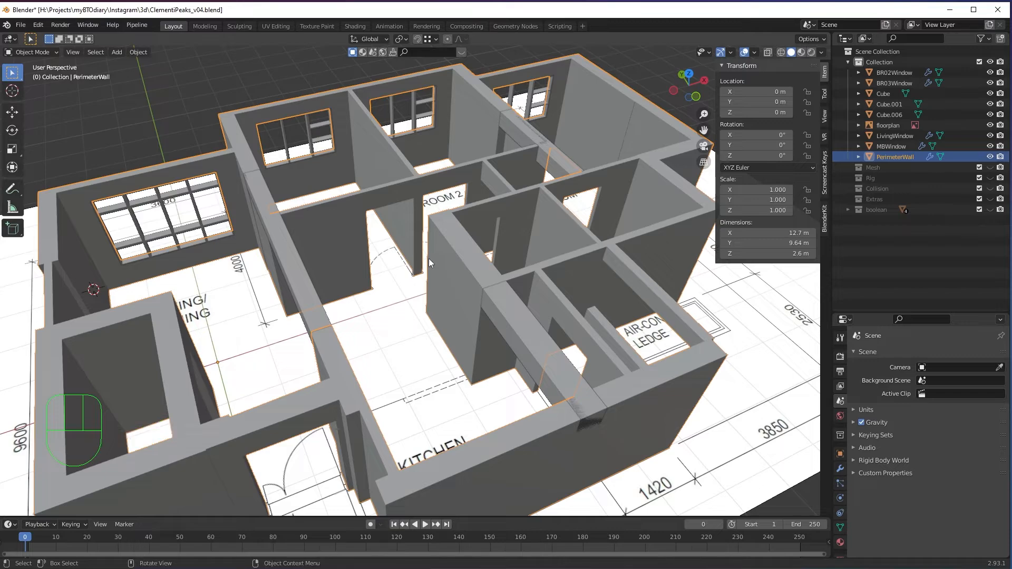
middle_click_drag(498, 254, 518, 232, "shift")
scroll(467, 308, "up", 2)
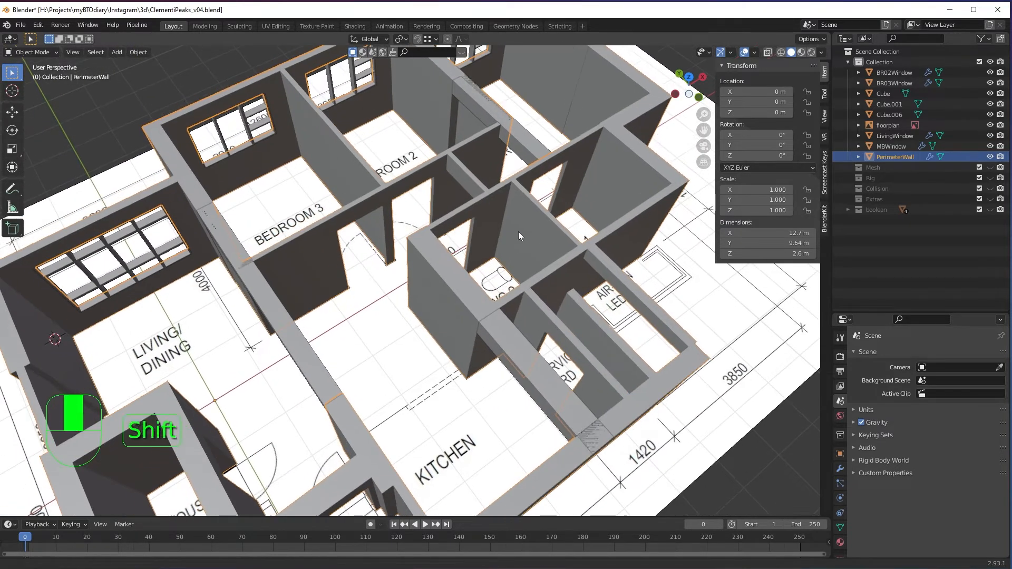
scroll(462, 207, "down", 2)
middle_click_drag(461, 207, 457, 284, "shift")
scroll(298, 343, "up", 3)
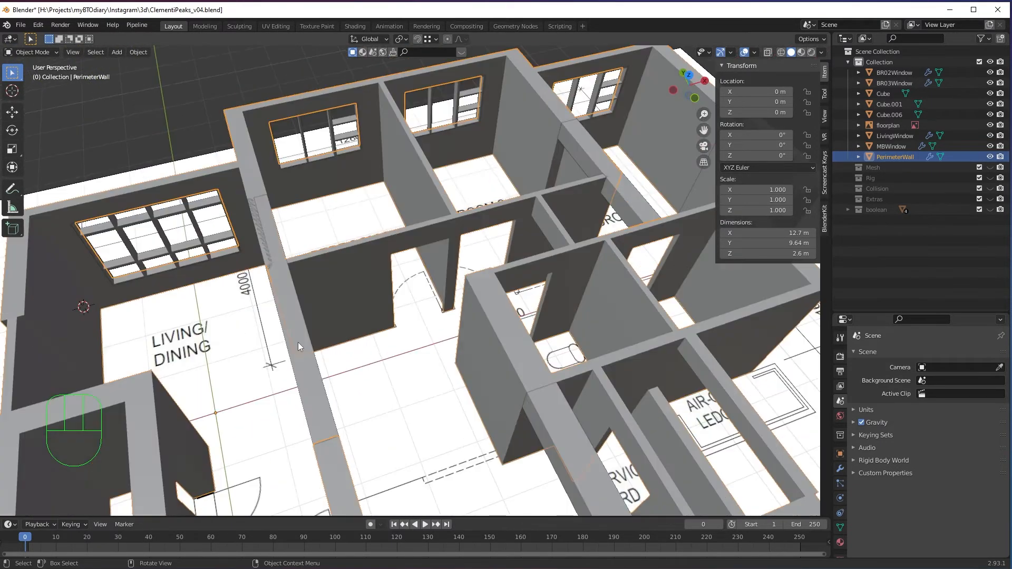
Step: Select the living room, Main Bedroom and kitchen beams and move them to a new collection named Beams
left_click(301, 345)
middle_click_drag(302, 346, 490, 225)
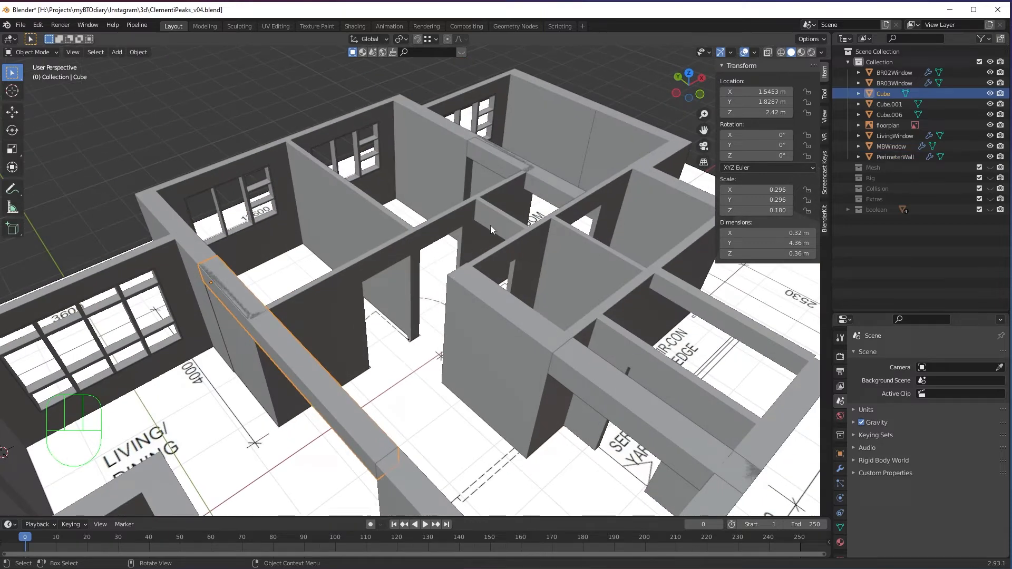
left_click(544, 188, "shift")
left_click(589, 381, "shift")
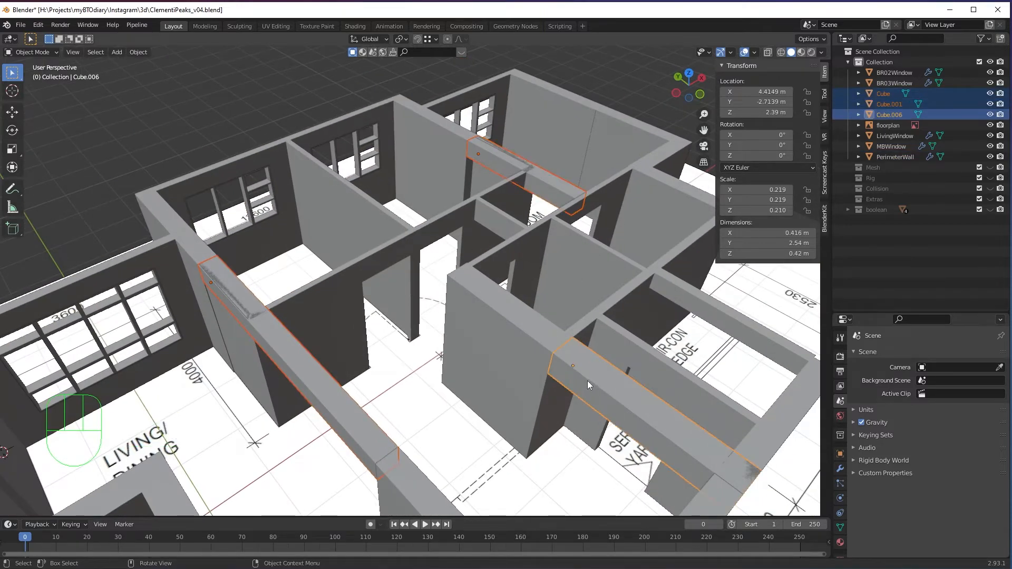
scroll(583, 377, "down", 3)
middle_click_drag(583, 378, 527, 372)
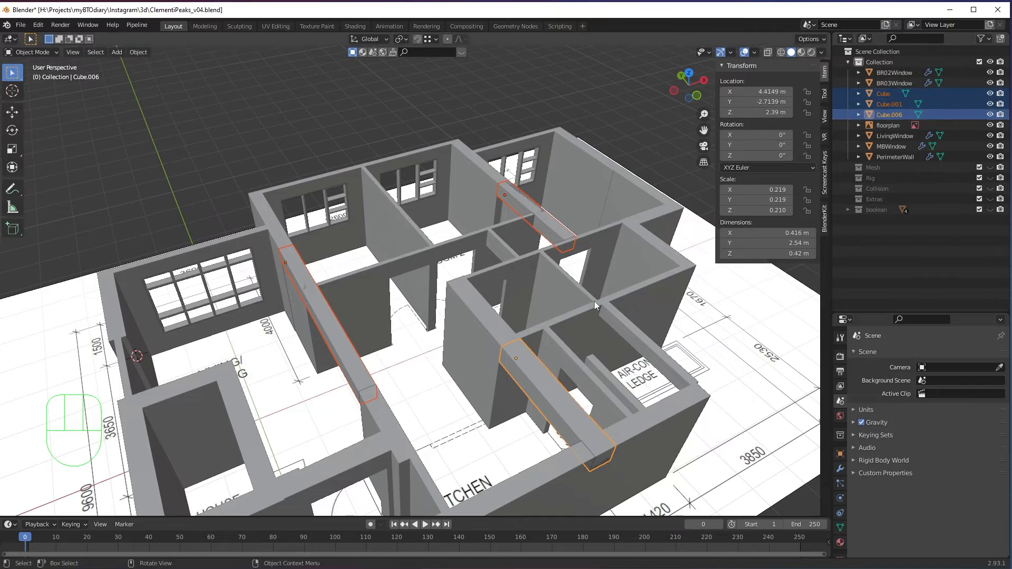
middle_click_drag(593, 302, 593, 330)
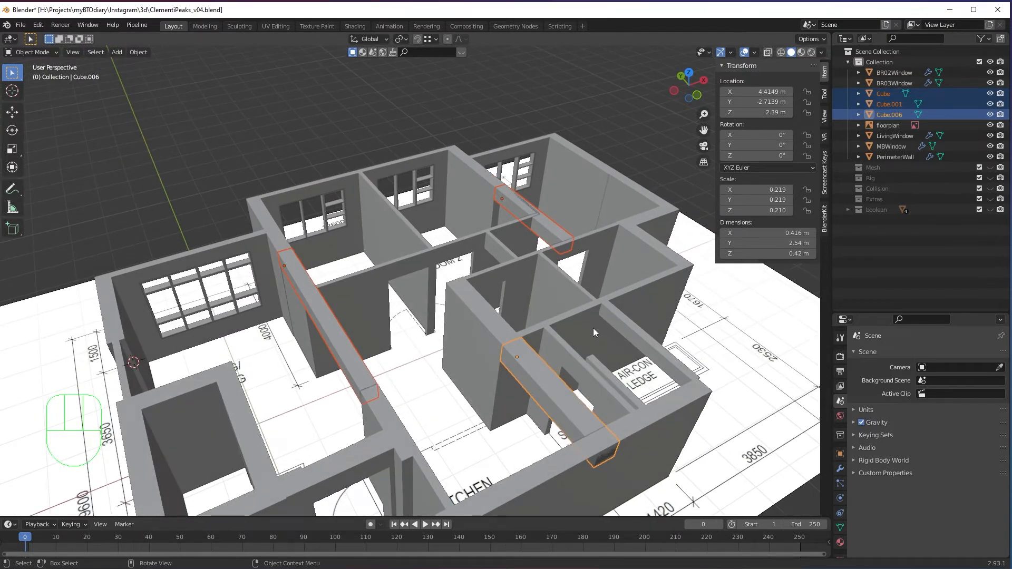
key("m")
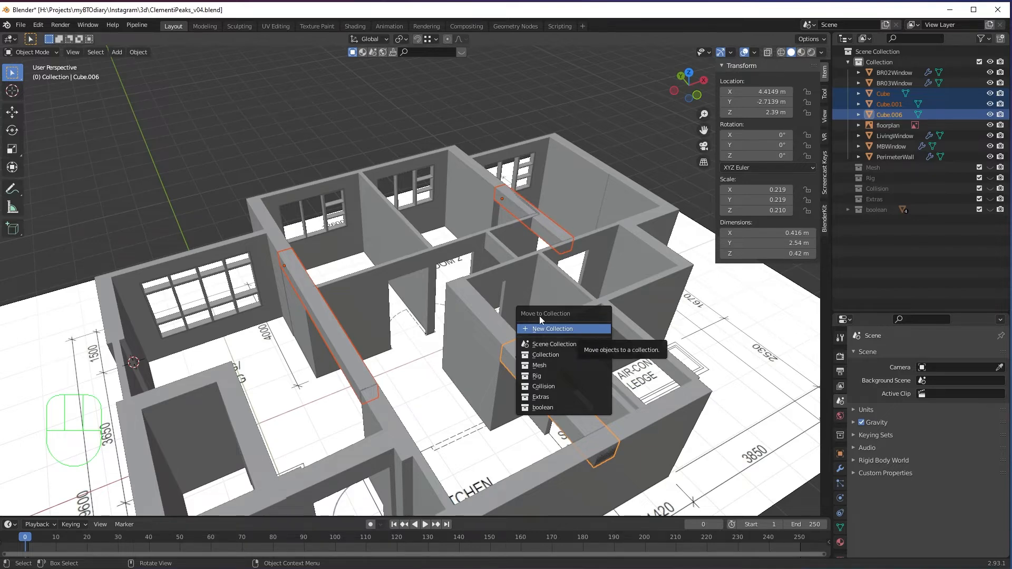
left_click(552, 328)
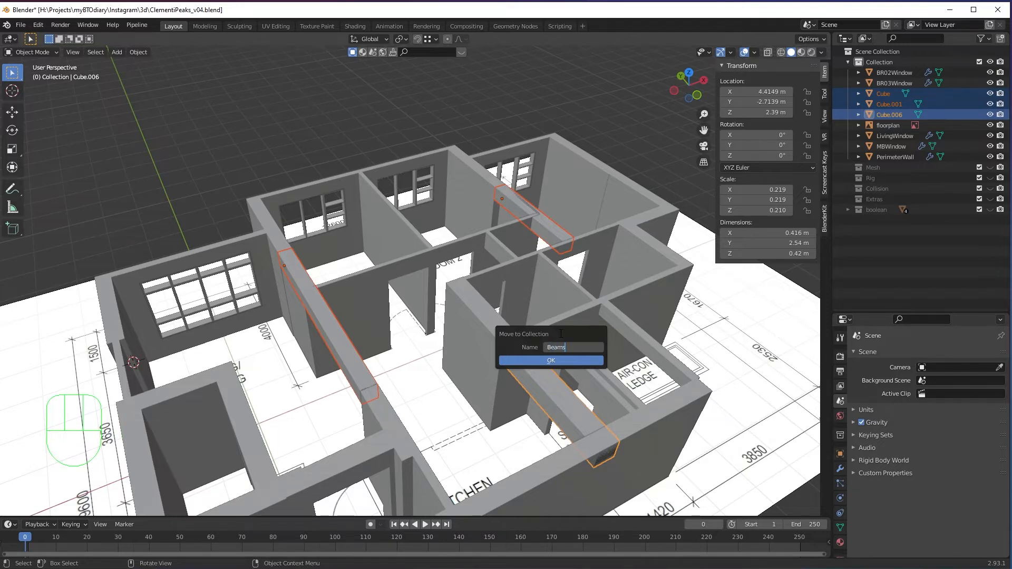
left_click(573, 362)
left_click(850, 191)
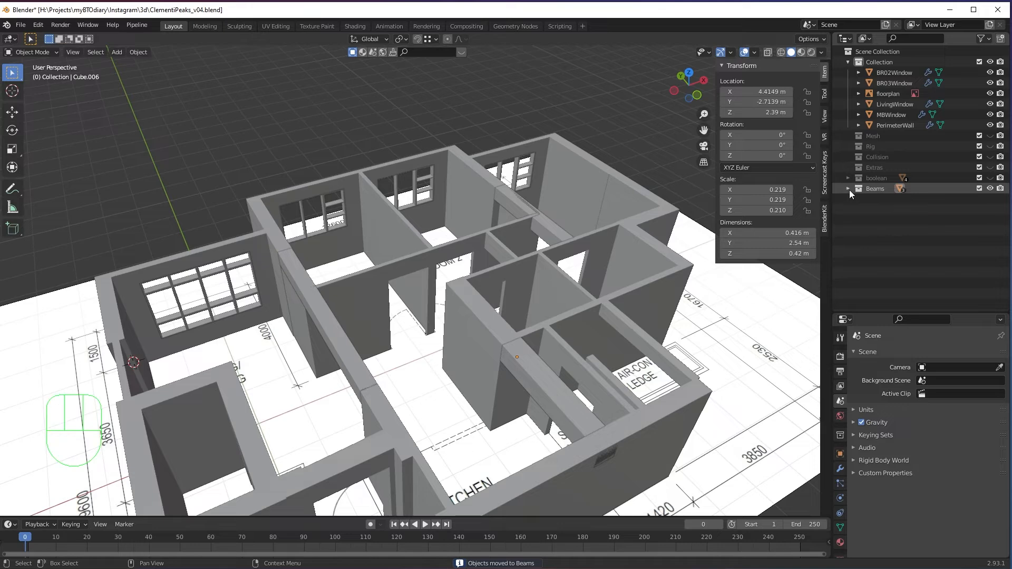
Step: Hide and show the Beams collection repeatedly to compare the model with and without its beams
middle_click_drag(445, 297, 494, 270)
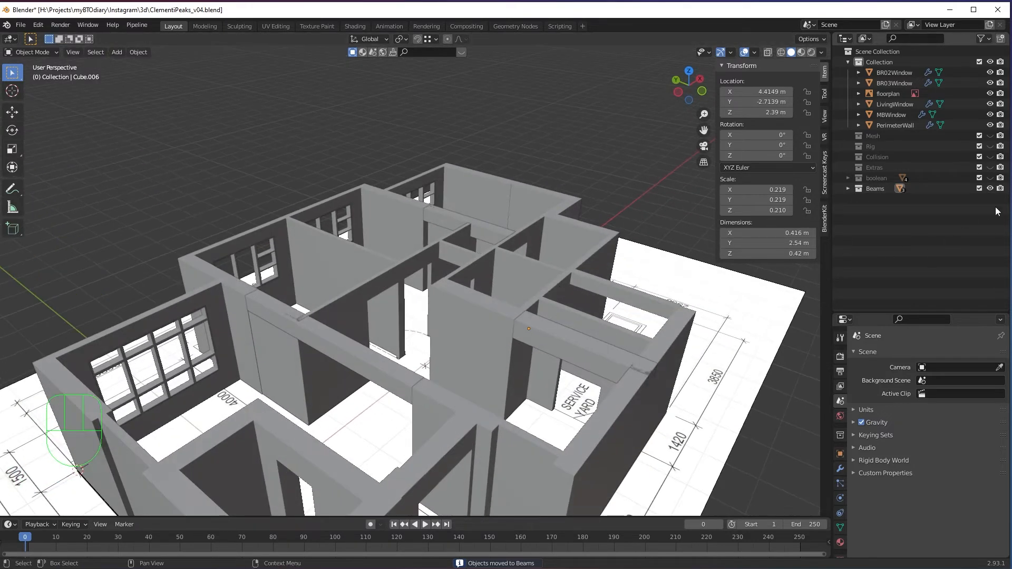
left_click(990, 189)
left_click(990, 189)
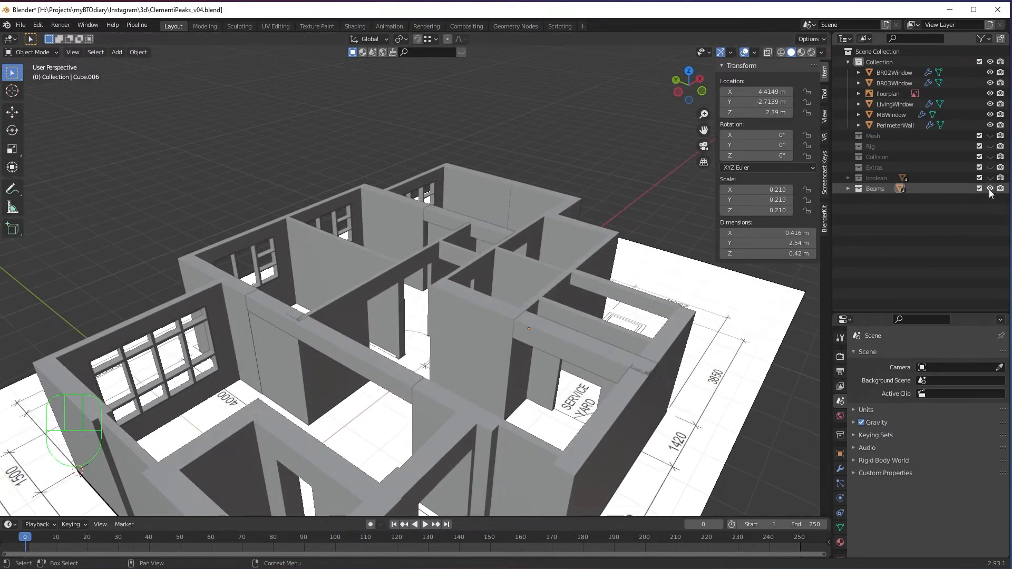
left_click(990, 190)
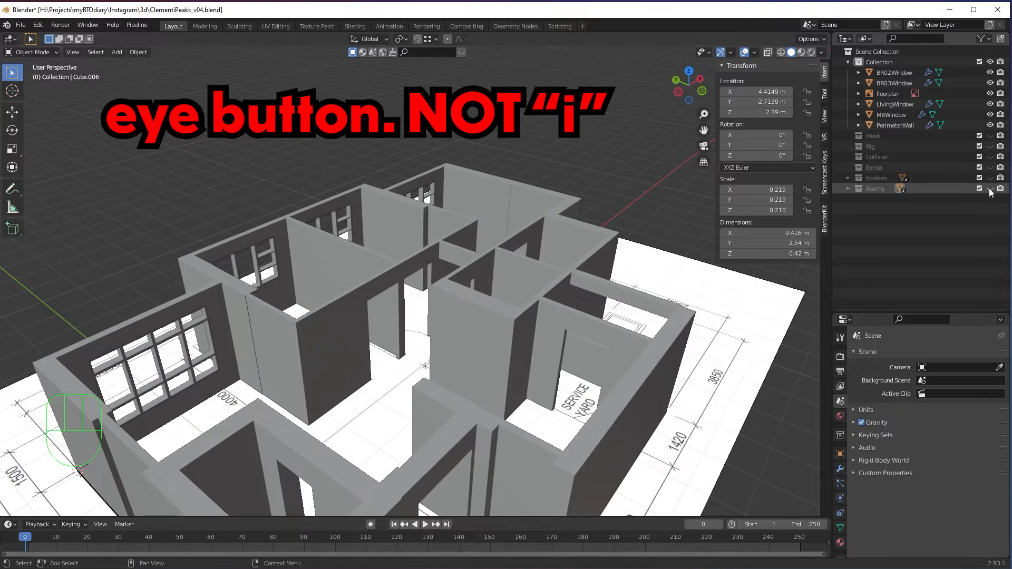
left_click(991, 189)
left_click(990, 190)
left_click(991, 190)
Step: Duplicate the beam between the living room and Bedroom 3 in top view, placing the copy along X beside the opposite Living/Dining wall
middle_click_drag(487, 312, 441, 315)
key("alt+z")
middle_click_drag(479, 286, 550, 379)
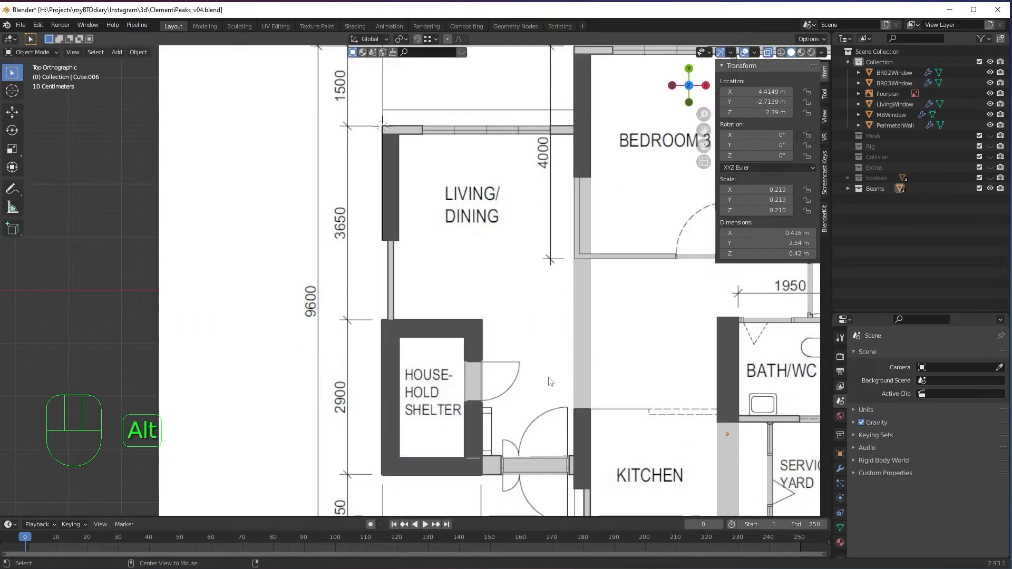
left_click(579, 281)
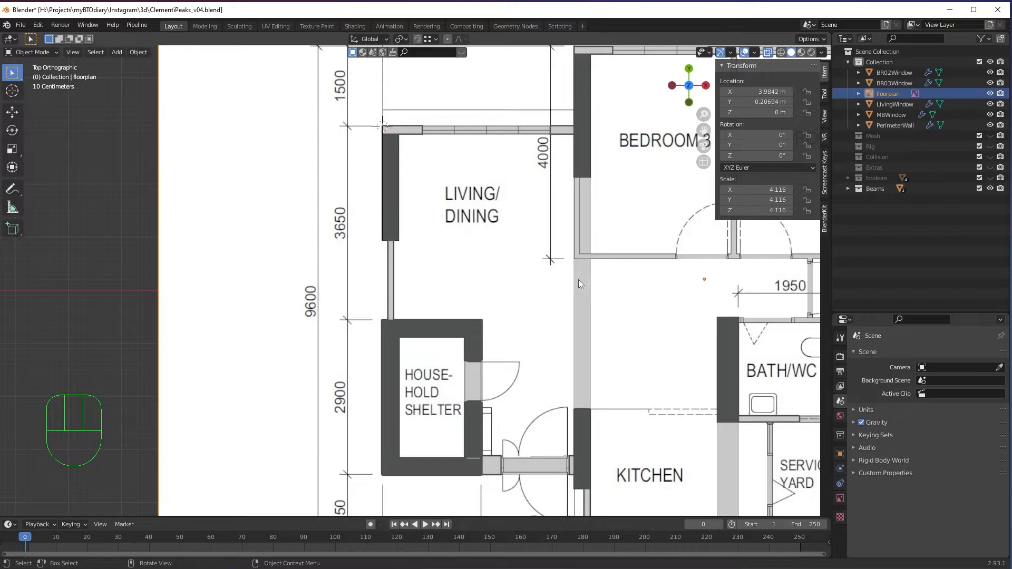
key("alt+z")
middle_click_drag(584, 269, 565, 301)
left_click(581, 318)
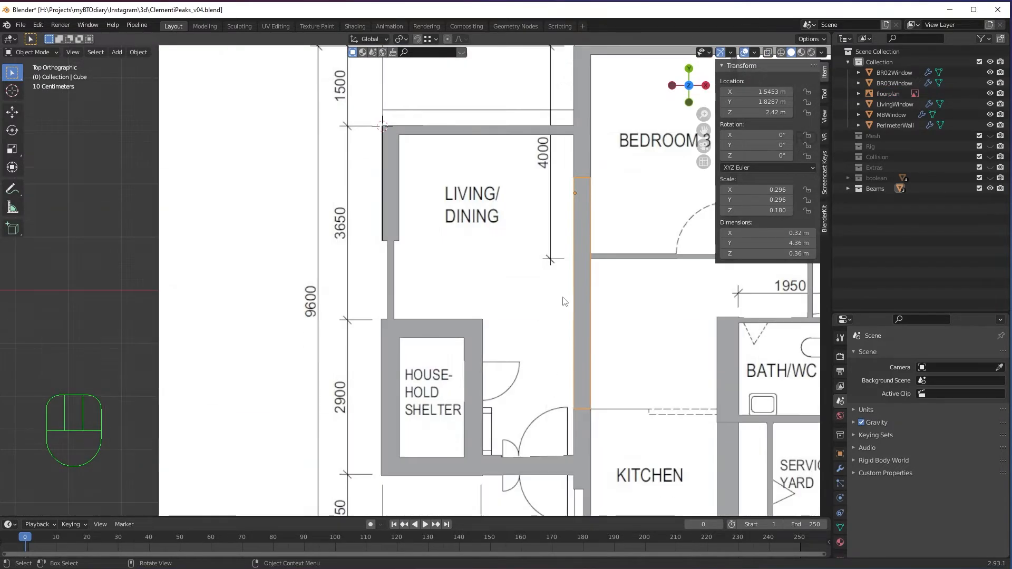
key("shift+d")
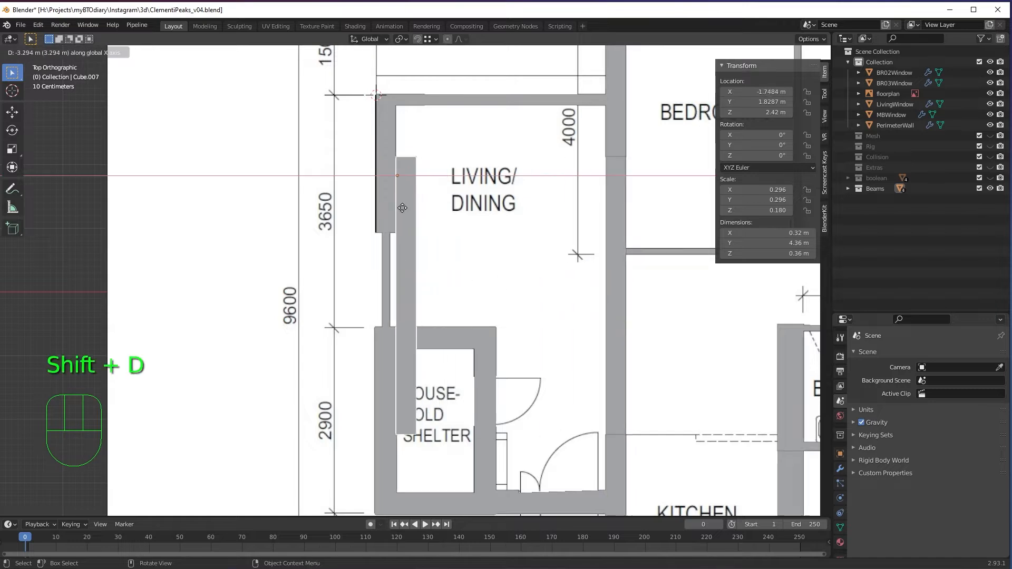
left_click(398, 221)
Step: Move the duplicated beam onto the Living/Dining outer wall line, snapping its end and side to the thick wall section
scroll(412, 235, "up", 3)
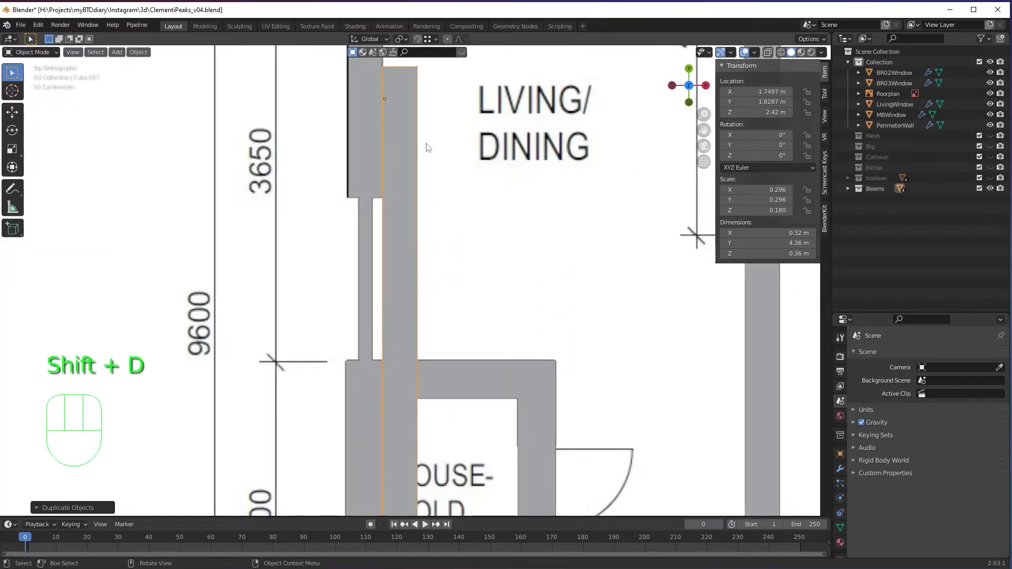
key("g")
key("g")
key("g")
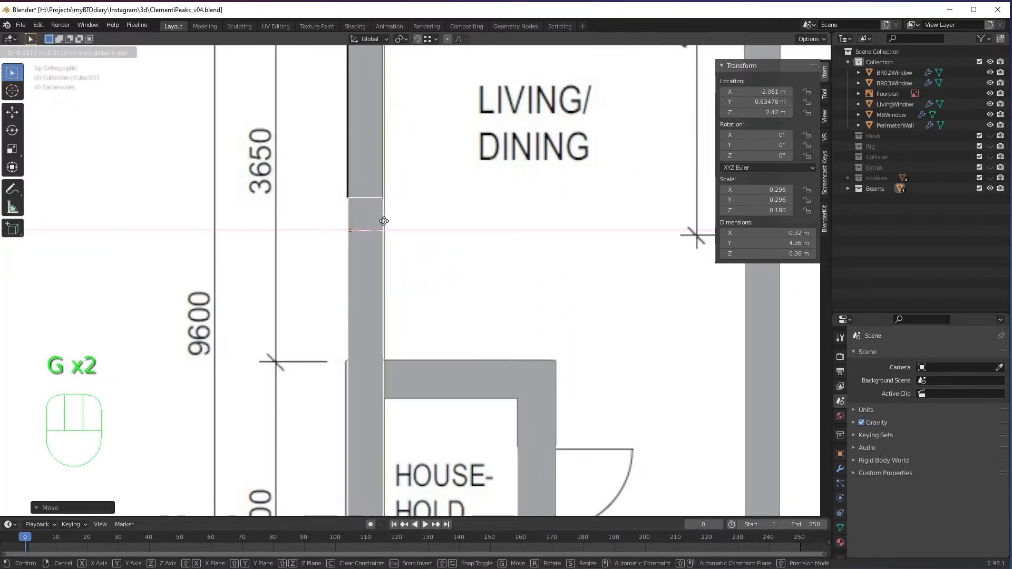
left_click(382, 210)
scroll(381, 210, "up", 3)
key("g")
middle_click_drag(360, 201, 376, 181)
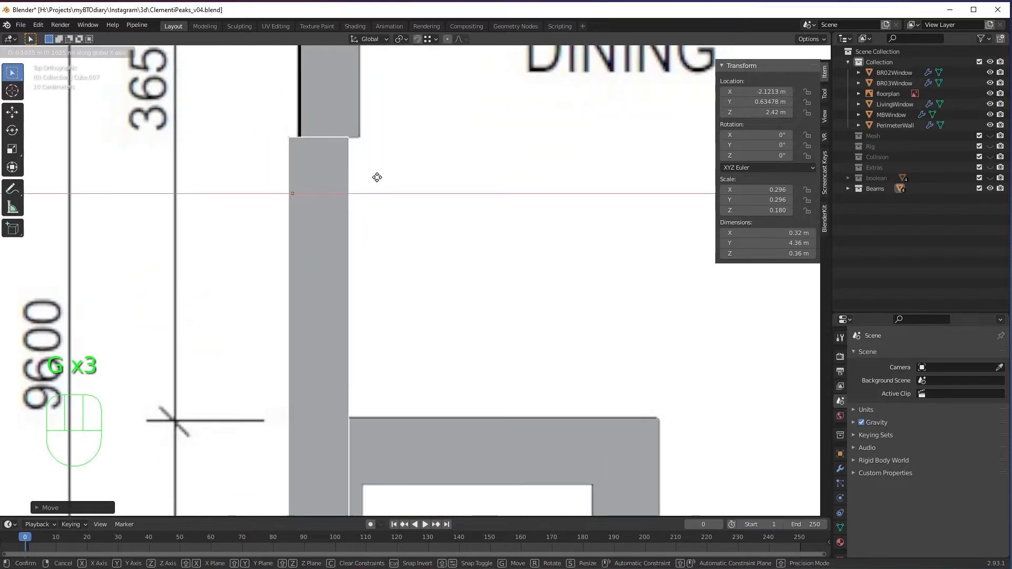
left_click(377, 189)
scroll(377, 204, "down", 3)
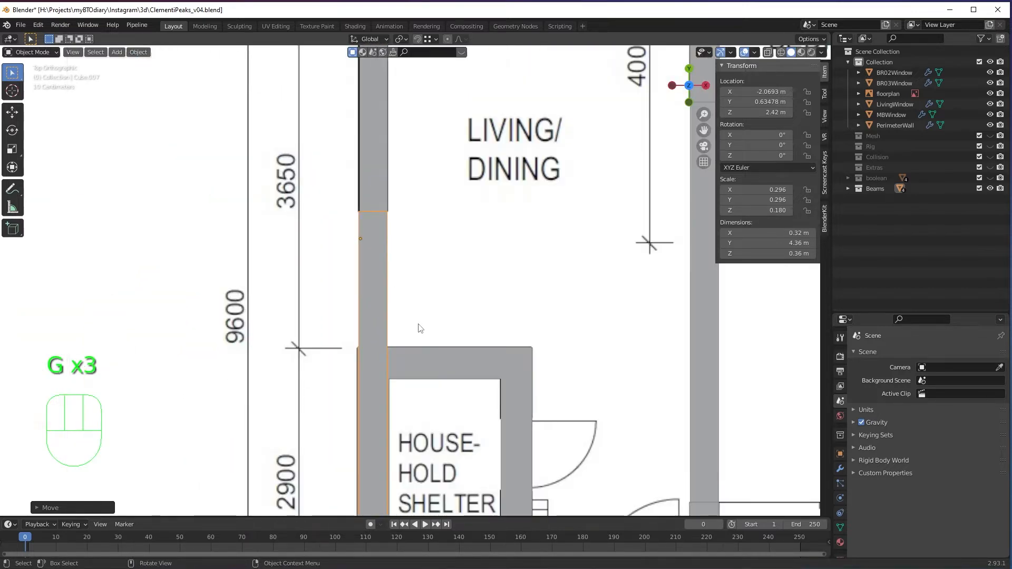
Step: Try to shorten the beam by snapping its Household Shelter end along Y to the start of the shelter wall
middle_click_drag(421, 328, 441, 238, "shift")
key("Tab")
scroll(426, 326, "down", 1)
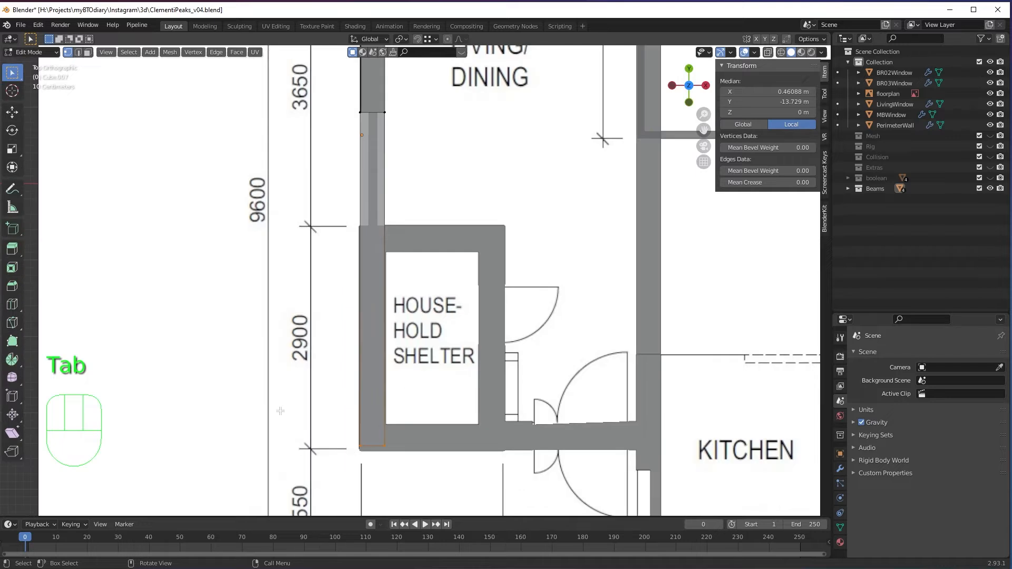
left_click_drag(281, 412, 444, 477)
key("g")
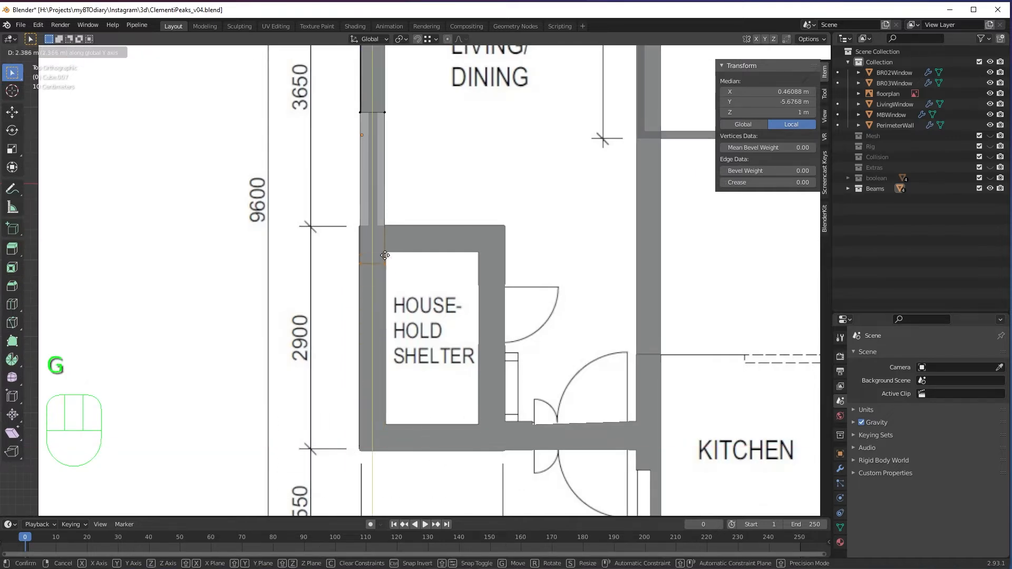
key("ctrl")
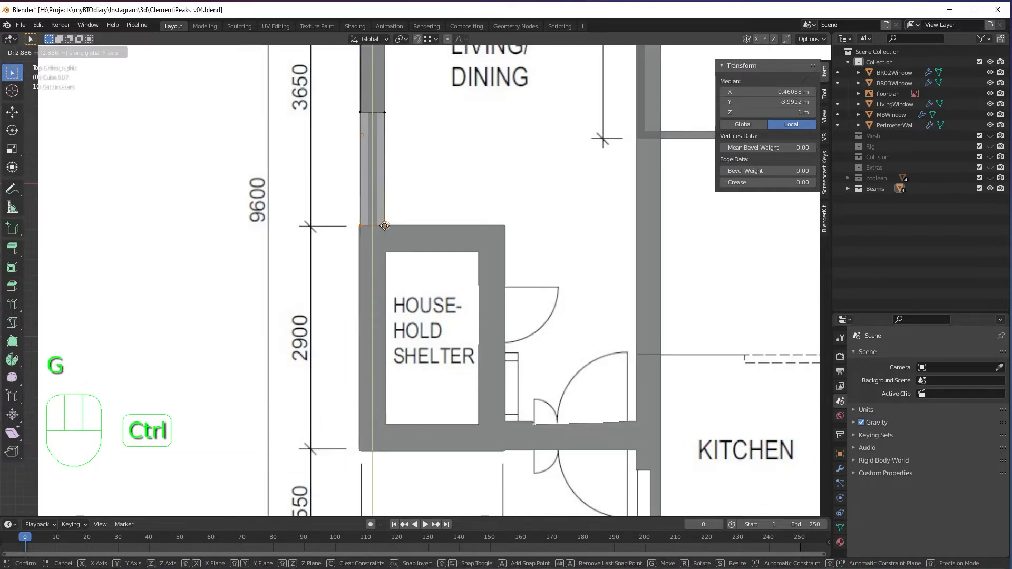
left_click(384, 226)
scroll(464, 369, "up", 7)
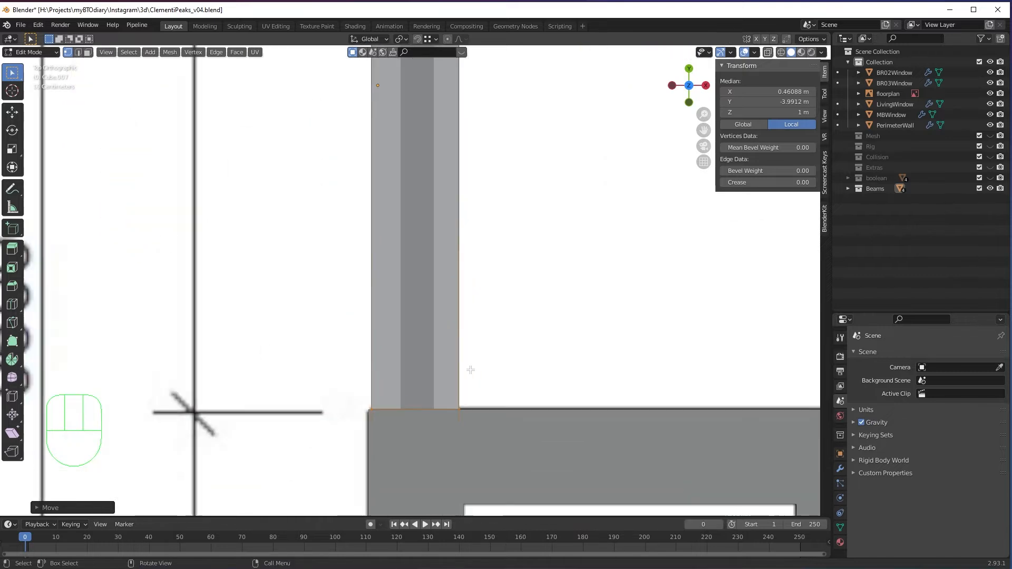
Step: Turn on X-ray display and undo the last move of the beam's end vertices
key("alt+z")
scroll(471, 369, "down", 4)
scroll(475, 365, "down", 4)
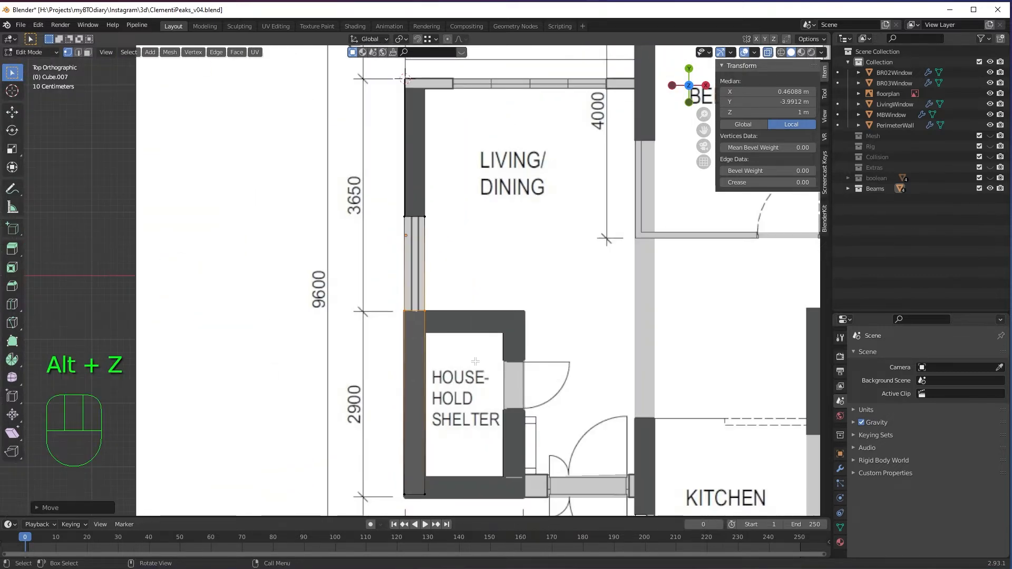
key("ctrl+z")
key("ctrl+z")
key("ctrl+z")
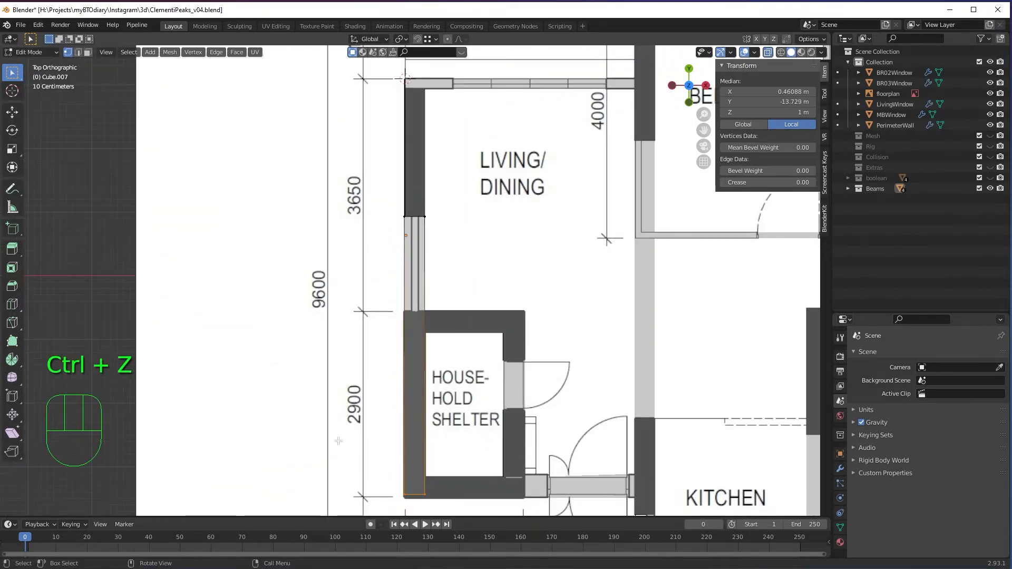
Step: Snap all vertices at the beam's Household Shelter end along Y to the shelter wall, then return to solid display and Object Mode
key("g")
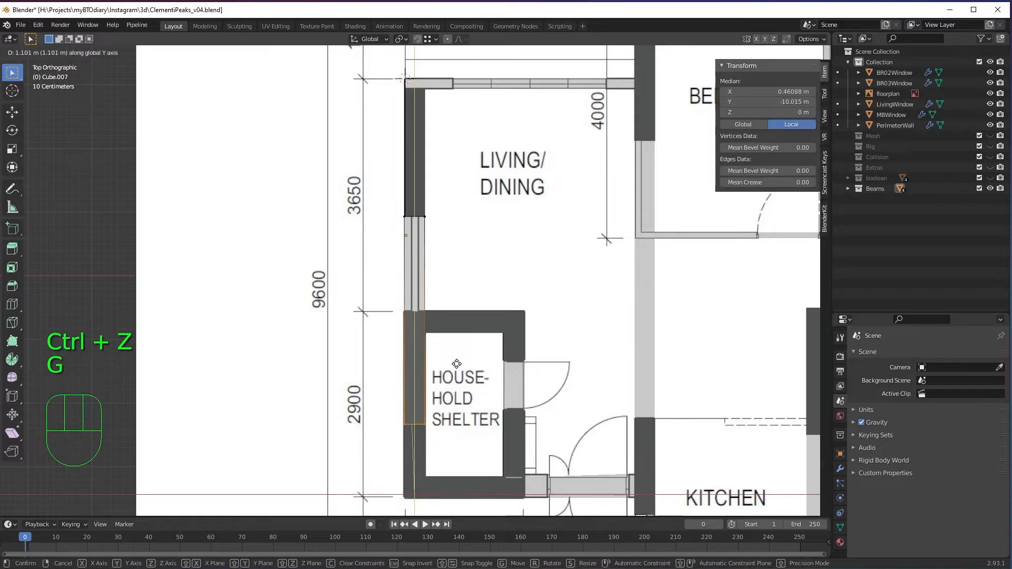
left_click(431, 315, "ctrl")
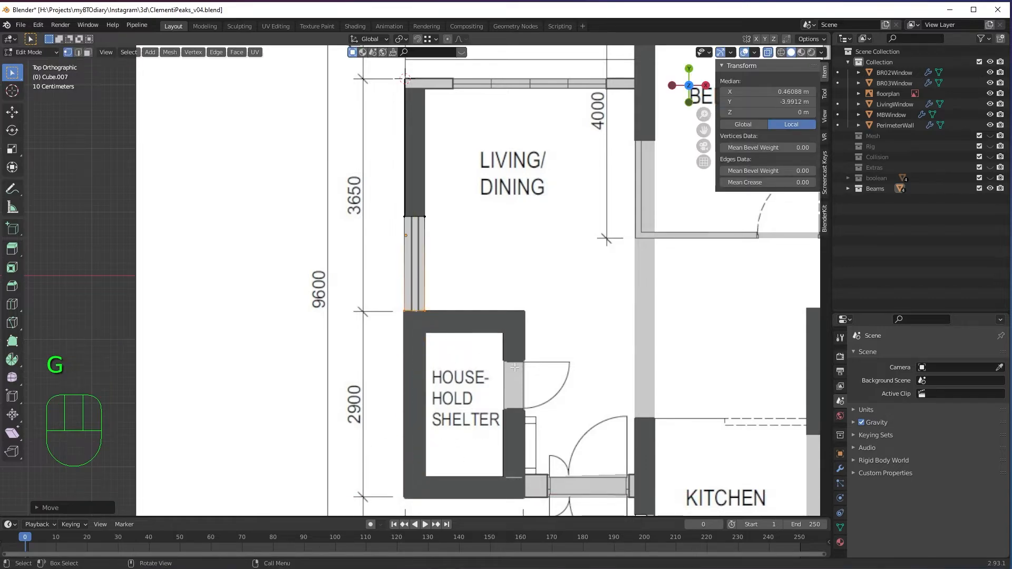
key("alt+z")
middle_click_drag(430, 315, 406, 347, "shift")
key("Tab")
left_click(371, 334)
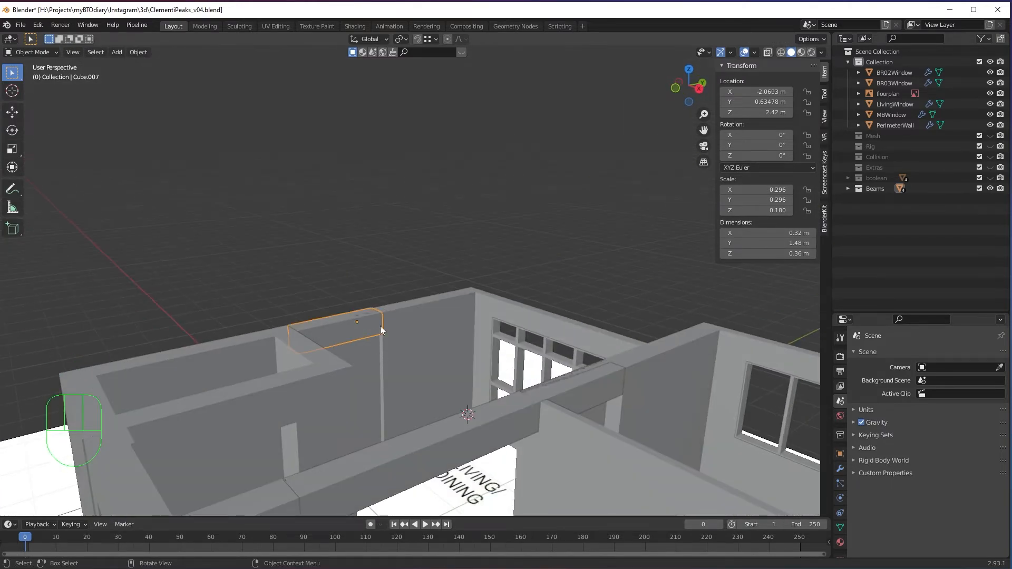
Step: Check the Beams collection's contents and the placed beams in perspective, and save the file
left_click(849, 188)
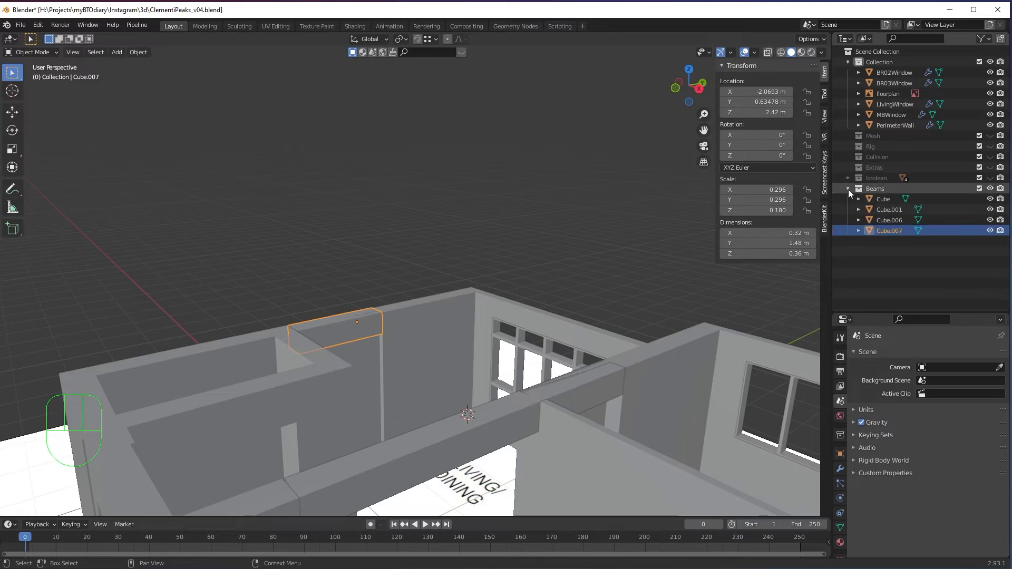
middle_click_drag(459, 312, 531, 264)
middle_click_drag(419, 314, 528, 287)
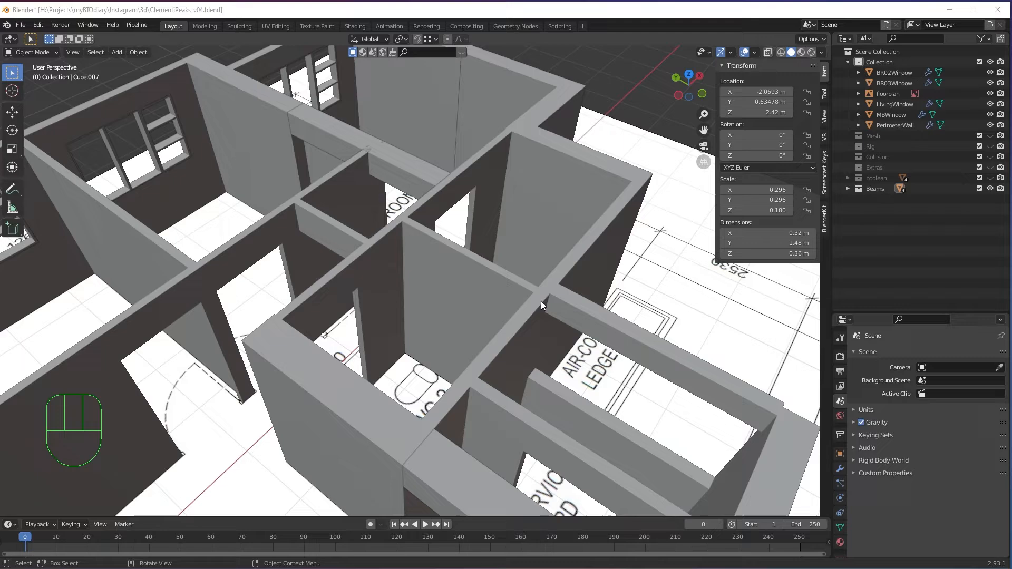
scroll(541, 302, "down", 2)
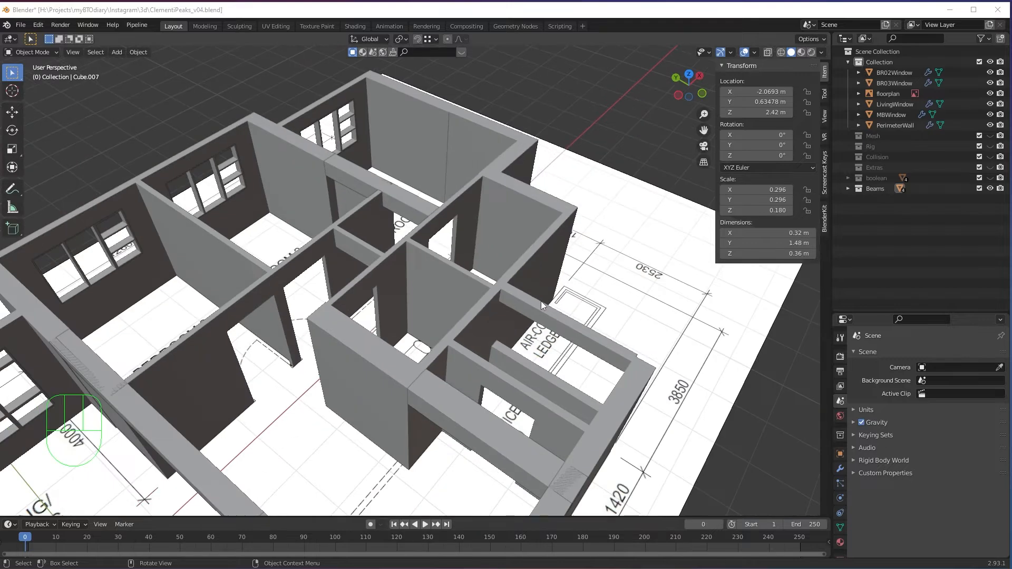
middle_click_drag(485, 295, 534, 263)
key("ctrl+s")
middle_click_drag(534, 263, 588, 254, "shift")
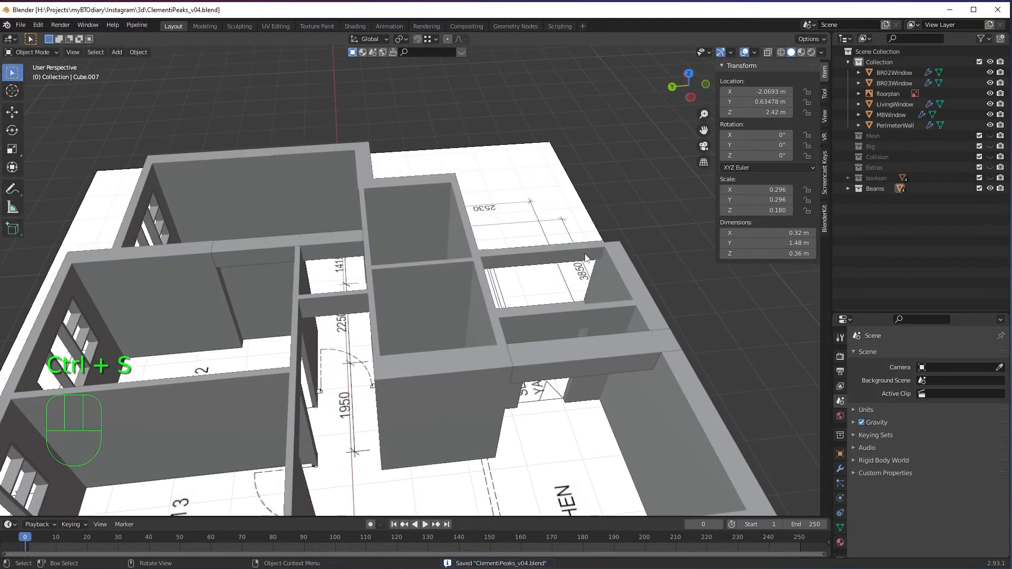
Step: Examine the two bathrooms and the neighbouring service yard and kitchen walls from several angles
middle_click_drag(526, 233, 582, 236)
scroll(470, 302, "up", 2)
middle_click_drag(470, 302, 451, 205, "shift")
scroll(488, 293, "up", 3)
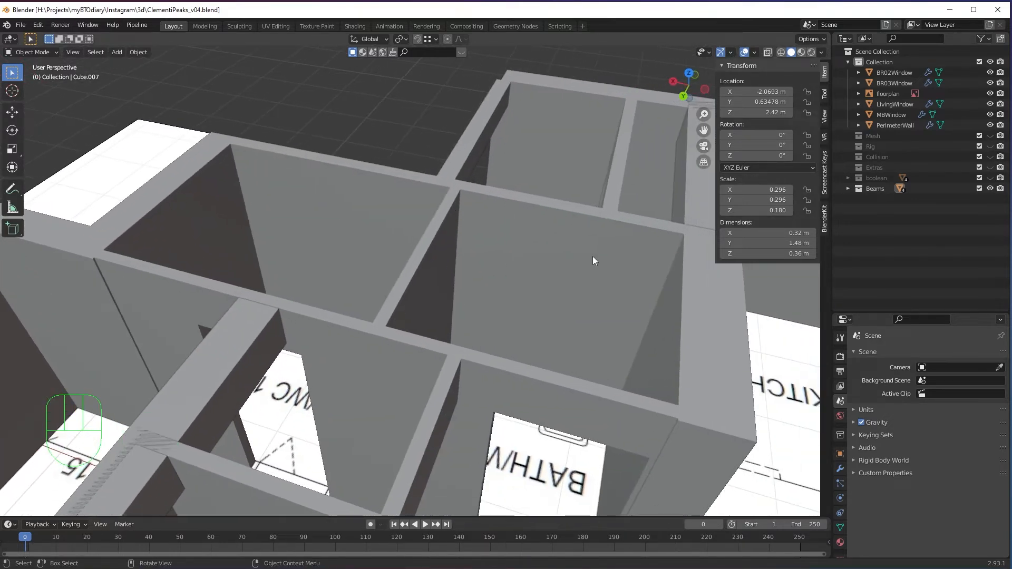
scroll(499, 262, "down", 3)
middle_click_drag(499, 261, 415, 333, "shift")
middle_click_drag(432, 279, 382, 254)
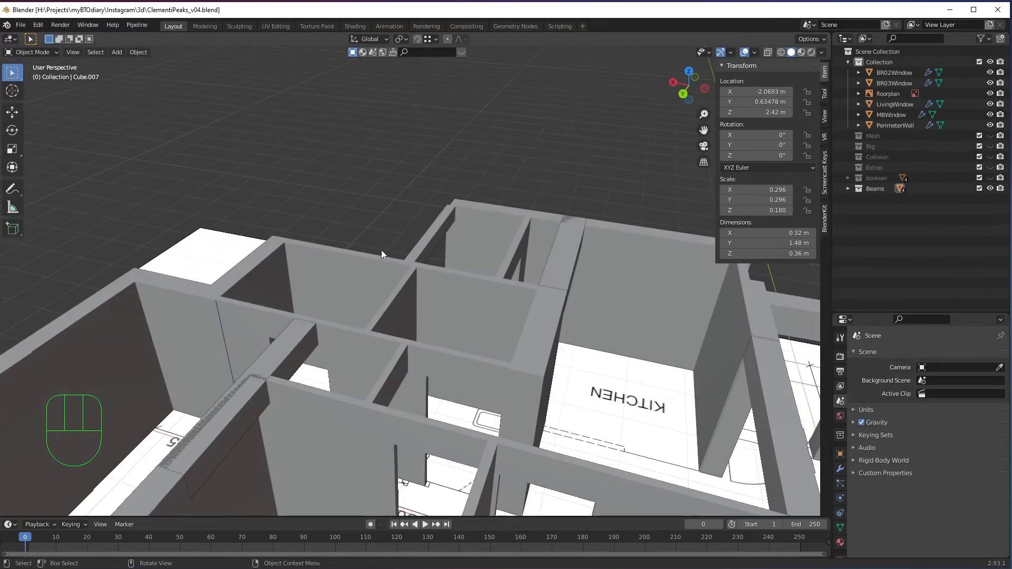
middle_click_drag(455, 180, 415, 189)
Step: Add a cube and snap it to the top wall corner of Bath/WC 2 beside the wall shared with Bath/WC 1
key("shift+a")
mouse_move(415, 189)
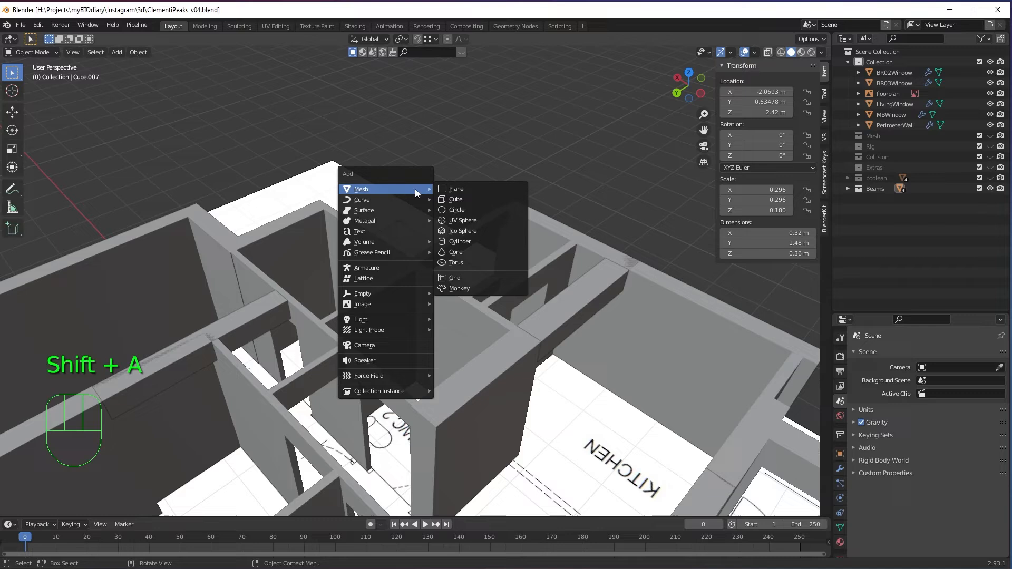
left_click(454, 200)
key("g")
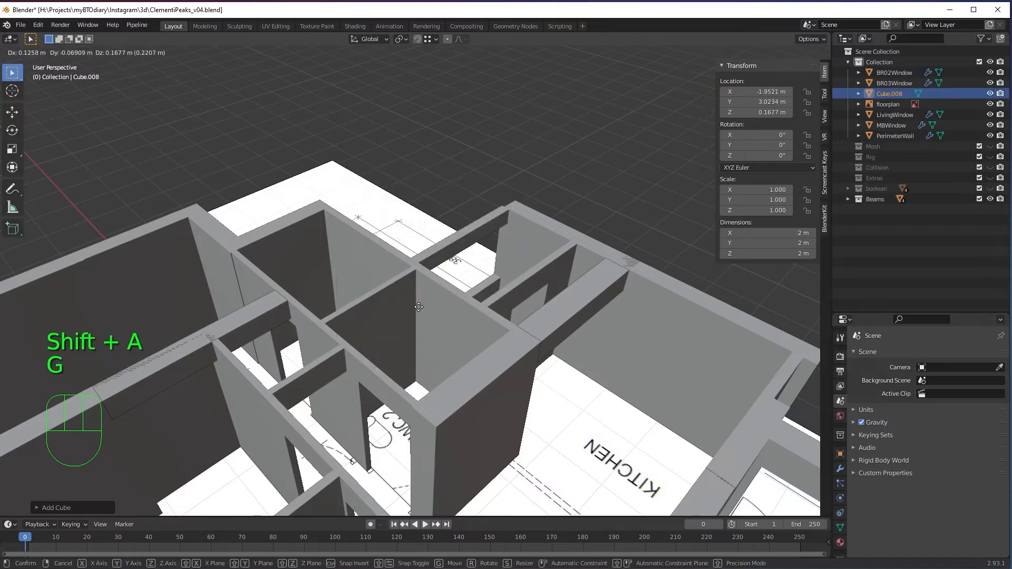
left_click(420, 274, "ctrl")
middle_click_drag(420, 274, 529, 321)
Step: Scale the cube down to about 0.58 m per side and snap it back to the Bath/WC 2 wall corner
key("s")
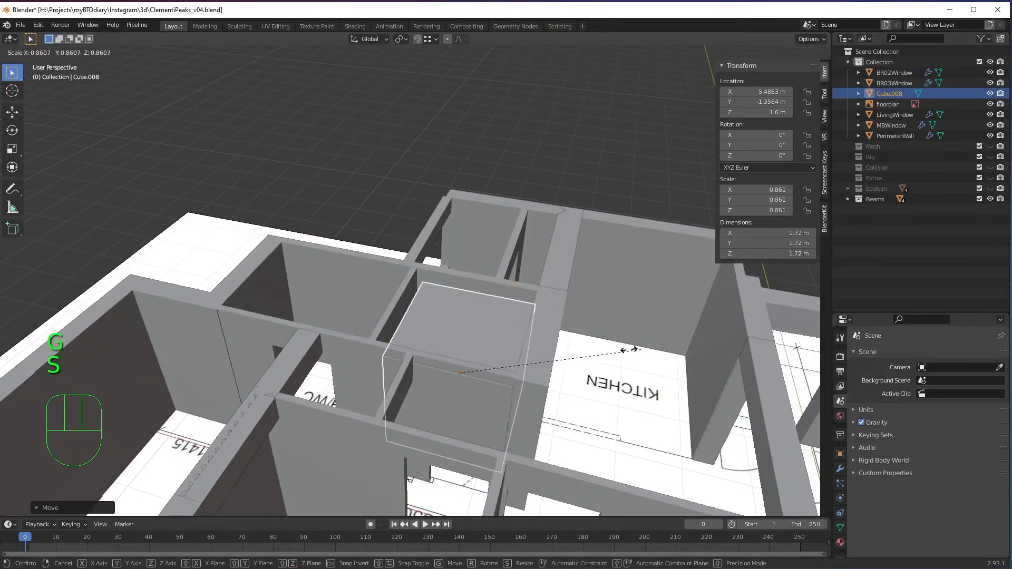
left_click(520, 357)
key("g")
left_click(425, 271, "ctrl")
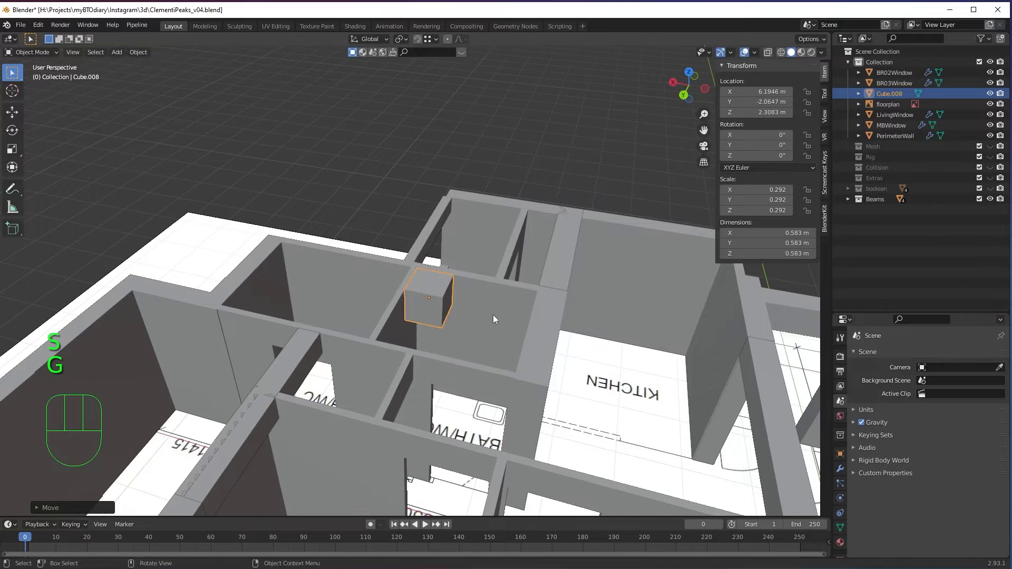
middle_click_drag(493, 315, 533, 308)
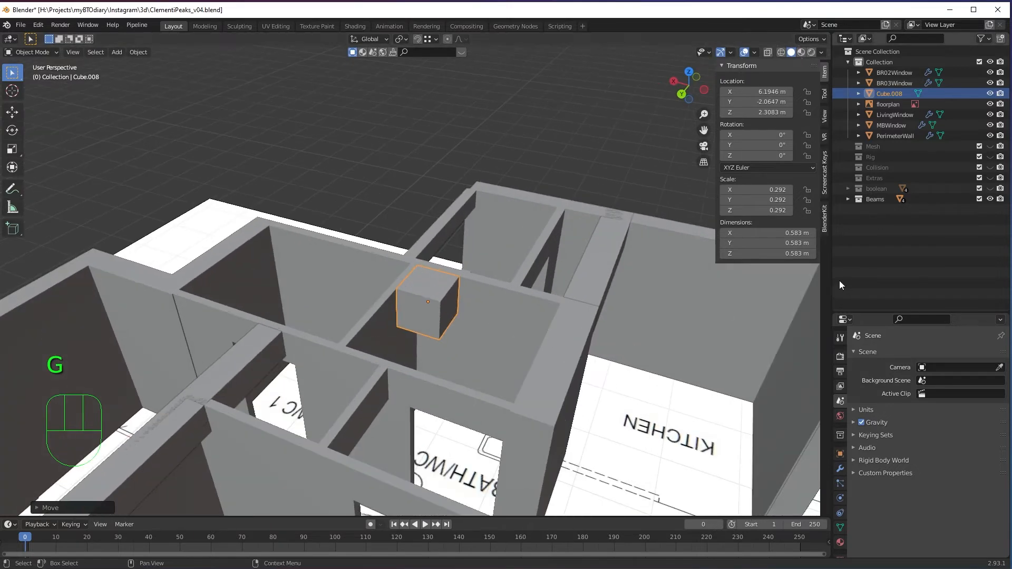
Step: Set the cube's Z dimension to 0.375 m and its X dimension to 0.45 m
left_click(788, 254)
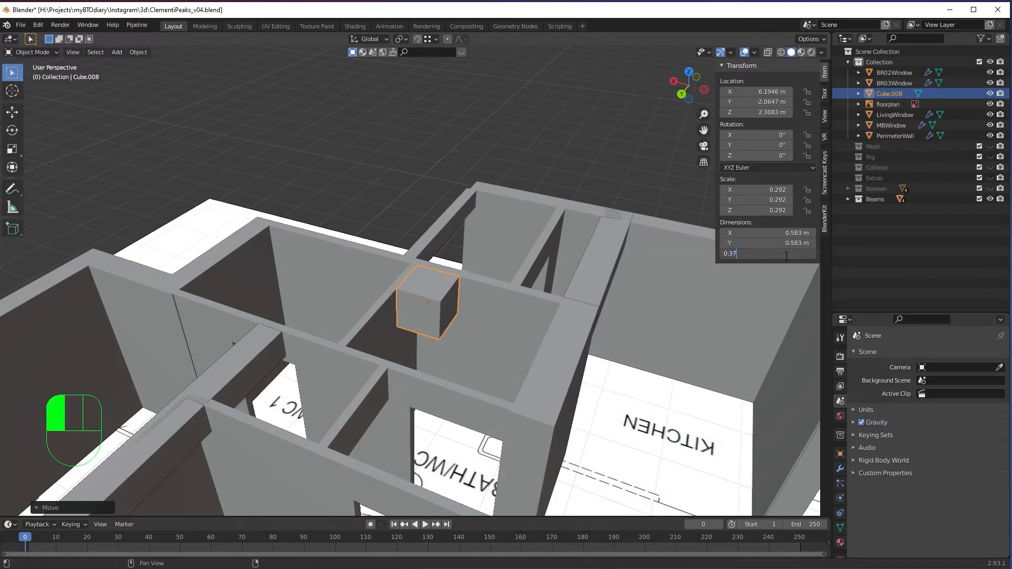
key("Return")
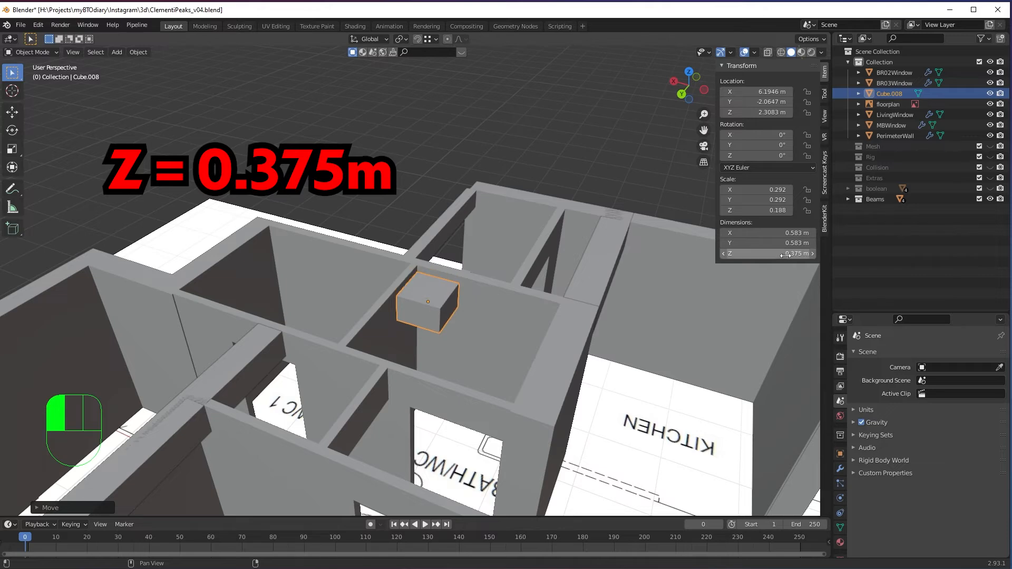
middle_click_drag(436, 296, 473, 301)
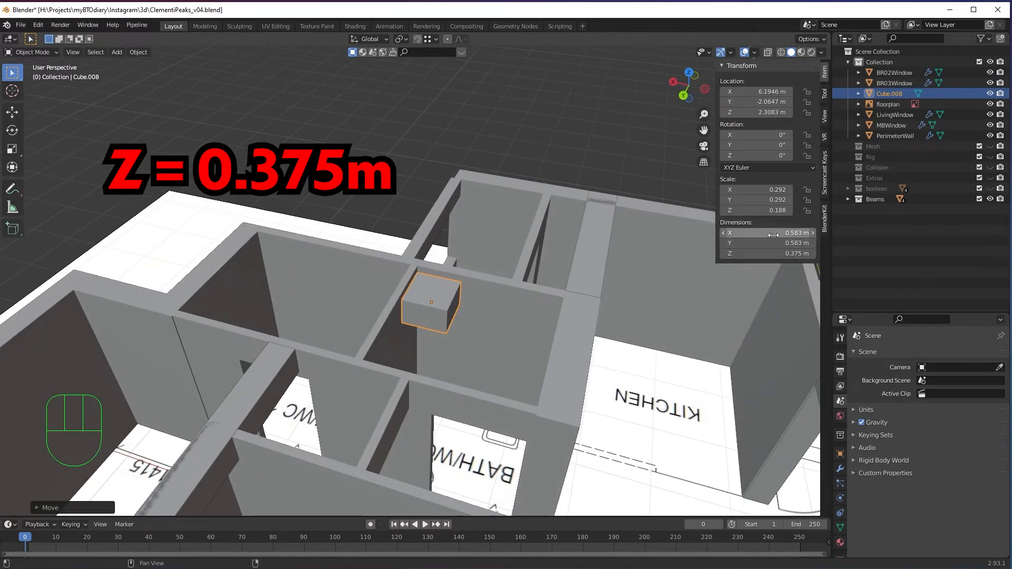
mouse_move(773, 232)
left_mouse_down()
mouse_move(759, 233)
mouse_move(791, 232)
mouse_move(772, 230)
left_mouse_up()
left_click(772, 232)
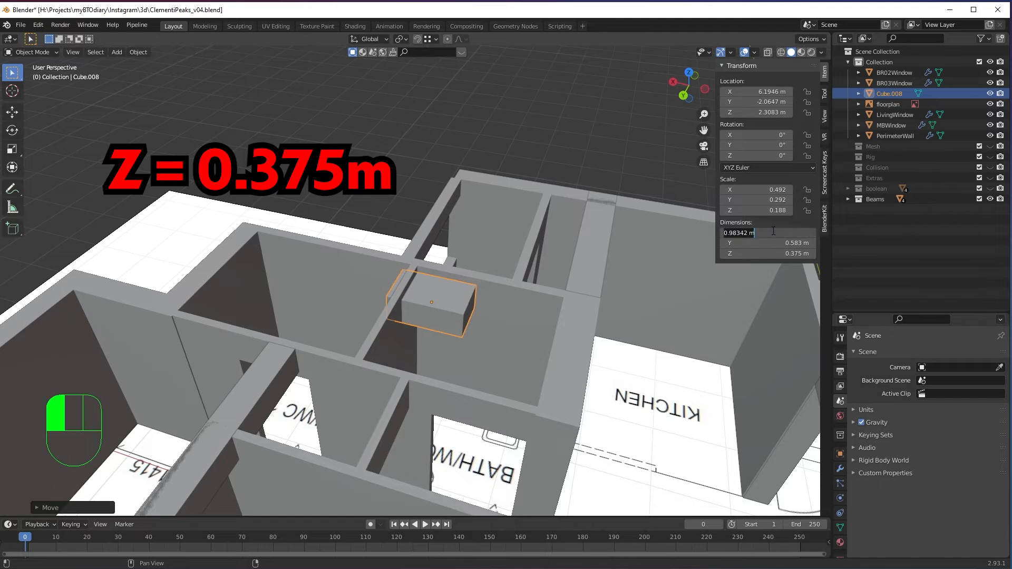
type("0.45")
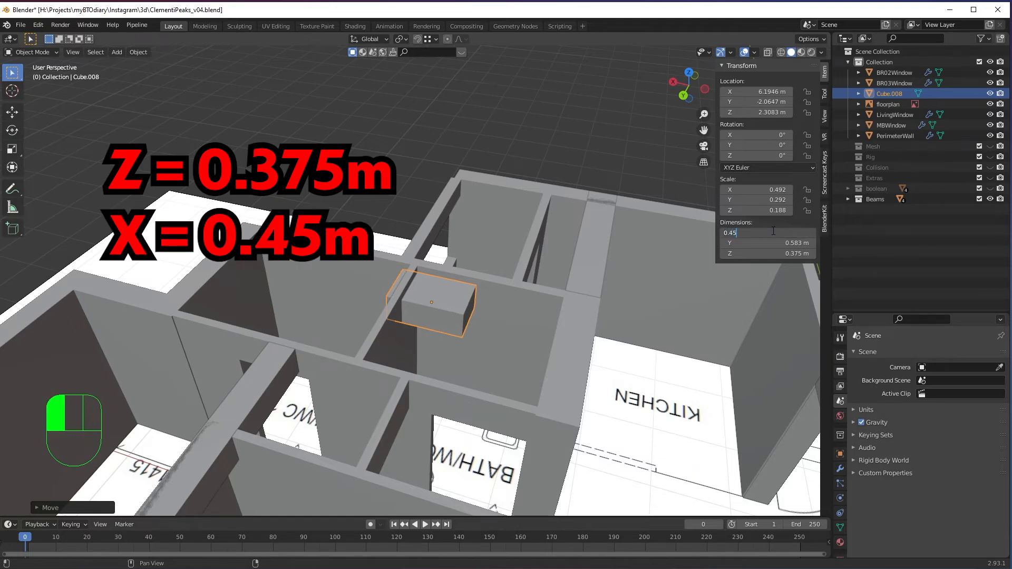
key("Return")
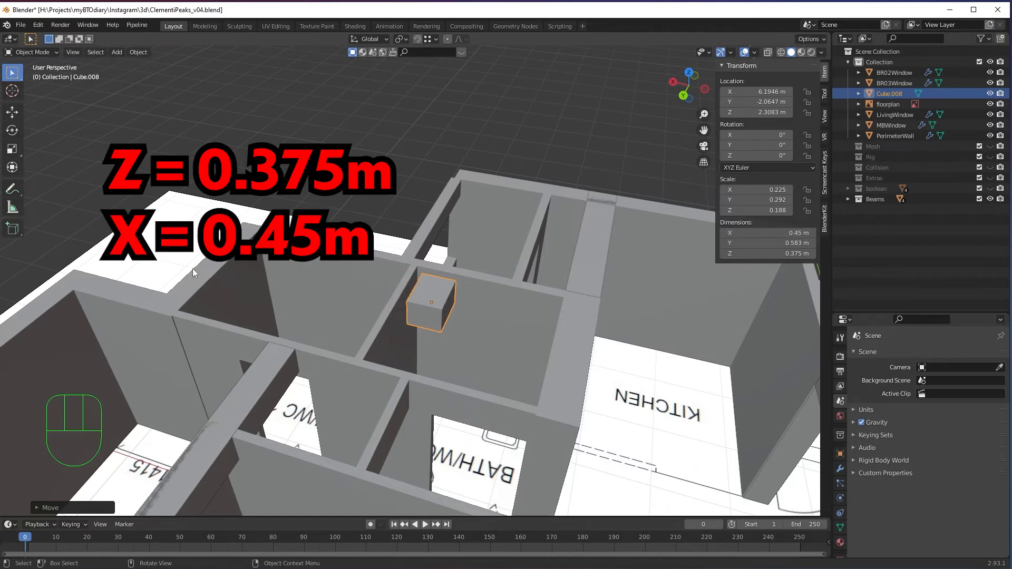
Step: Move the resized block into the Bath/WC 2 corner, flush with the wall tops and the wall shared with Bath/WC 1
scroll(473, 339, "up", 3)
middle_click_drag(499, 342, 499, 363)
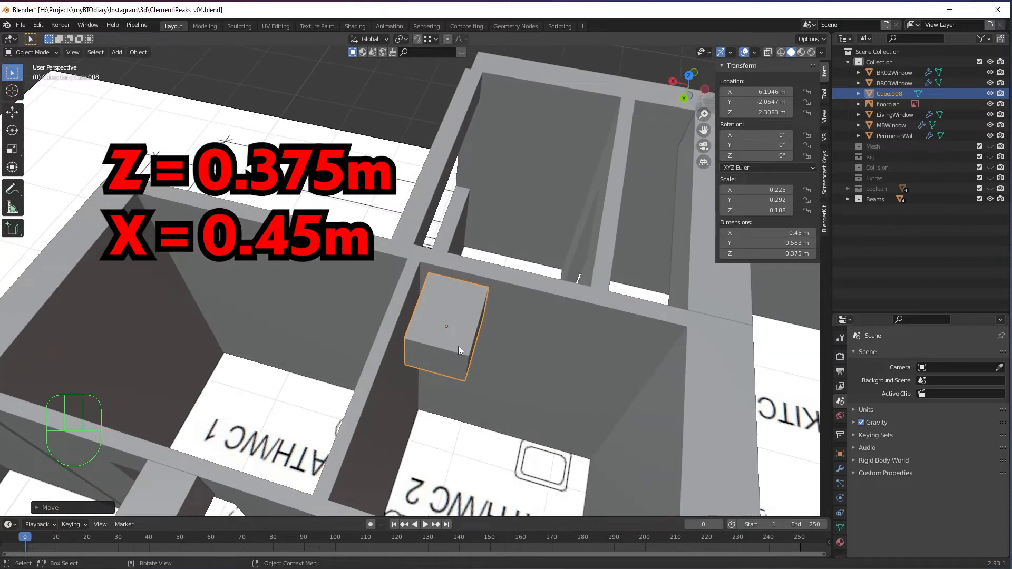
left_click(478, 356)
left_click(470, 352)
key("g")
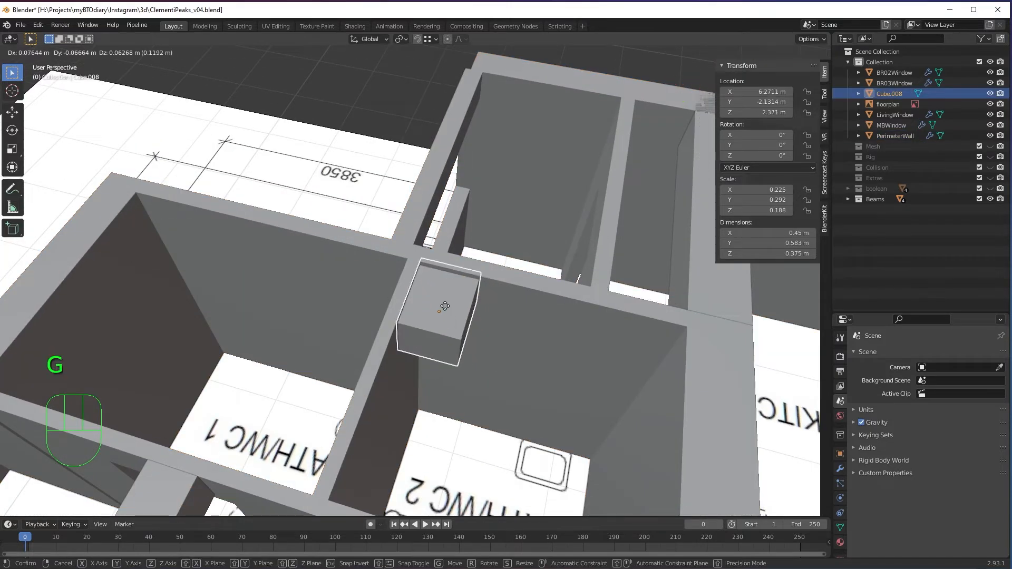
left_click(446, 308)
Step: Extend the block's free end along Y to the opposite Bath/WC 2 wall, making a beam about 1.74 m long
middle_click_drag(501, 352, 470, 299)
key("Tab")
left_click_drag(388, 250, 483, 344)
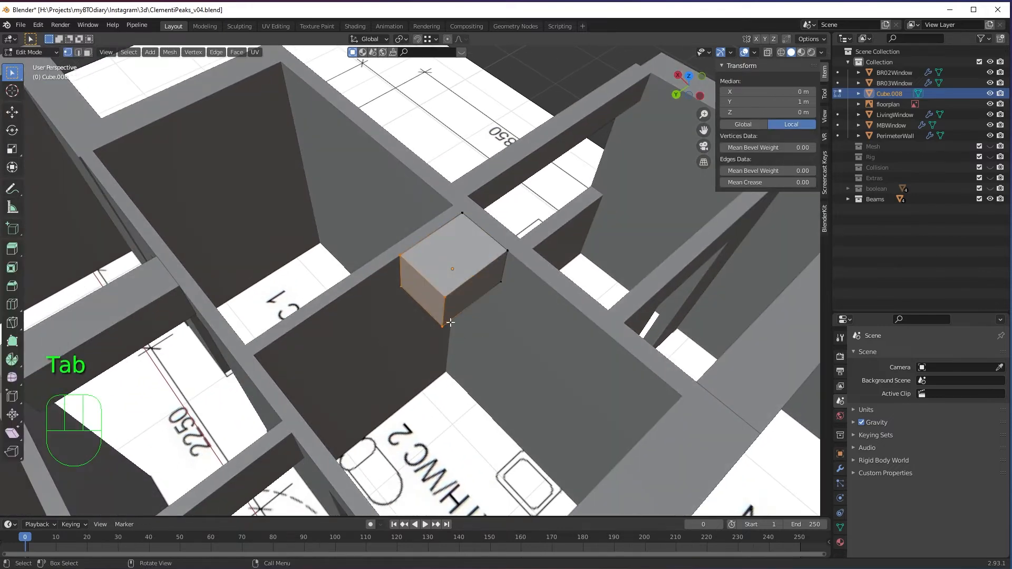
middle_click_drag(451, 323, 554, 333)
key("g")
key("y")
left_click(237, 315, "ctrl")
key("Tab")
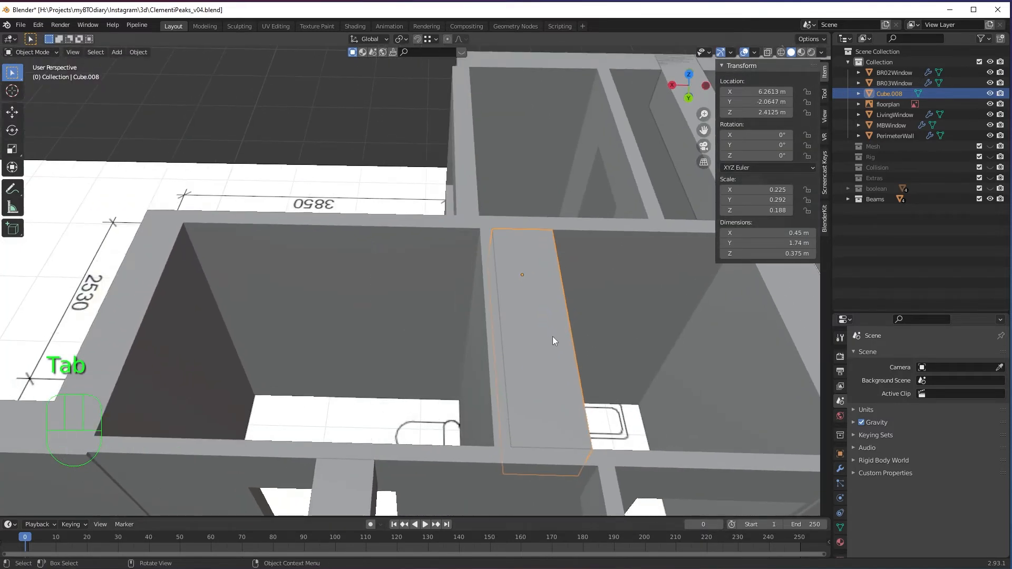
Step: Duplicate the Bath/WC 2 beam along X into Bath/WC 1, flush against the shared wall
key("shift+d")
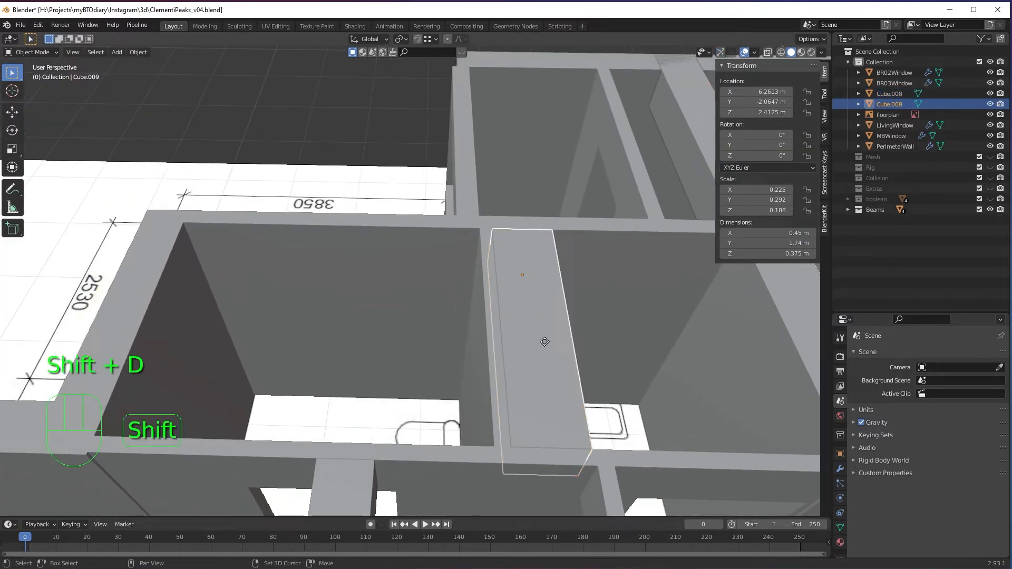
key("x")
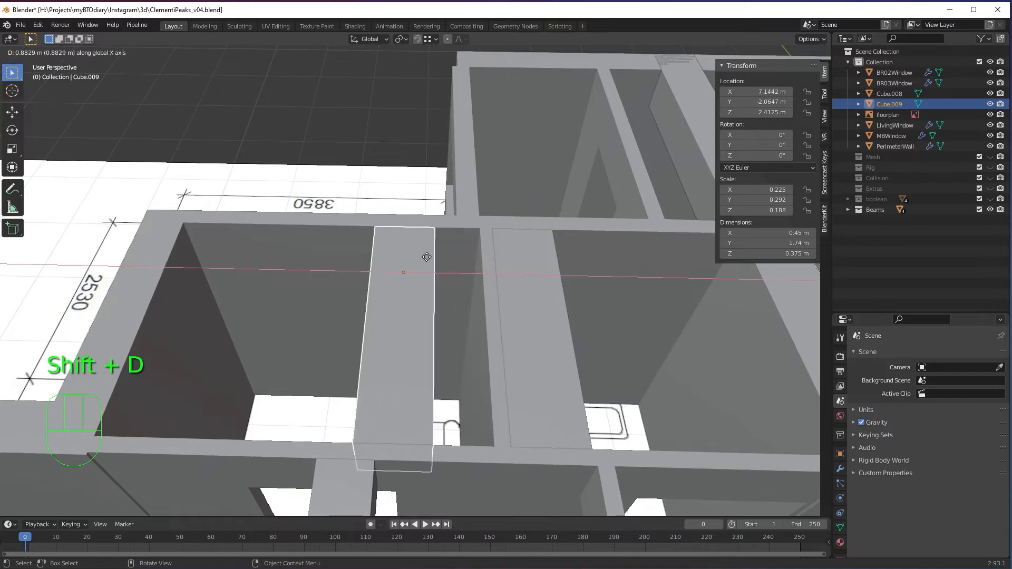
left_click(432, 275)
middle_click_drag(431, 275, 448, 263)
key("g")
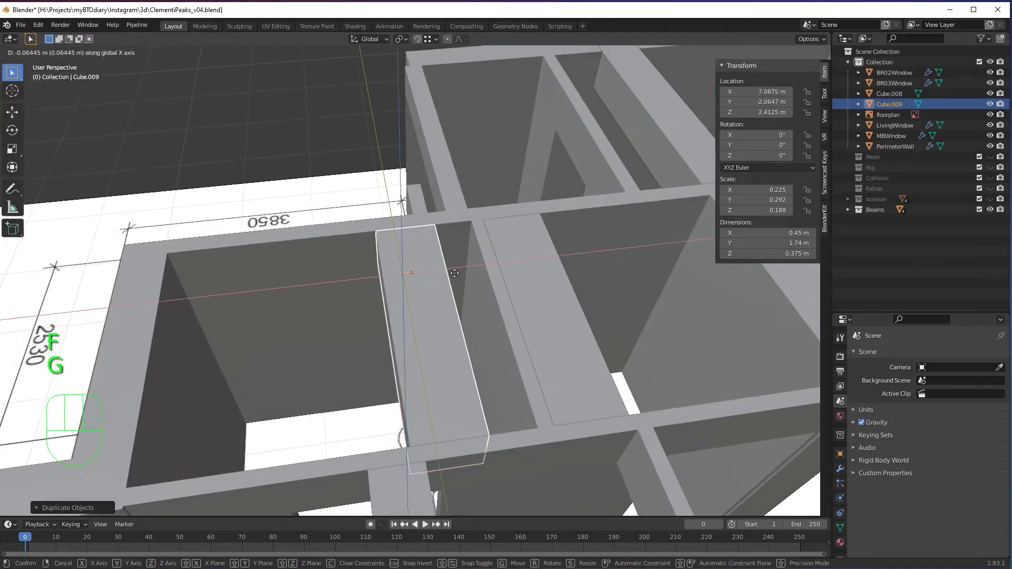
left_click(466, 229)
Step: Duplicate the Bath/WC 2 beam along X towards the kitchen and rotate the copy 90° about Z
middle_click_drag(605, 339, 427, 134)
left_click(427, 139)
middle_click_drag(436, 328, 470, 286, "shift")
left_click(424, 291)
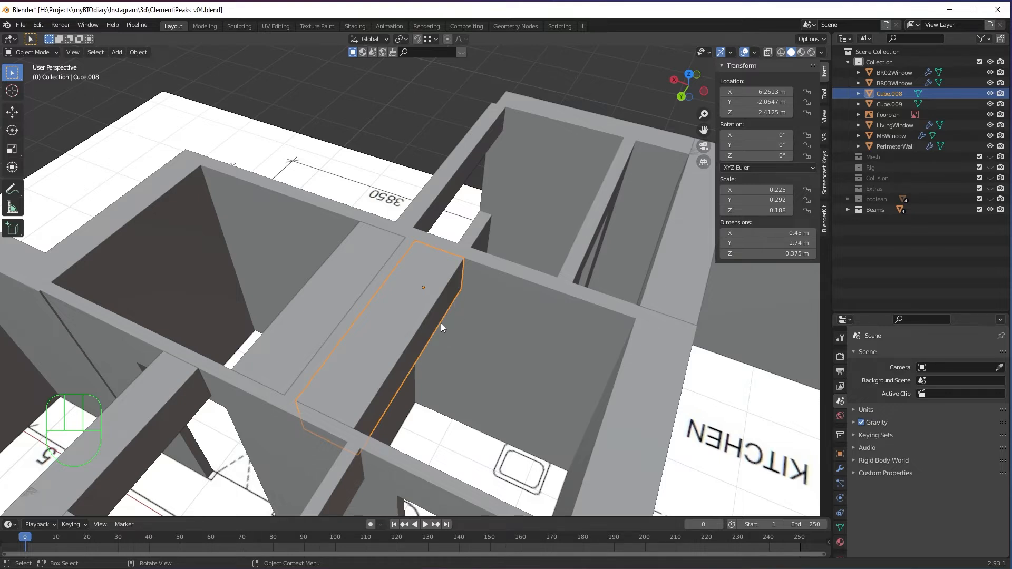
key("shift+d")
left_click(536, 349)
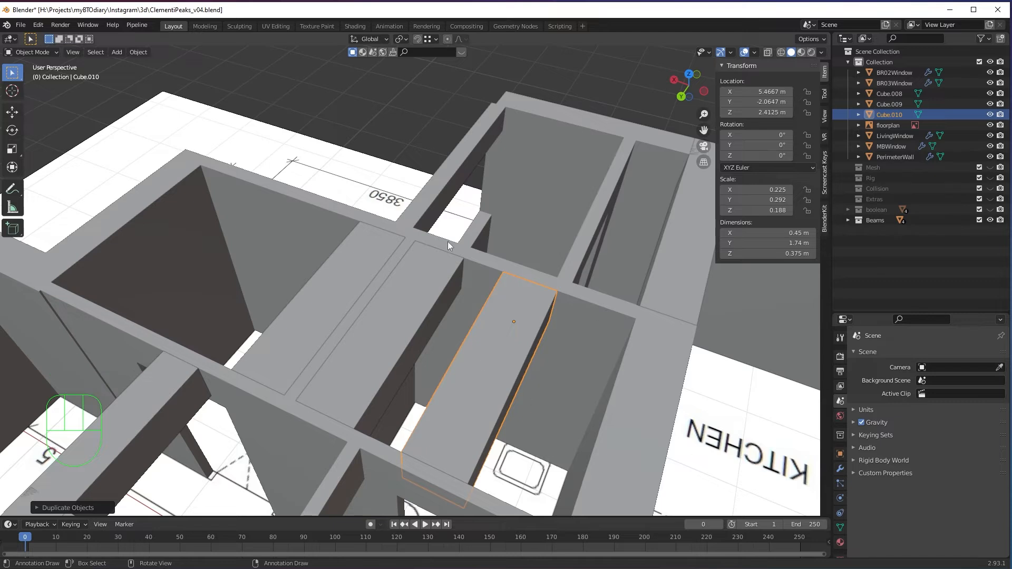
key("r")
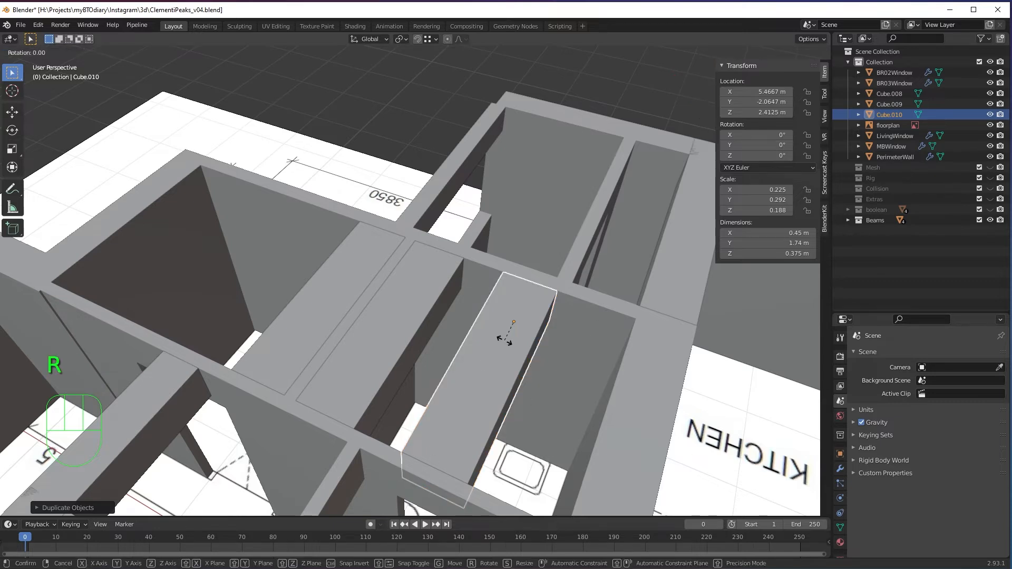
key("z")
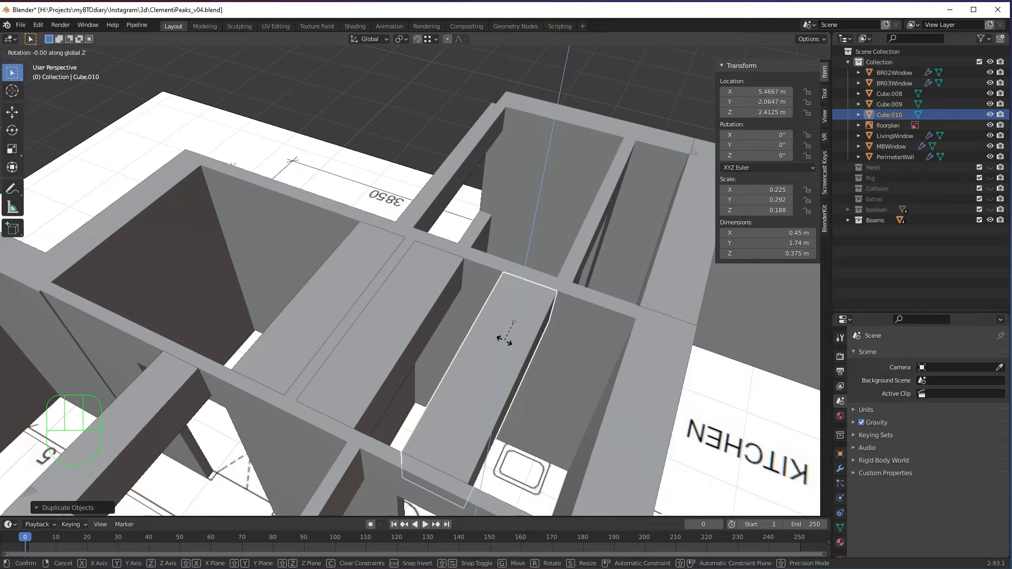
type("90")
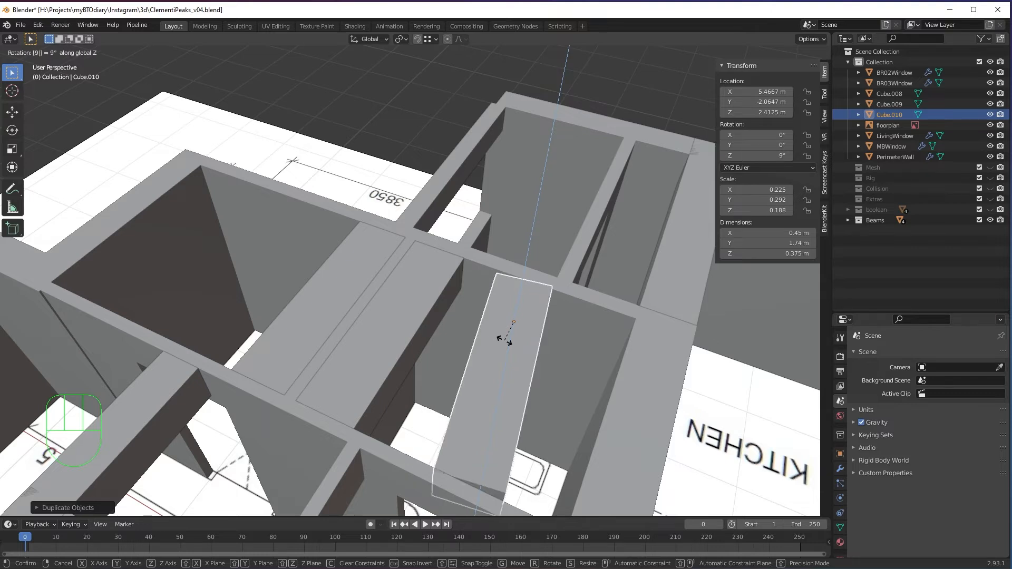
key("Return")
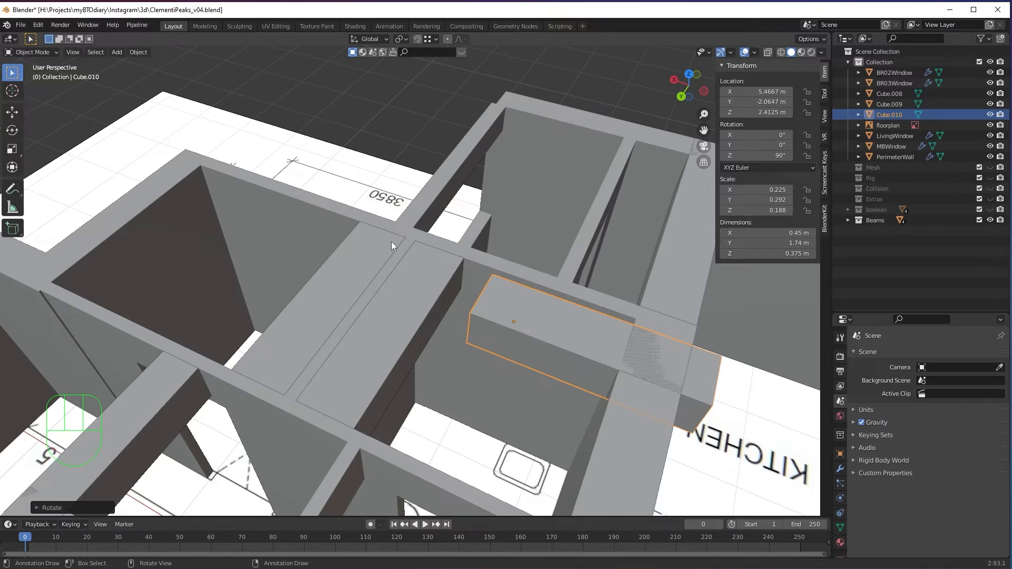
Step: Snap the rotated beam to the corner between the Bath/WC 2 beam and the service yard wall
middle_click_drag(707, 359, 495, 318, "shift")
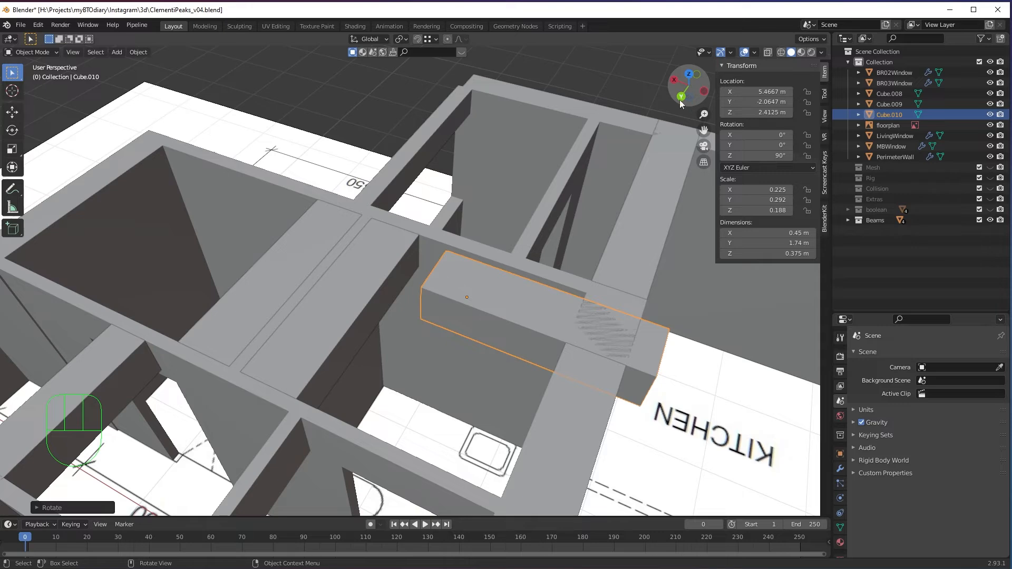
scroll(512, 368, "up", 2)
mouse_move(533, 356)
middle_mouse_down("shift")
mouse_move(512, 368)
mouse_move(539, 368)
middle_mouse_up("shift")
key("g")
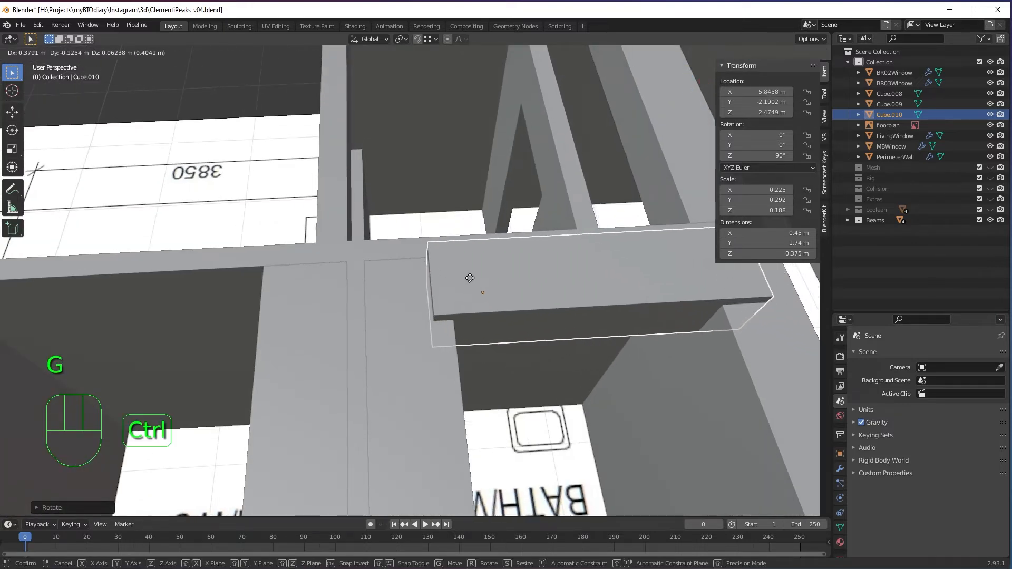
left_click(454, 263)
Step: Set the rotated beam's X dimension to 0.35 m
middle_click_drag(653, 321, 738, 237)
left_click_drag(754, 233, 769, 234)
key("ctrl+z")
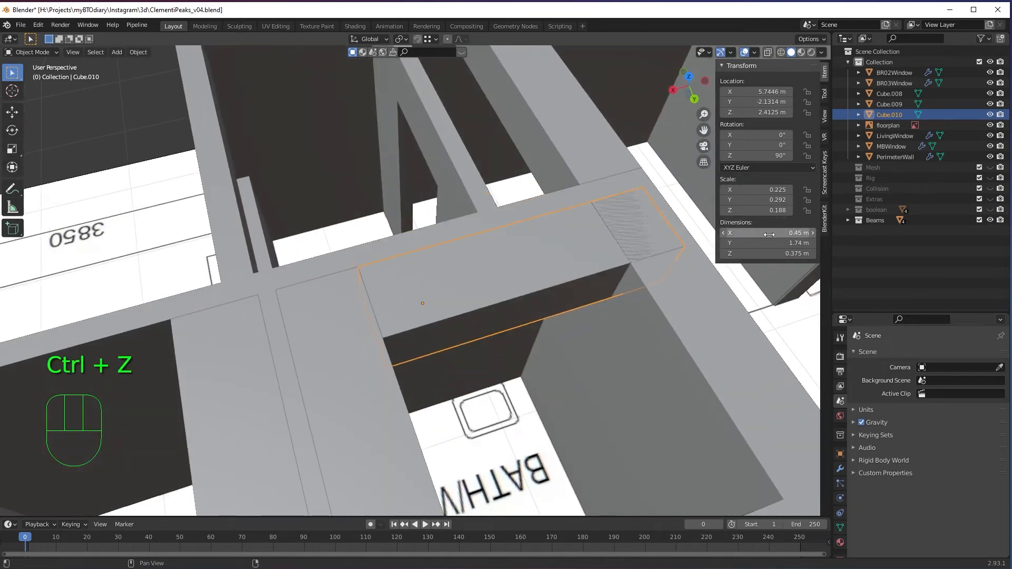
left_click(769, 233)
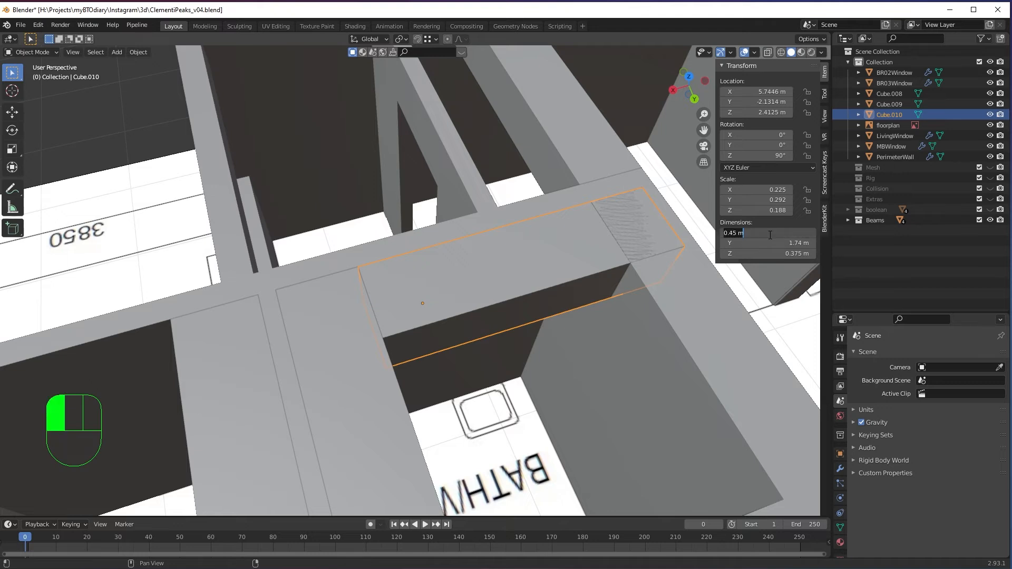
type("0.35")
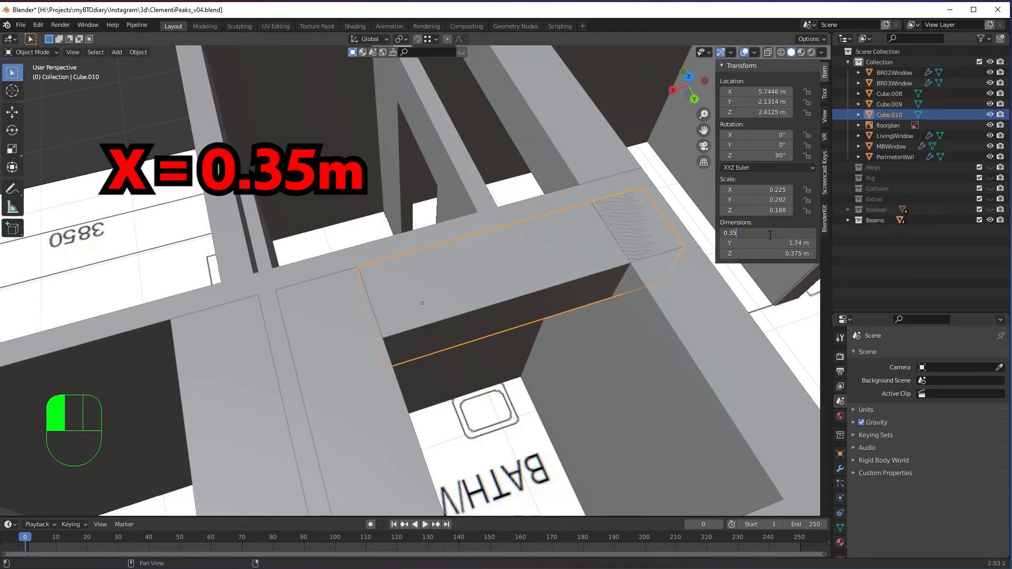
key("Return")
Step: Move the 0.35 m wide beam along Y until it sits flush with the service yard wall
middle_click_drag(504, 273, 563, 299, "shift")
key("g")
key("y")
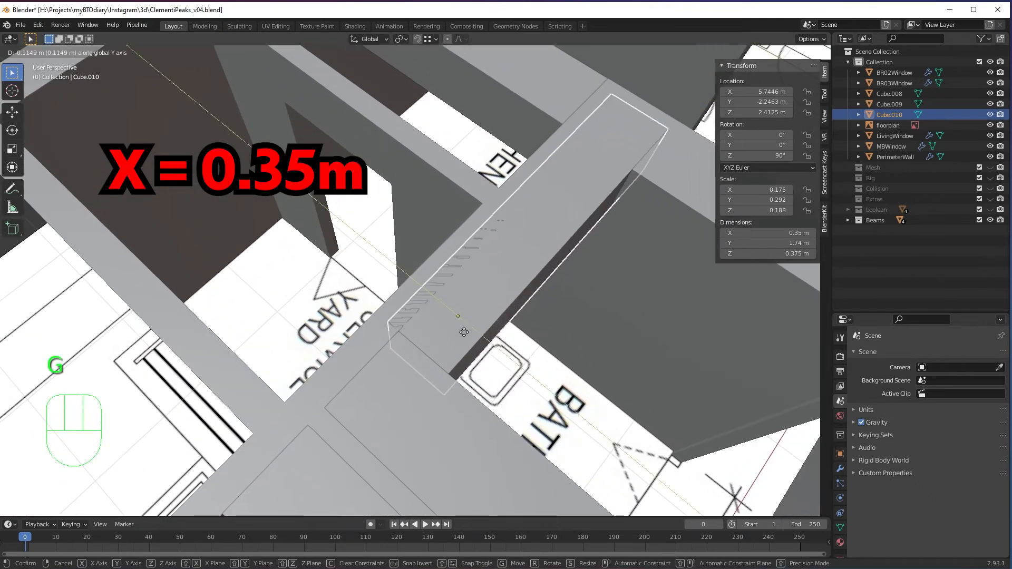
left_click(406, 336)
mouse_move(578, 283)
middle_mouse_down("shift")
mouse_move(523, 252)
mouse_move(601, 273)
mouse_move(568, 285)
middle_mouse_up("shift")
Step: Pull the beam's kitchen-side end back along X to the Bath/WC 2 wall, making it 1.4 m long
key("Tab")
middle_click_drag(636, 317, 567, 290)
key("alt+z")
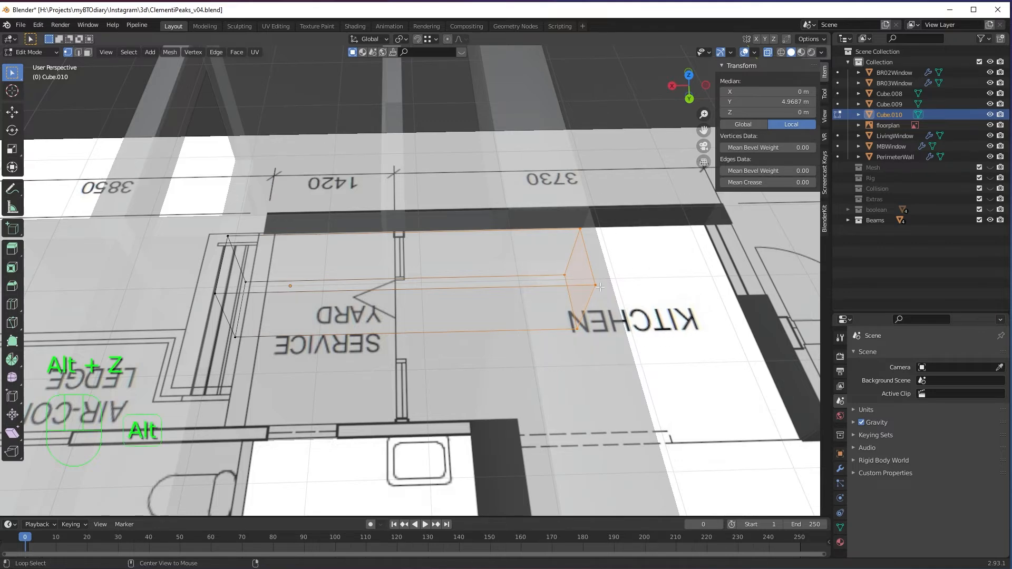
key("alt+z")
key("g")
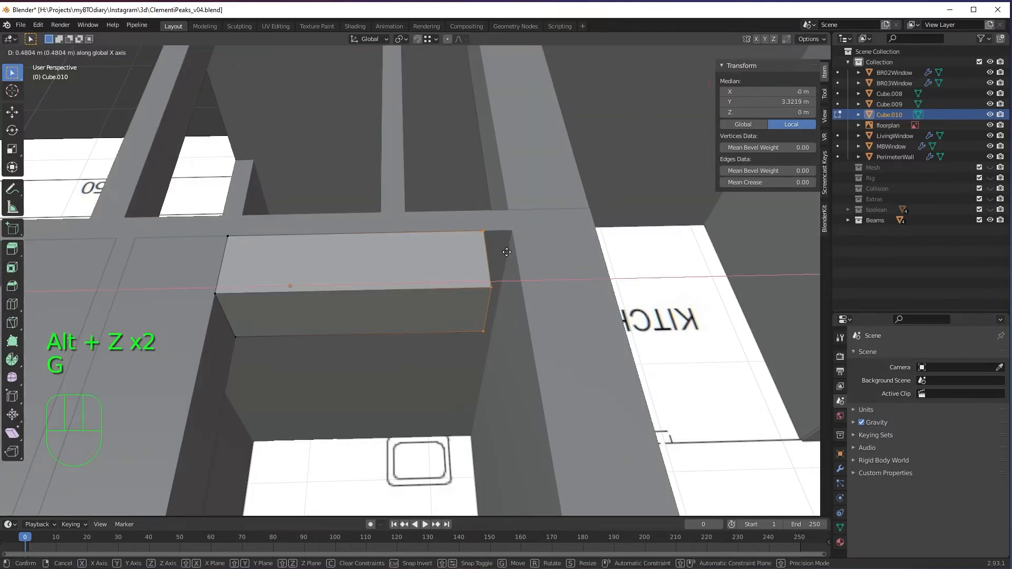
left_click(516, 238)
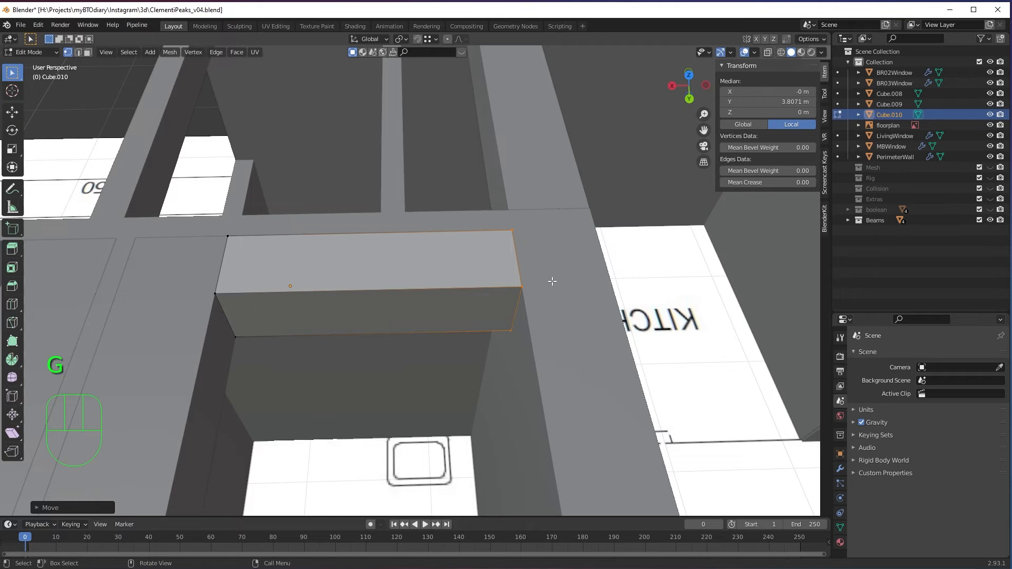
middle_click_drag(552, 280, 566, 254, "shift")
scroll(488, 269, "down", 2)
middle_click_drag(488, 269, 556, 321)
scroll(523, 335, "down", 1)
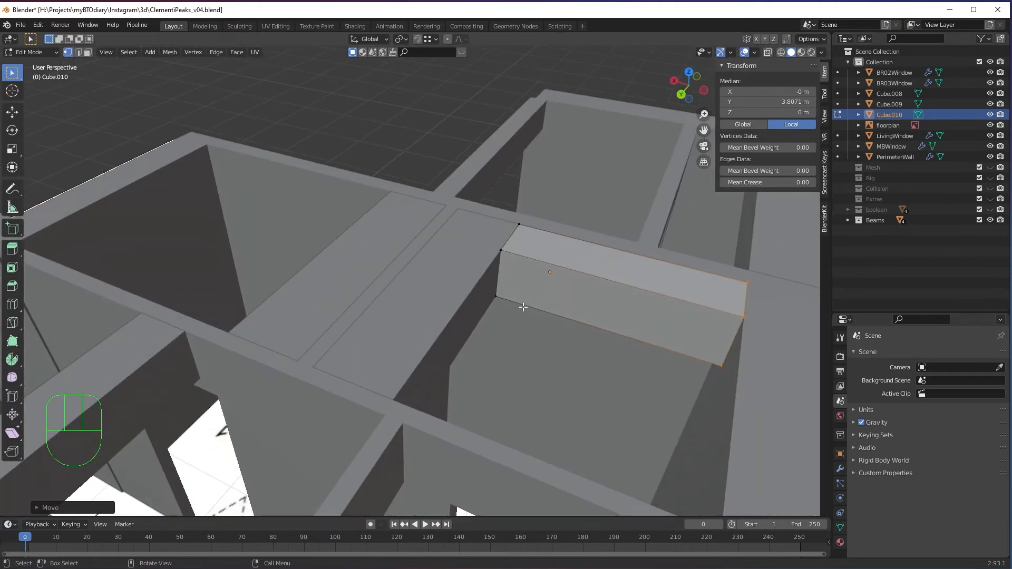
key("Tab")
Step: Duplicate the 1.4 m beam along X into Bath/WC 1 and snap it to the room's outer corner
middle_click_drag(559, 303, 627, 301)
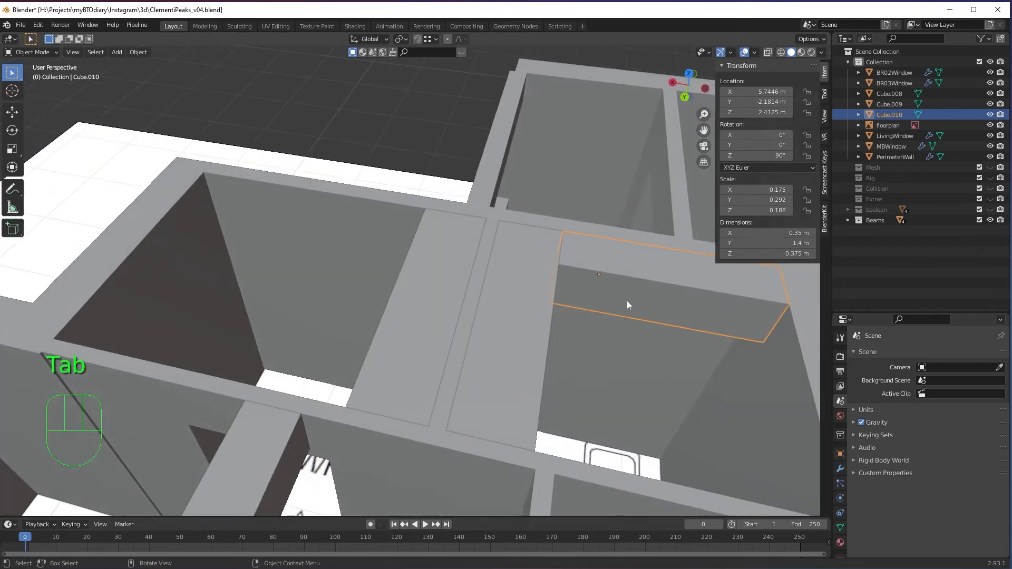
key("shift+d")
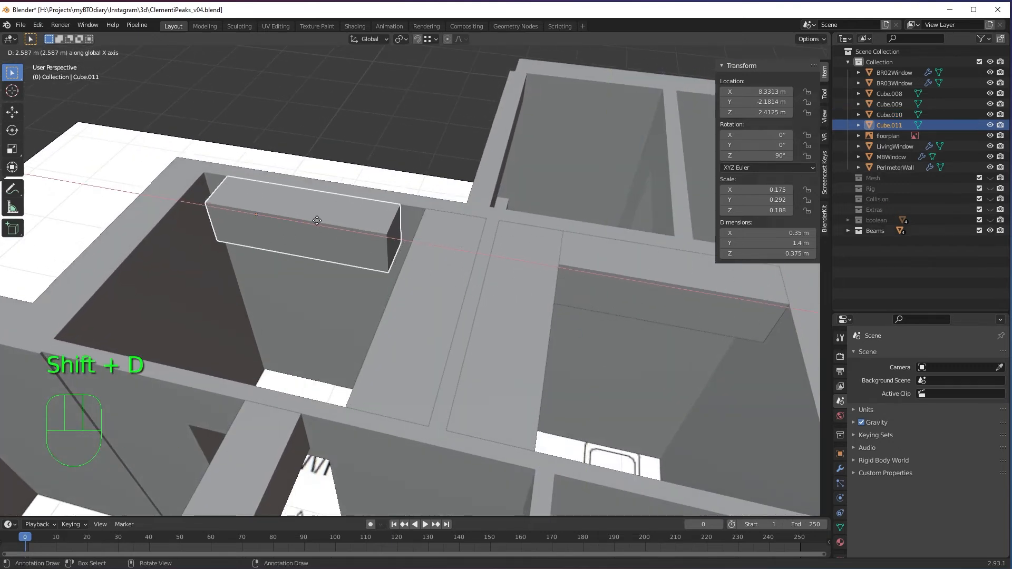
left_click(213, 182, "ctrl")
middle_click_drag(308, 231, 337, 244)
Step: Extend the free end of the Bath/WC 1 copy along X to the adjoining beam, making it 1.8 m long
key("Tab")
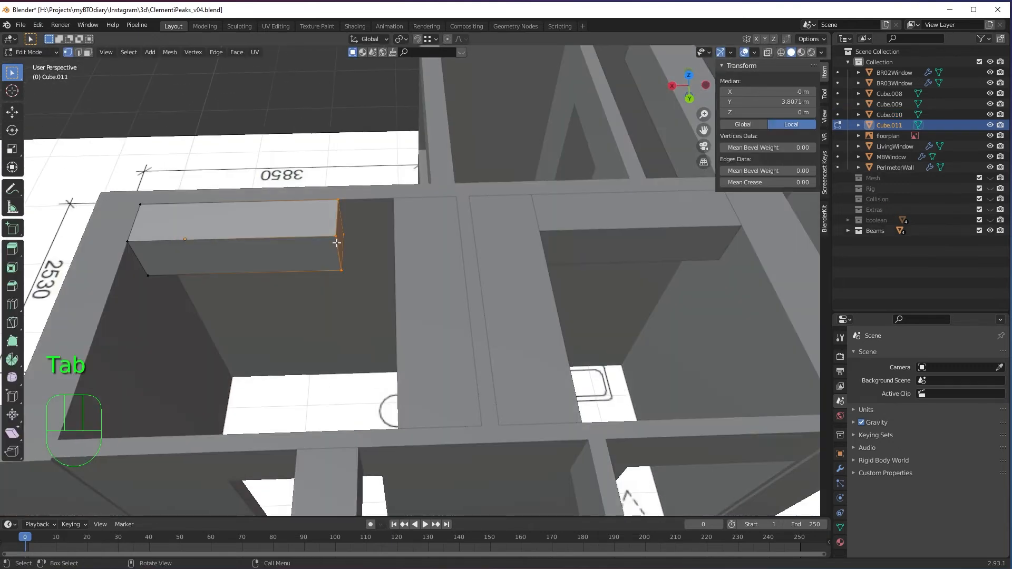
left_click_drag(300, 182, 407, 305)
middle_click_drag(389, 264, 457, 321)
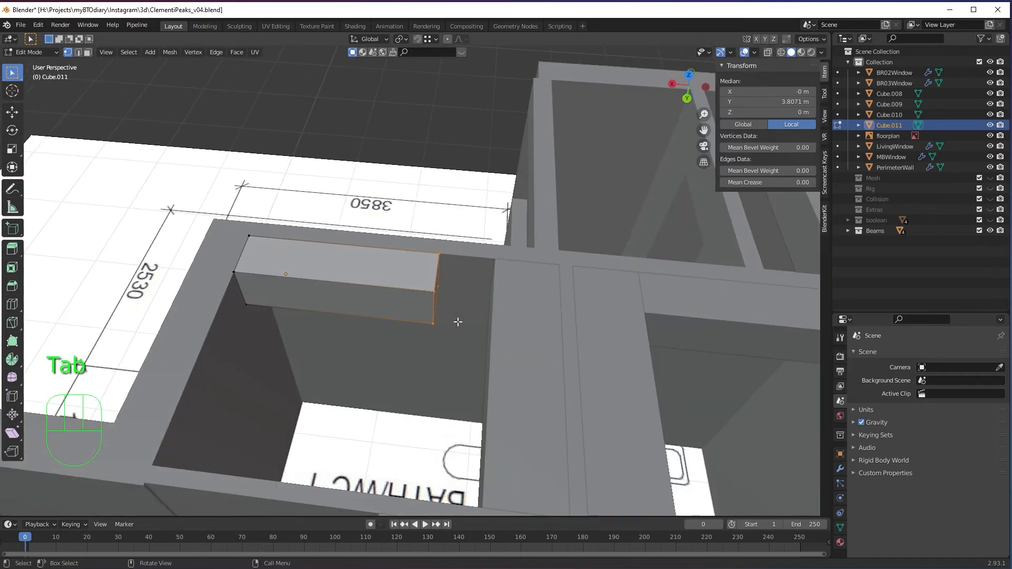
key("g")
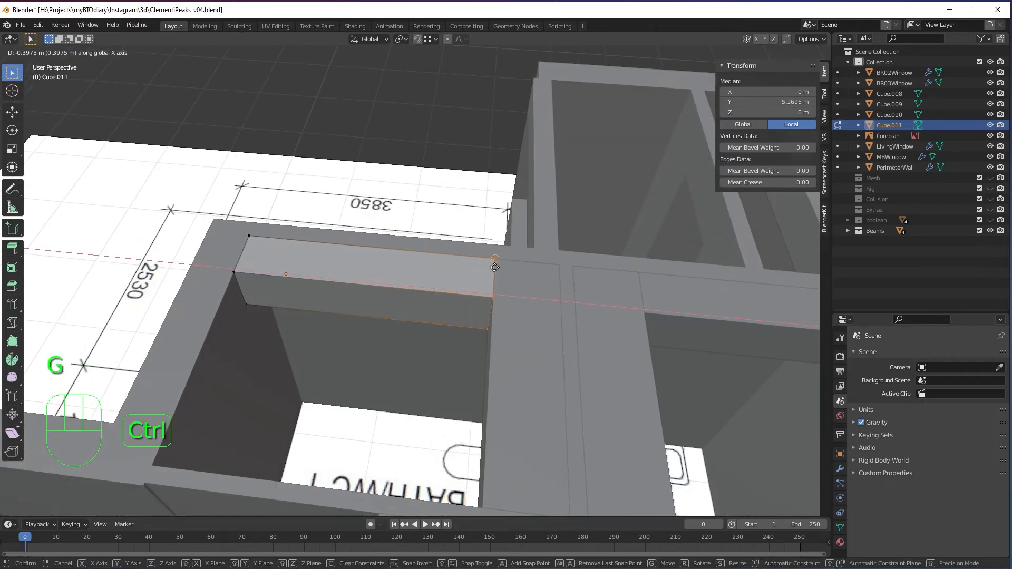
left_click(494, 267)
middle_click_drag(503, 348, 326, 239)
key("Tab")
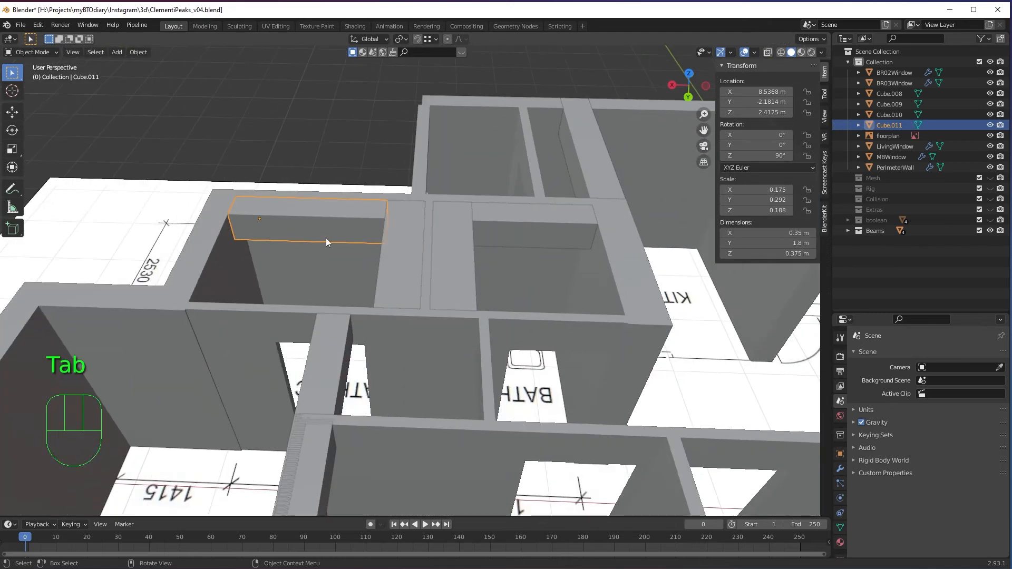
Step: Check the bathroom ceiling beams by selecting them one after another
left_click(398, 250)
left_click(455, 231)
left_click(501, 224)
left_click(440, 230)
left_click(405, 226)
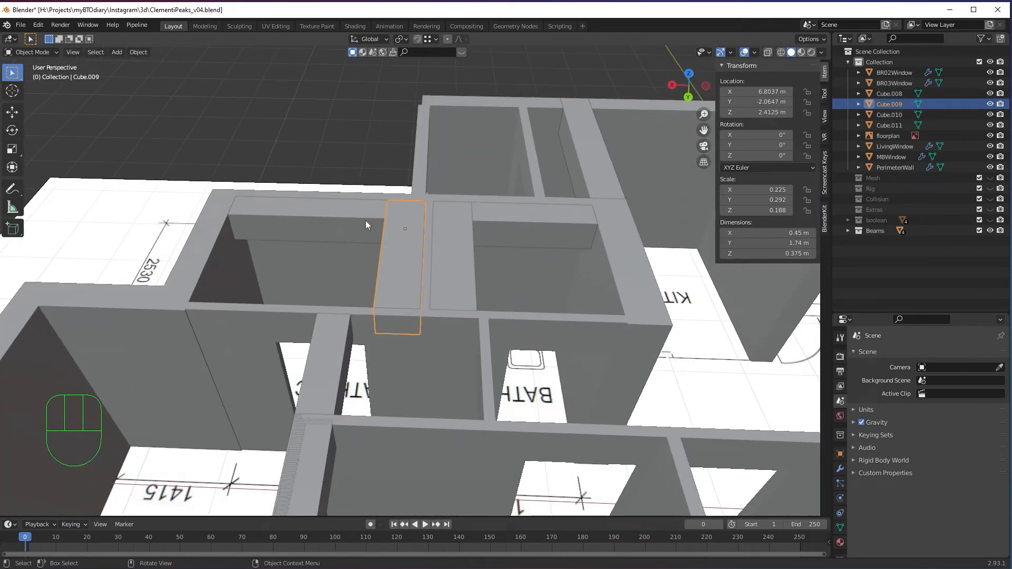
left_click(361, 221)
left_click(391, 248)
middle_click_drag(467, 240, 368, 287)
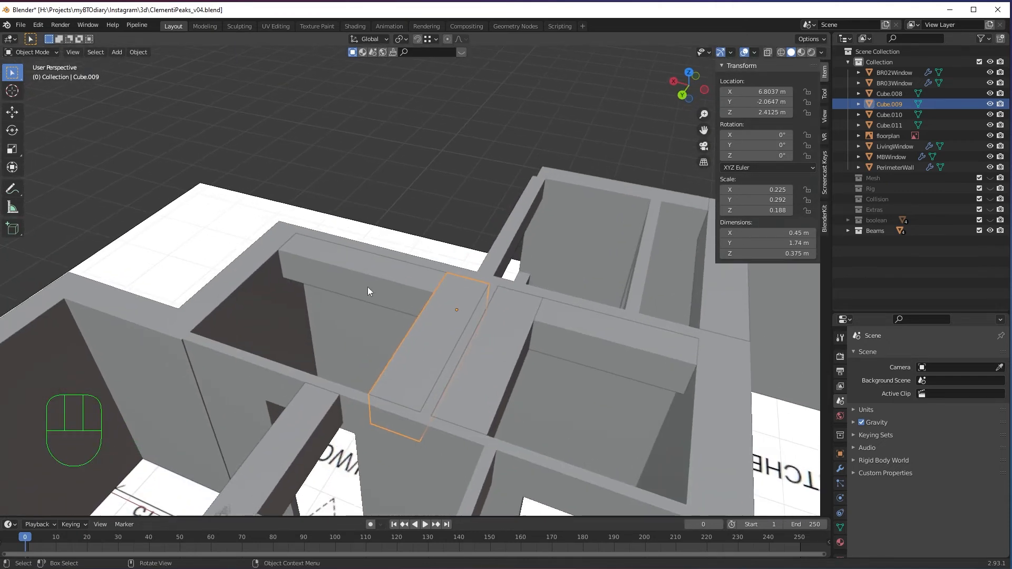
Step: Move all four bathroom beams into a new collection named ToiletceilingThing and collapse it in the outliner
left_click(399, 293)
left_click(435, 322, "shift")
left_click(503, 367, "shift")
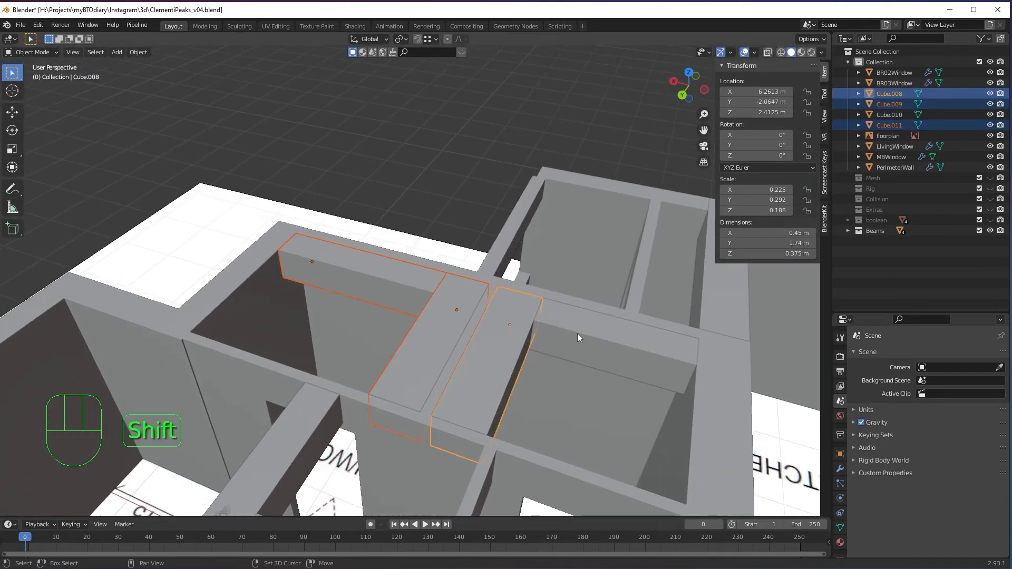
left_click(583, 331, "shift")
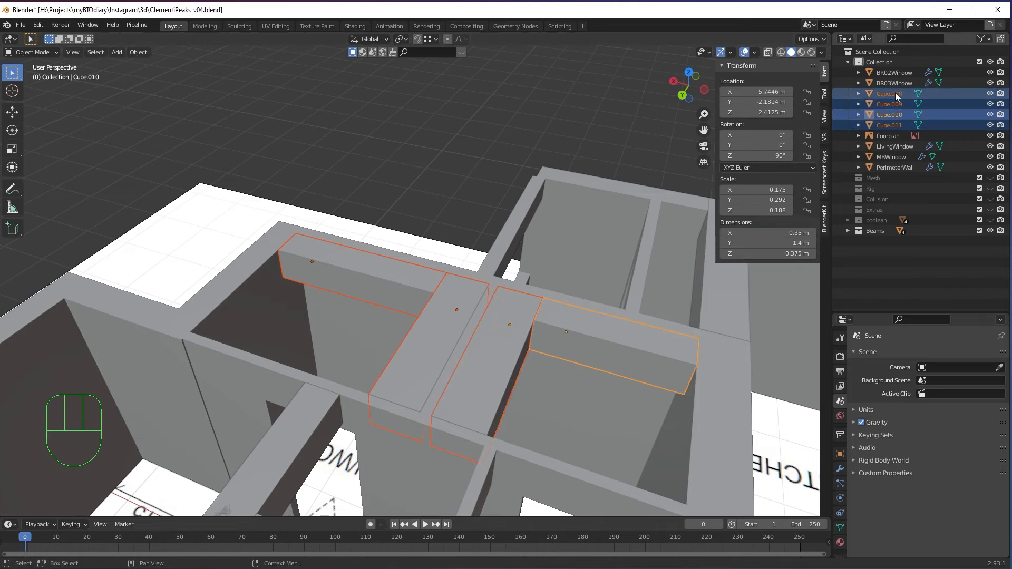
key("m")
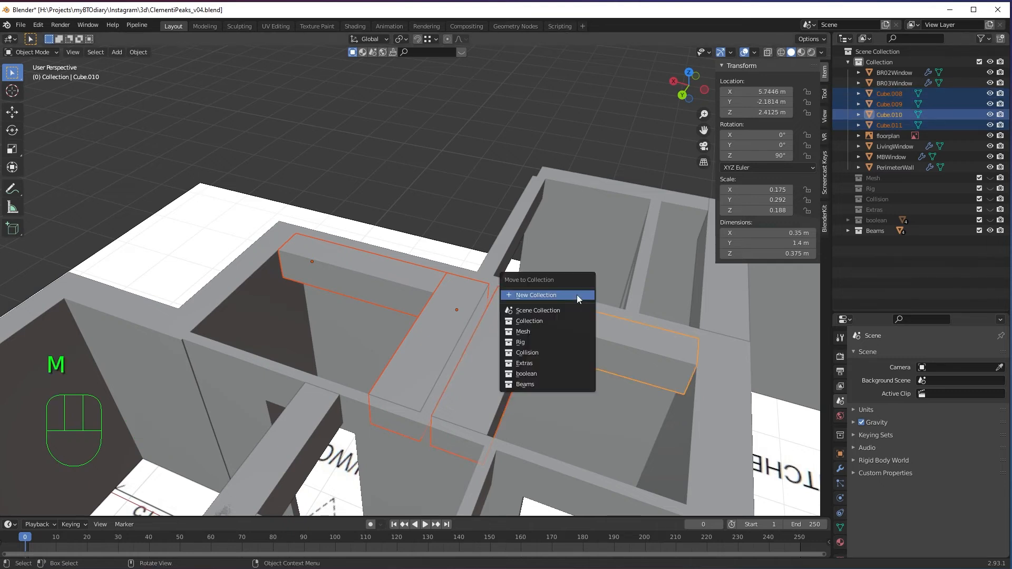
left_click(576, 296)
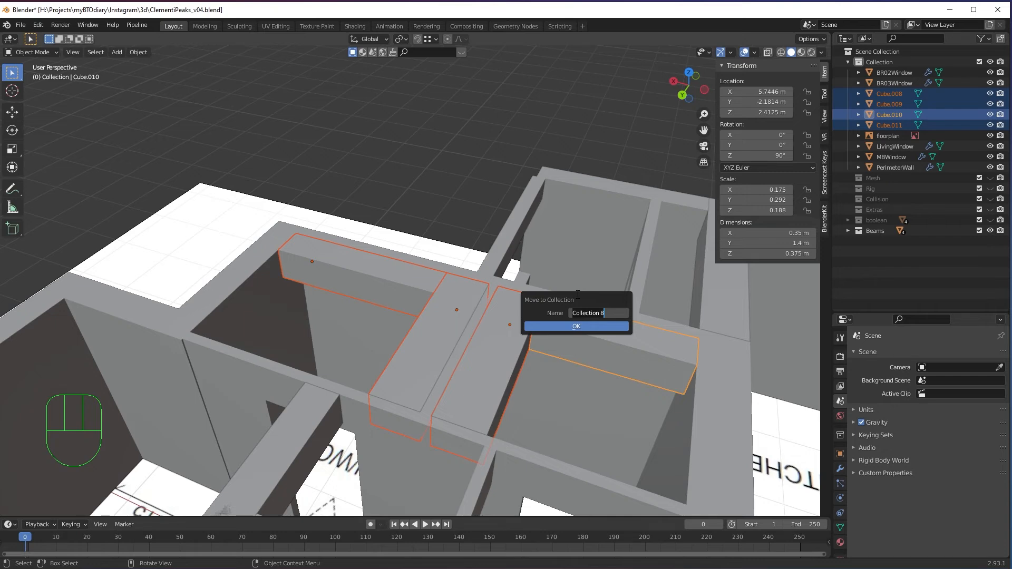
type("ToiletceilingThing")
left_click(592, 326)
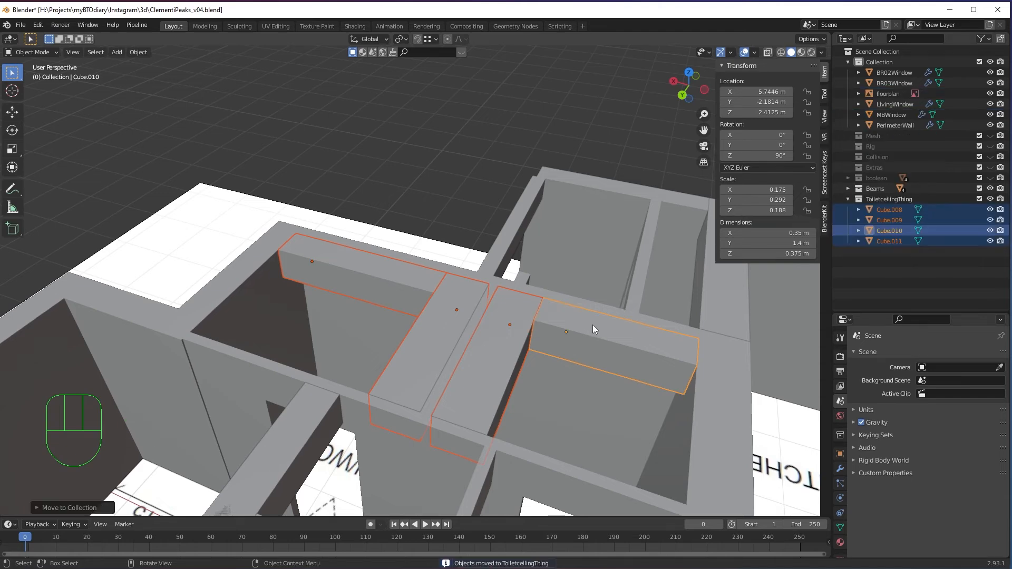
middle_click_drag(504, 409, 475, 333)
middle_click_drag(628, 298, 610, 334)
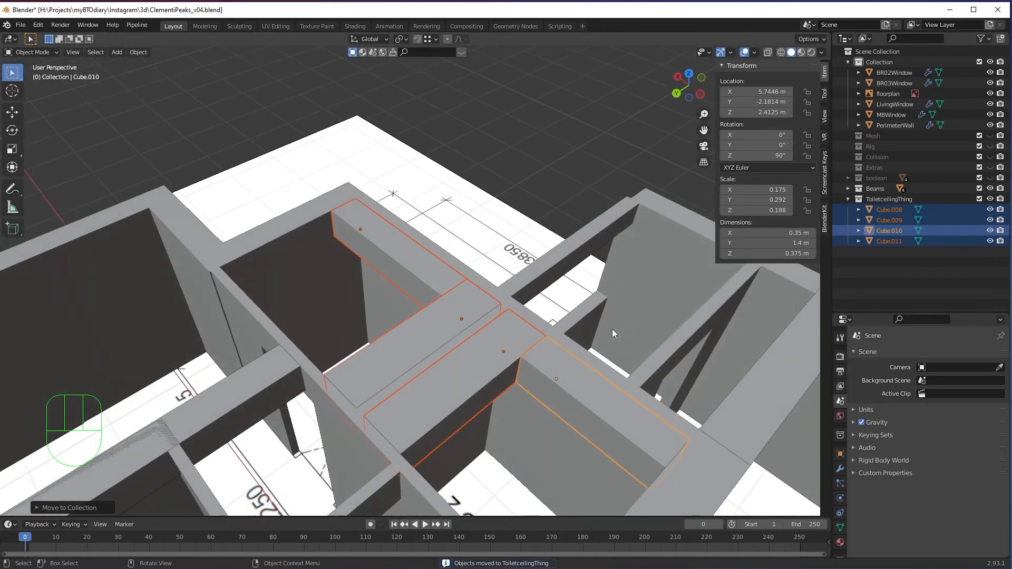
left_click(847, 199)
Step: Examine the Main Bedroom's walls against the floor plan, comparing solid and X-ray display
scroll(644, 335, "down", 5)
middle_click_drag(644, 335, 448, 352)
middle_click_drag(448, 352, 519, 337, "shift")
middle_click_drag(464, 337, 369, 287)
middle_click_drag(450, 298, 501, 317, "shift")
middle_click_drag(501, 316, 479, 313, "shift")
key("alt+z")
scroll(511, 312, "up", 3)
scroll(509, 309, "down", 2)
key("alt+z")
scroll(495, 274, "up", 2)
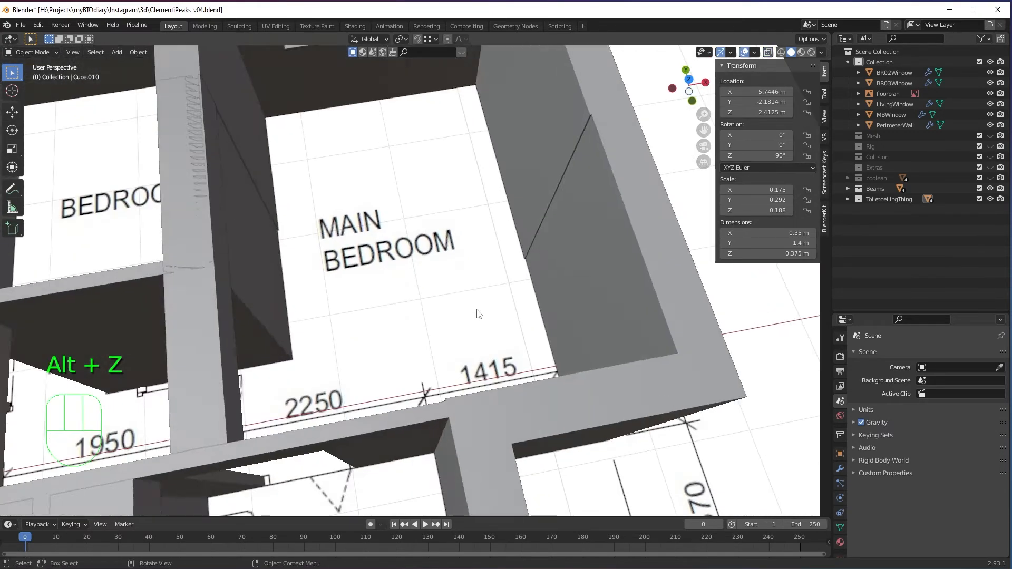
key("alt+z")
middle_click_drag(574, 300, 496, 336, "shift")
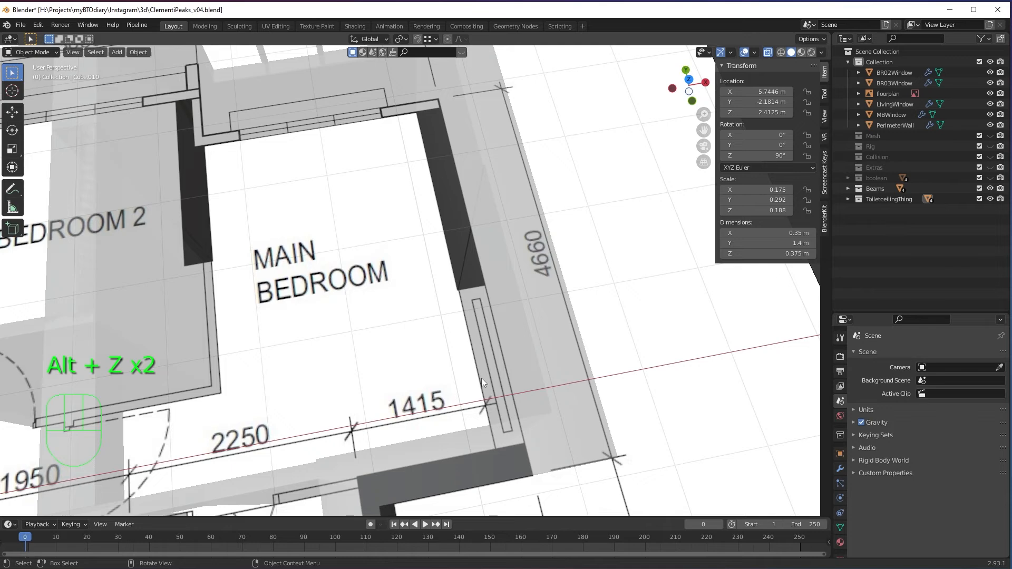
Step: Duplicate the beam between Bedroom 2 and the Main Bedroom along X onto the Main Bedroom's outer wall, at X 10.267 m
middle_click_drag(501, 340, 534, 467, "alt")
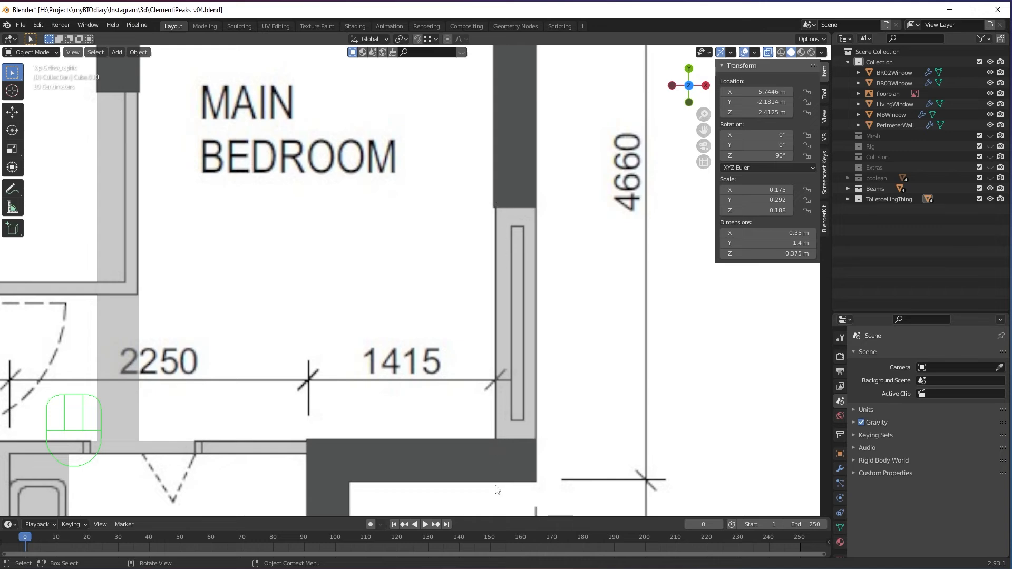
key("alt+z")
middle_click_drag(470, 435, 397, 357)
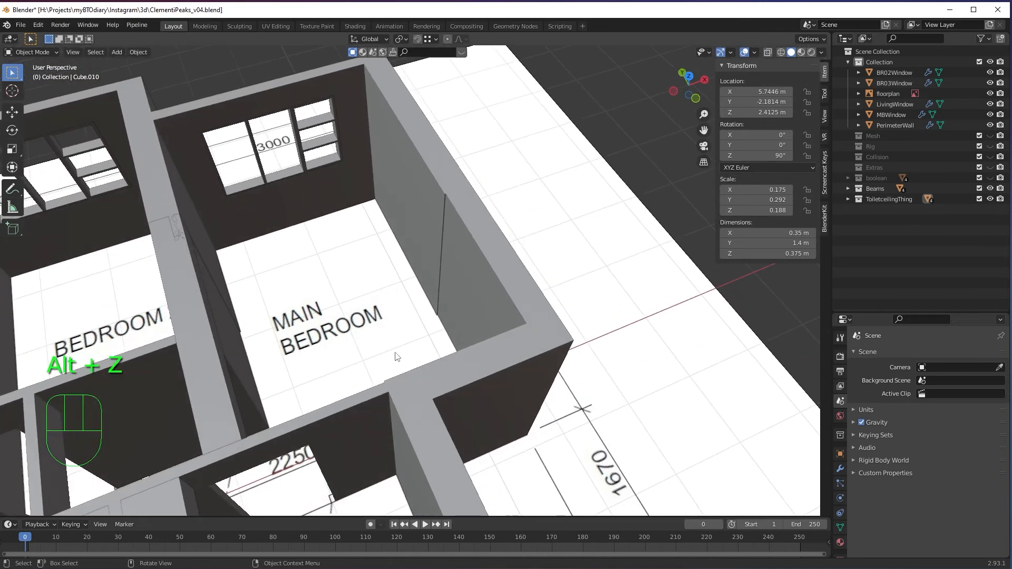
middle_click_drag(383, 317, 332, 301)
key("shift+d")
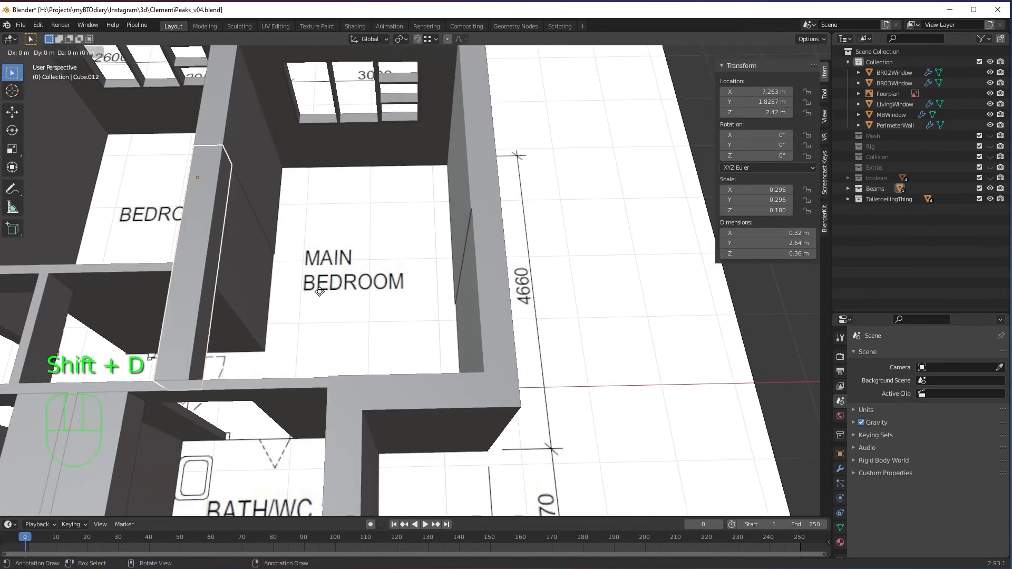
left_click(493, 201)
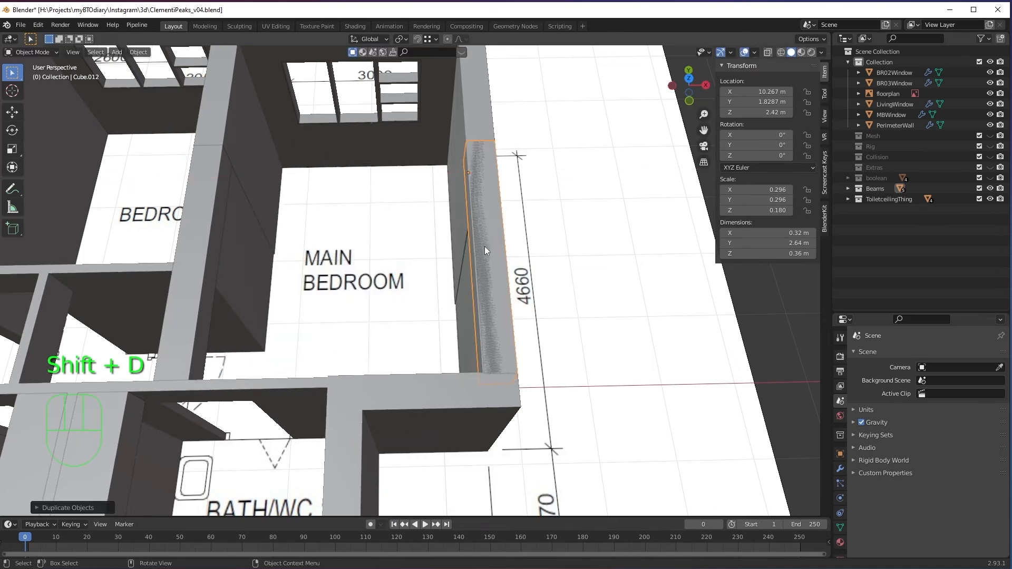
scroll(485, 246, "up", 4)
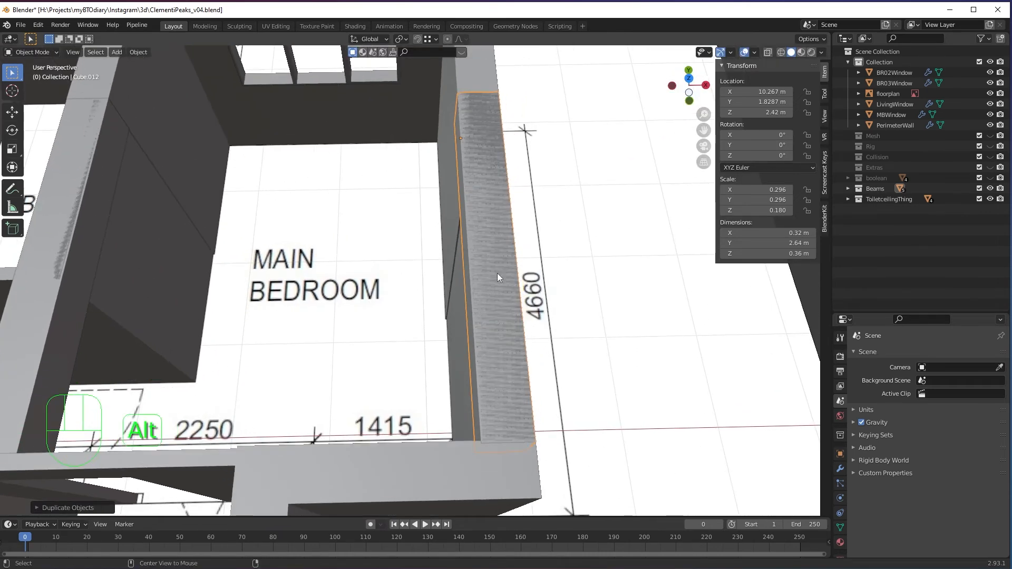
Step: Snap the copied beam's room-side vertices along X to the inner face of the Main Bedroom's outer wall
middle_click_drag(498, 273, 516, 426, "alt")
key("Tab")
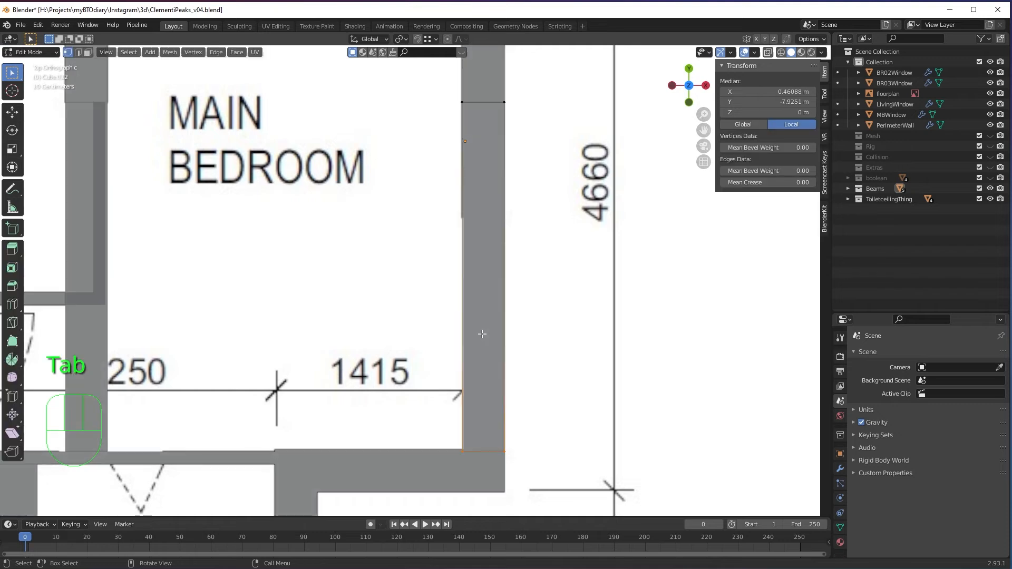
key("alt+z")
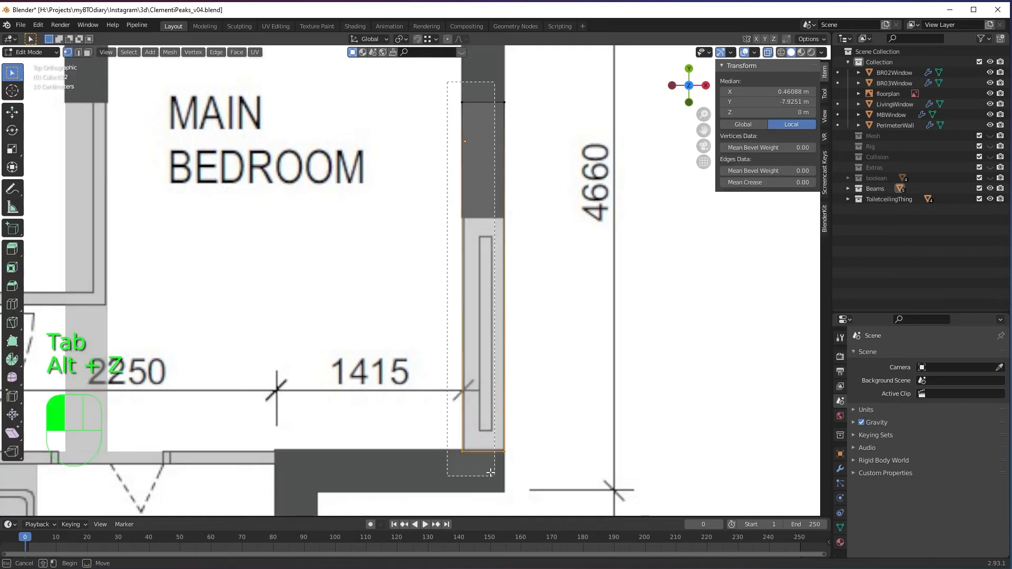
left_click_drag(490, 473, 475, 460)
middle_click_drag(474, 127, 485, 251, "shift")
scroll(486, 242, "up", 3)
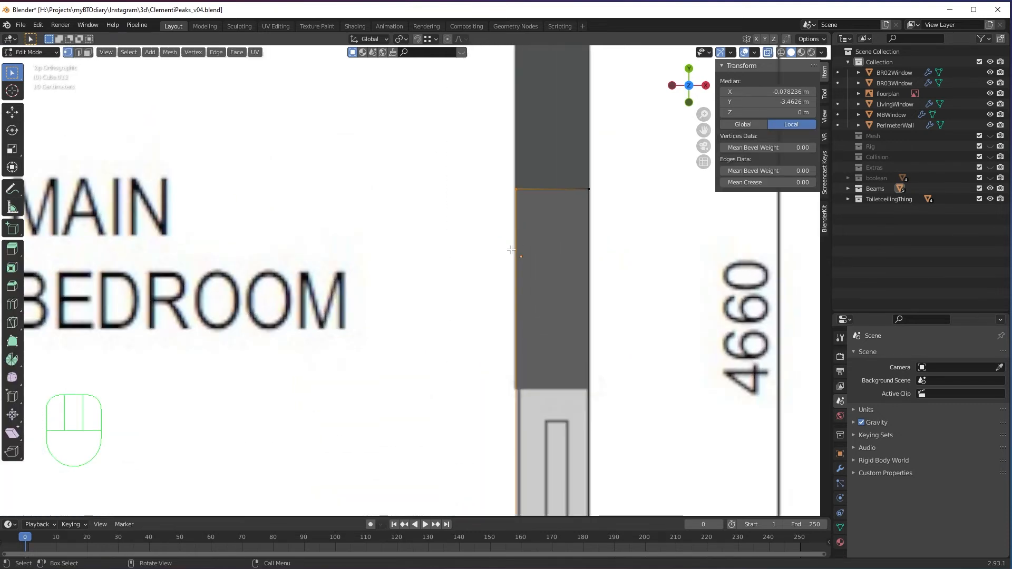
key("g")
key("x")
key("ctrl")
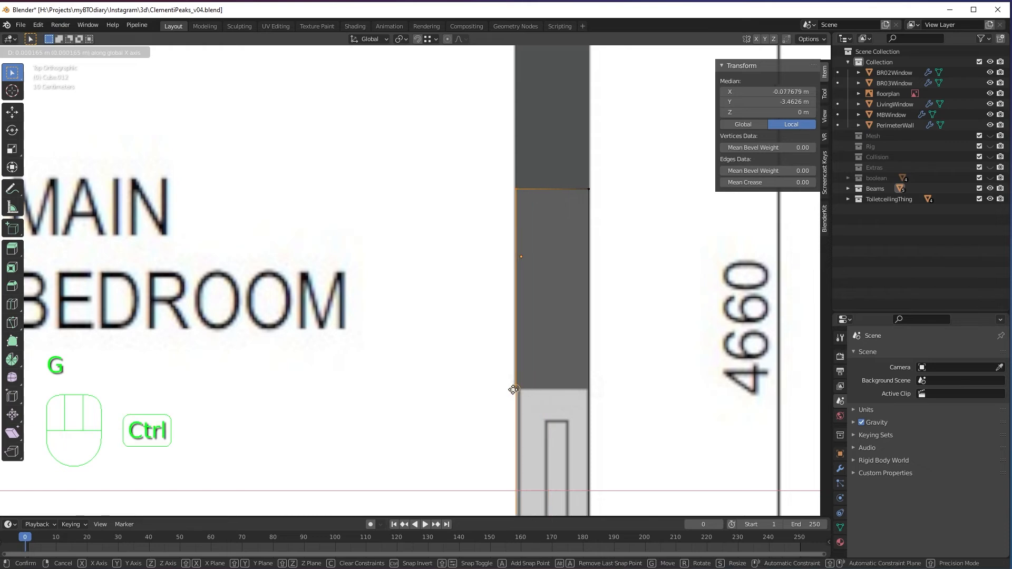
left_click(513, 389)
scroll(549, 380, "down", 4)
middle_click_drag(525, 374, 505, 250, "shift")
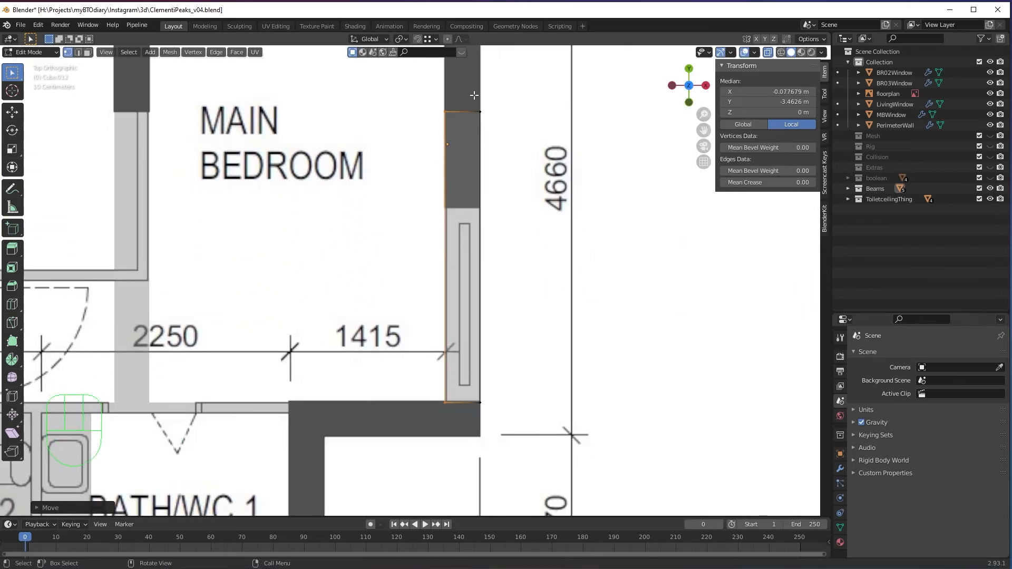
Step: Snap the copied beam's outward-facing vertices to the outer face of the Main Bedroom wall
left_click_drag(567, 450, 568, 450)
scroll(569, 451, "up", 4)
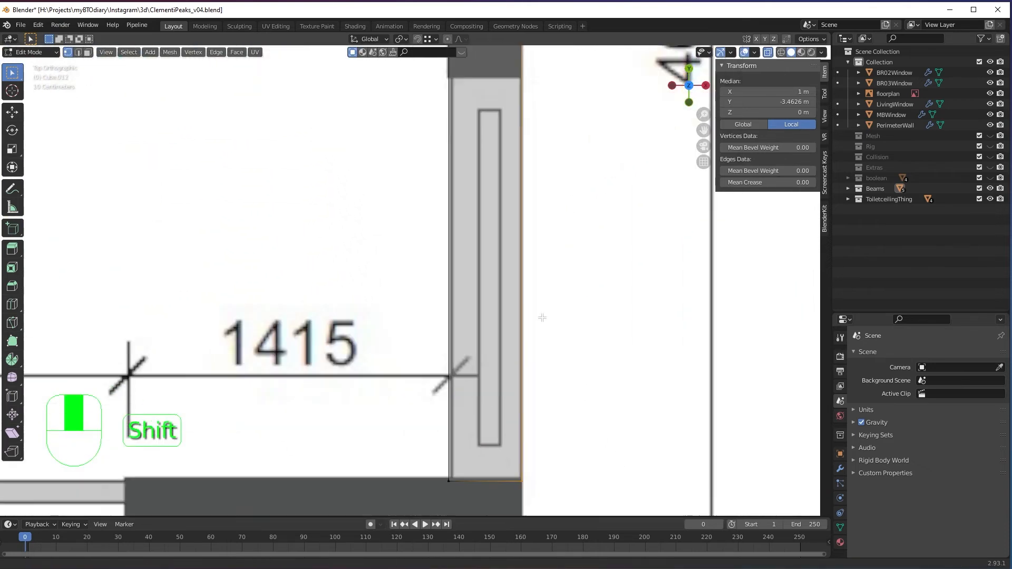
middle_click_drag(537, 517, 476, 371, "shift")
key("g")
key("ctrl")
left_click(464, 336)
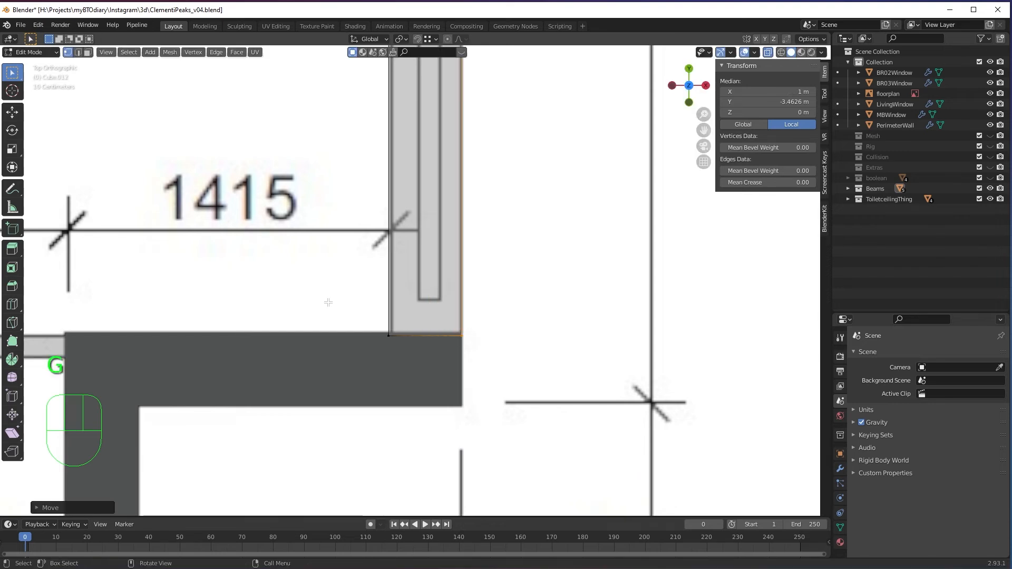
Step: Snap the beam's end nearest Bath/WC 1 along Y to the cross wall, making it 2.63 m long
left_click_drag(328, 303, 467, 386)
key("g")
key("ctrl")
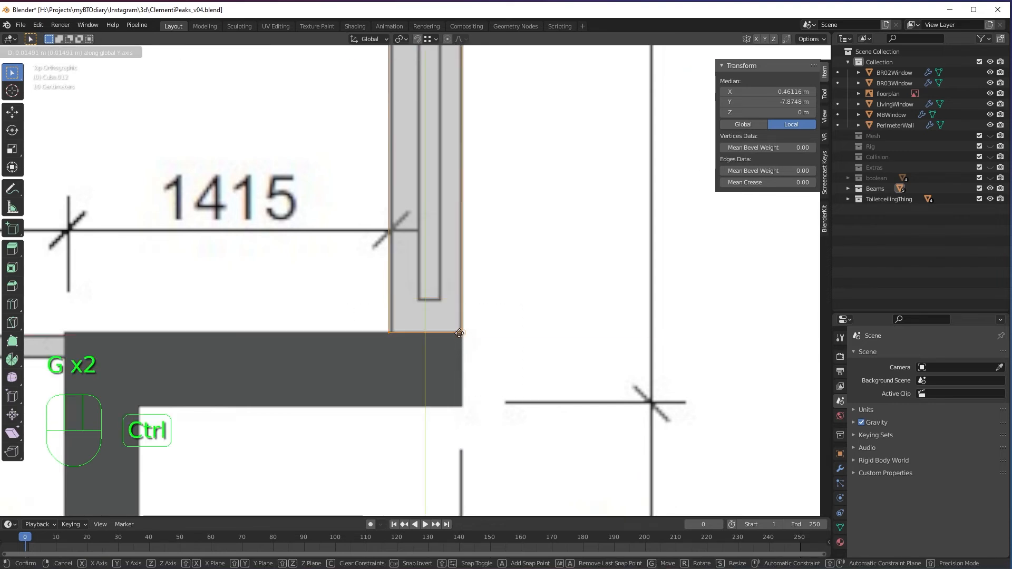
left_click(459, 333, "ctrl")
scroll(480, 341, "down", 3)
middle_click_drag(454, 248, 564, 252, "shift")
key("alt+z")
scroll(501, 322, "down", 2)
key("Tab")
middle_click_drag(427, 315, 500, 206)
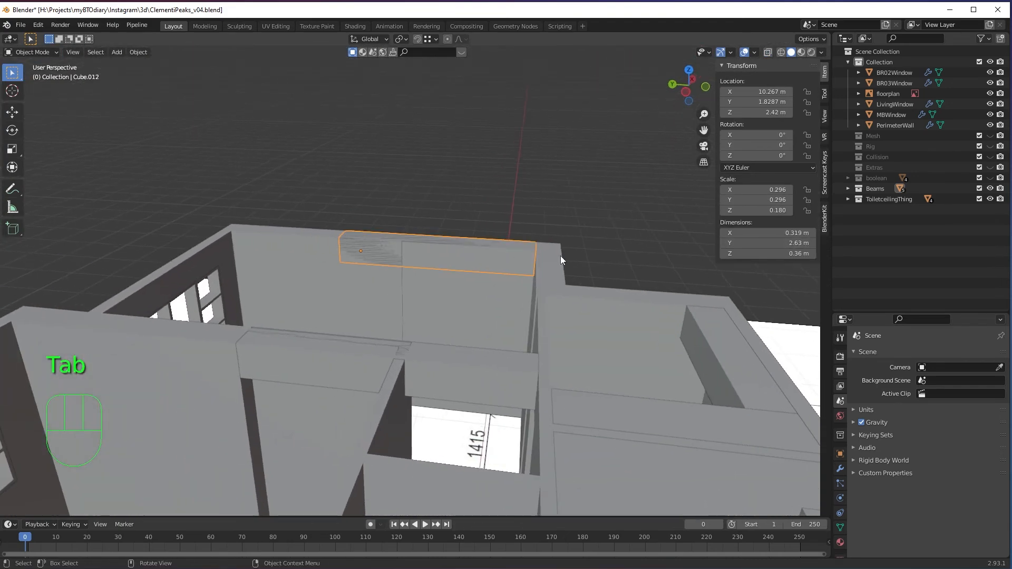
Step: Expand the Beams collection and shorten the new beam's window-side end along Y to the seam in the Main Bedroom's outer wall
left_click(848, 188)
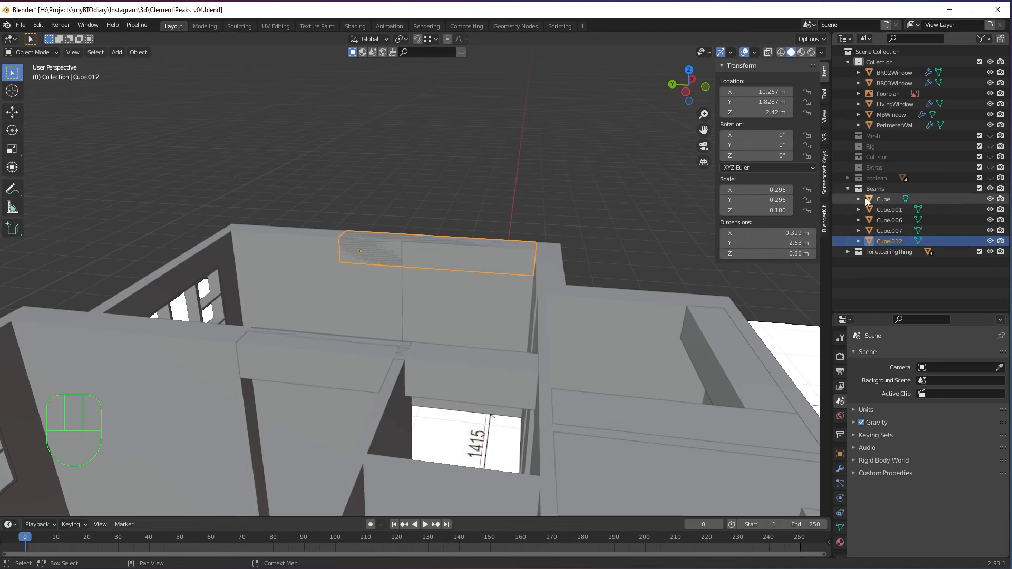
middle_click_drag(465, 285, 552, 334)
key("Tab")
left_click_drag(353, 191, 472, 322)
middle_click_drag(477, 295, 447, 276, "shift")
key("g")
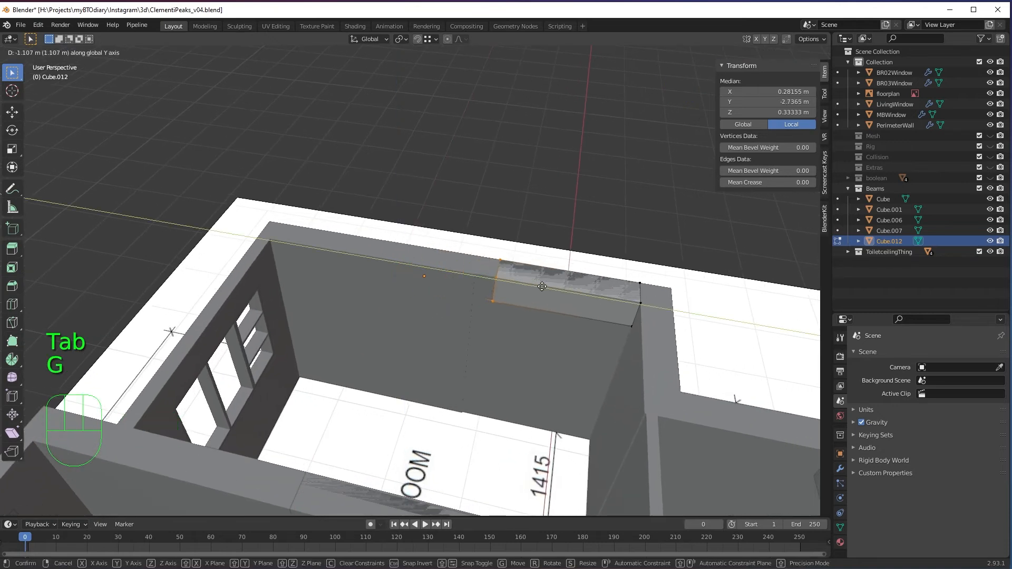
left_click(480, 275, "ctrl")
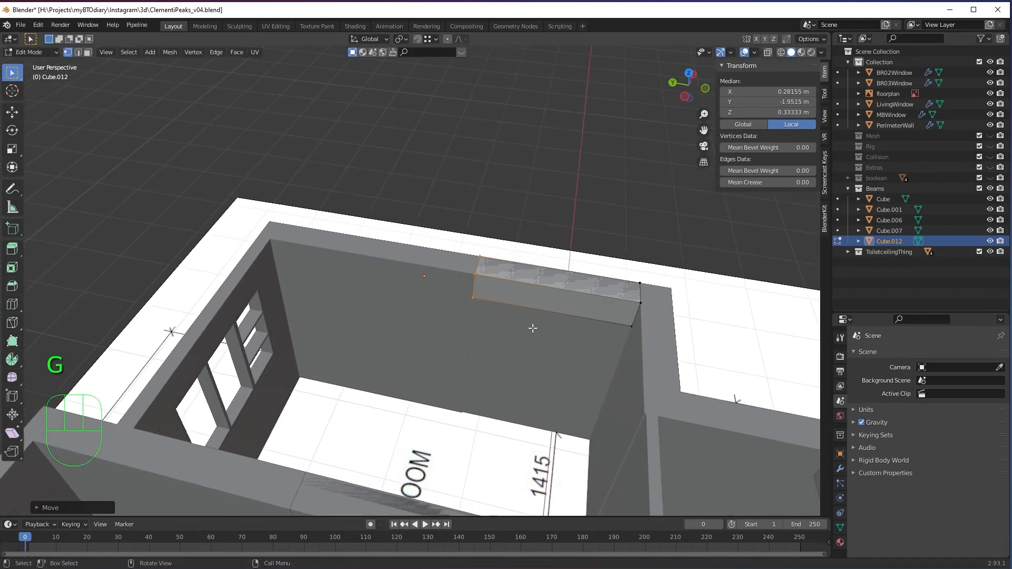
Step: Examine how the existing beams meet the walls beside the Main Bedroom, Bedroom 2, Bedroom 3 and the Living/Dining area
middle_click_drag(533, 328, 517, 290)
middle_click_drag(625, 316, 591, 227, "shift")
middle_click_drag(425, 321, 430, 344)
middle_click_drag(430, 344, 446, 295, "shift")
scroll(483, 291, "up", 2)
scroll(545, 260, "up", 2)
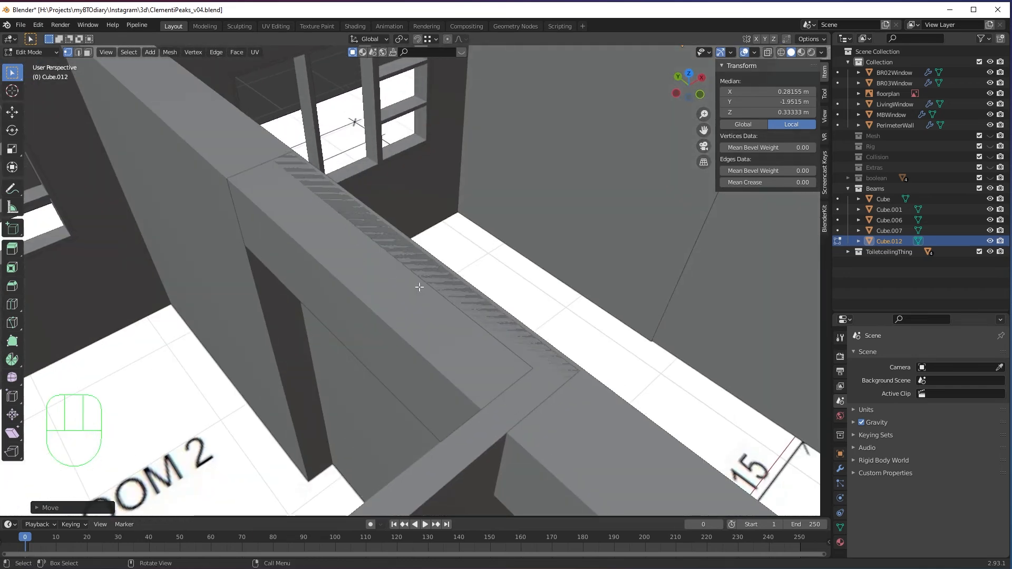
middle_click_drag(535, 380, 448, 364)
scroll(572, 361, "down", 3)
scroll(557, 242, "down", 4)
middle_click_drag(295, 395, 456, 281, "shift")
scroll(402, 364, "up", 2)
scroll(484, 290, "up", 3)
middle_click_drag(586, 346, 395, 274)
scroll(468, 296, "up", 2)
scroll(413, 364, "down", 4)
middle_click_drag(413, 364, 520, 276)
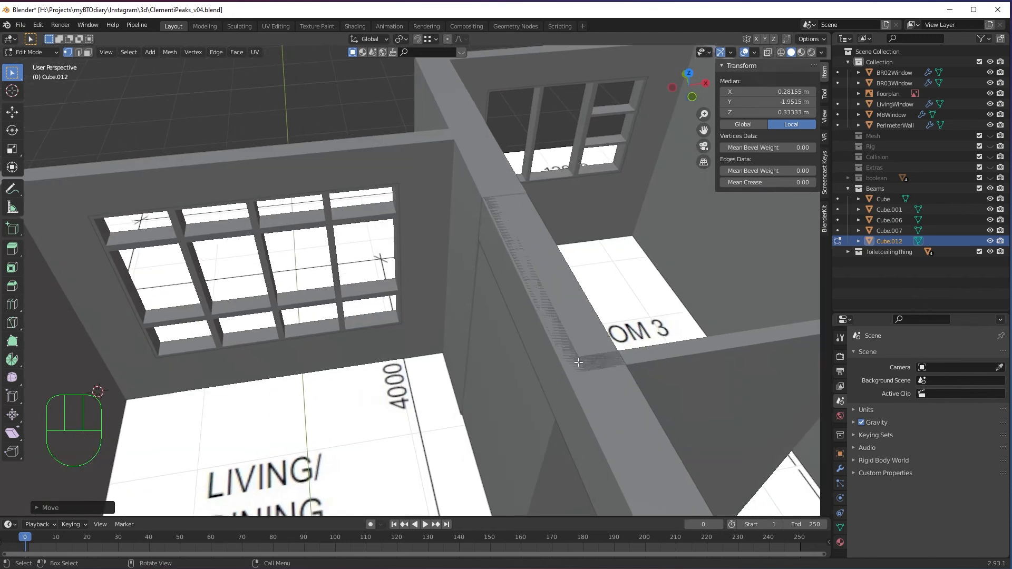
Step: Examine the beam junctions around the bathrooms, kitchen and corridor, ending with an overview of the whole apartment
middle_click_drag(562, 406, 565, 253)
scroll(565, 246, "up", 2)
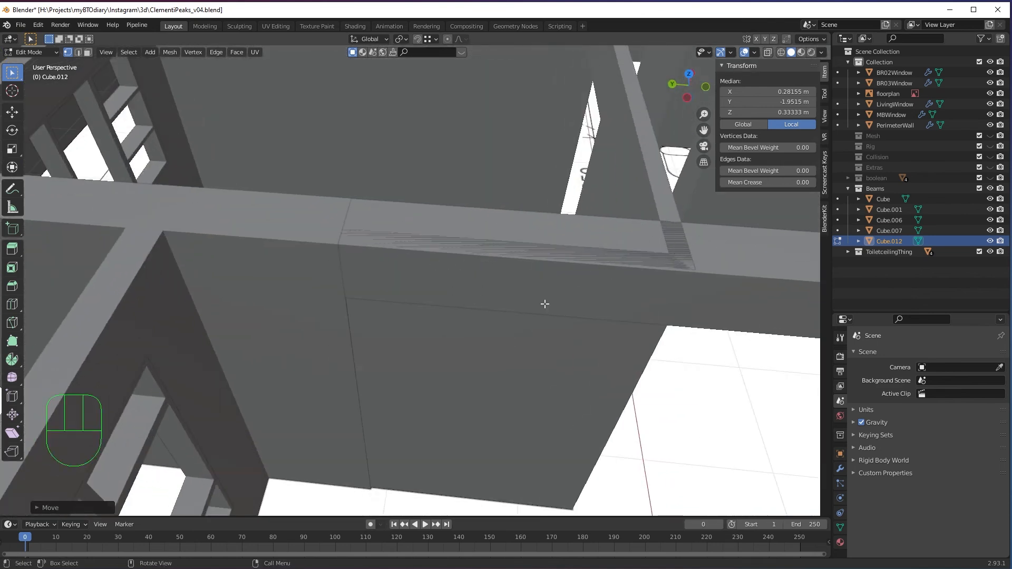
middle_click_drag(545, 304, 615, 306, "shift")
scroll(647, 313, "up", 2)
middle_click_drag(680, 231, 617, 269, "shift")
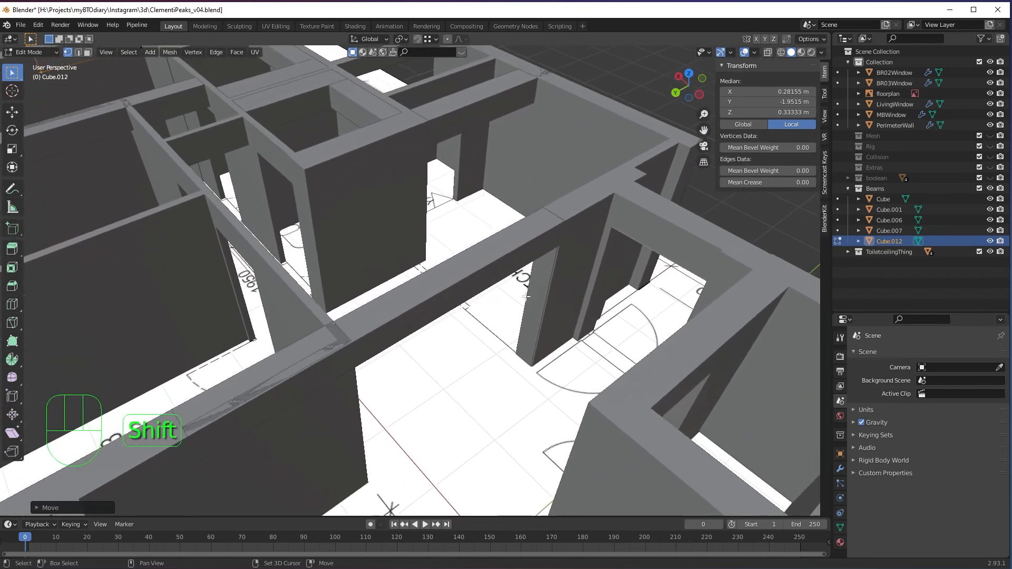
middle_click_drag(501, 332, 574, 265)
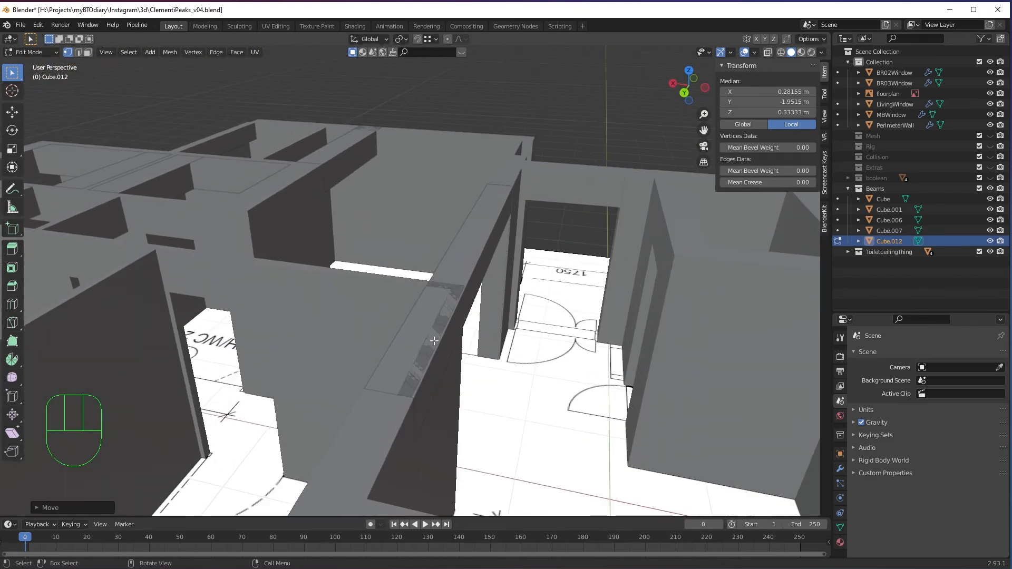
middle_click_drag(509, 235, 440, 202)
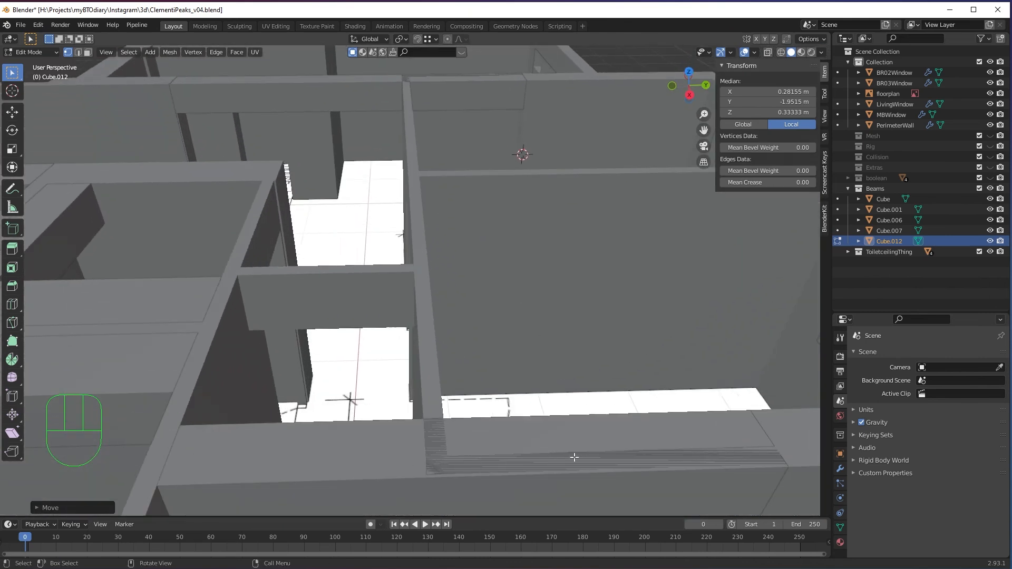
middle_click_drag(477, 420, 483, 369)
scroll(483, 369, "down", 6)
middle_click_drag(509, 279, 491, 263)
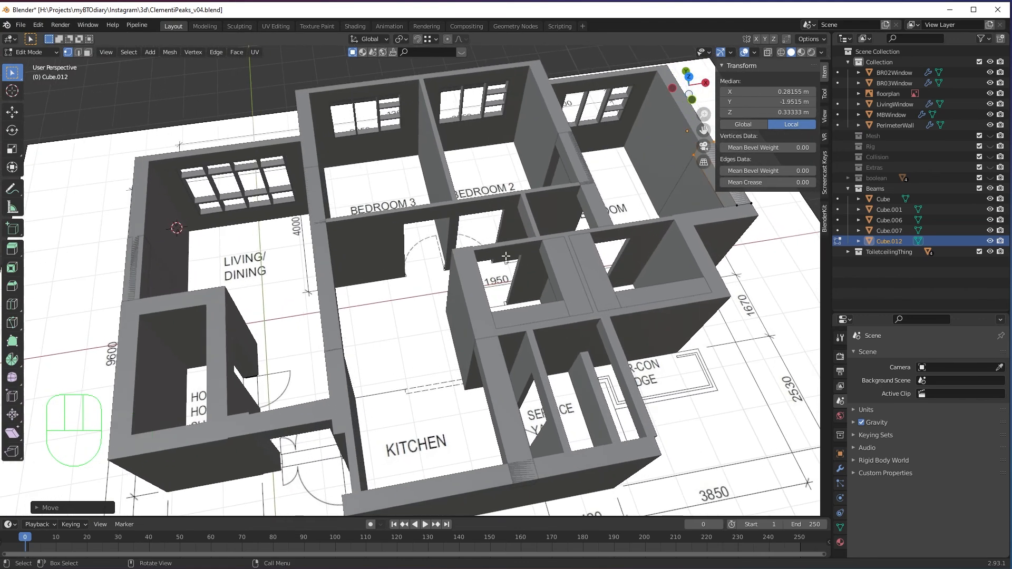
Step: Save the project under its existing file name
scroll(491, 264, "down", 3)
scroll(492, 263, "up", 4)
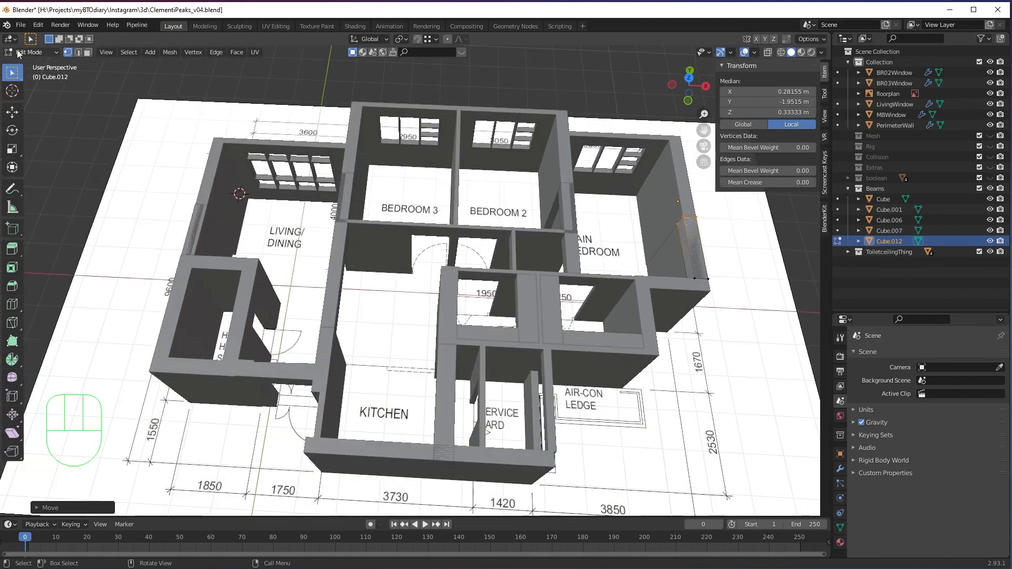
left_click(21, 26)
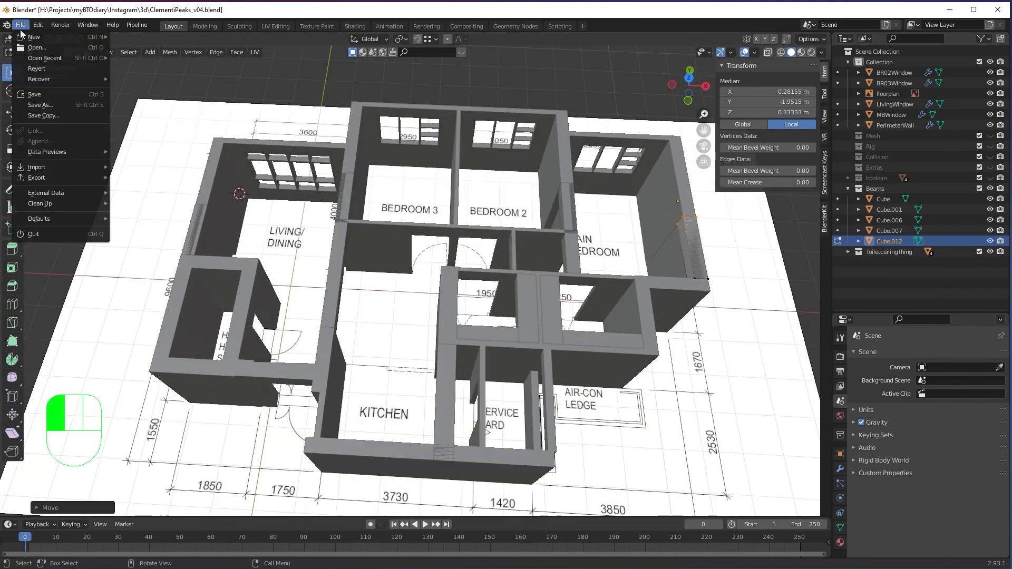
left_click(48, 94)
Step: Shorten the beam between the kitchen and service yard along Y to the outer wall's inner face, making it 2.22 m long
middle_click_drag(441, 319, 471, 354)
middle_click_drag(471, 355, 481, 348)
middle_click_drag(480, 348, 513, 345, "shift")
scroll(526, 318, "up", 1)
scroll(453, 361, "up", 3)
key("Tab")
left_click(496, 312)
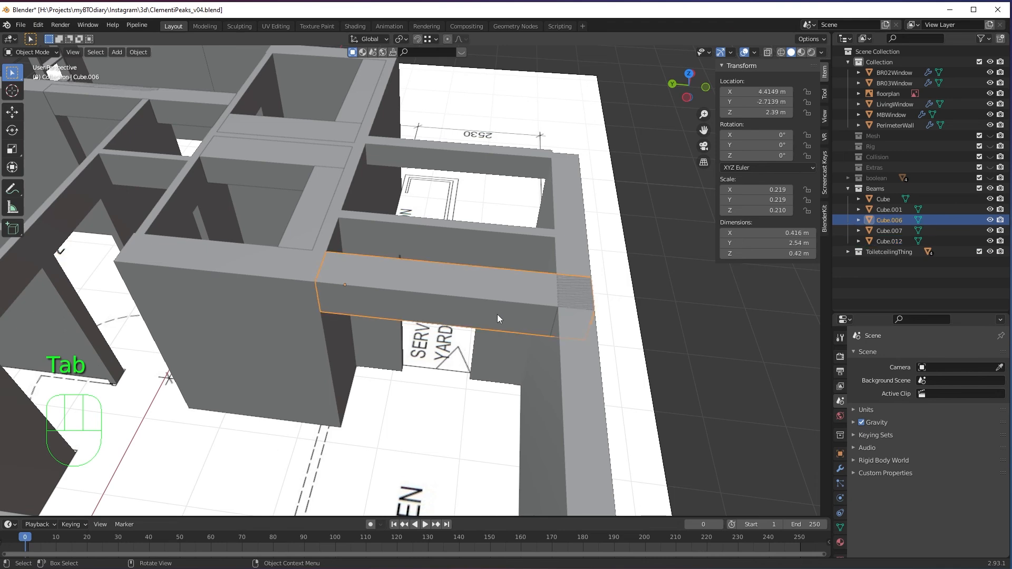
key("Tab")
key("alt+z")
left_click_drag(511, 248, 674, 363)
key("alt+z")
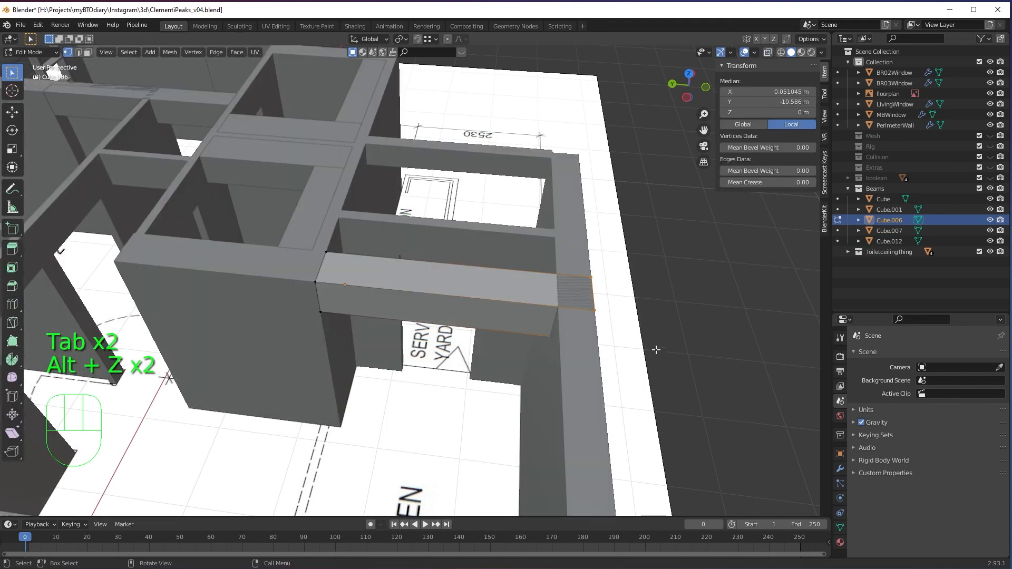
key("g")
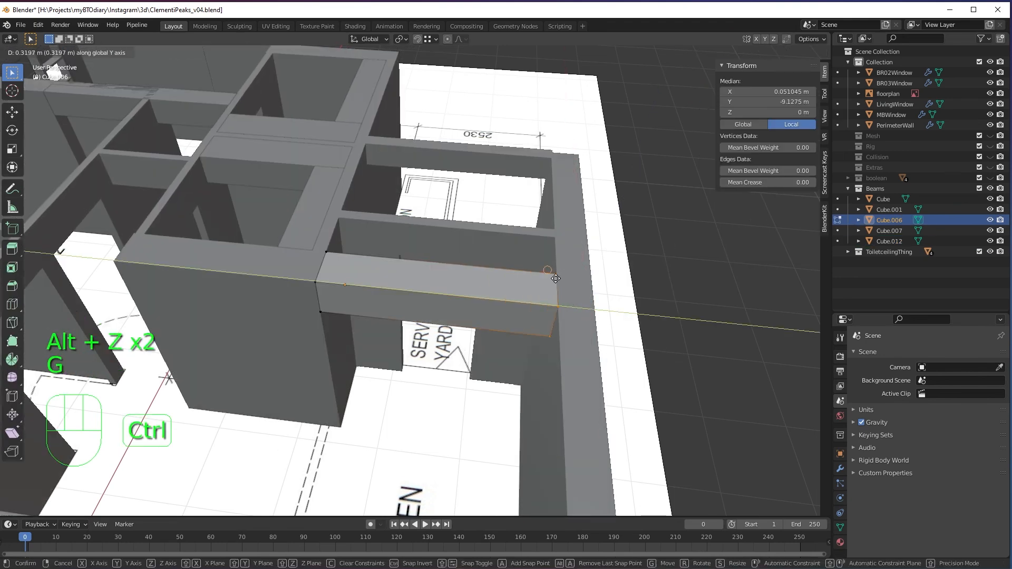
left_click(554, 274)
middle_click_drag(553, 275, 601, 352)
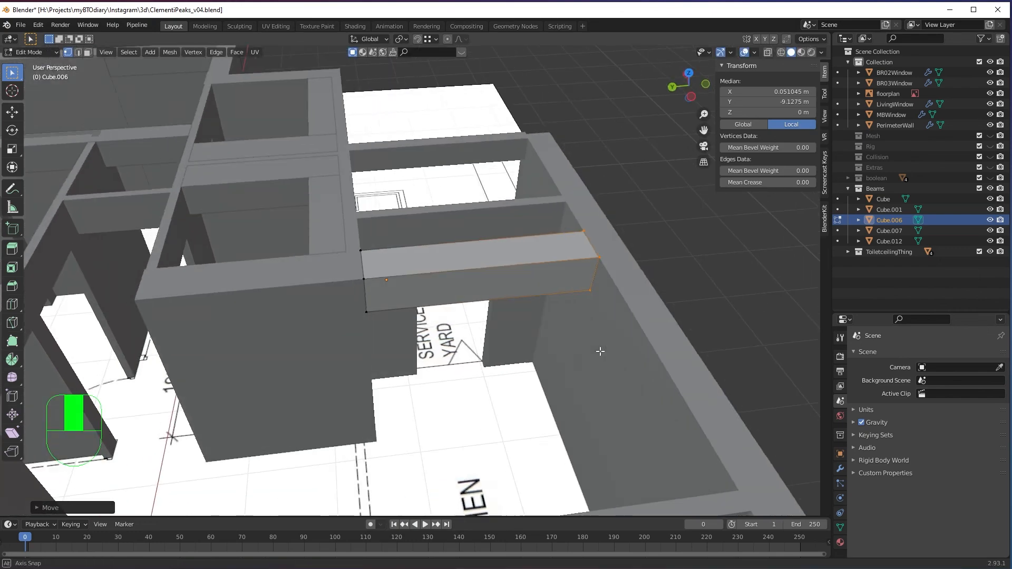
mouse_move(532, 324)
middle_mouse_down("shift")
mouse_move(547, 338)
mouse_move(533, 315)
middle_mouse_up("shift")
key("alt+z")
key("alt+z")
scroll(538, 334, "down", 4)
key("Tab")
Step: Check the beam between the Living/Dining area and Bedroom 3 from several angles
scroll(474, 325, "down", 4)
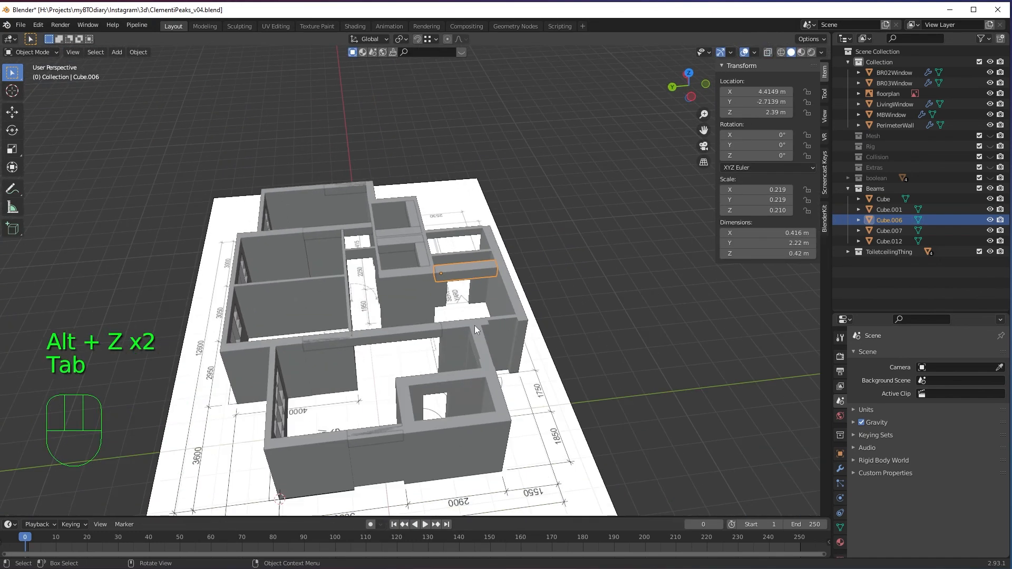
mouse_move(474, 324)
middle_mouse_down()
mouse_move(409, 334)
mouse_move(463, 311)
middle_mouse_up()
scroll(463, 310, "up", 4)
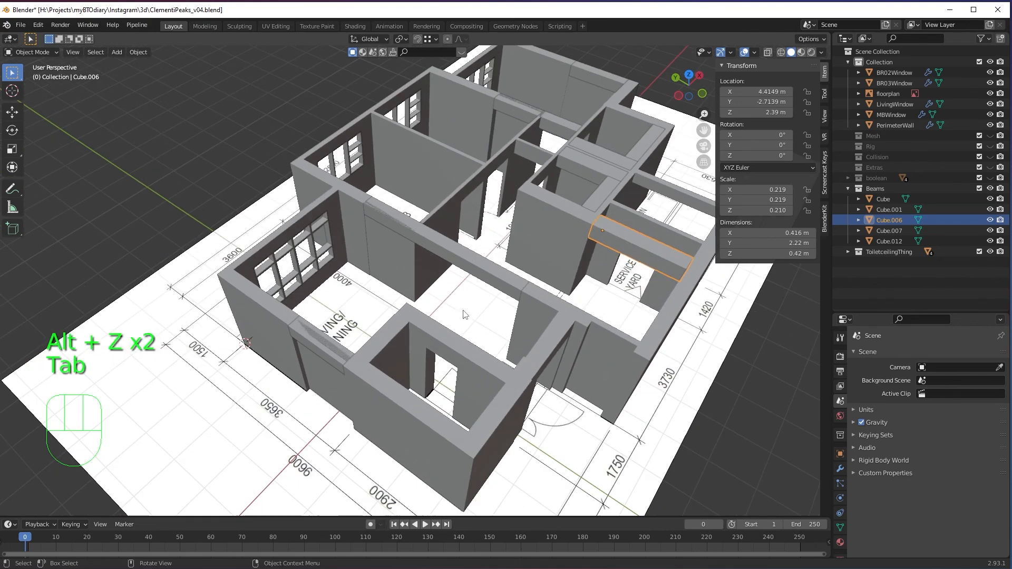
left_click(420, 238)
middle_click_drag(420, 239, 353, 233)
scroll(384, 248, "up", 4)
scroll(297, 229, "down", 2)
left_click(252, 71)
middle_click_drag(288, 224, 237, 255)
Step: Save the apartment model with the corrected beams
scroll(410, 274, "down", 4)
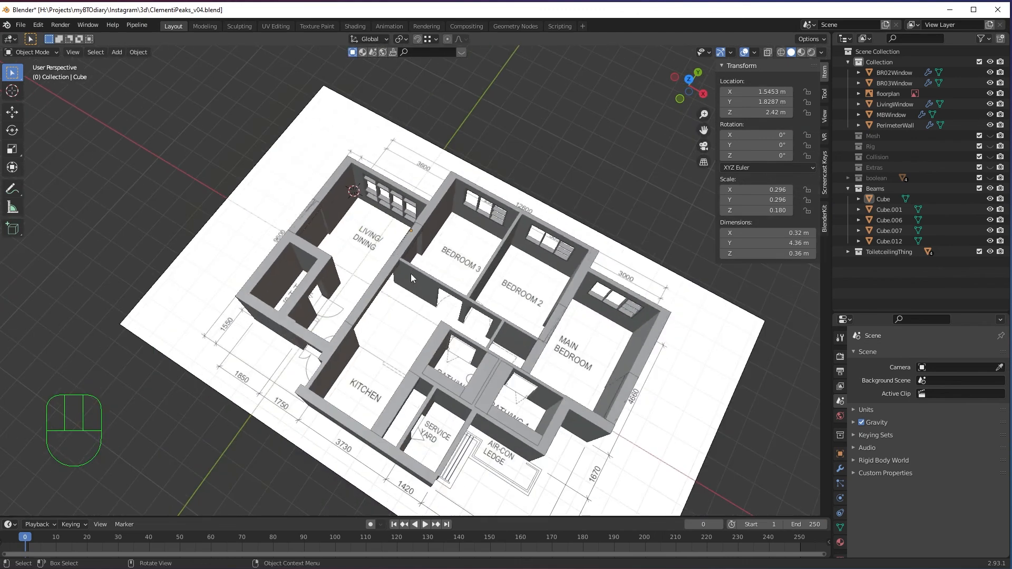
mouse_move(410, 274)
middle_mouse_down()
mouse_move(413, 248)
mouse_move(418, 289)
middle_mouse_up()
key("ctrl+s")
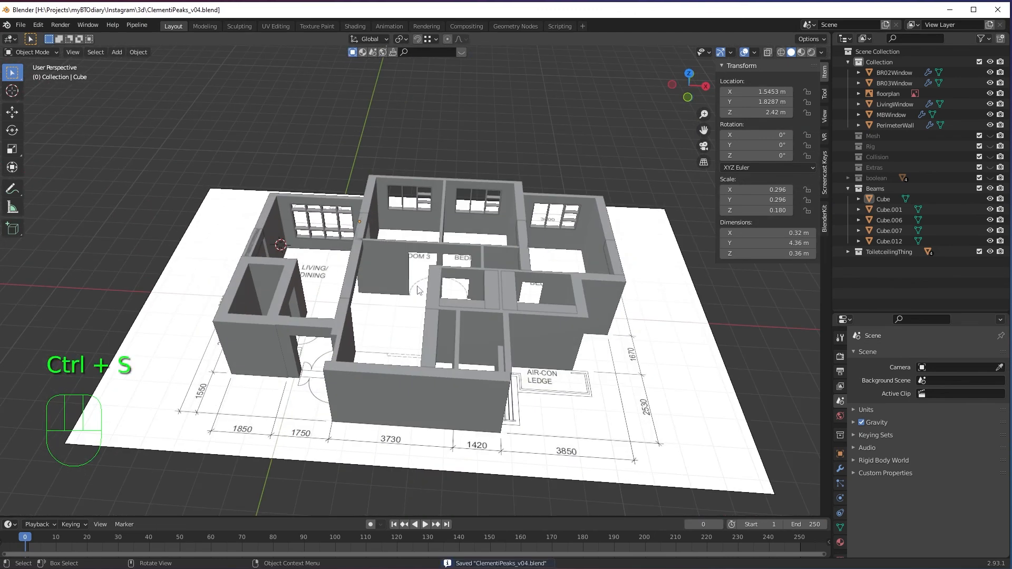
middle_click_drag(368, 345, 402, 326, "shift")
middle_click_drag(520, 341, 521, 355, "shift")
mouse_move(520, 354)
middle_mouse_down()
mouse_move(534, 360)
mouse_move(515, 361)
middle_mouse_up()
scroll(534, 360, "up", 2)
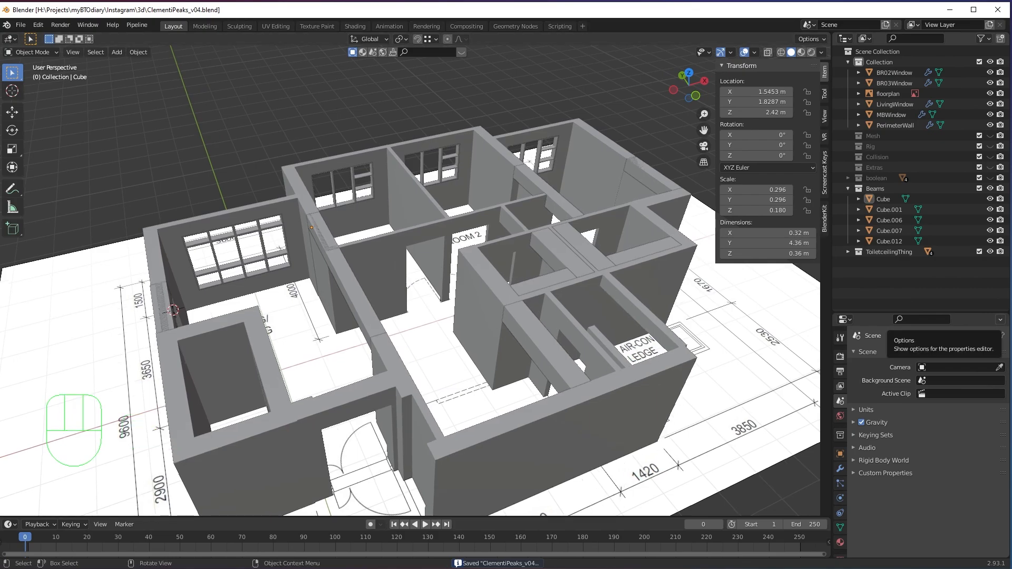